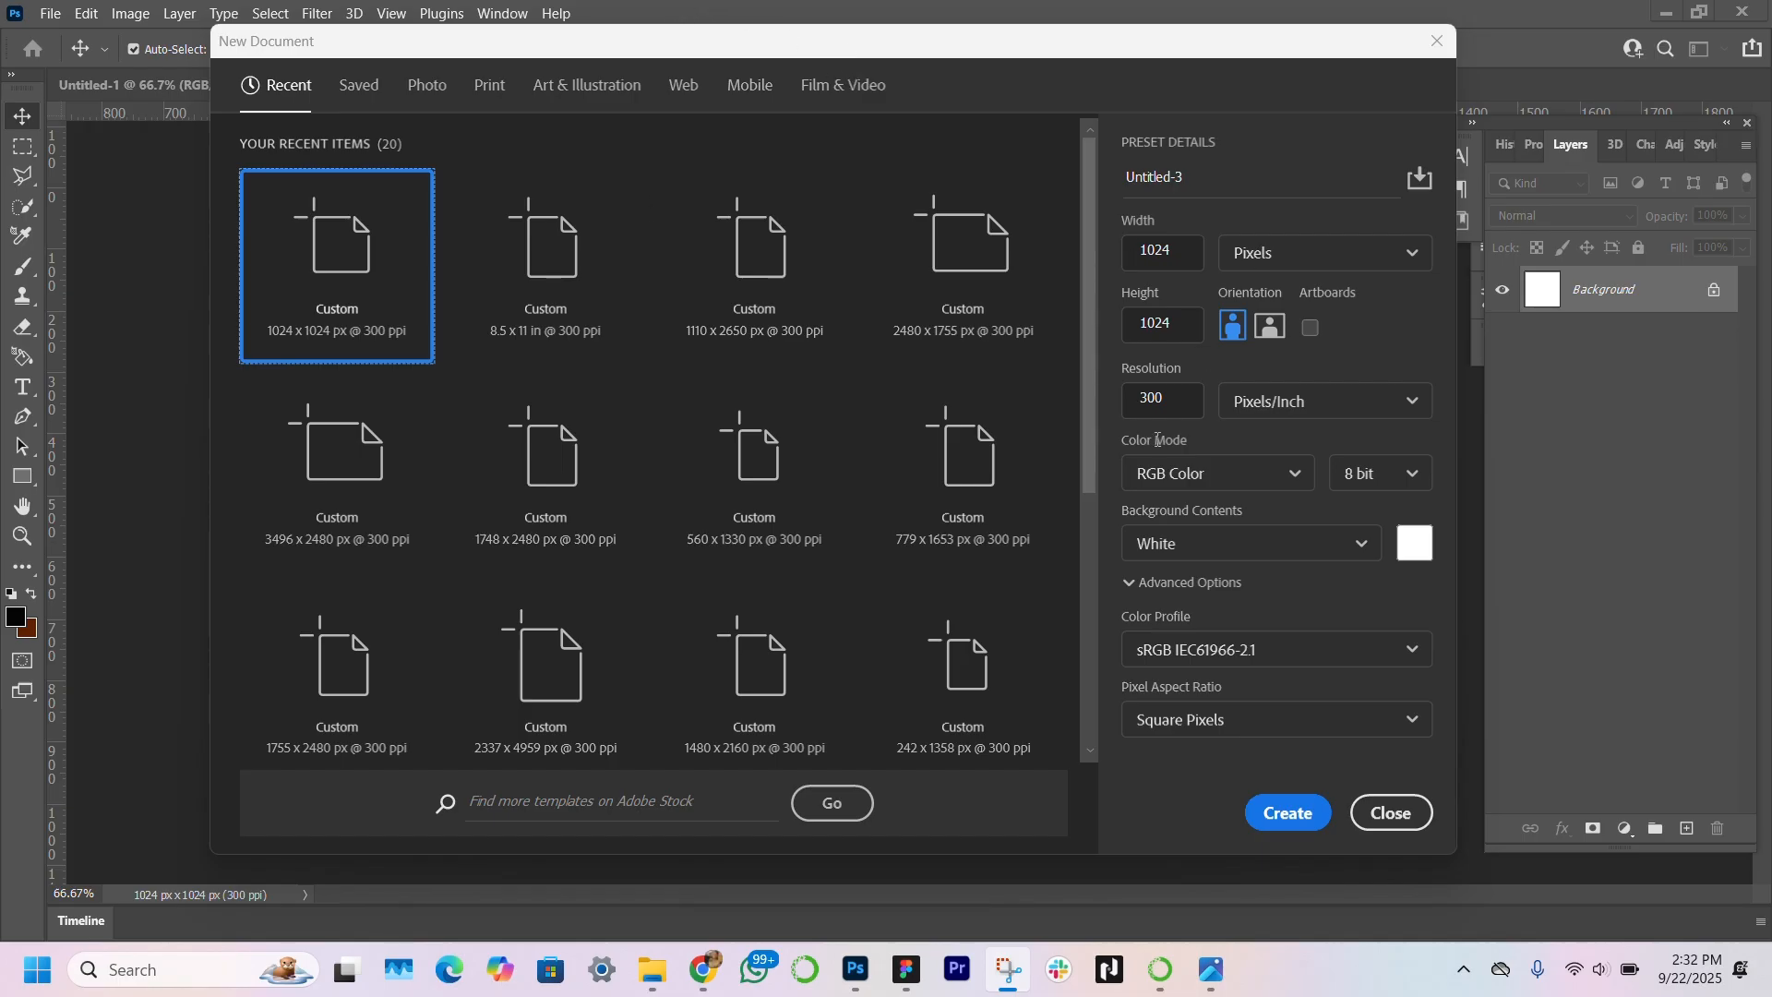
Step: Create a 1024 x 1024 px document at 300 ppi and place the halftone texture from Downloads, scaled up to cover the canvas
left_click(1293, 816)
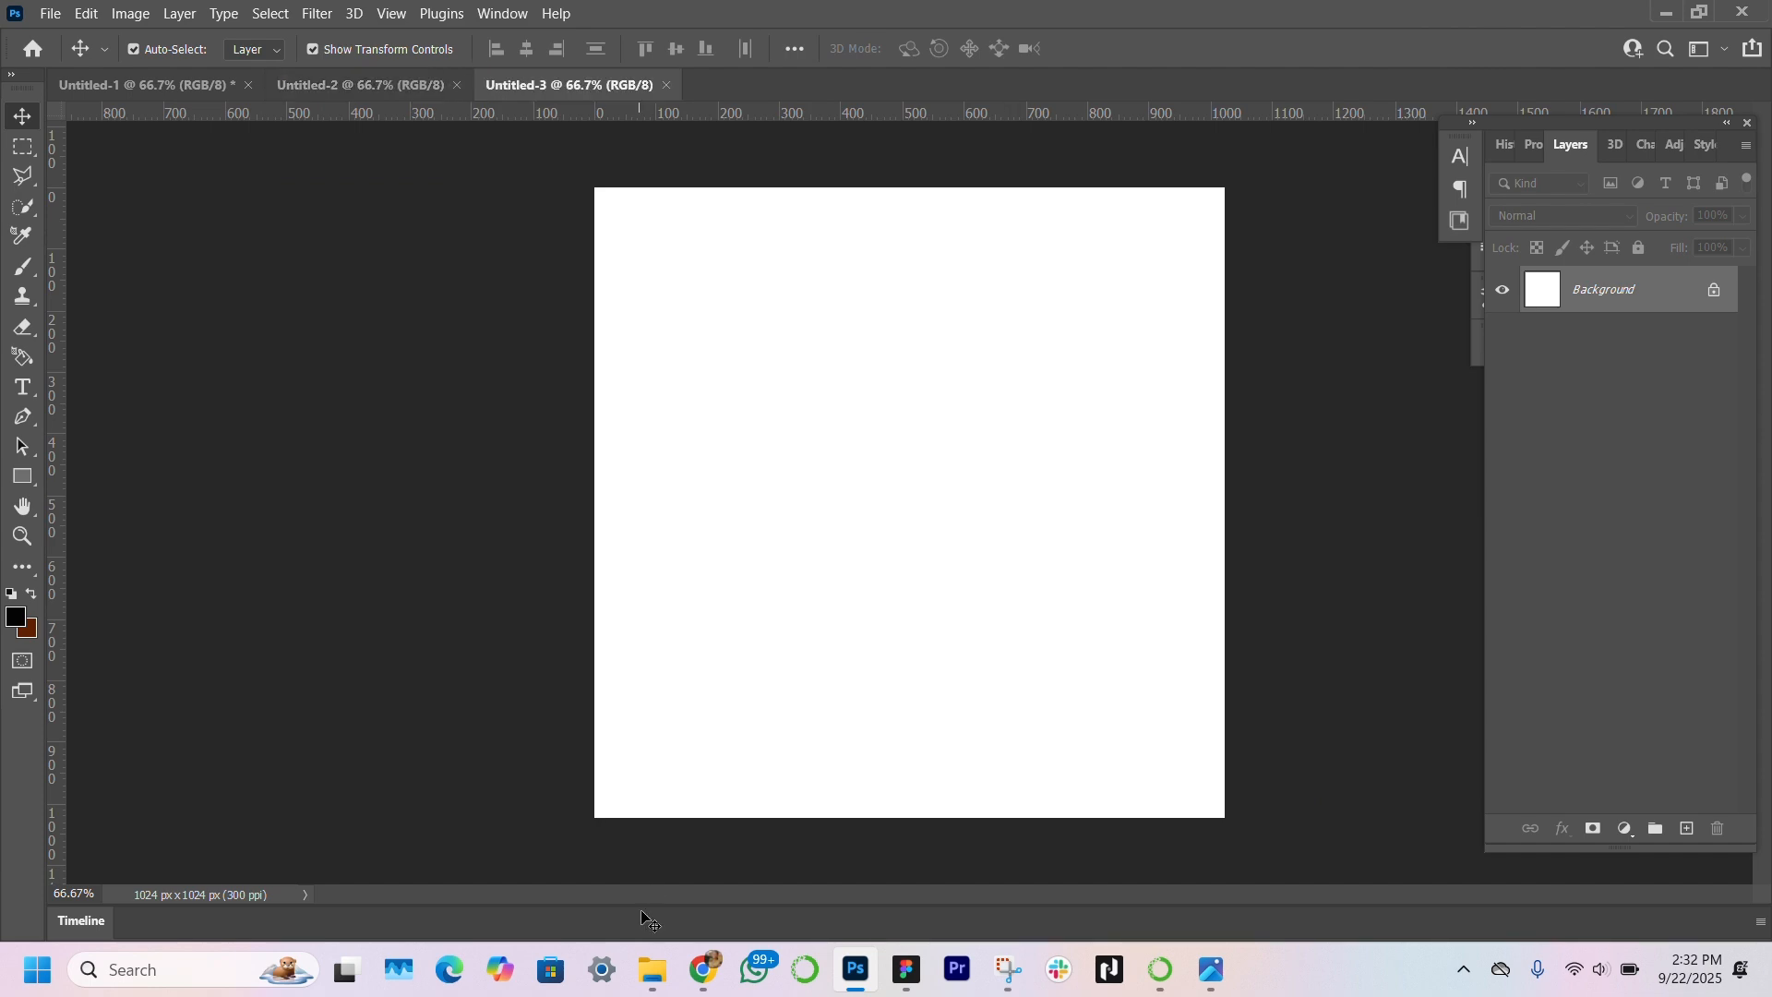
left_click(650, 971)
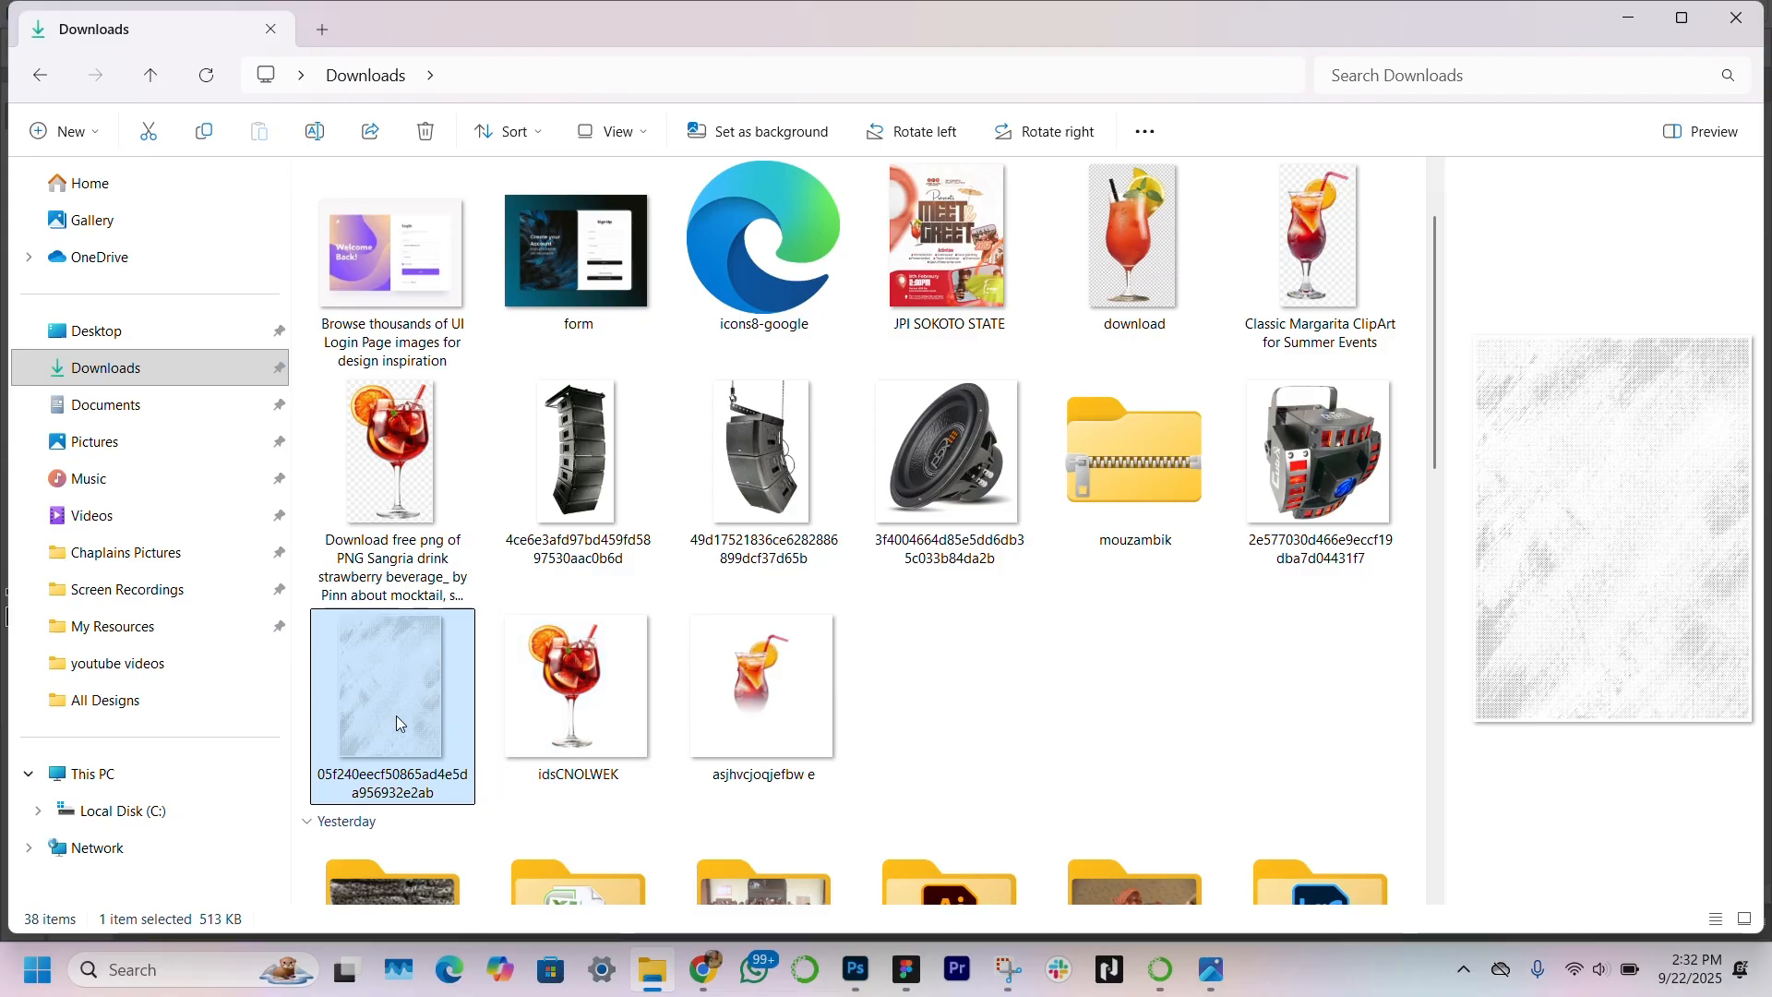
left_click_drag(399, 722, 951, 557)
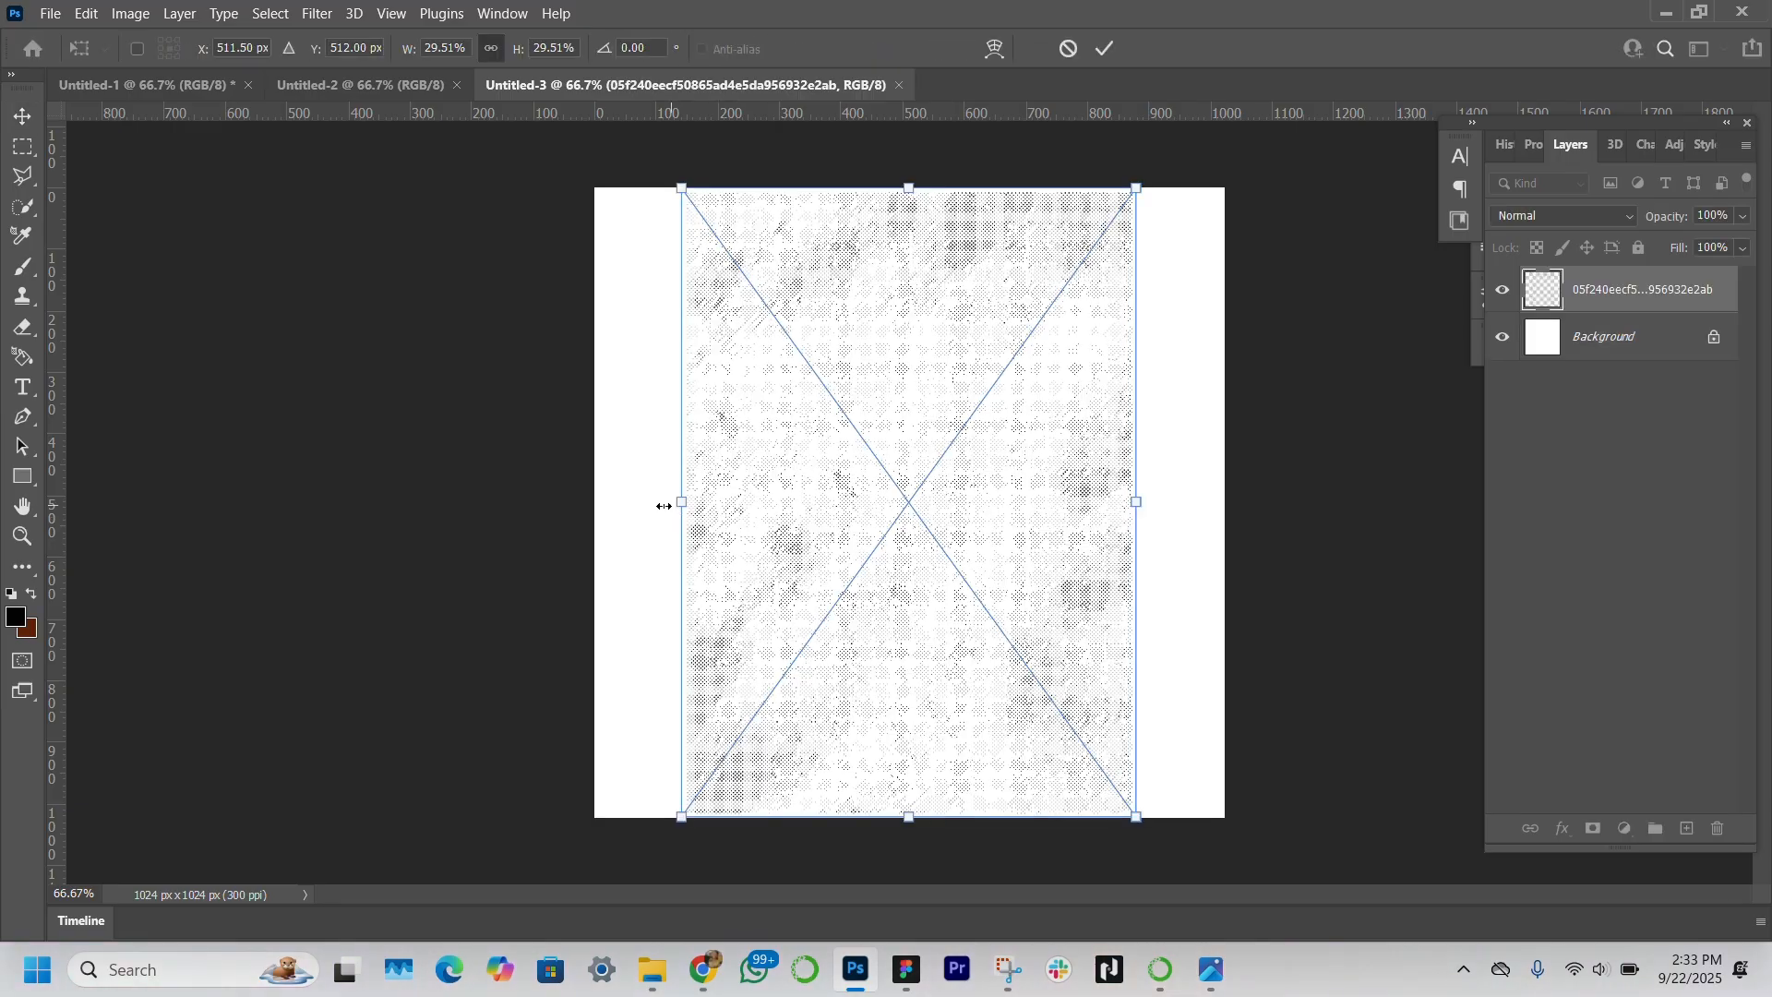
left_click_drag(664, 505, 578, 501)
left_click_drag(1140, 498, 1238, 502)
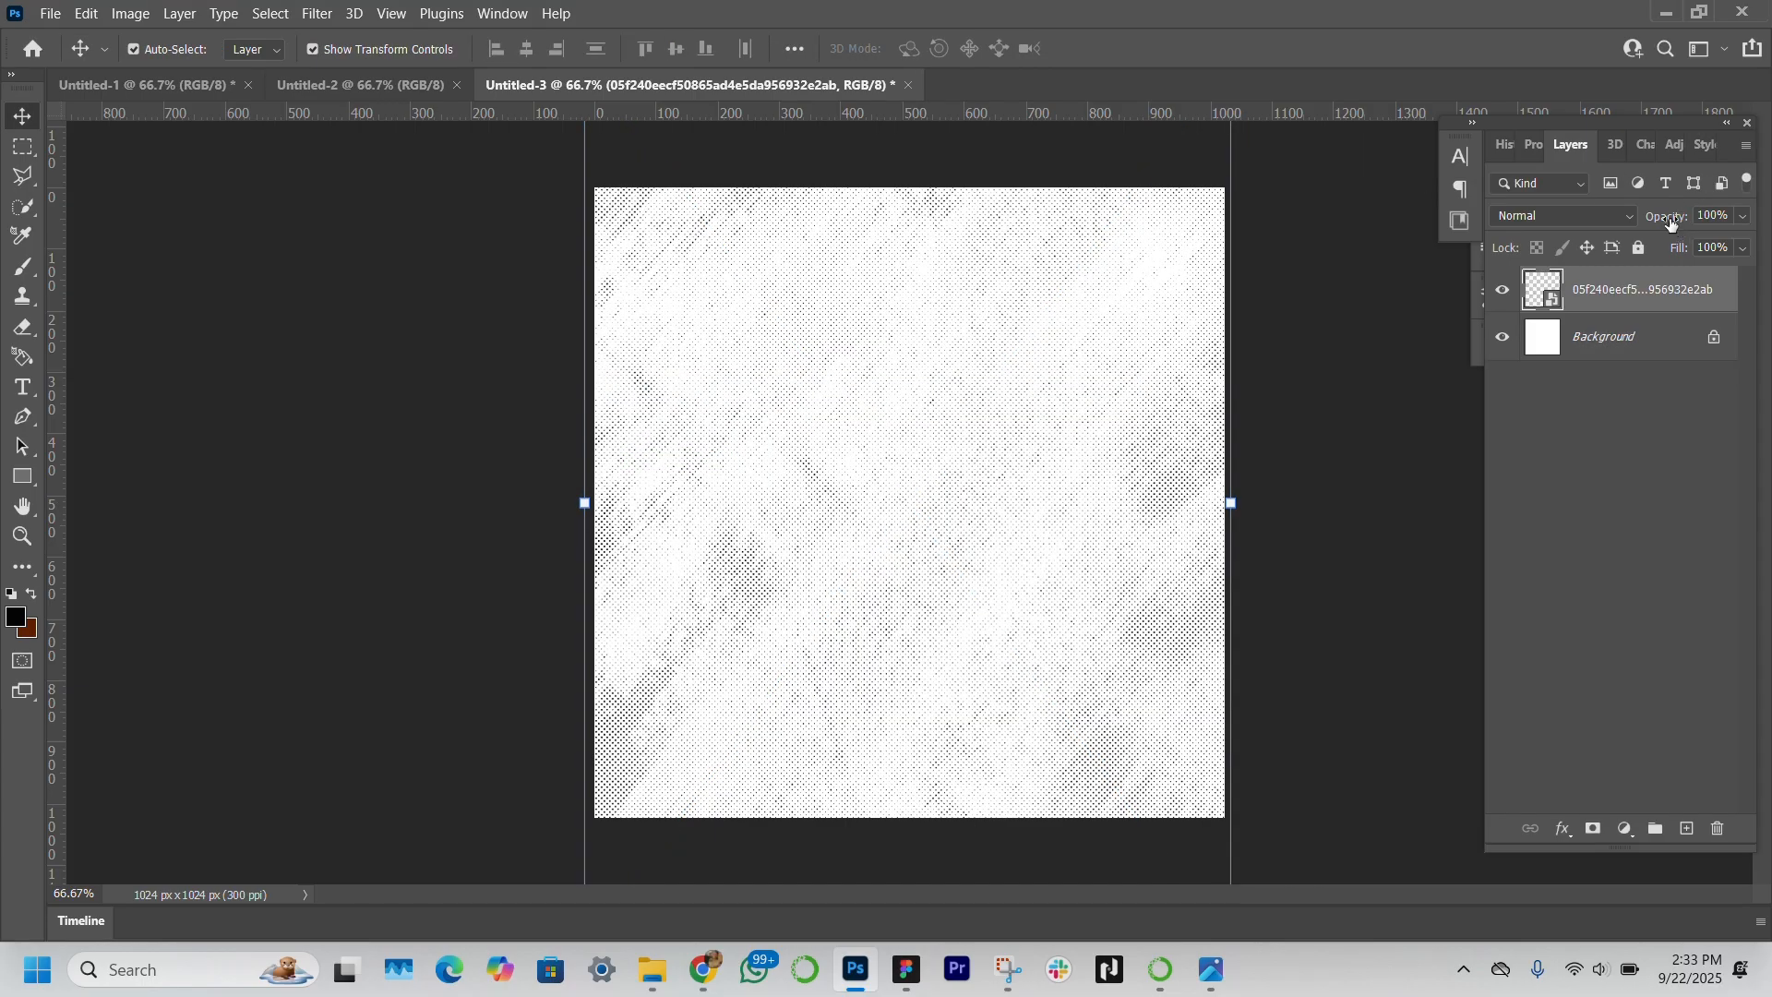
Step: Lower the texture layer's opacity to 17% and deselect the layer
mouse_move(1667, 224)
left_mouse_down()
mouse_move(1616, 219)
mouse_move(1661, 220)
mouse_move(1634, 219)
left_mouse_up()
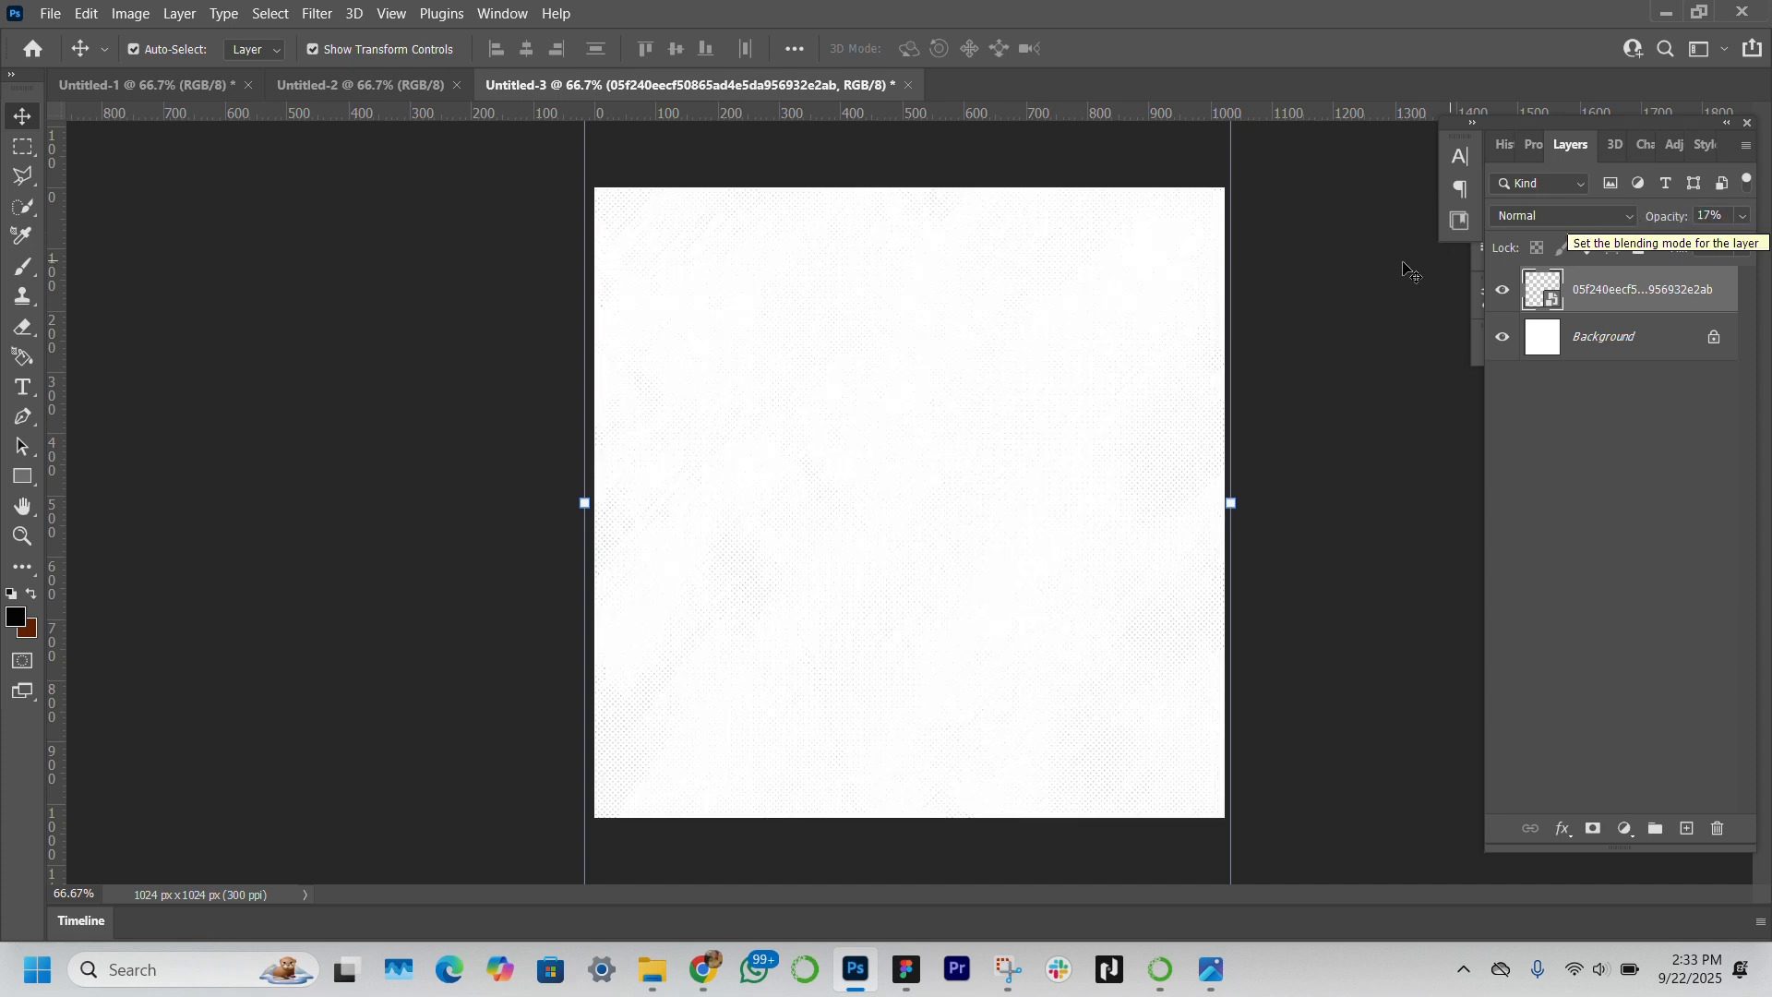
left_click(1099, 281)
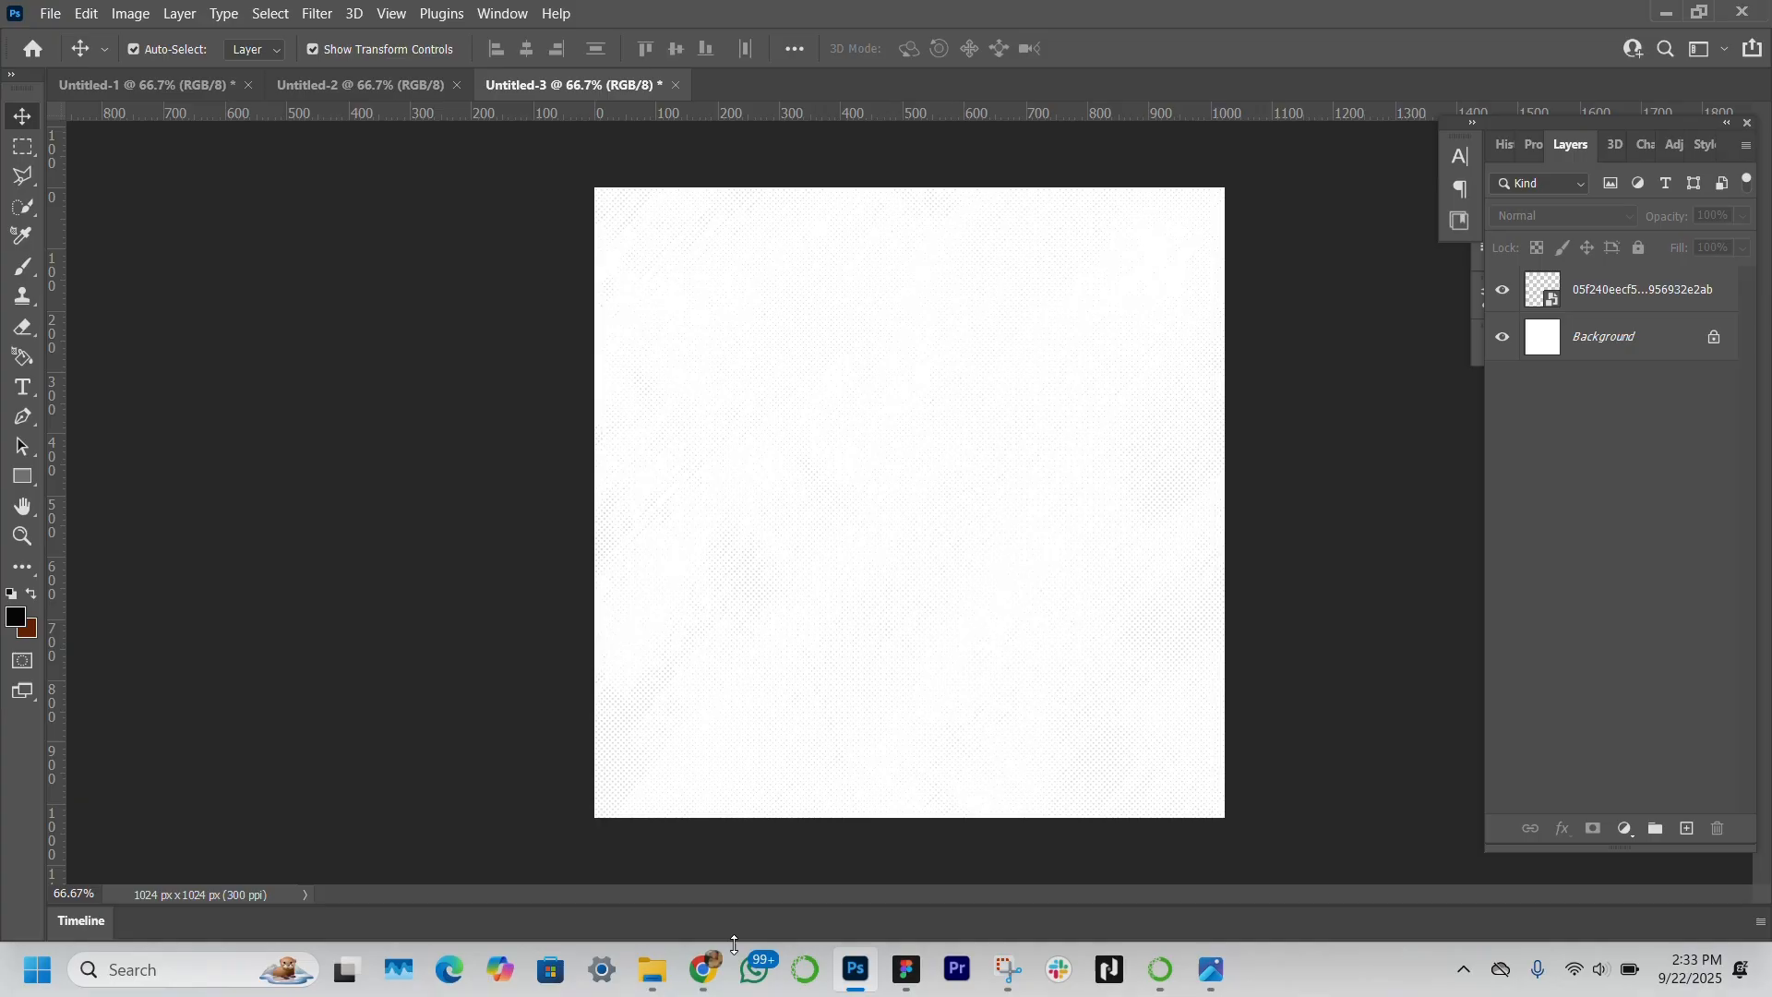
Step: Place the idsCNOLWEK cocktail image, scale it to about 132%, and position it mid-canvas with the stem running off the bottom edge
left_click(652, 969)
left_click(571, 726)
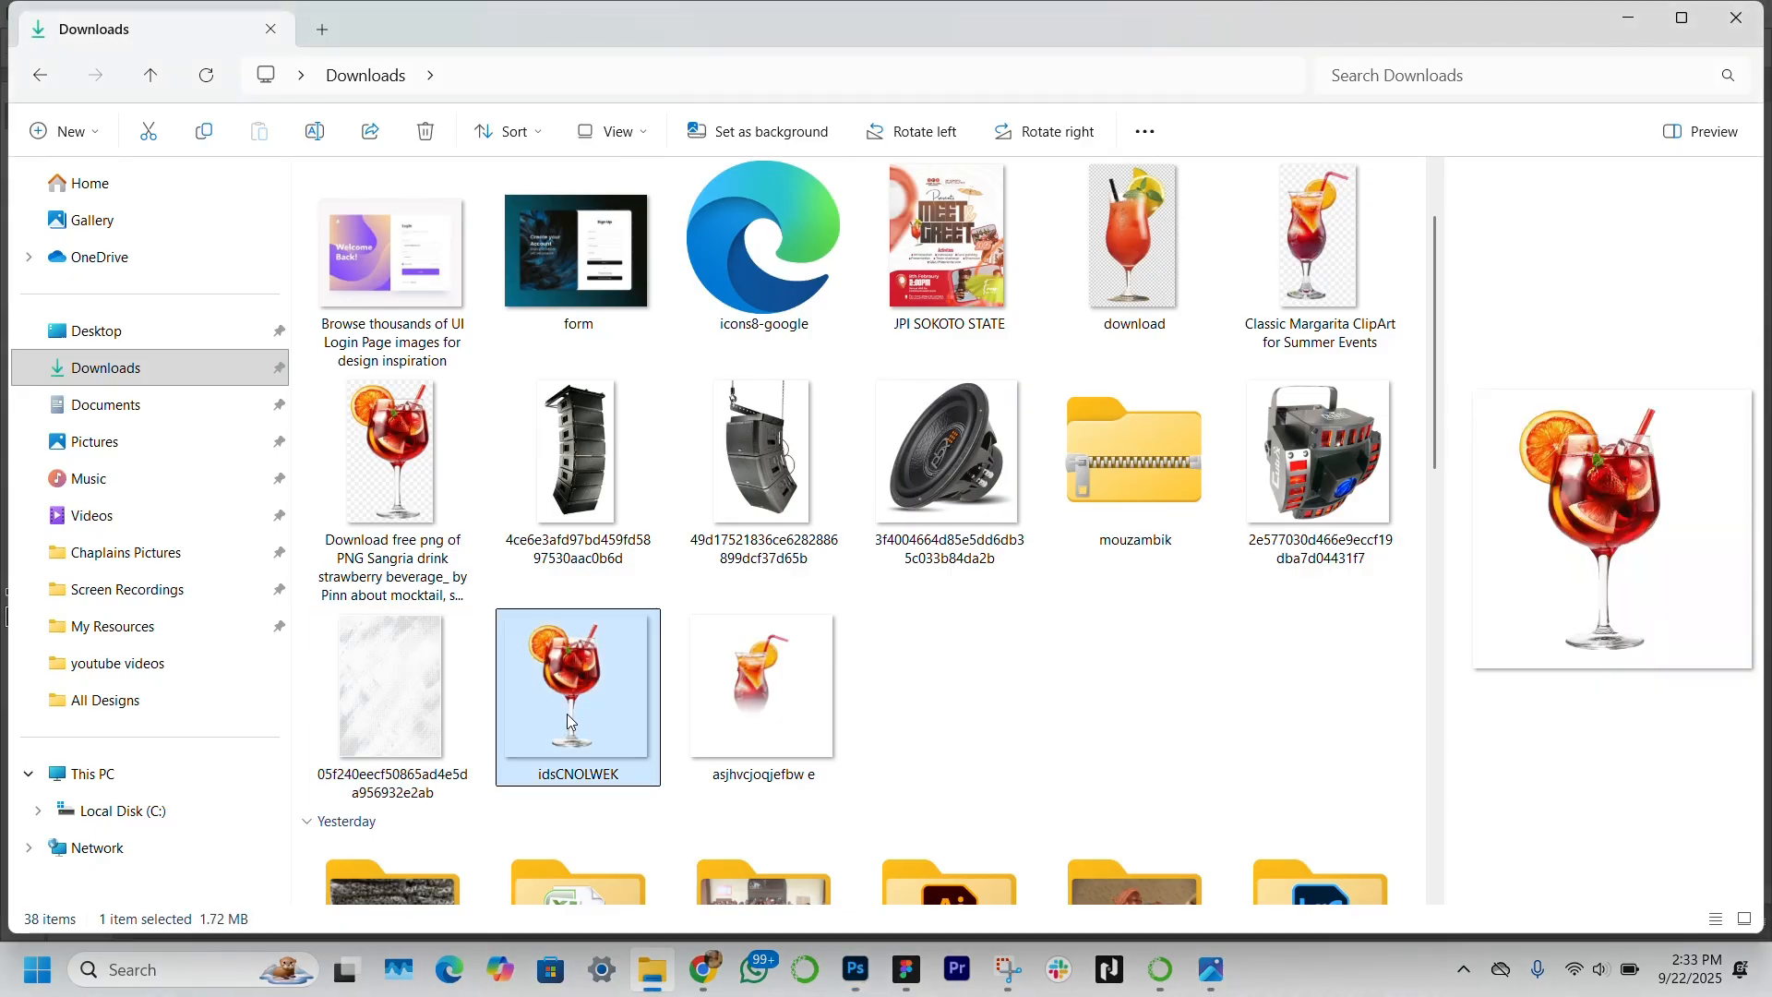
left_click_drag(570, 726, 867, 577)
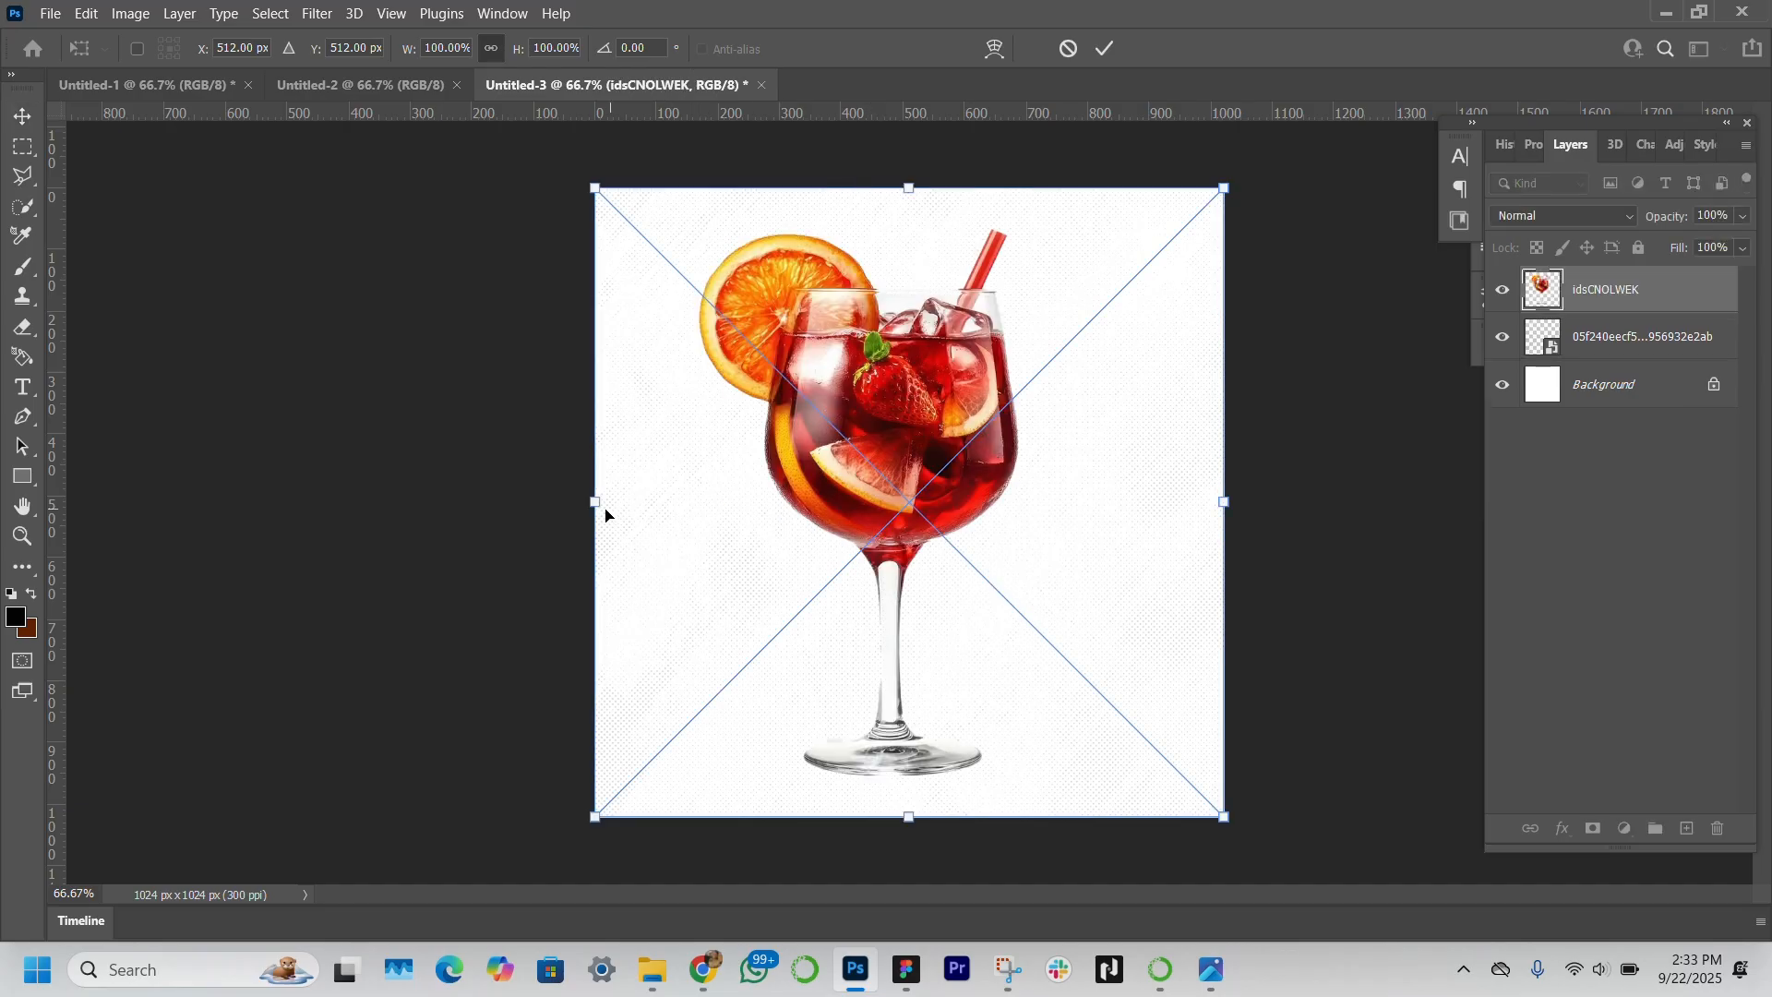
left_click_drag(573, 505, 412, 502)
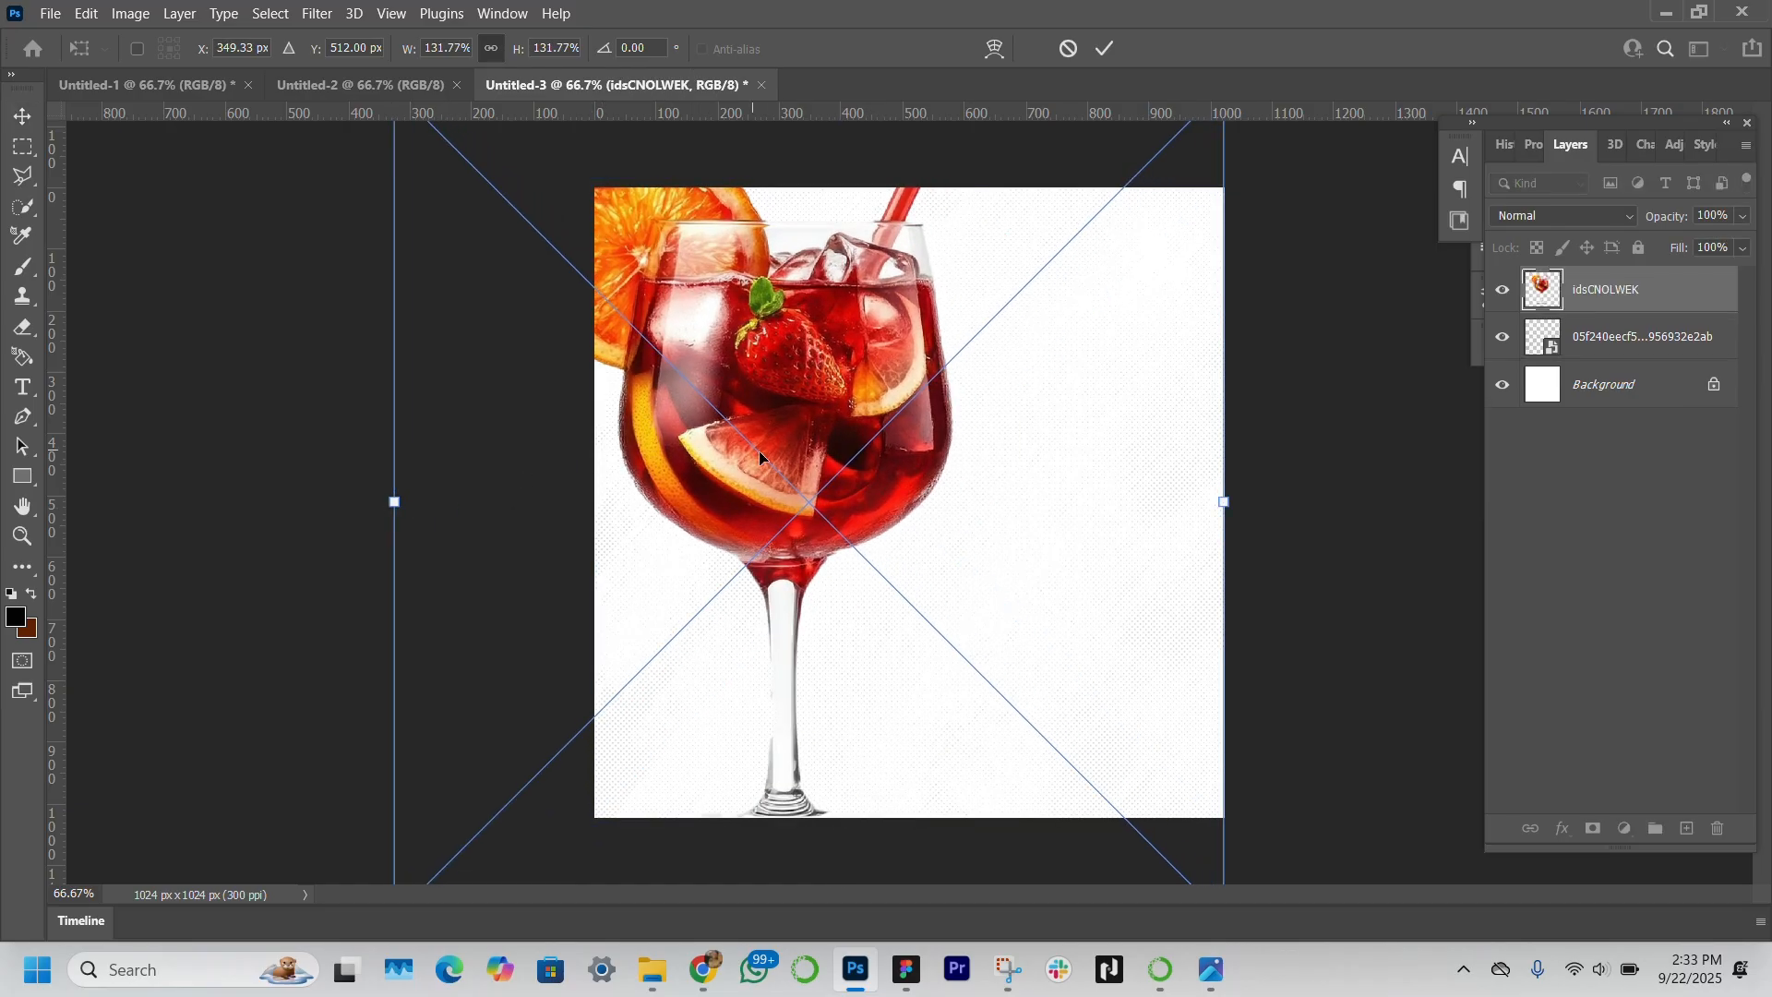
left_click_drag(766, 462, 888, 589)
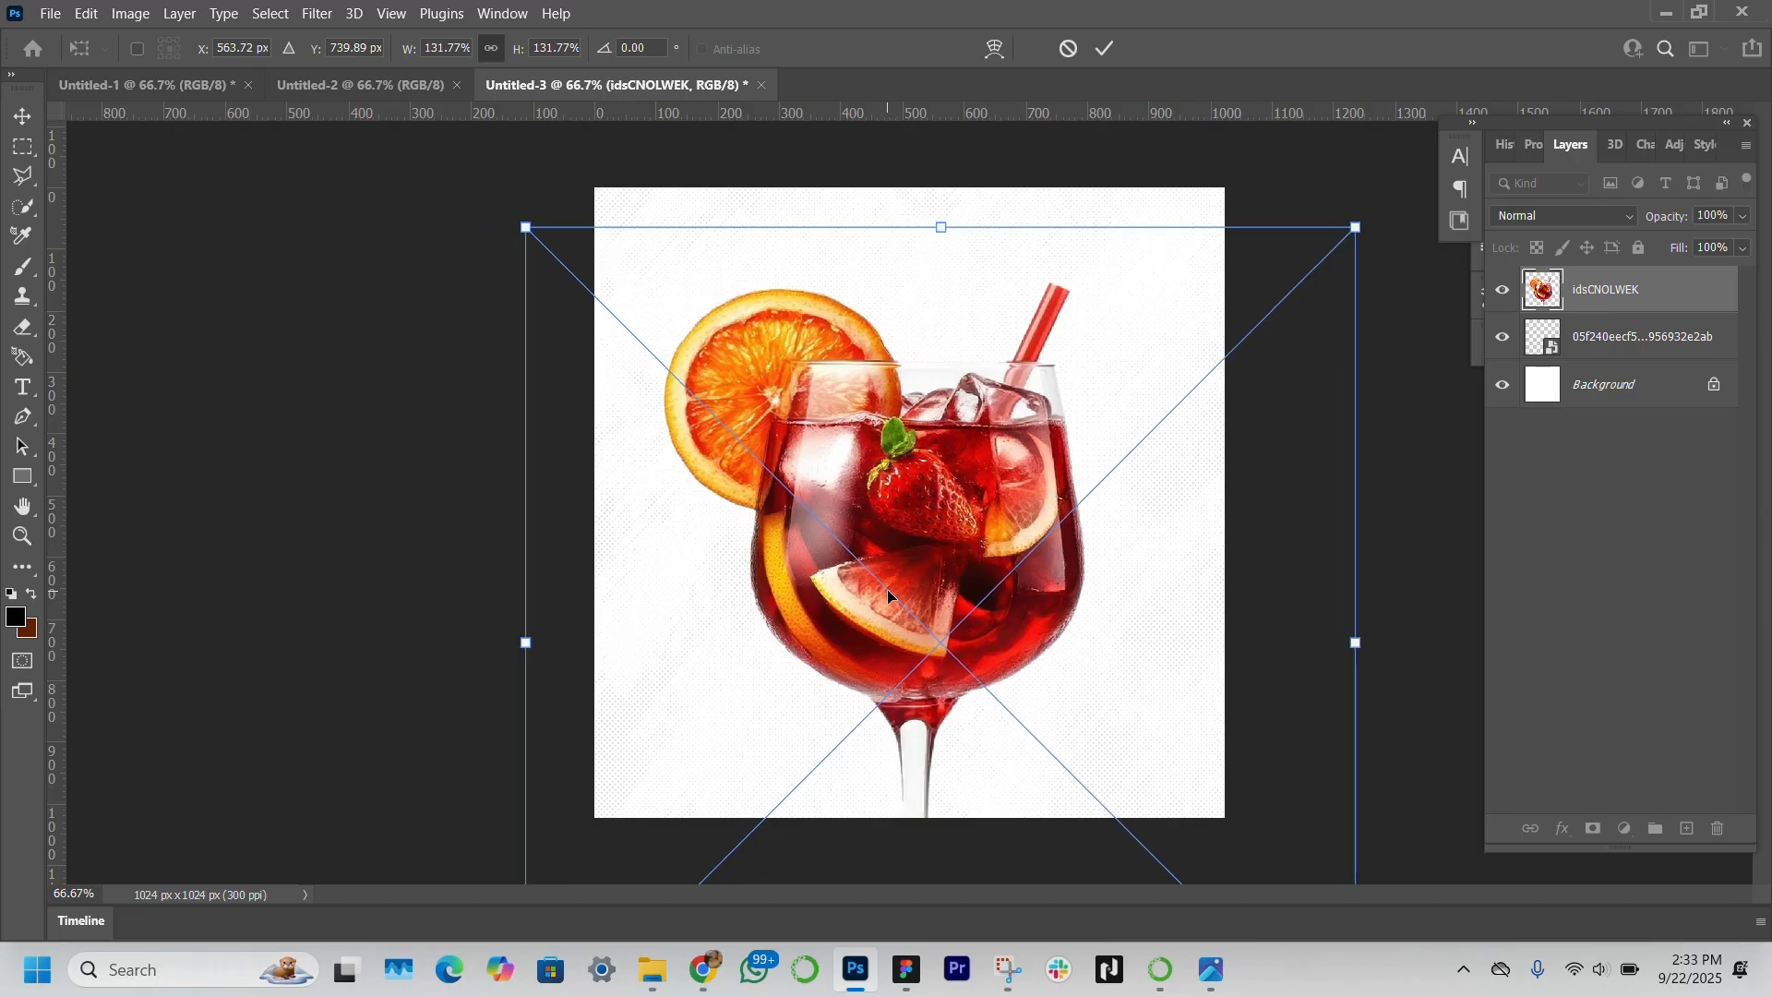
key("Return")
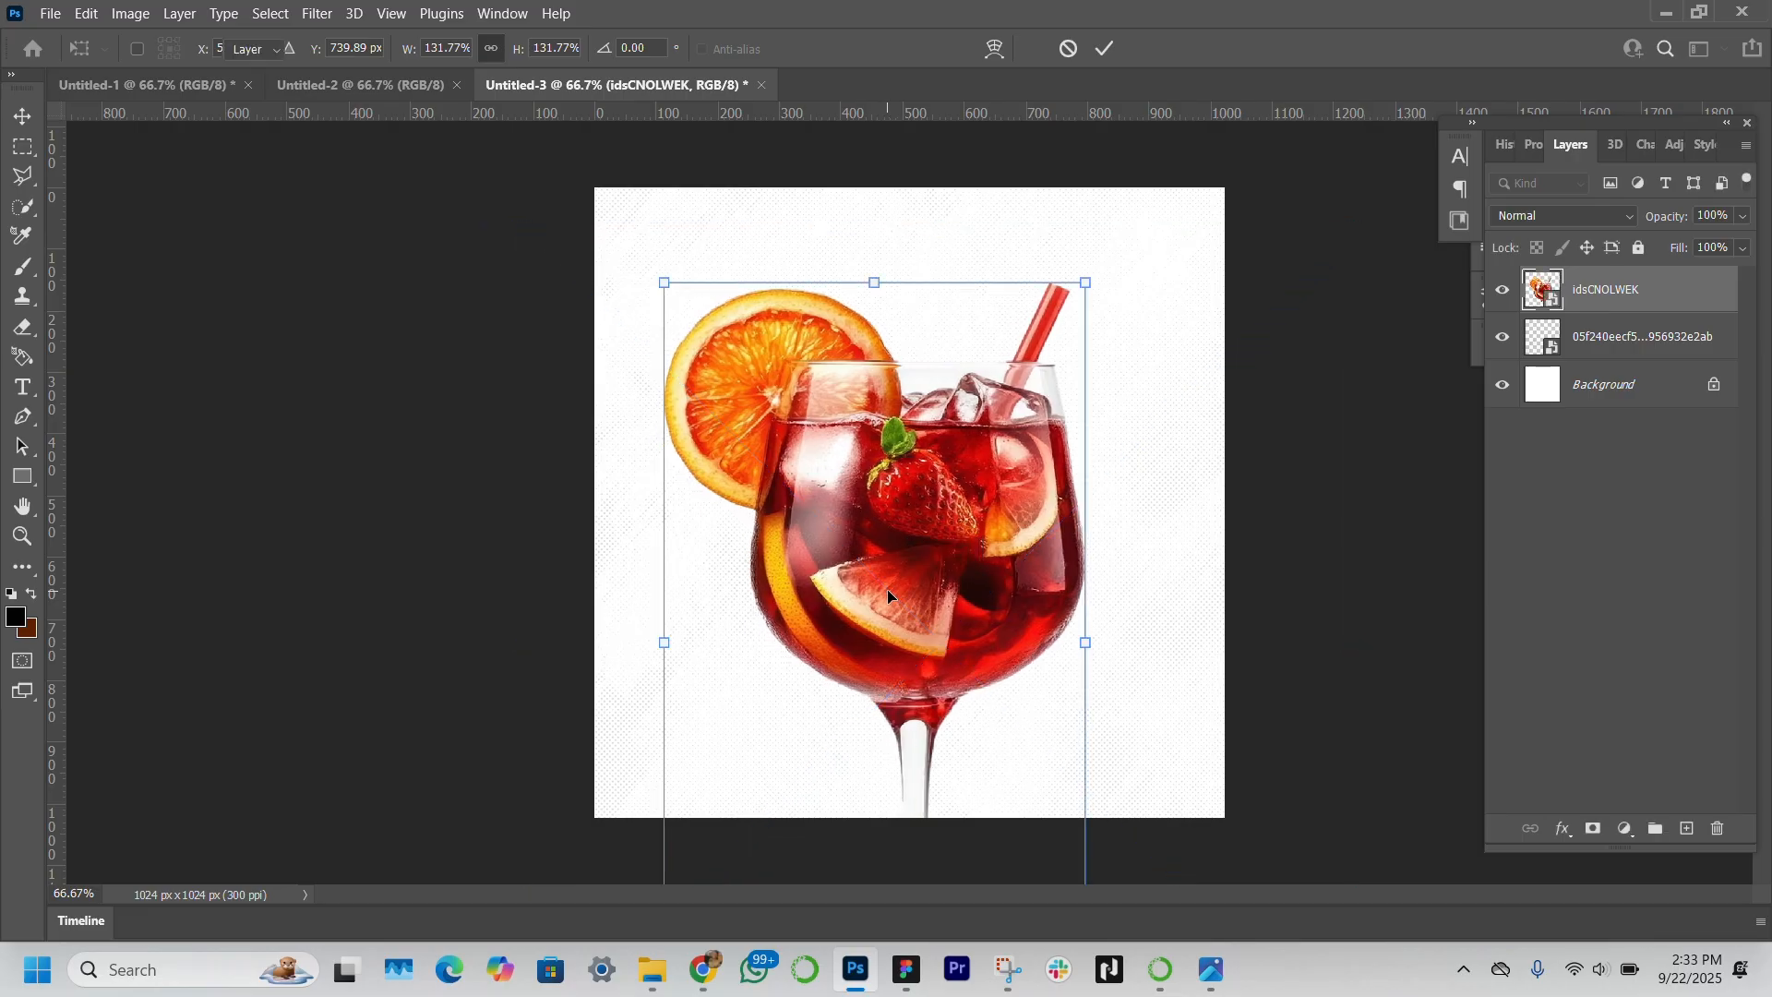
left_click_drag(854, 606, 842, 643)
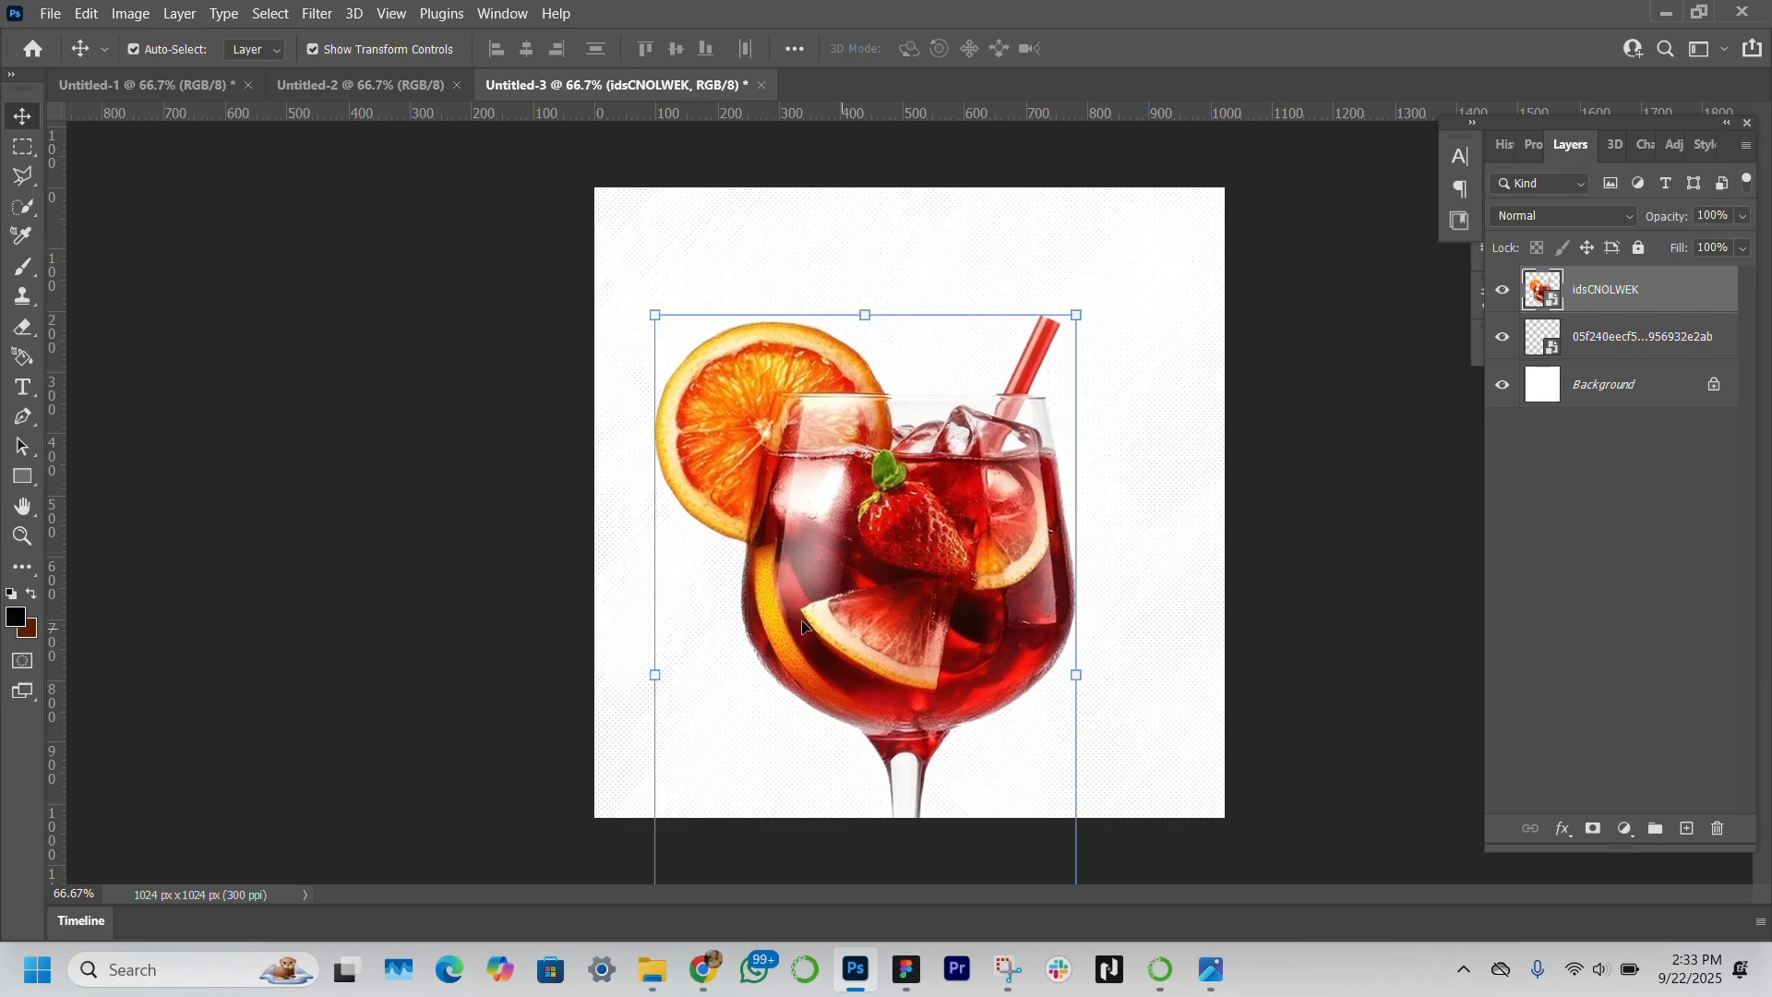
left_click(388, 505)
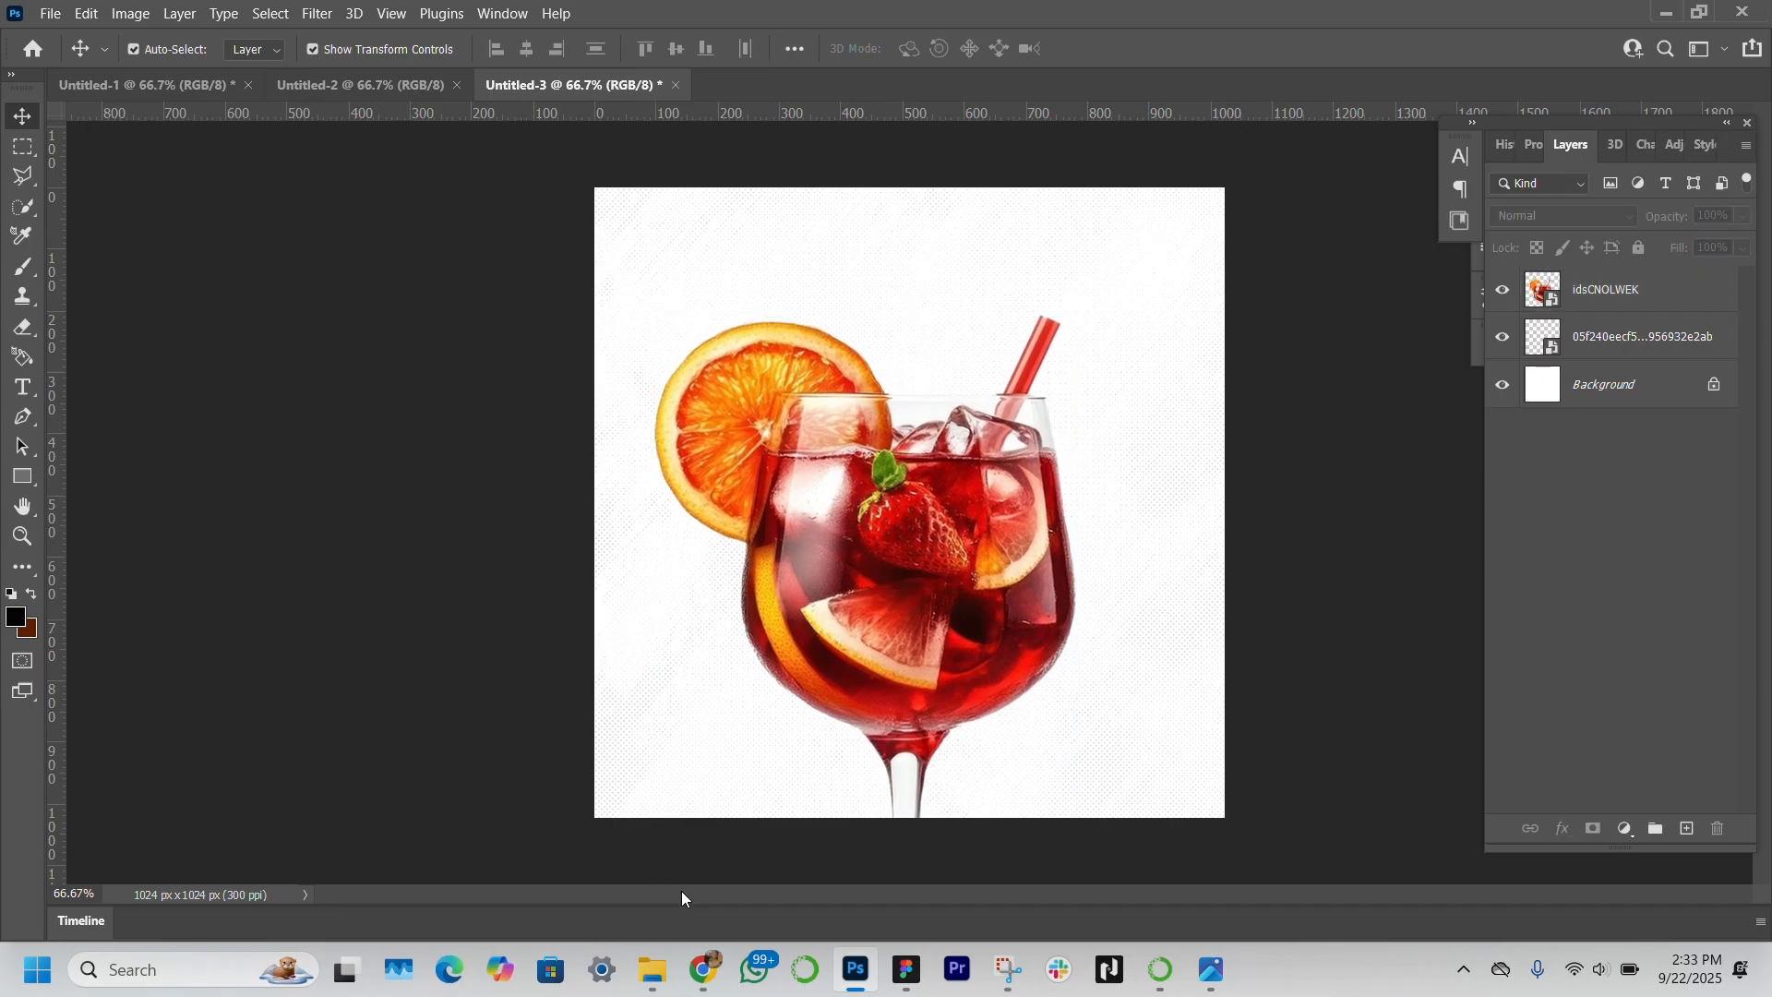
Step: Place the round black speaker image from Downloads, scaled to about 14%, in the canvas's lower-right corner, partly beyond the edges
left_click(654, 992)
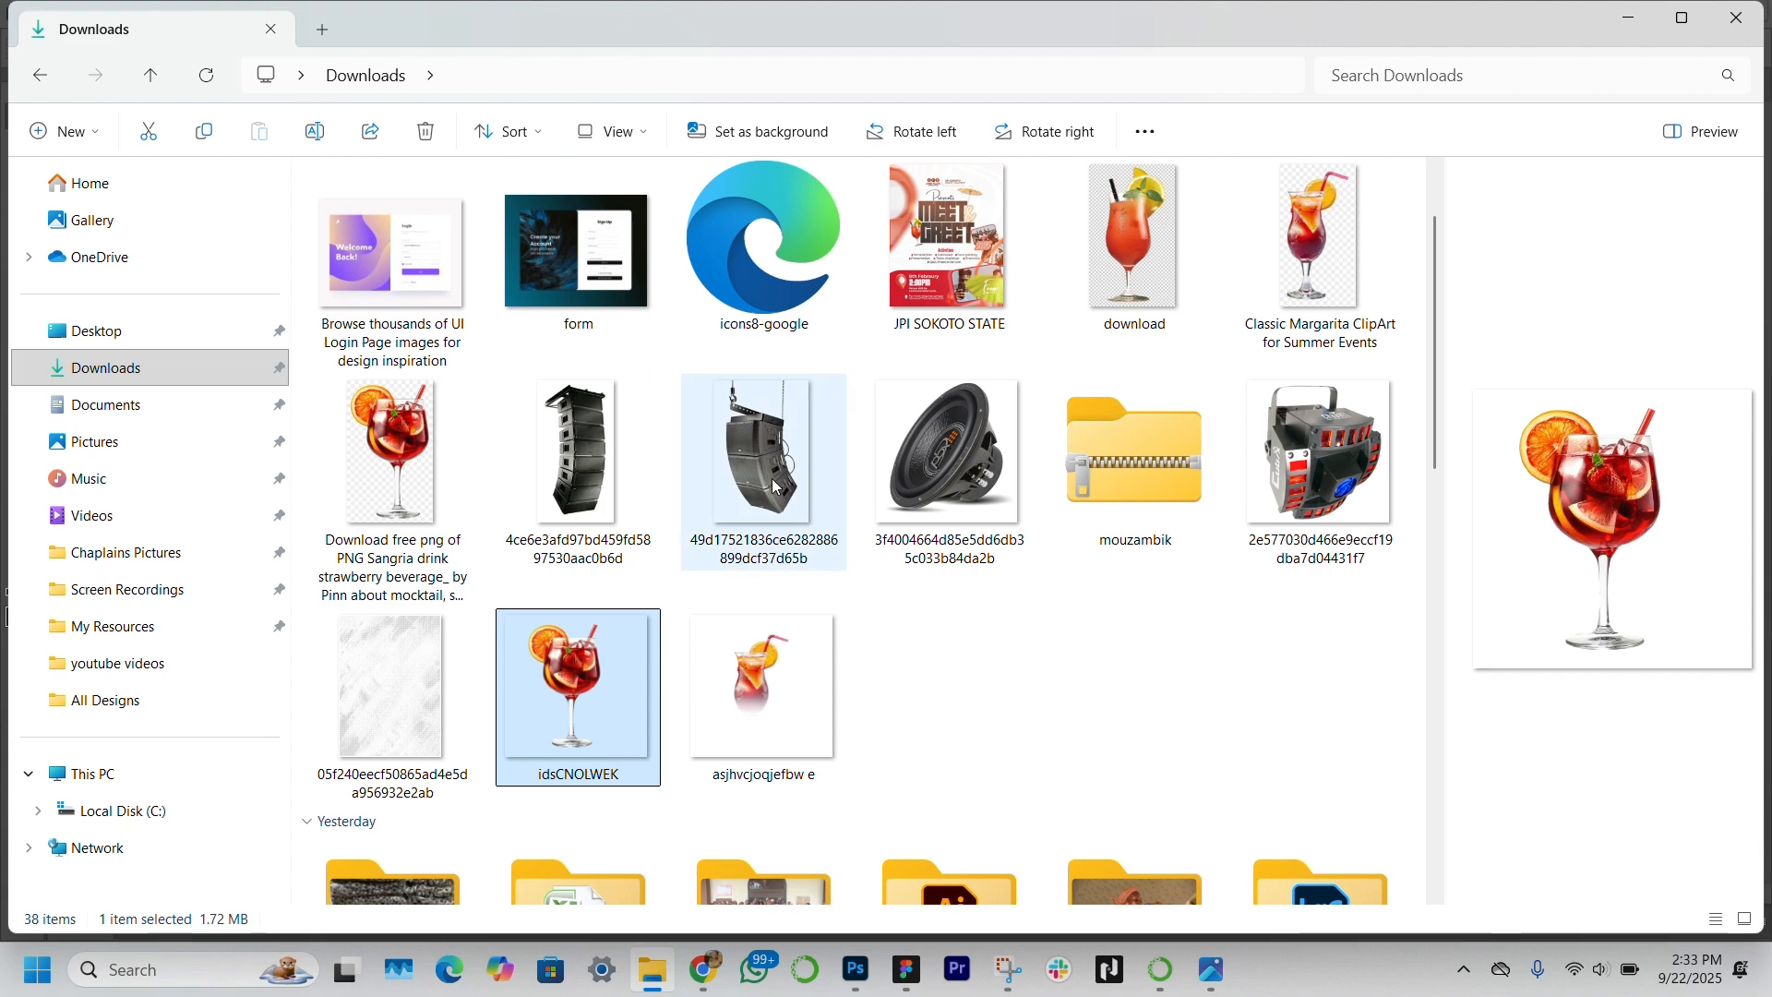
left_click(981, 460)
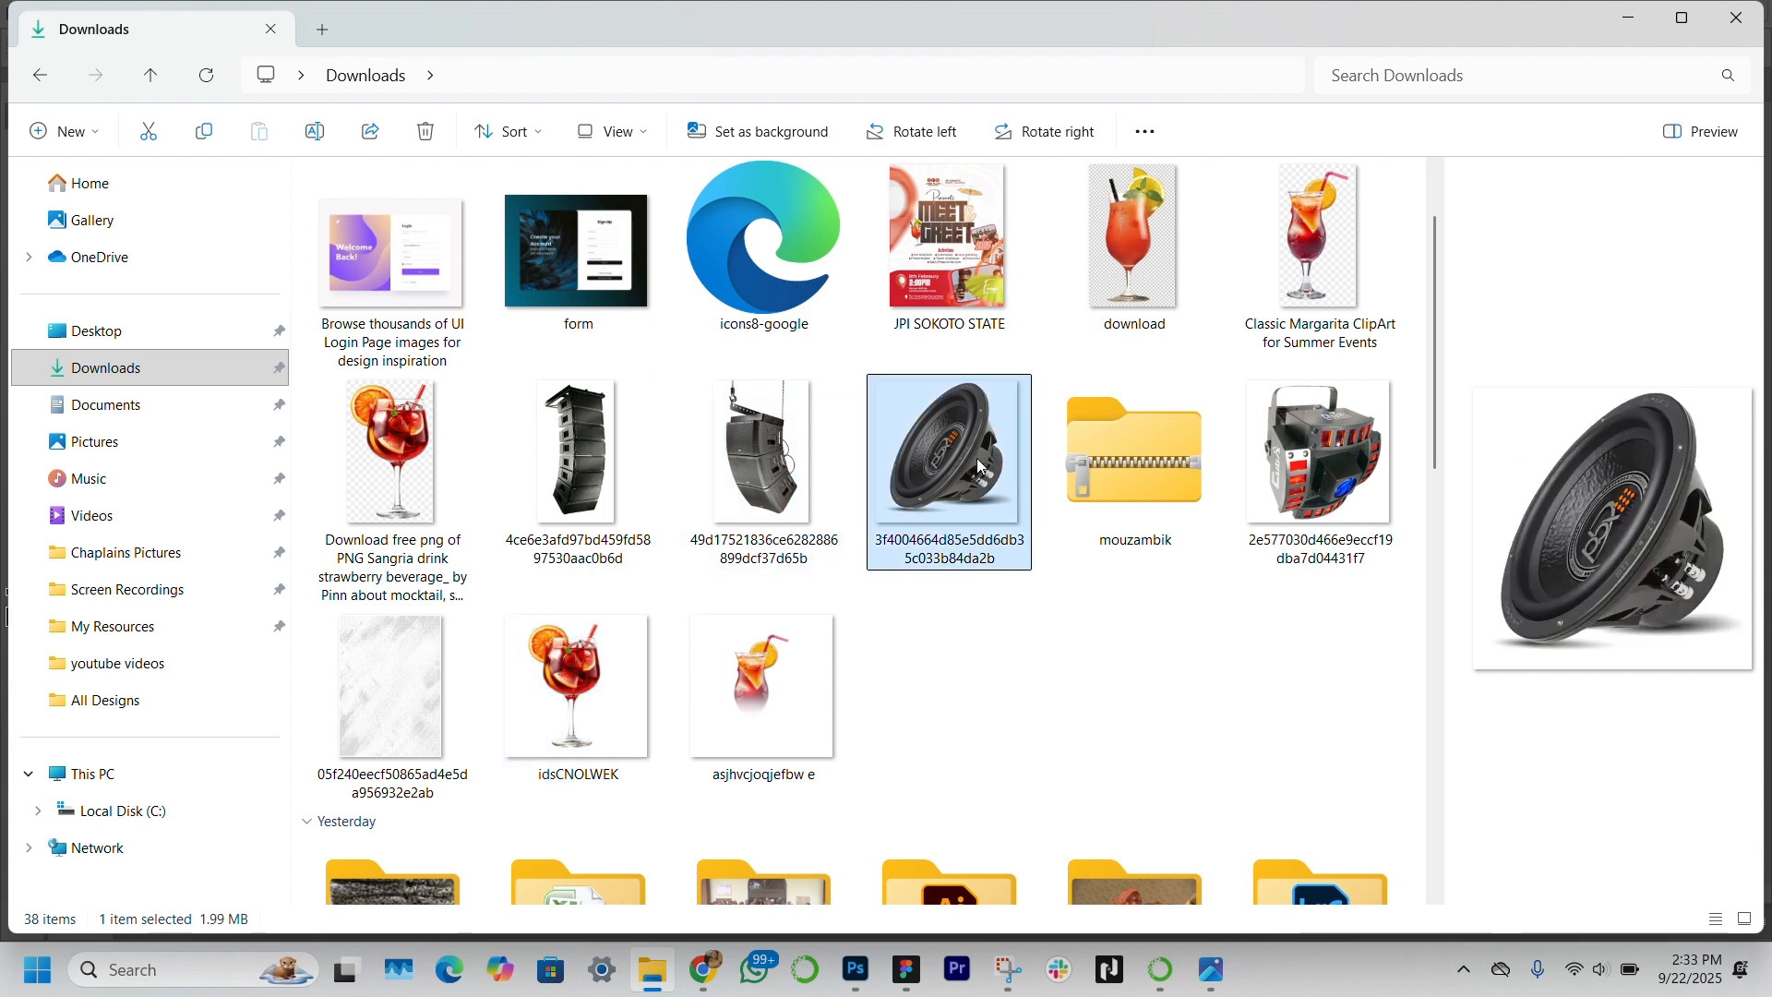
left_click_drag(976, 458, 1209, 766)
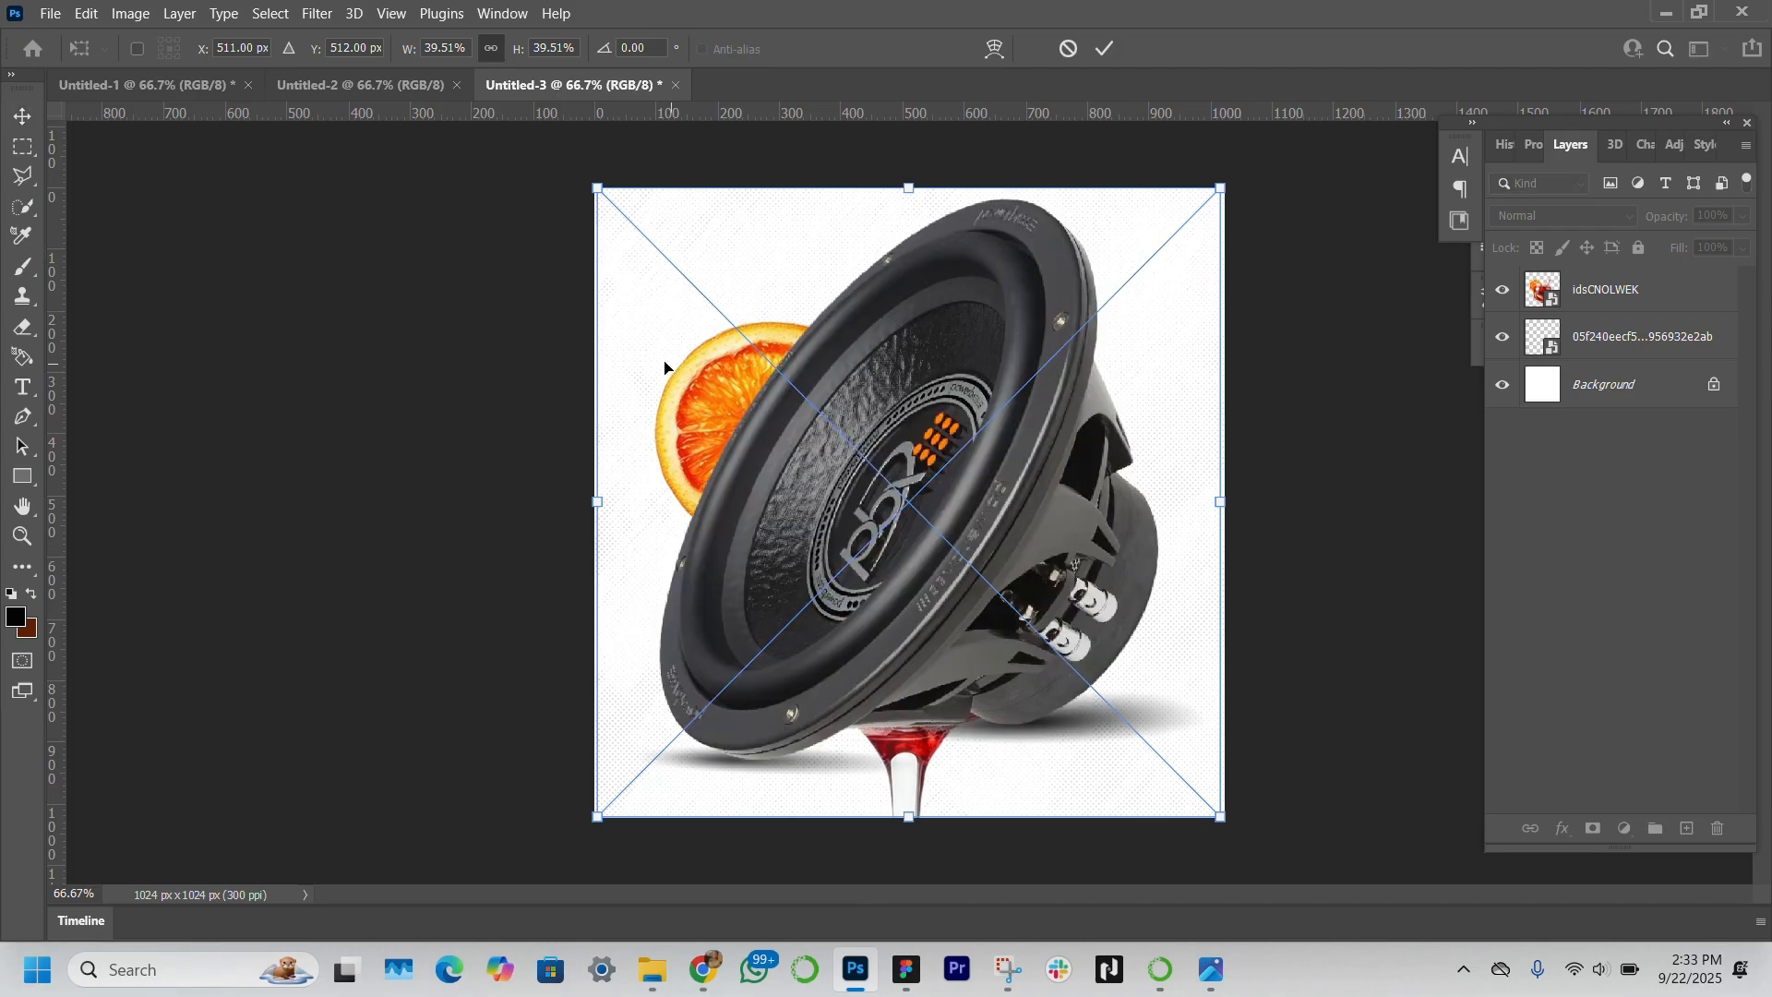
left_click_drag(597, 189, 1111, 530)
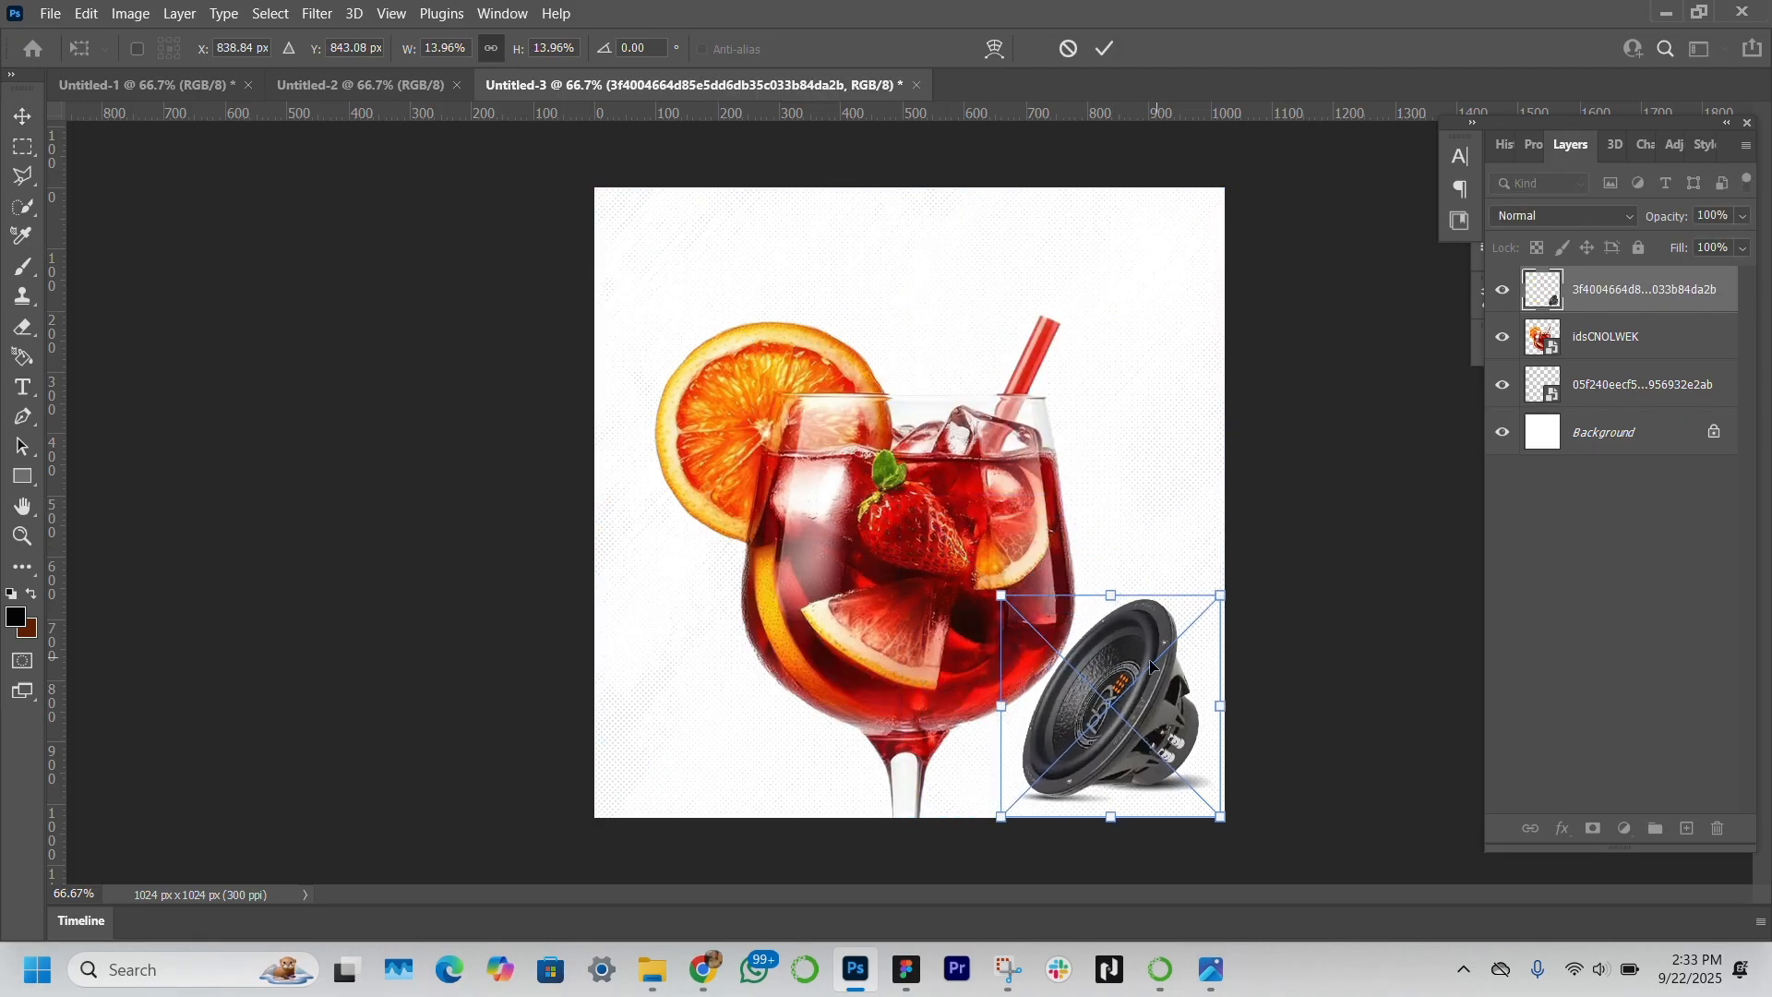
left_click_drag(1171, 699, 1208, 725)
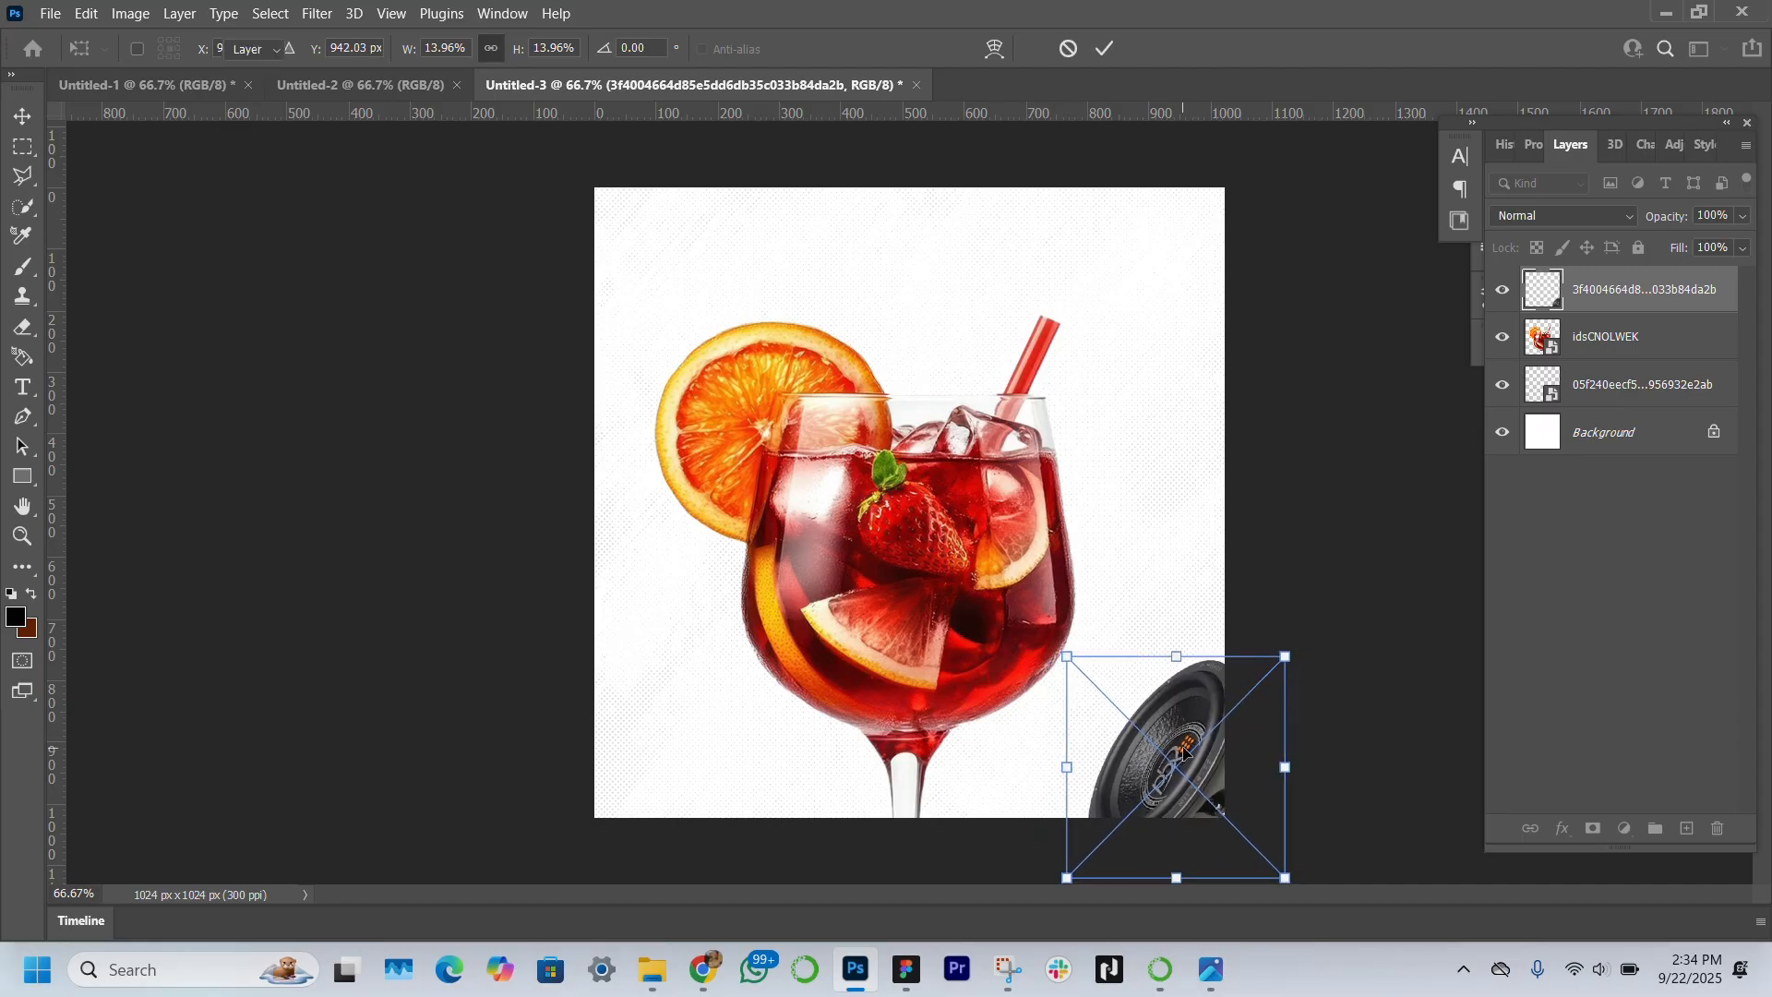
key("Return")
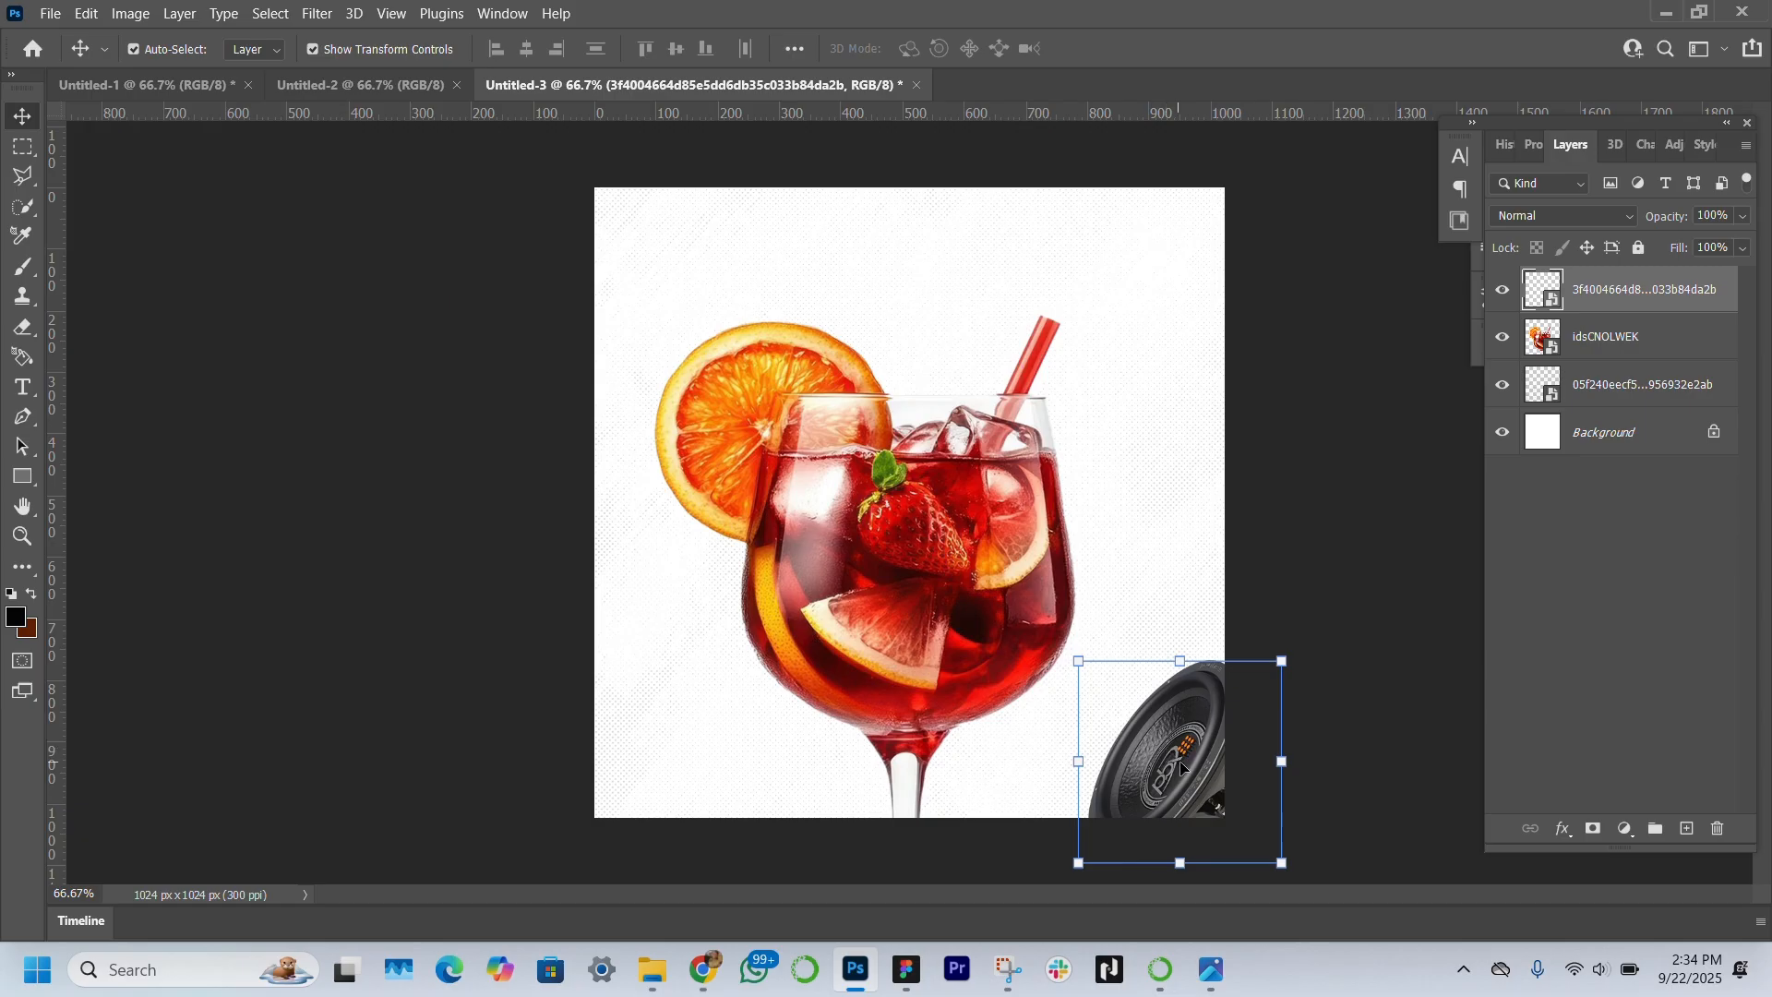
Step: Duplicate the speaker into the canvas's lower-left corner and flip the copy horizontally, partly beyond the edge
left_click_drag(1197, 783, 709, 772)
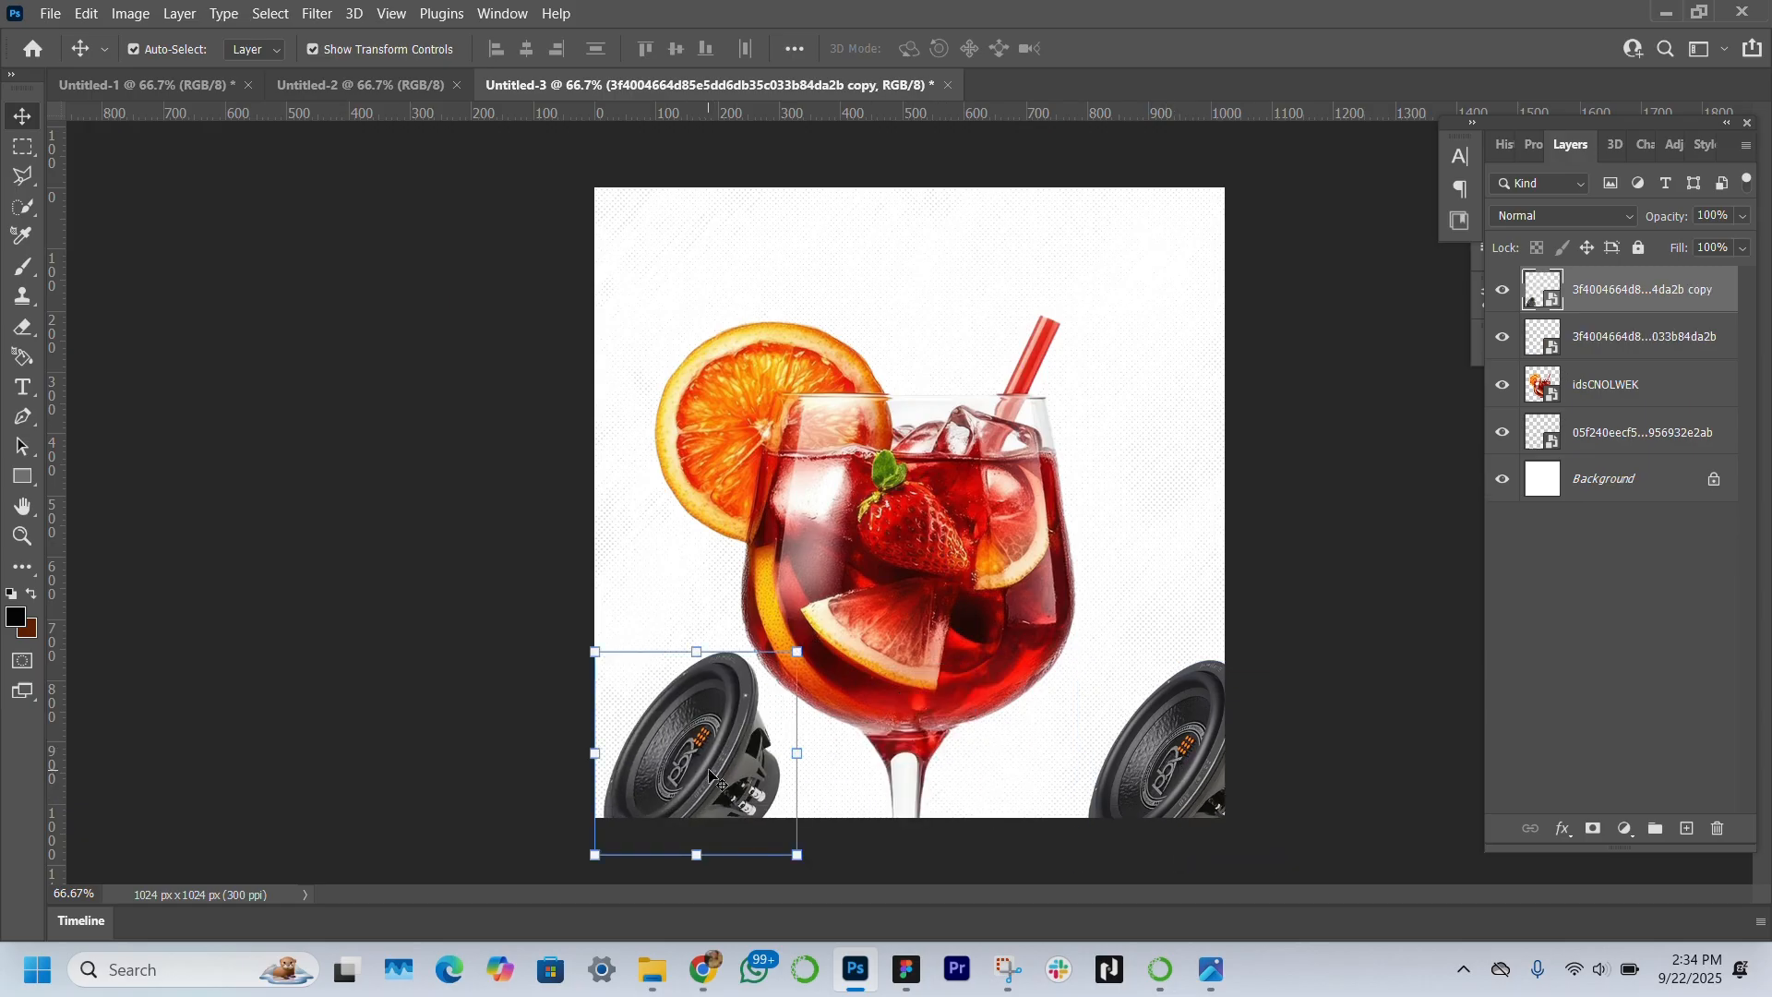
key("ctrl+t")
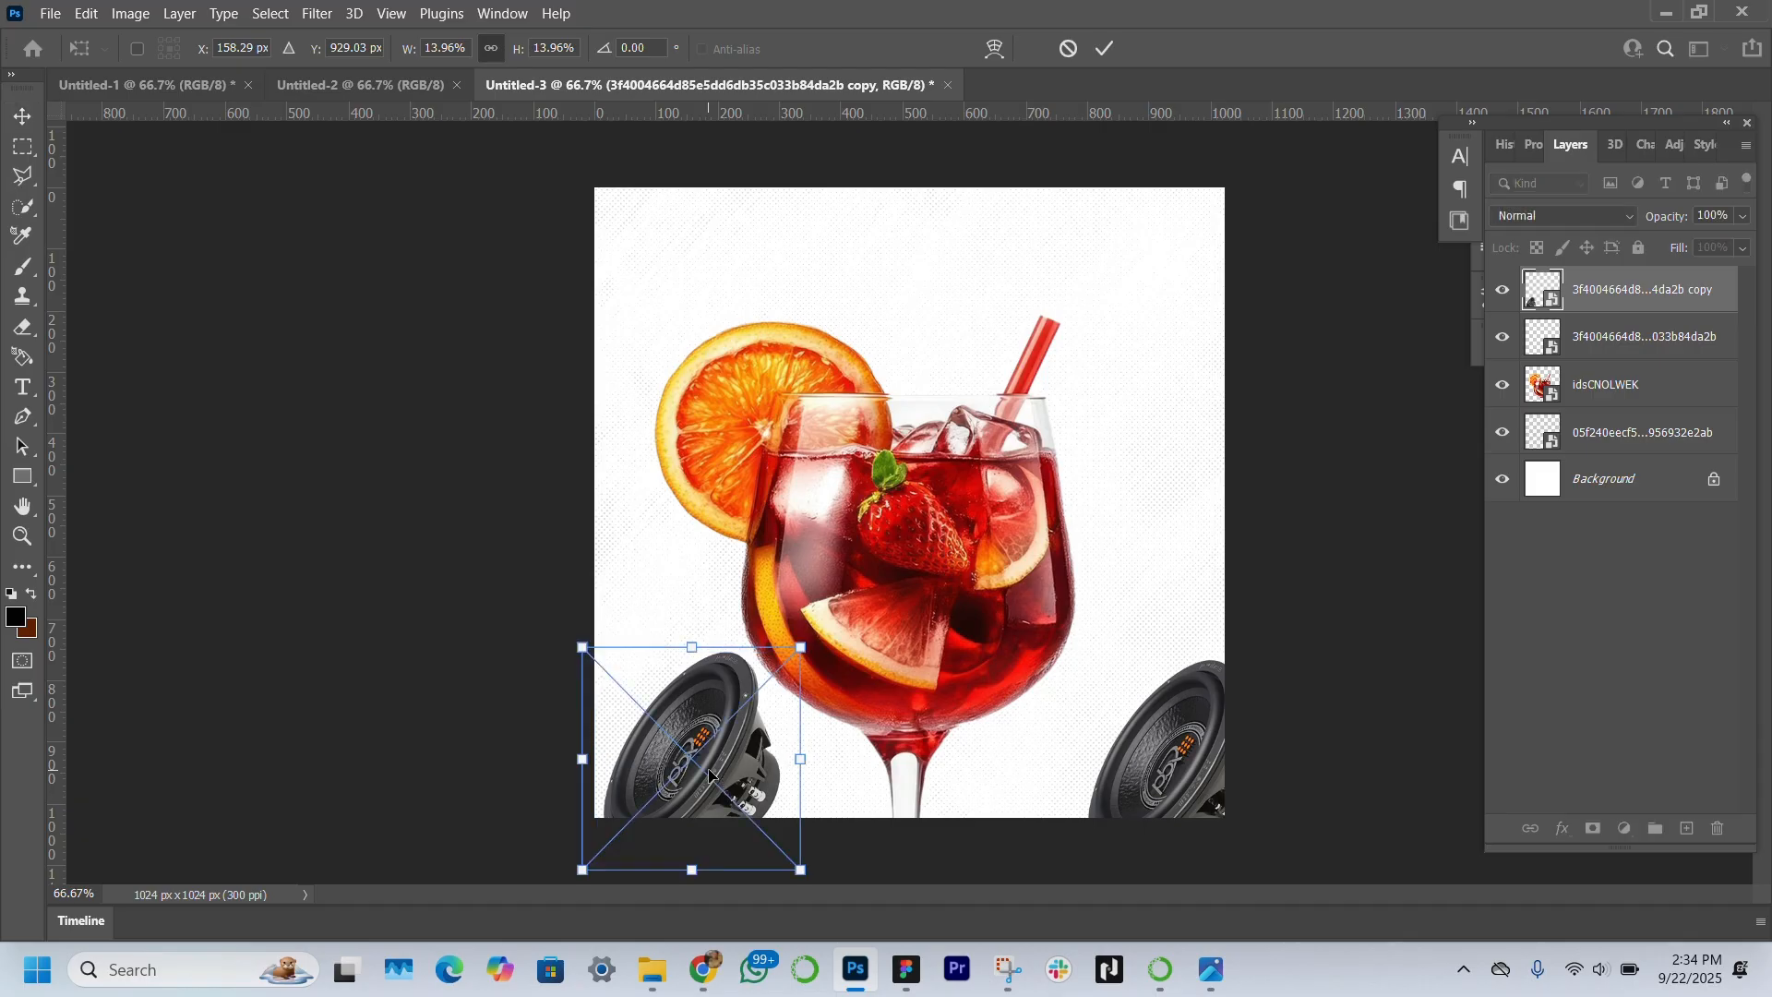
right_click(712, 778)
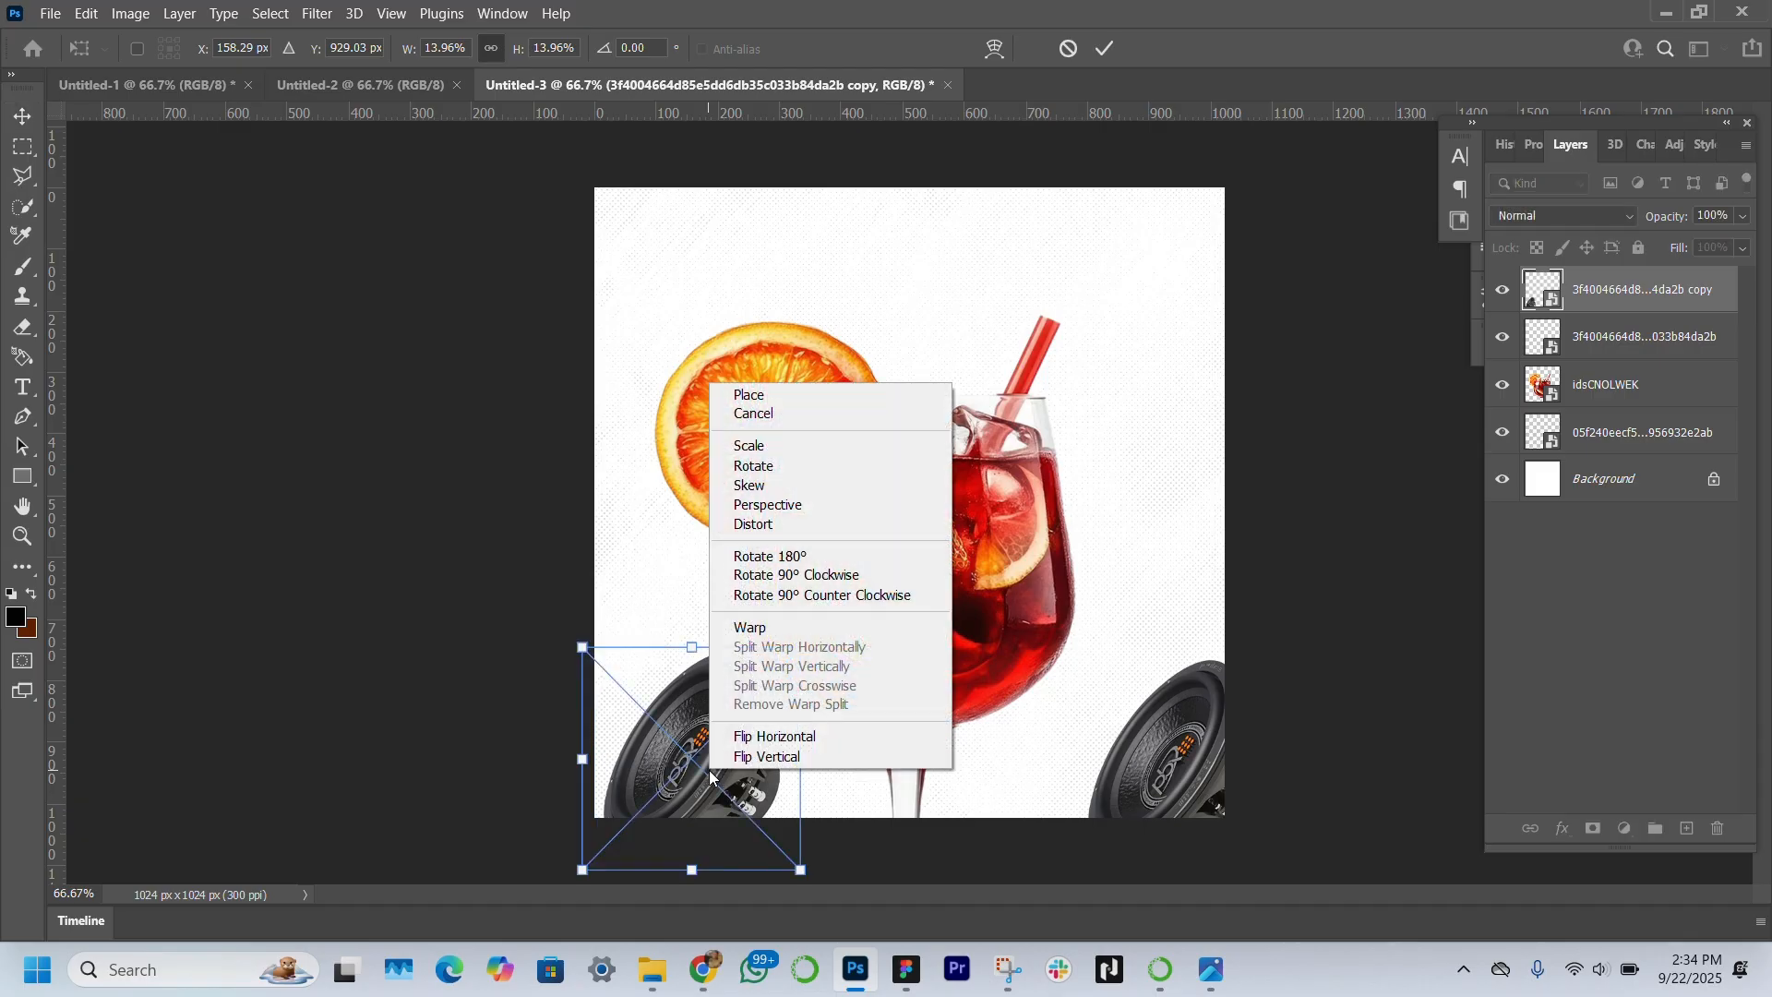
left_click(738, 737)
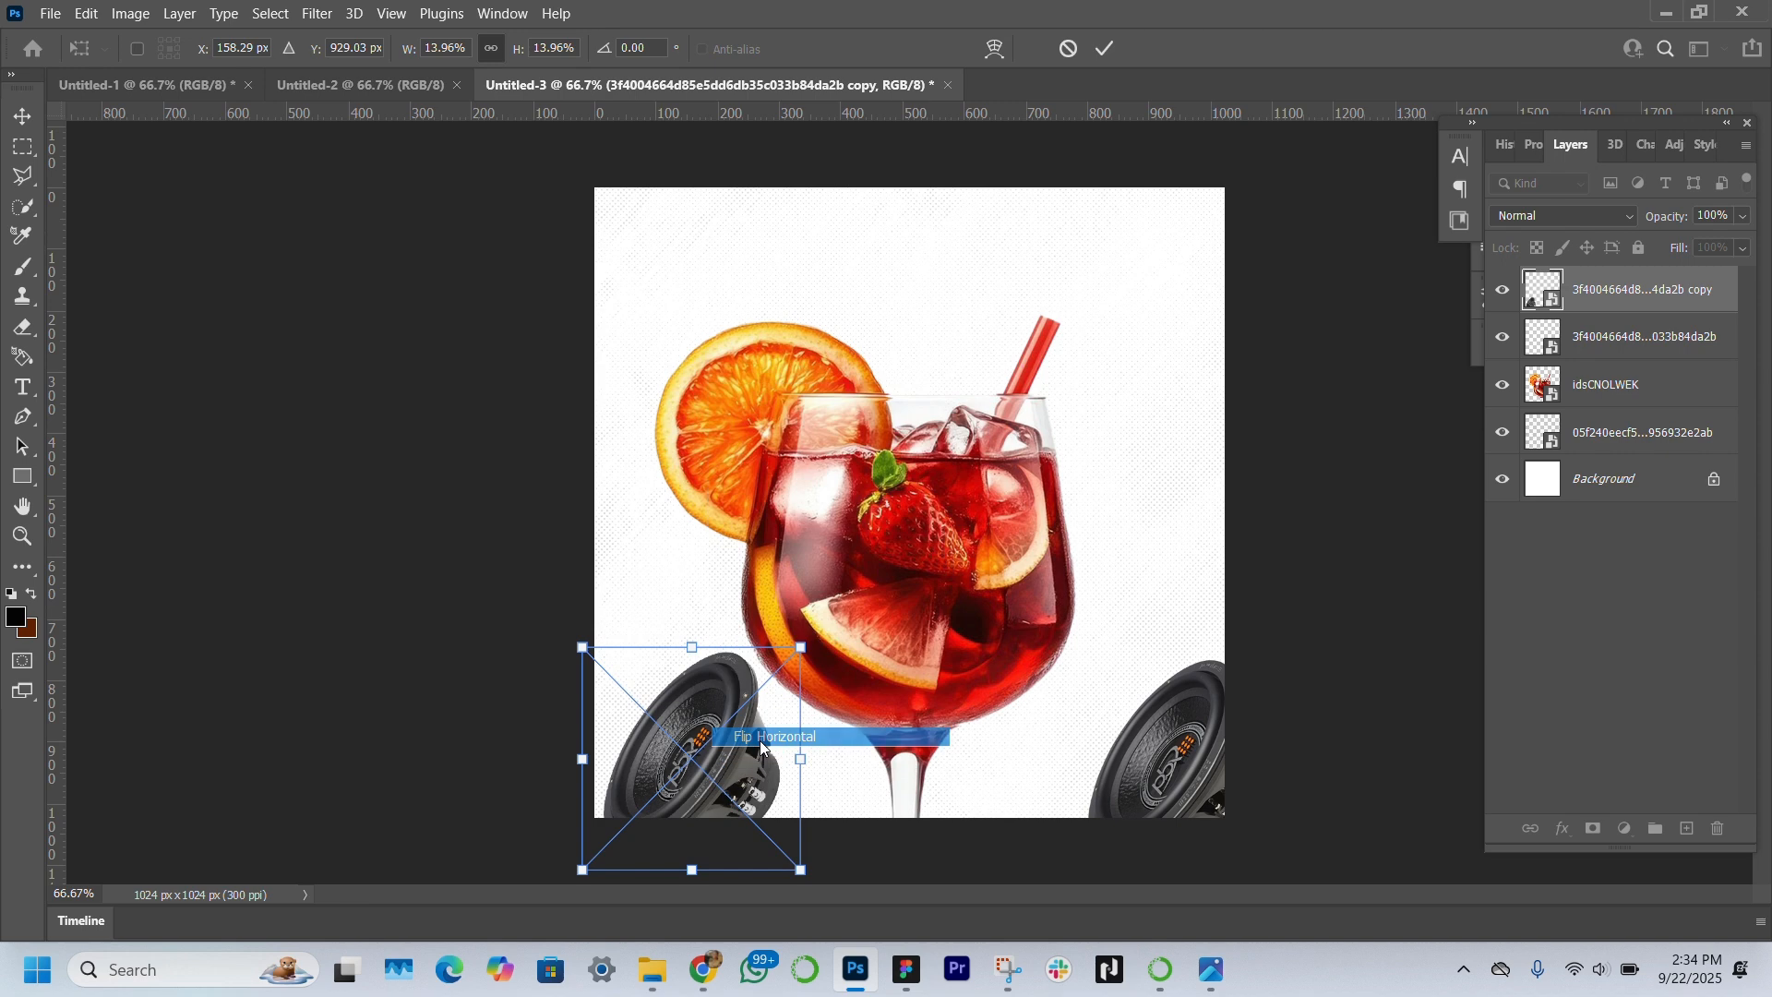
left_click_drag(722, 753, 663, 760)
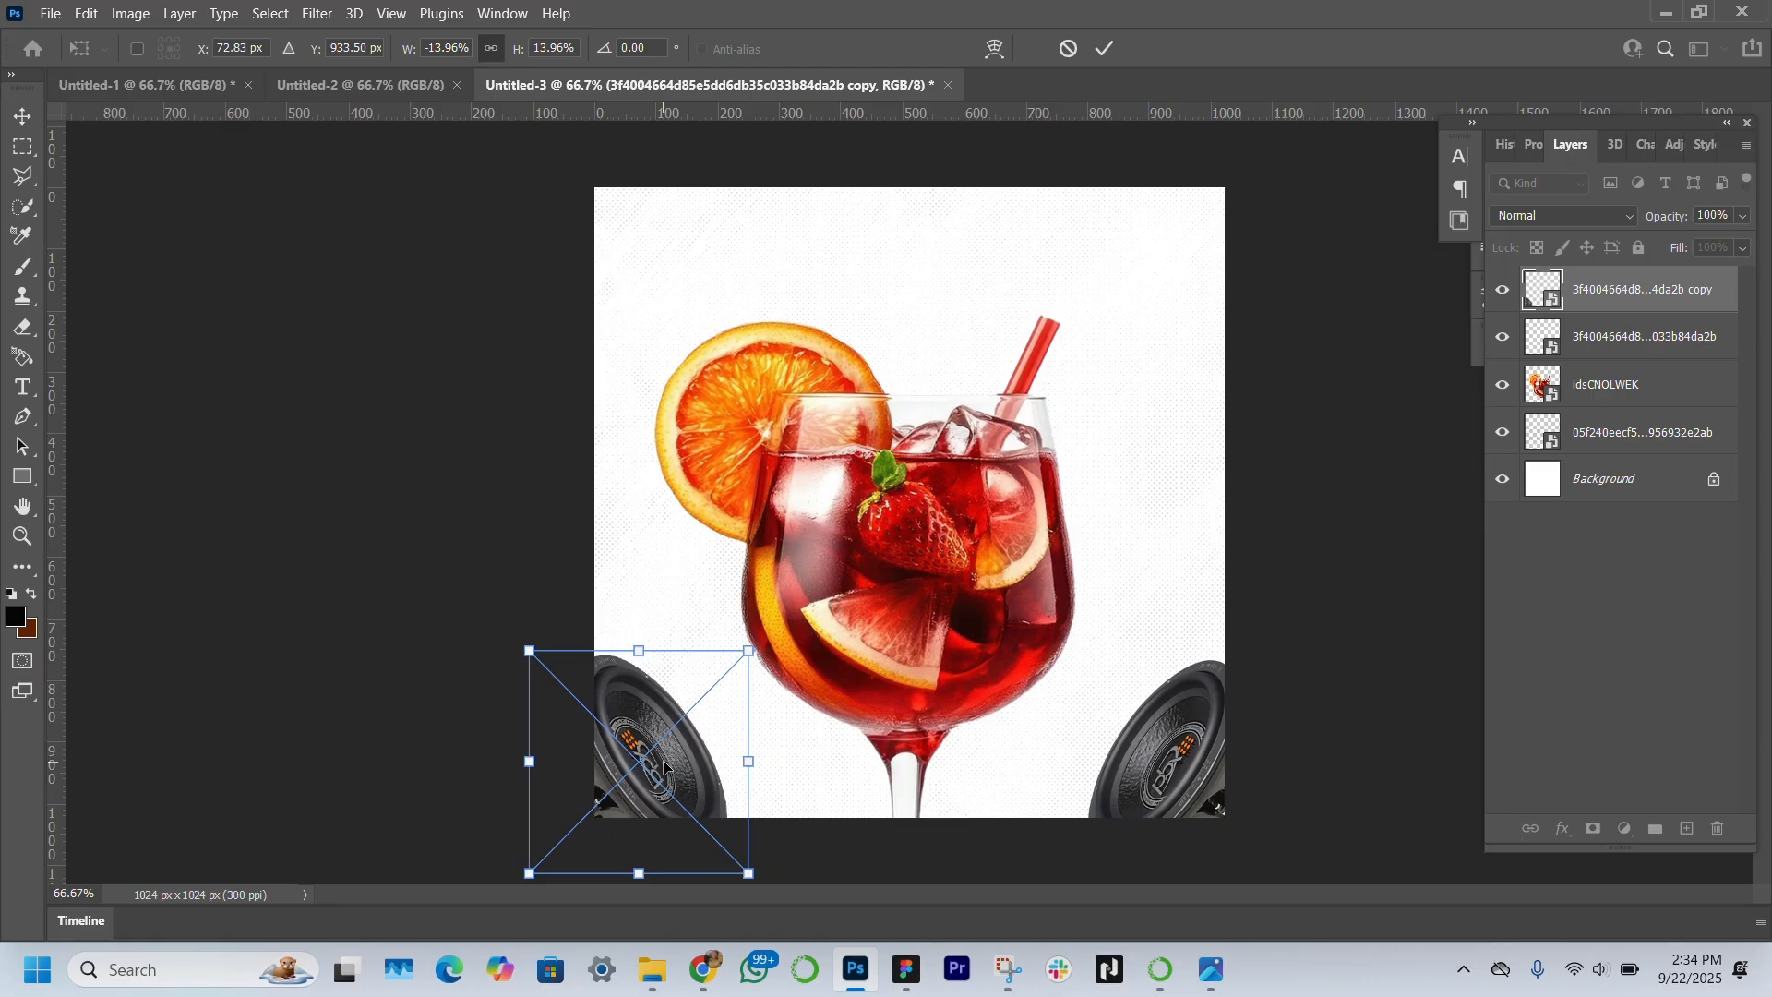
left_click(470, 392)
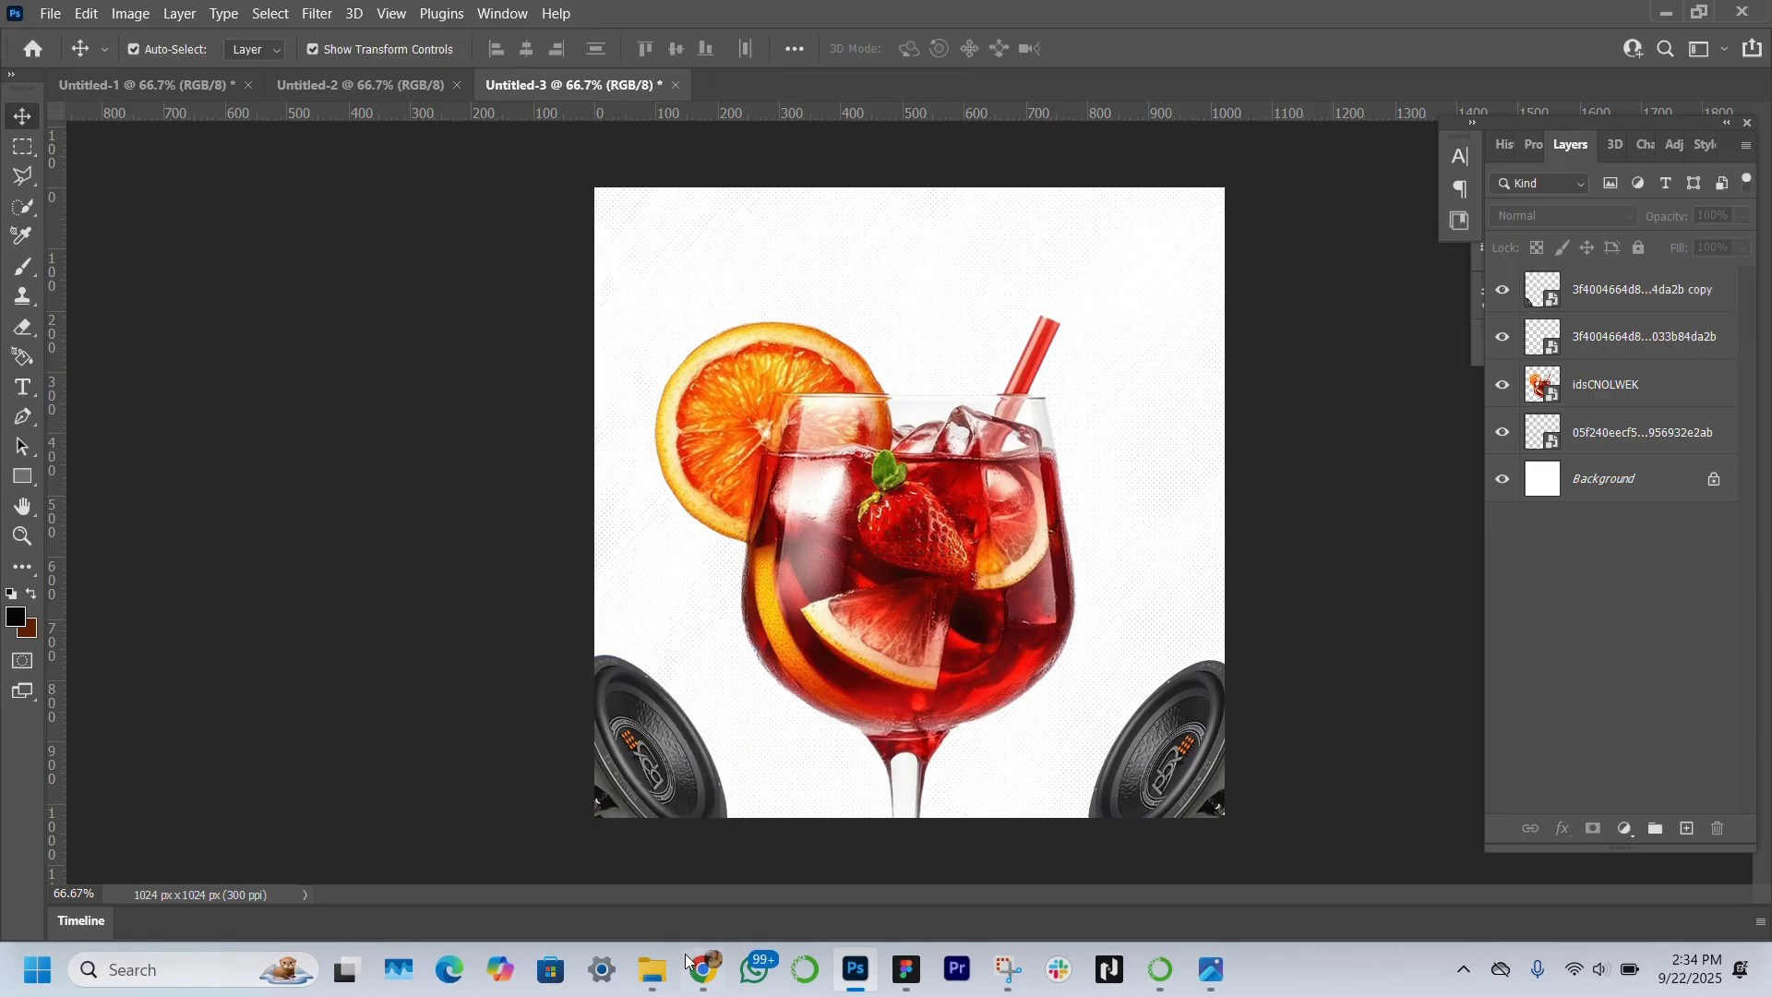
Step: Place the red-and-black stage light image from Downloads, scaled to about 16%, in the canvas's upper-left corner, partly beyond the edges
left_click(653, 969)
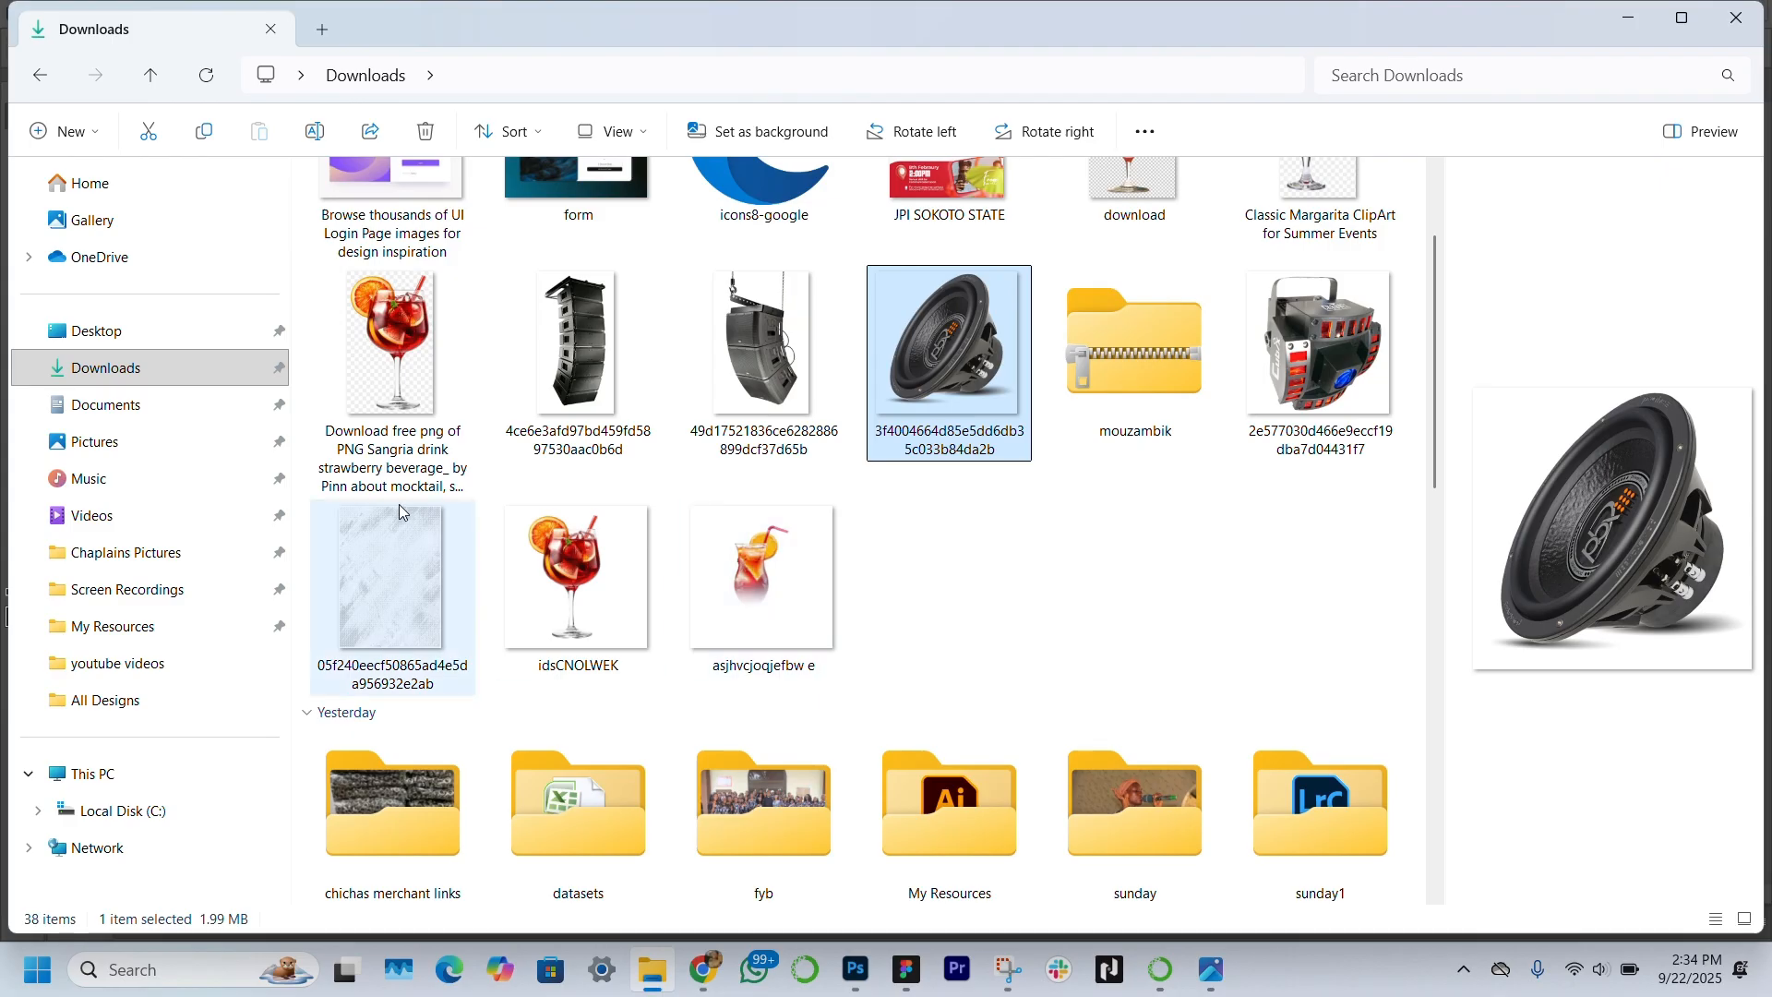
left_click(1316, 384)
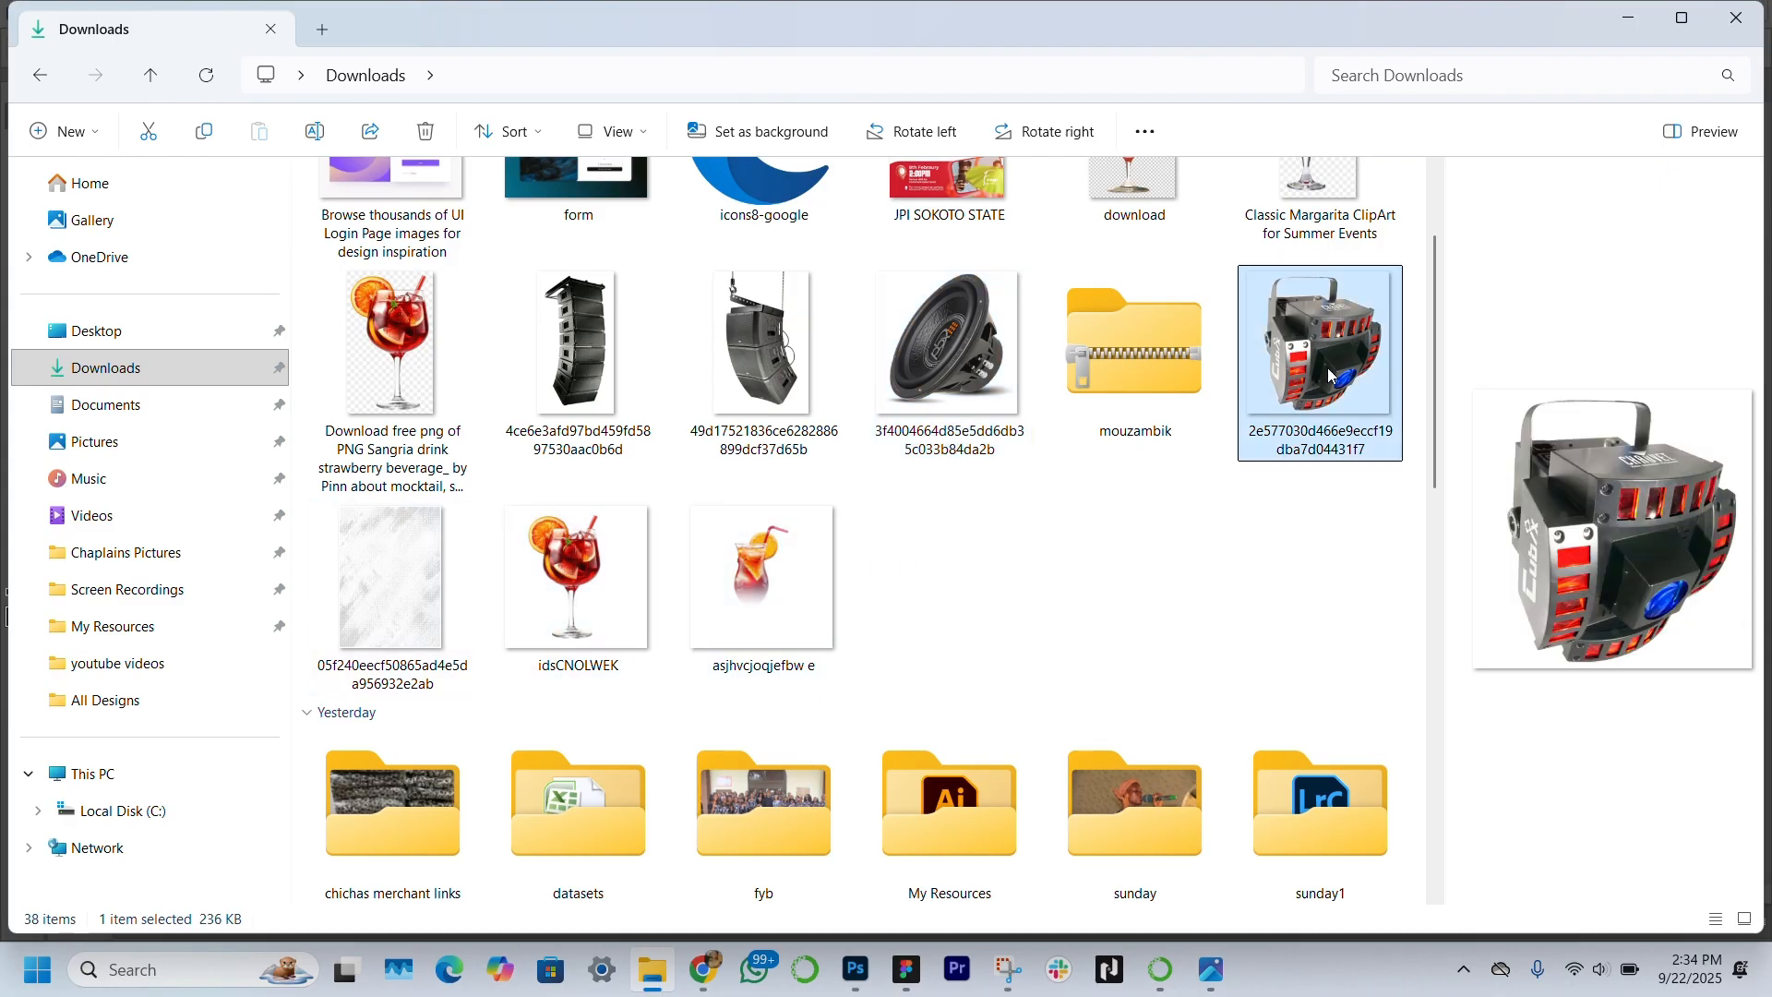
scroll(1329, 399, "down", 1)
left_click(857, 968)
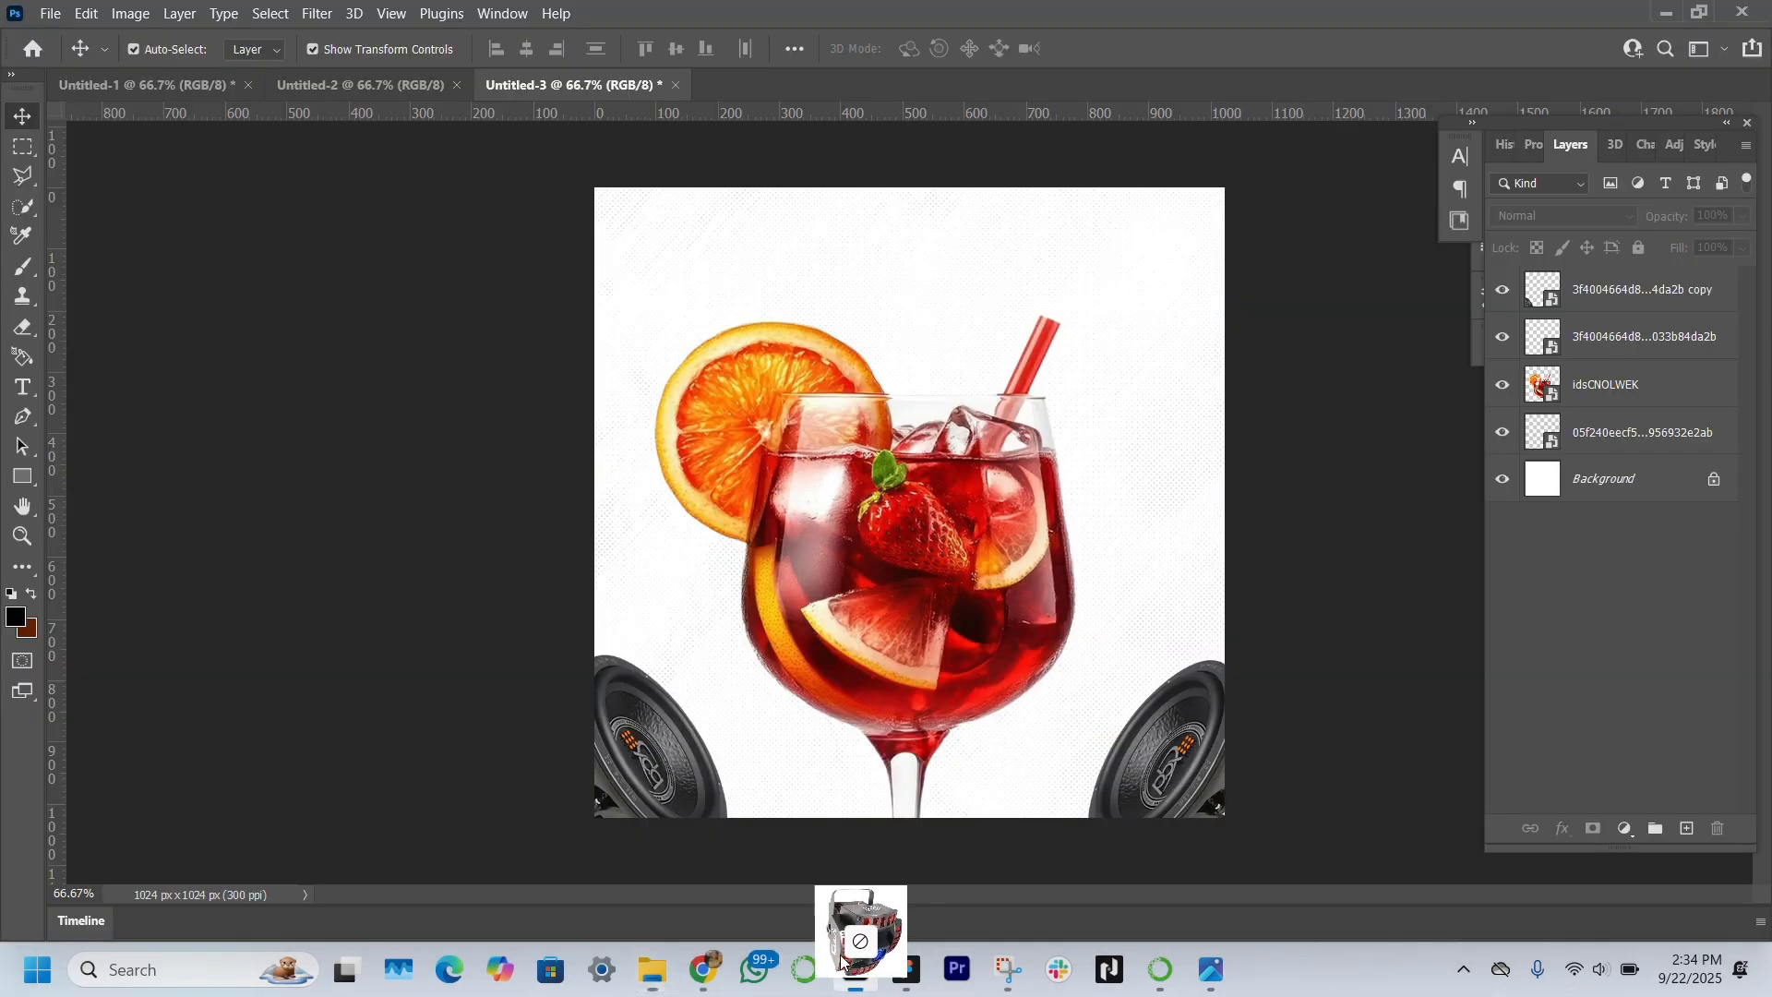
left_click_drag(639, 305, 1101, 523)
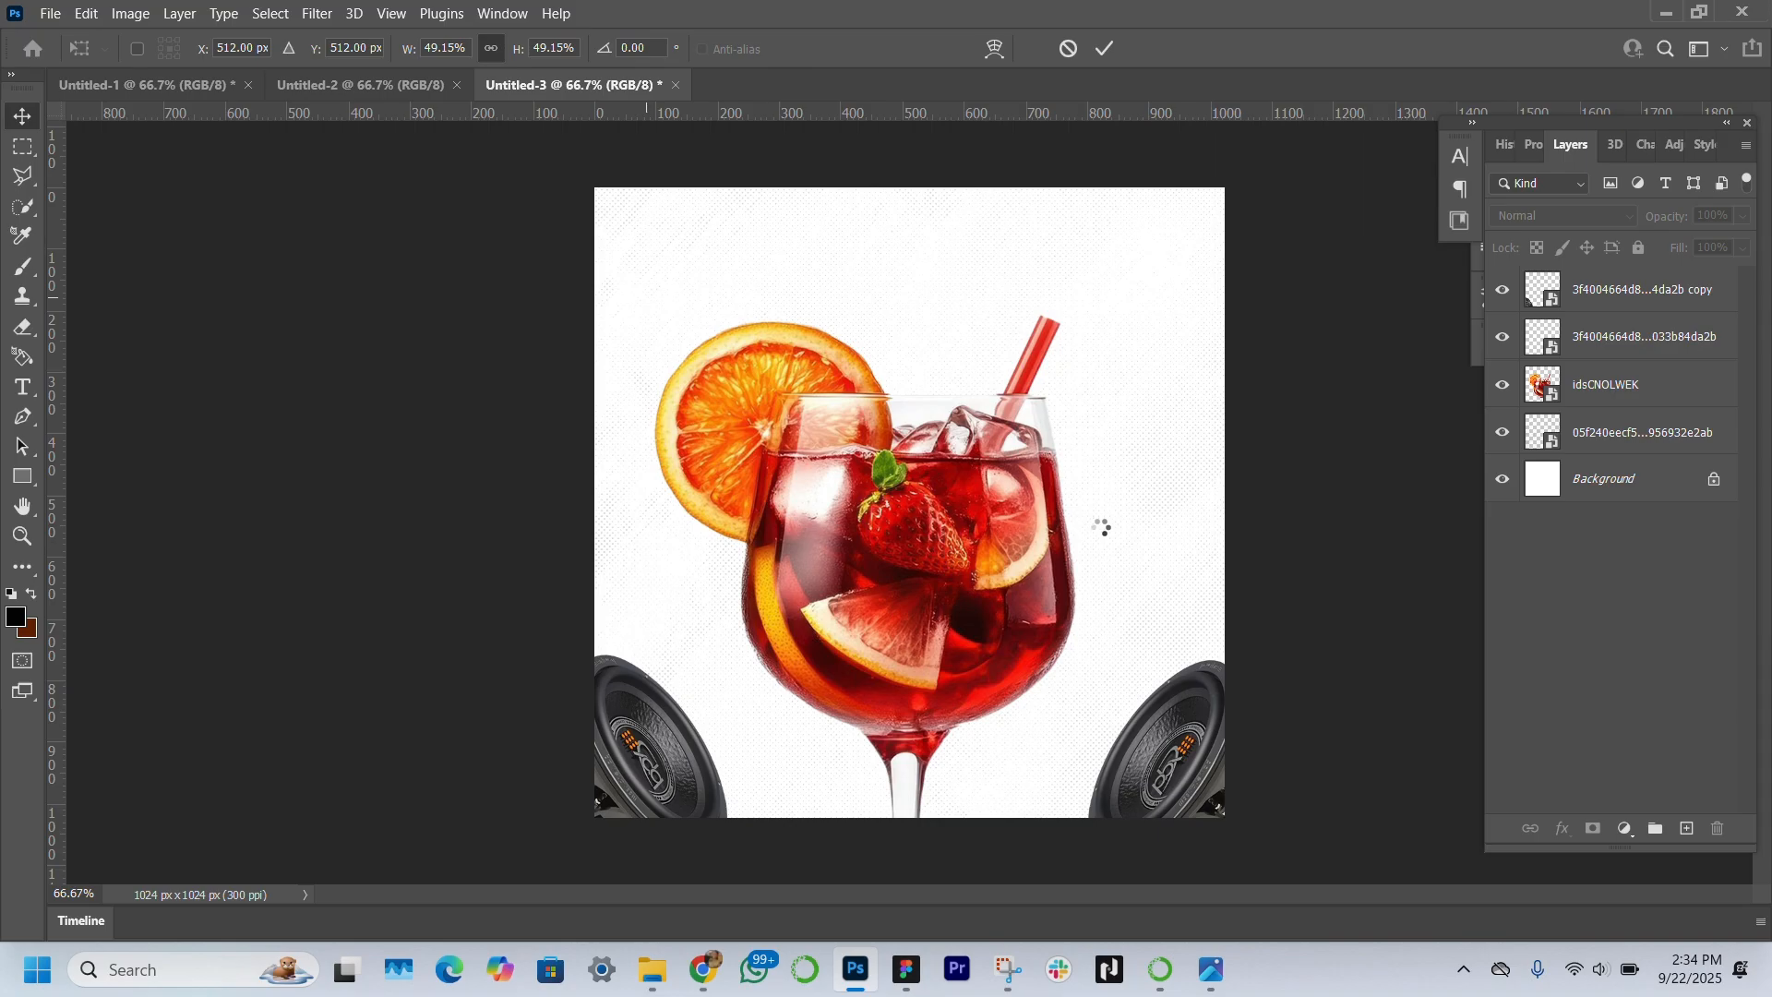
left_click_drag(1224, 816, 607, 259)
left_click_drag(712, 314, 702, 304)
key("Return")
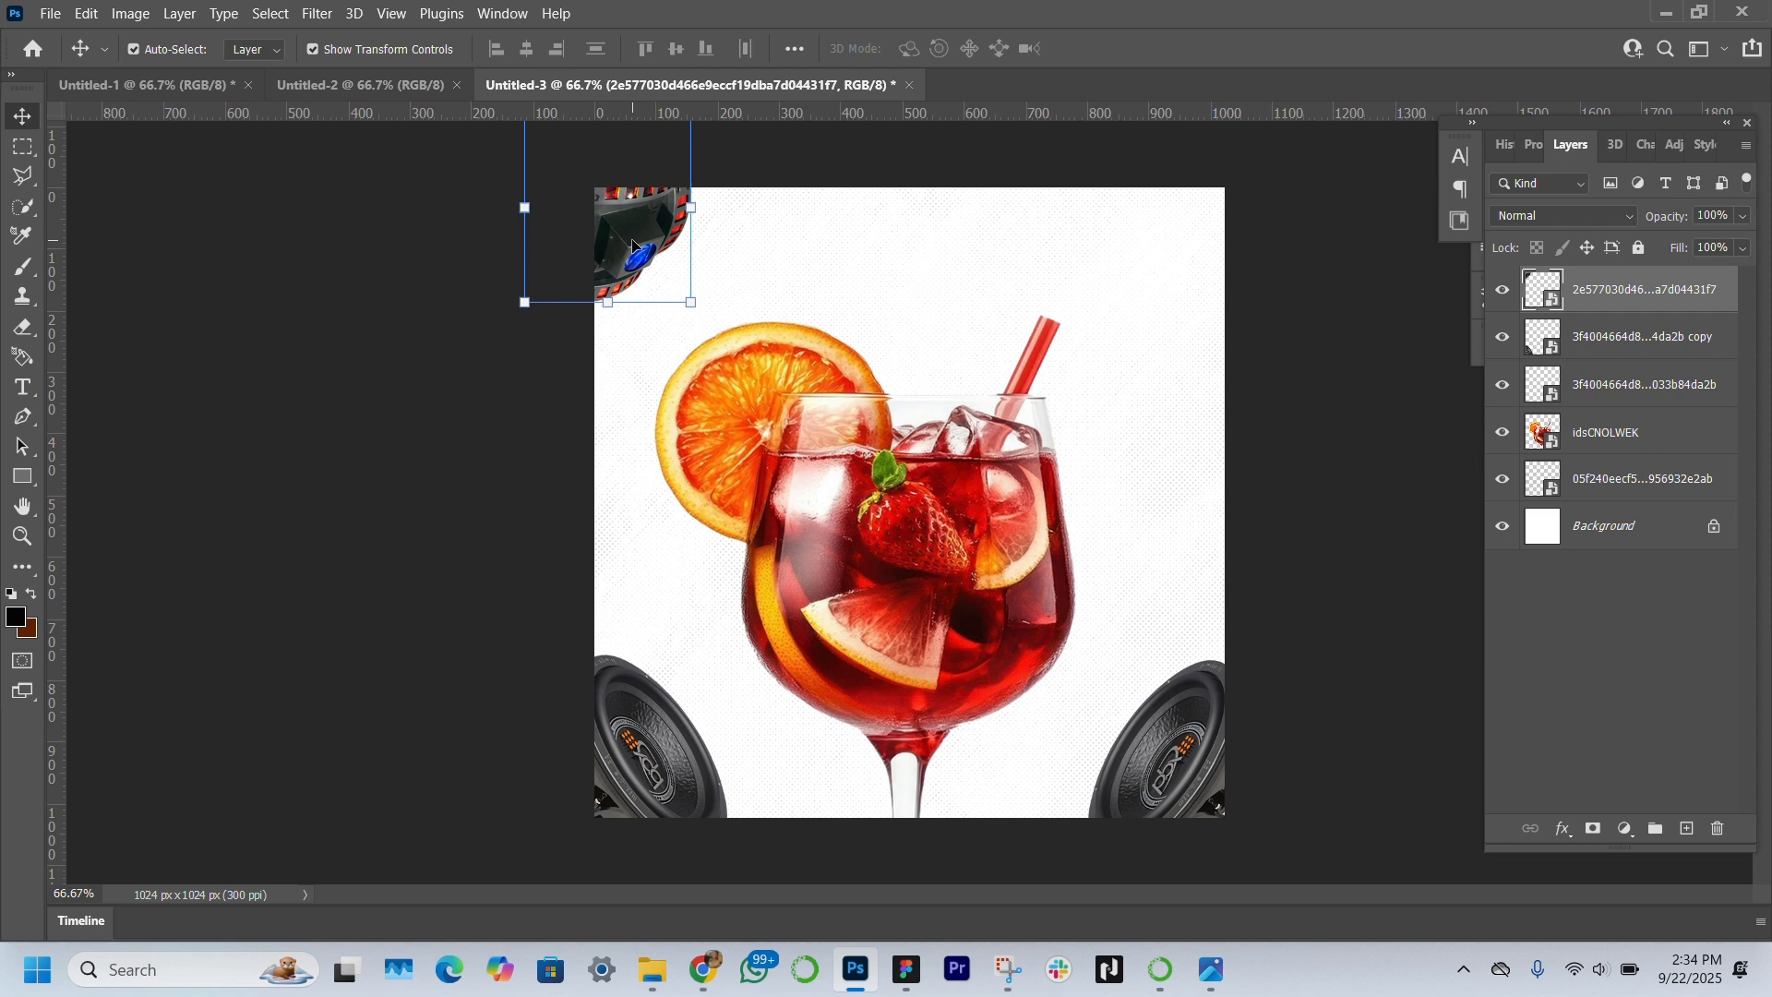
Step: Duplicate the stage light into the canvas's upper-right corner and flip the copy horizontally, partly beyond the edges
left_click_drag(636, 252, 1222, 277)
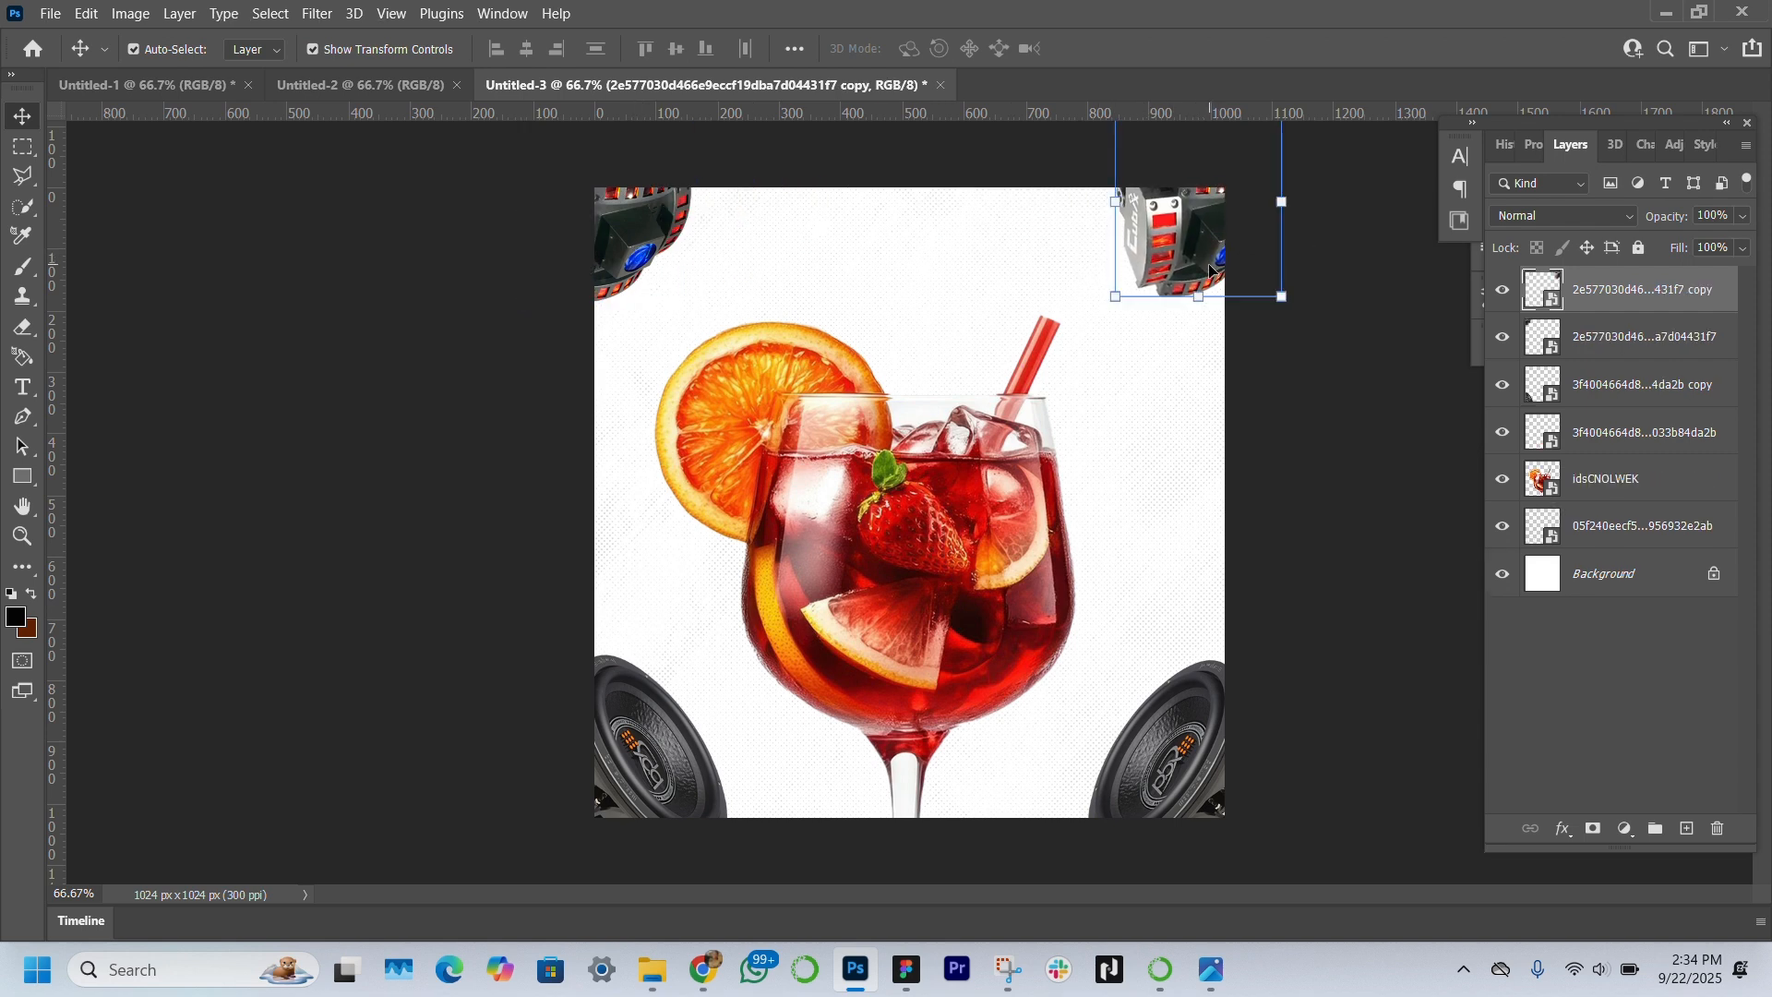
key("ctrl+t")
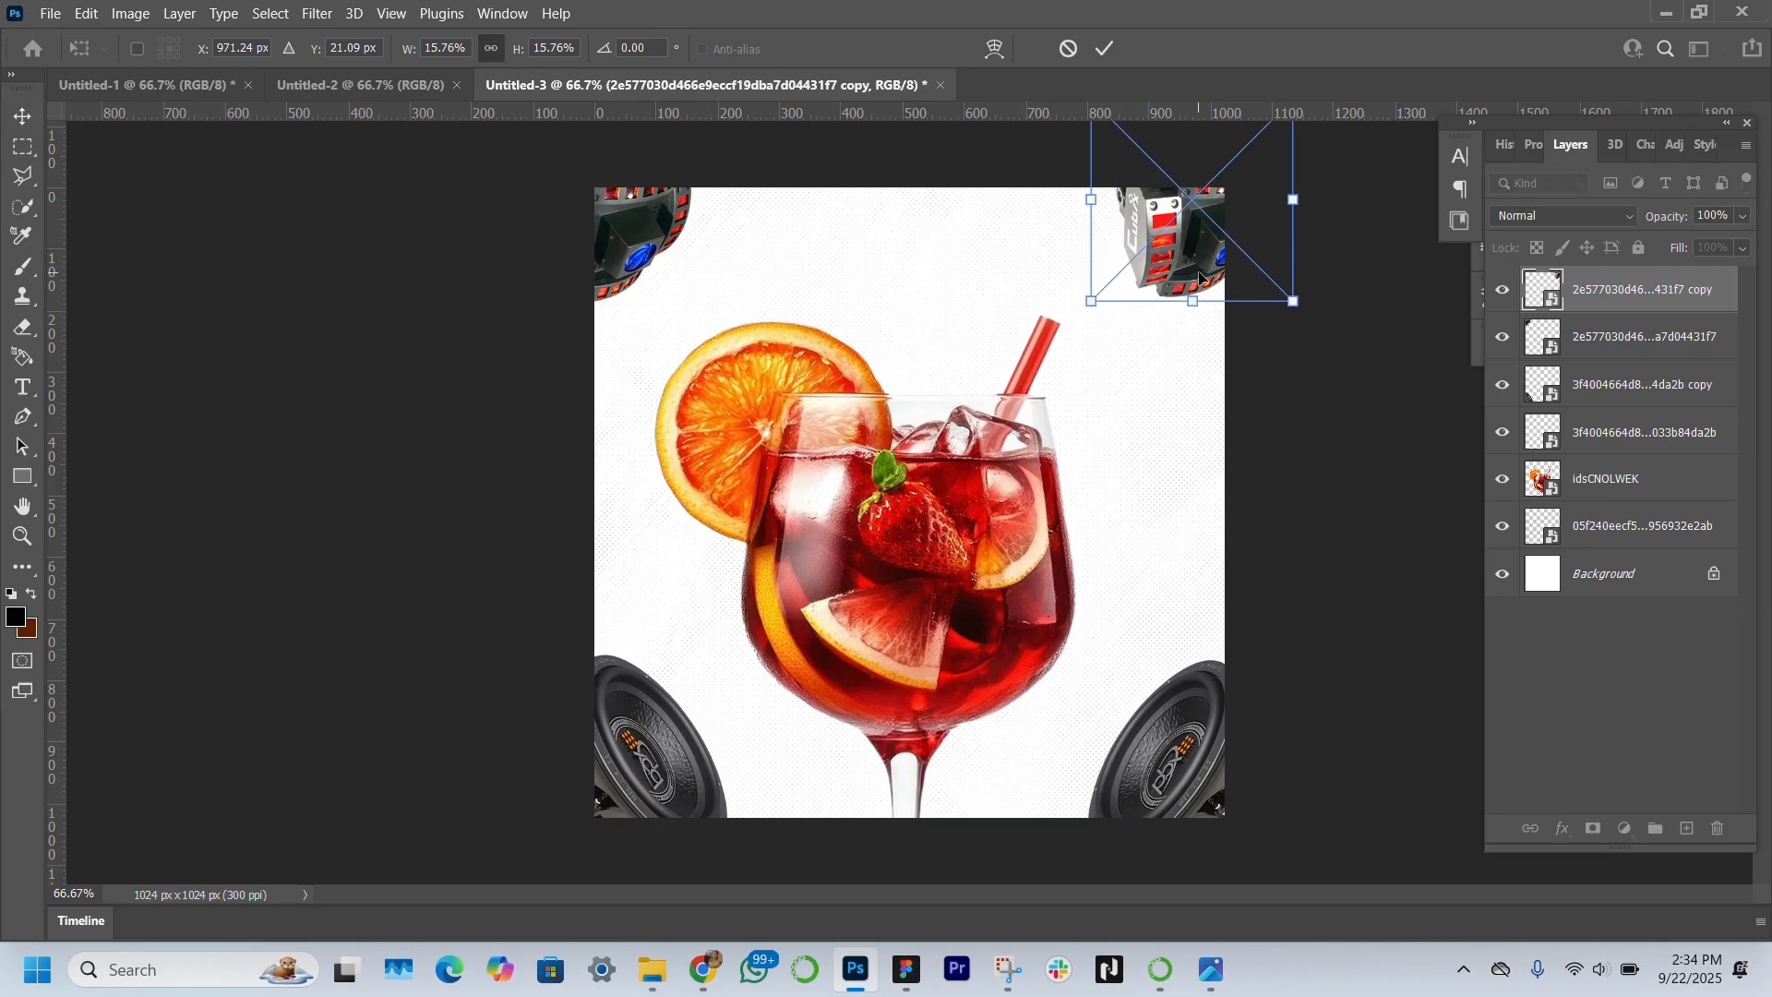
key("Return")
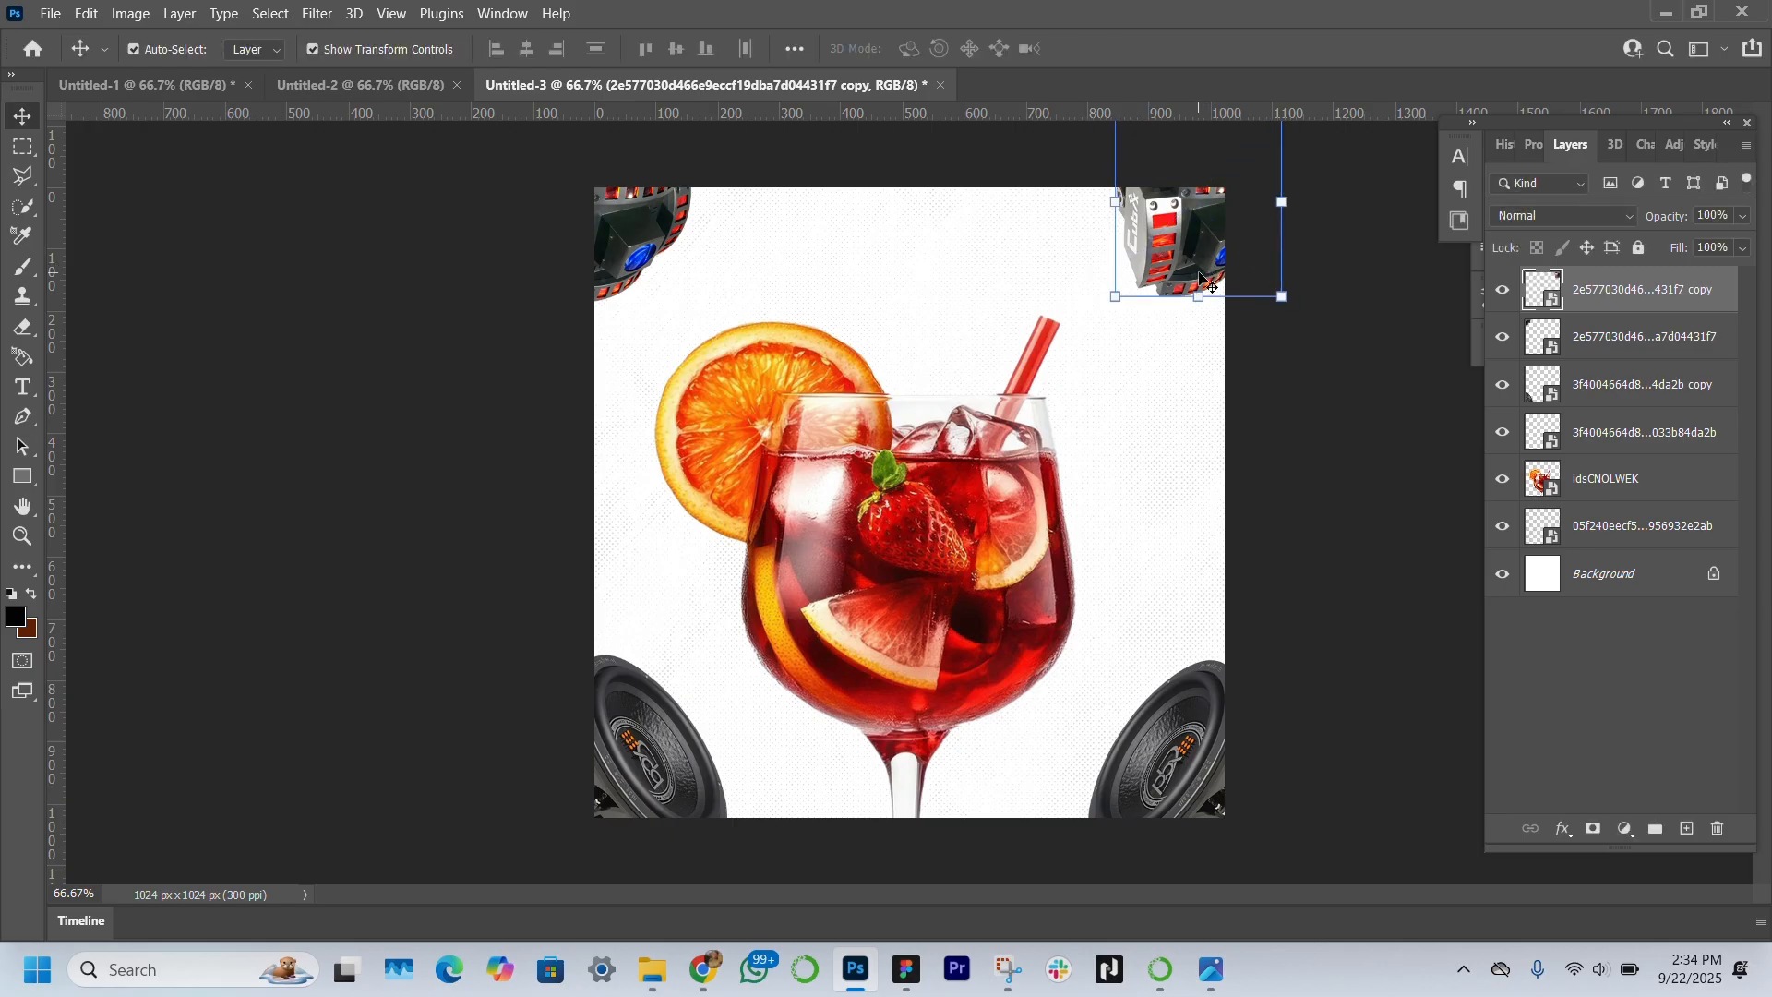
key("ctrl+t")
right_click(1201, 273)
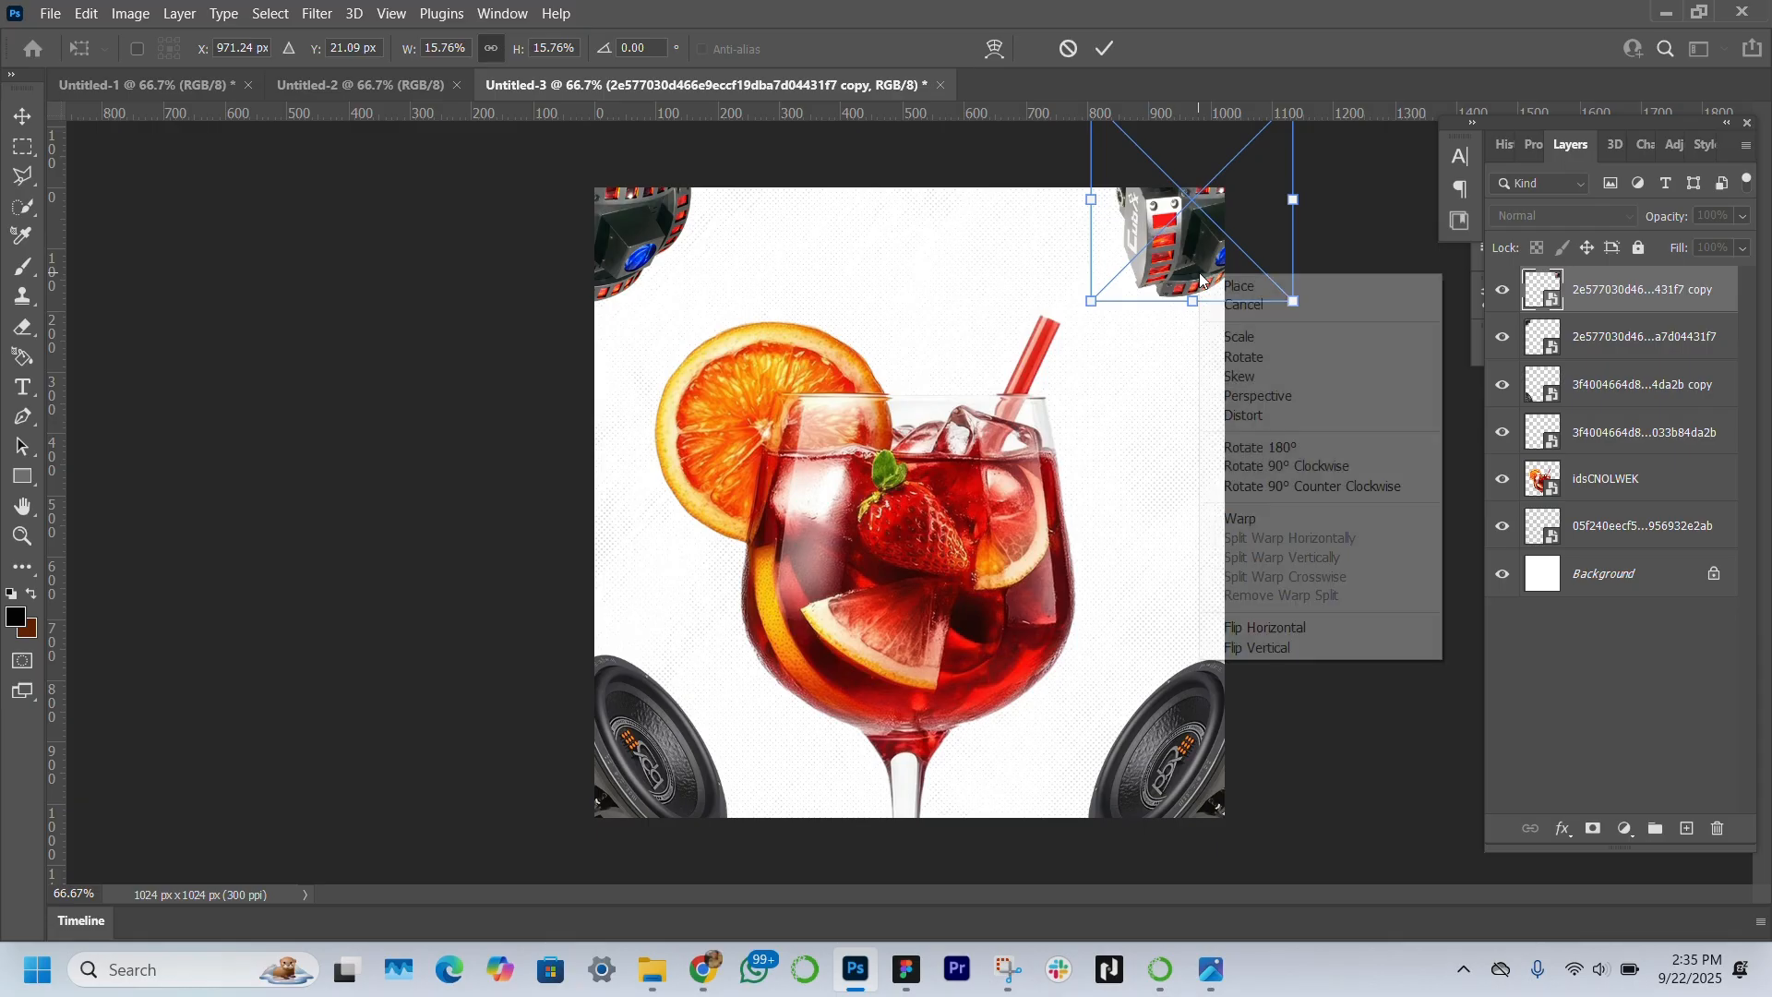
left_click(1238, 629)
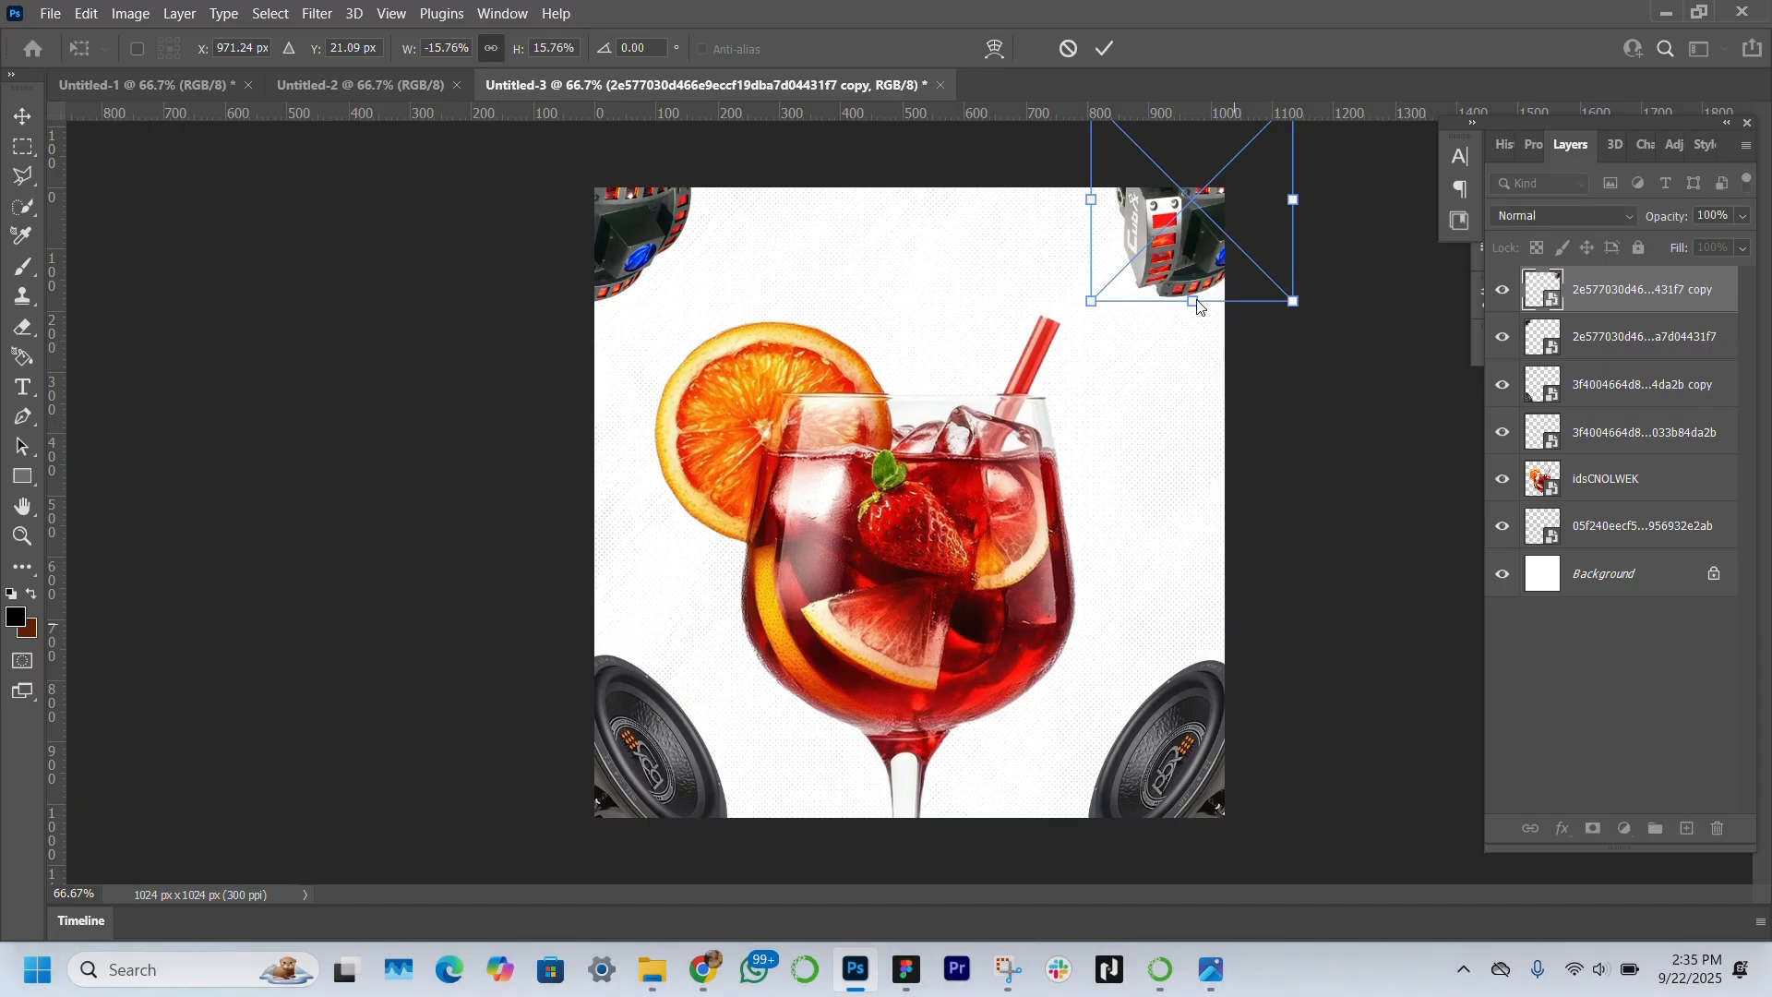
left_click_drag(1181, 224, 1200, 223)
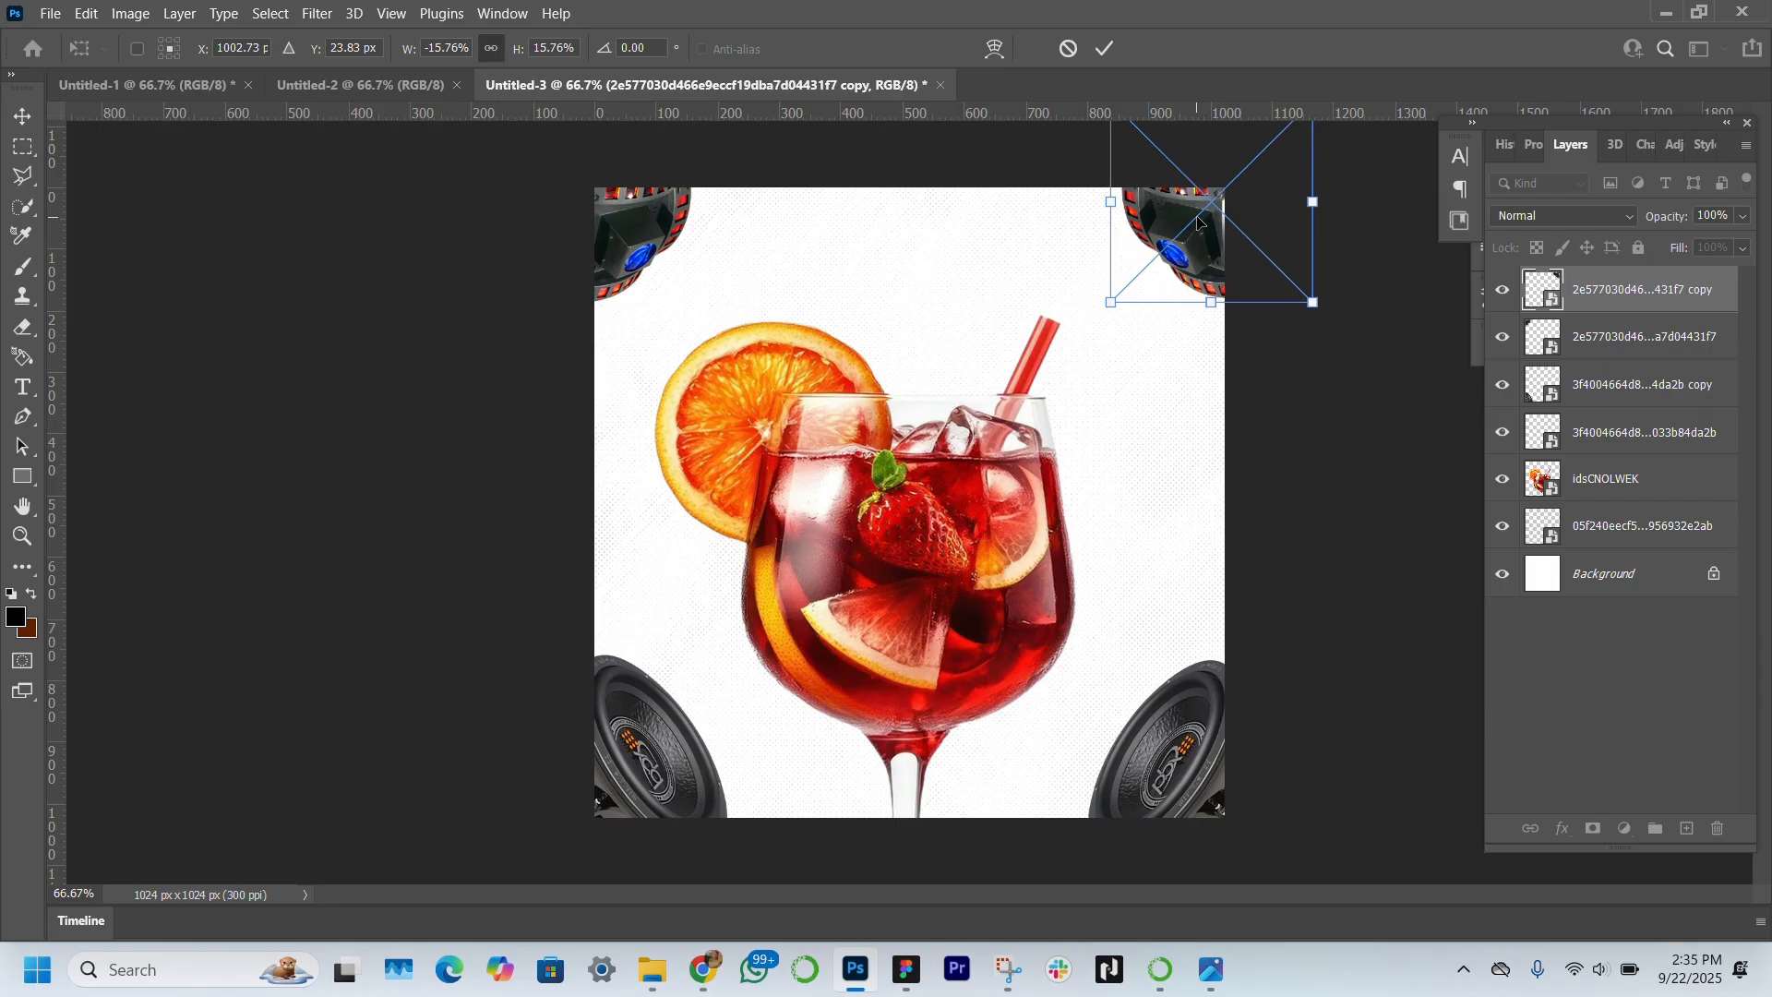
key("Return")
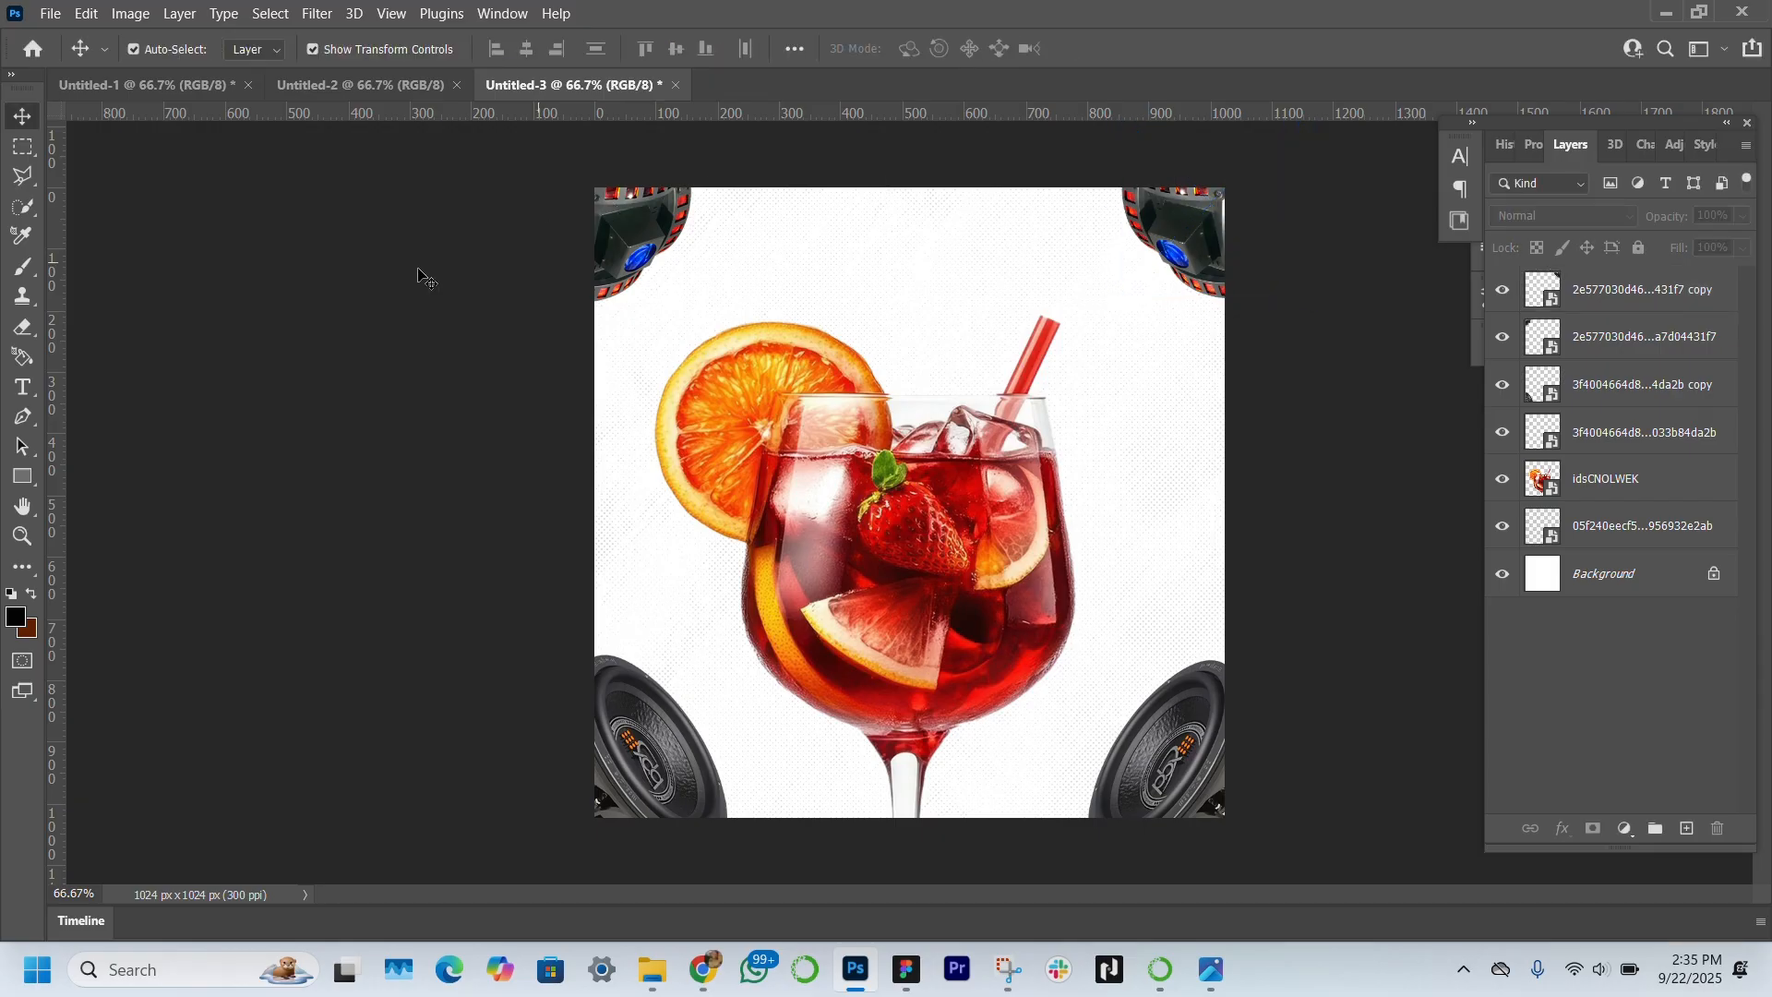
Step: Add the text "Tasty" above the cocktail glass in the Cathalia font at 20 pt
left_click(25, 392)
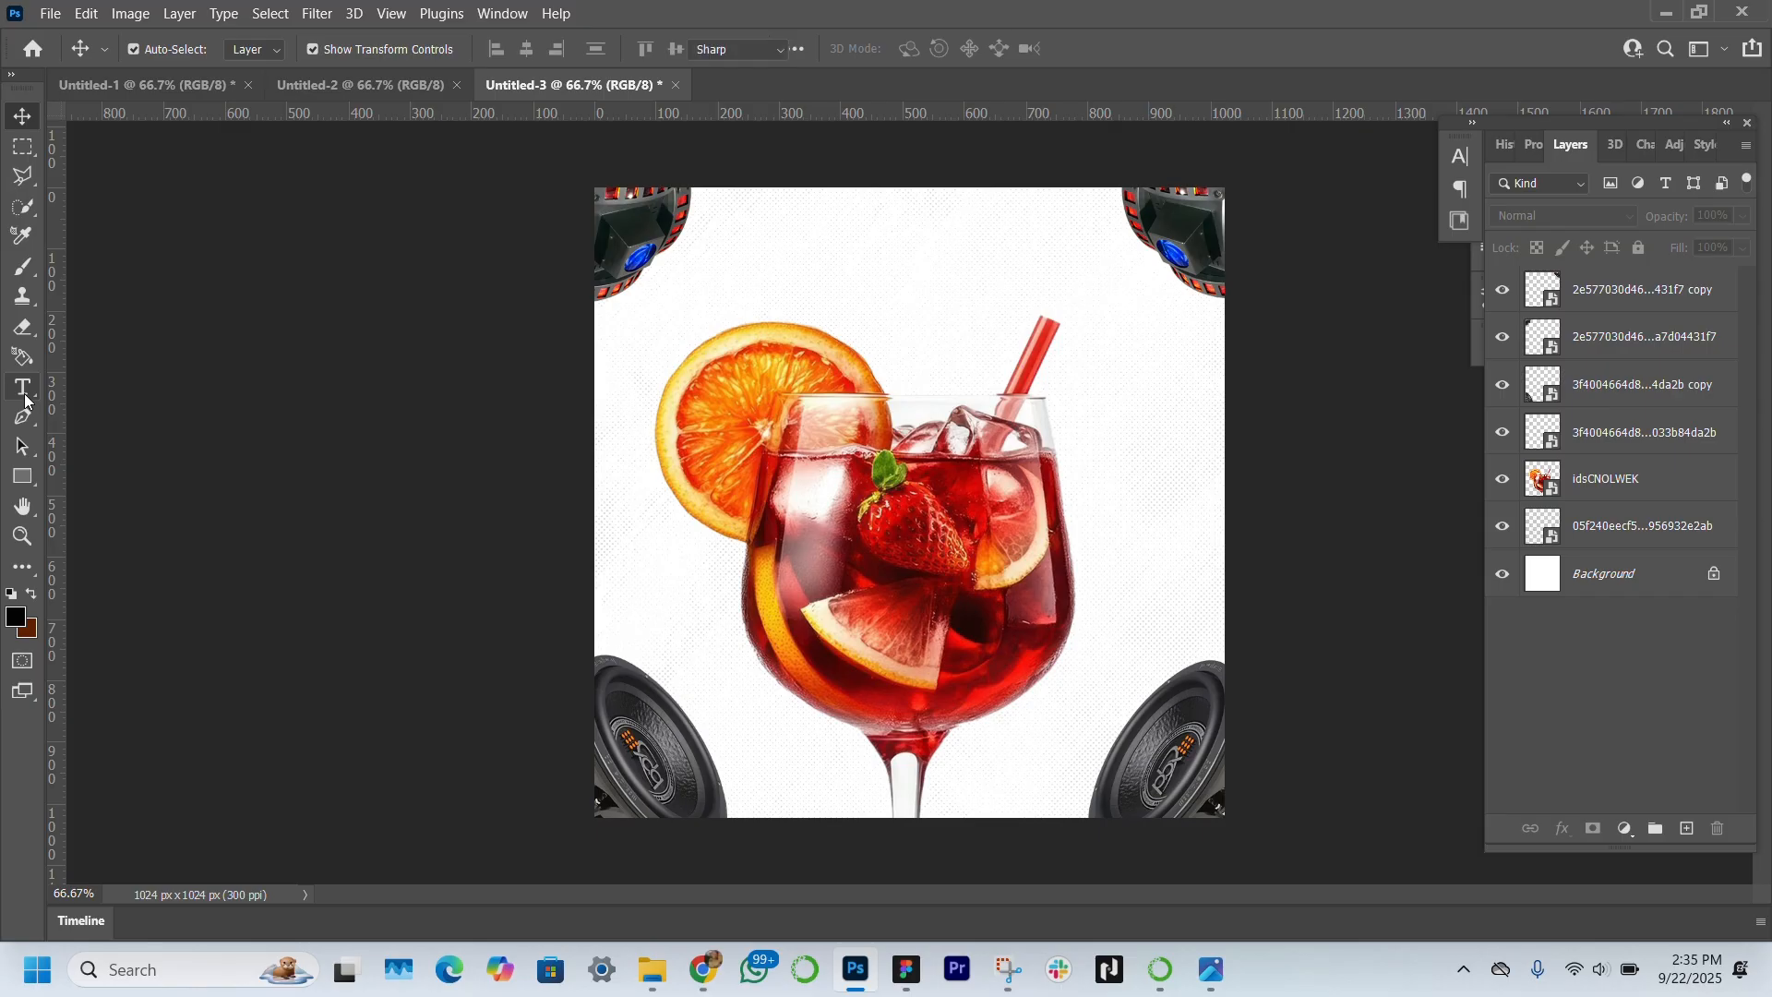
left_click(835, 304)
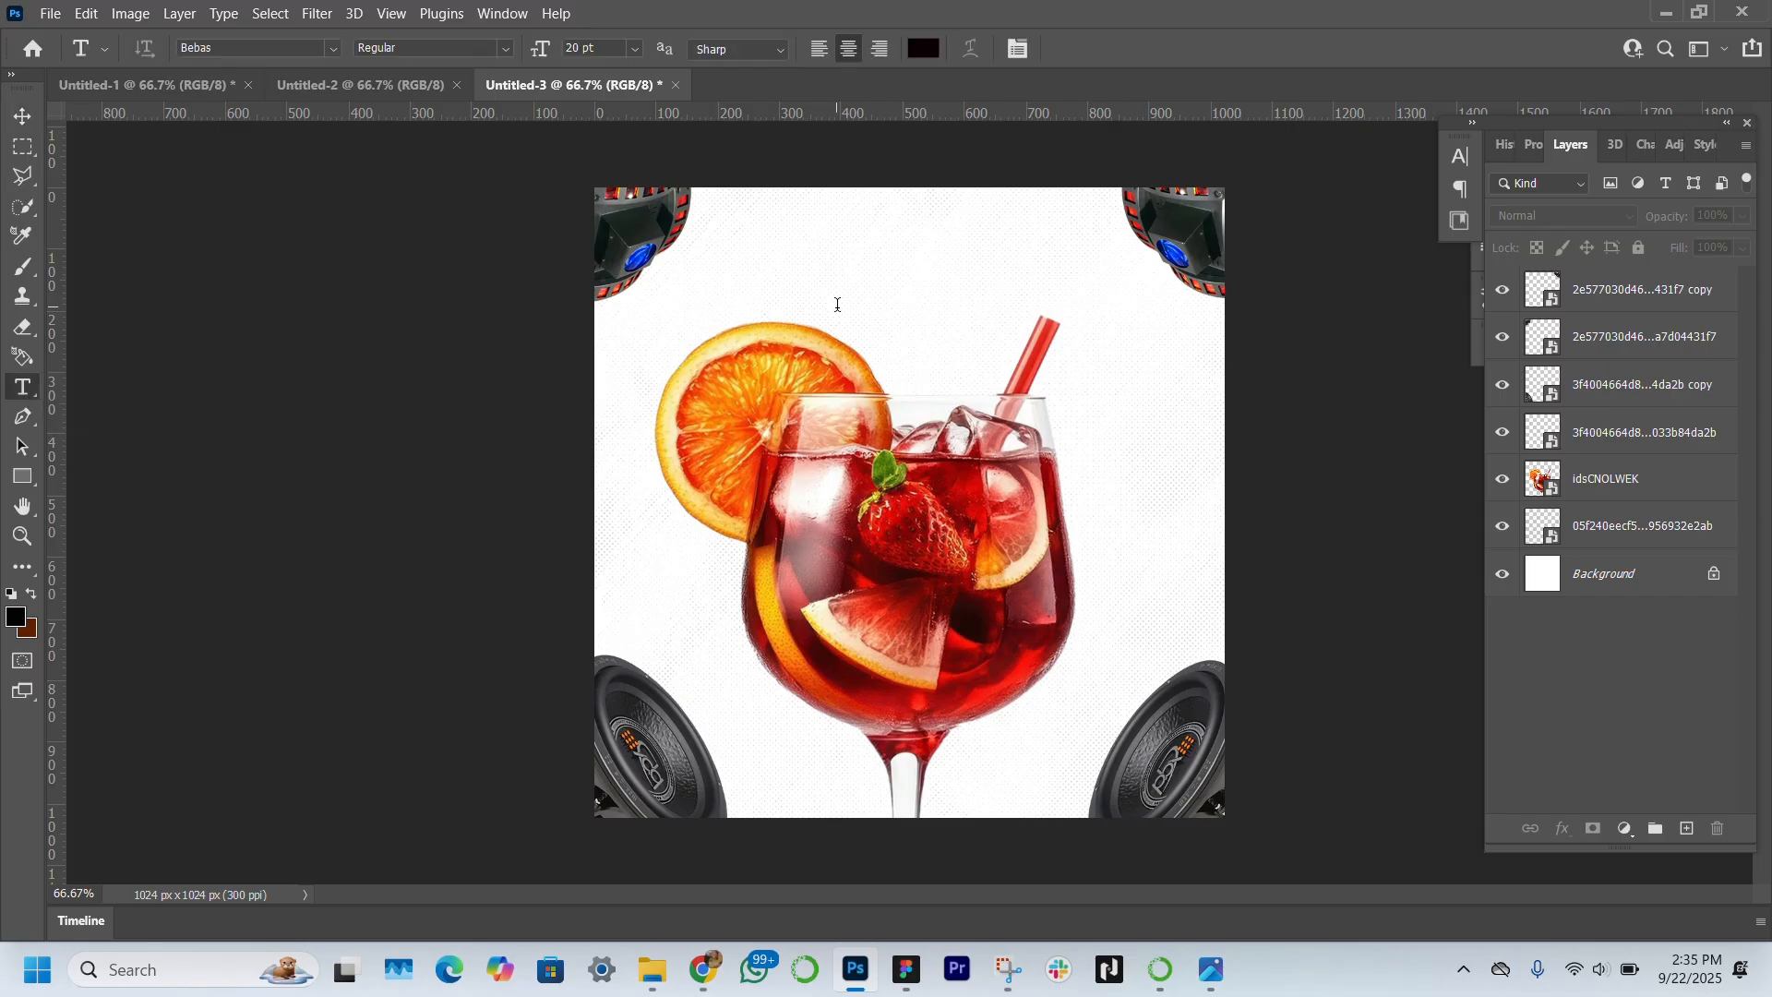
left_click(838, 304)
type("T")
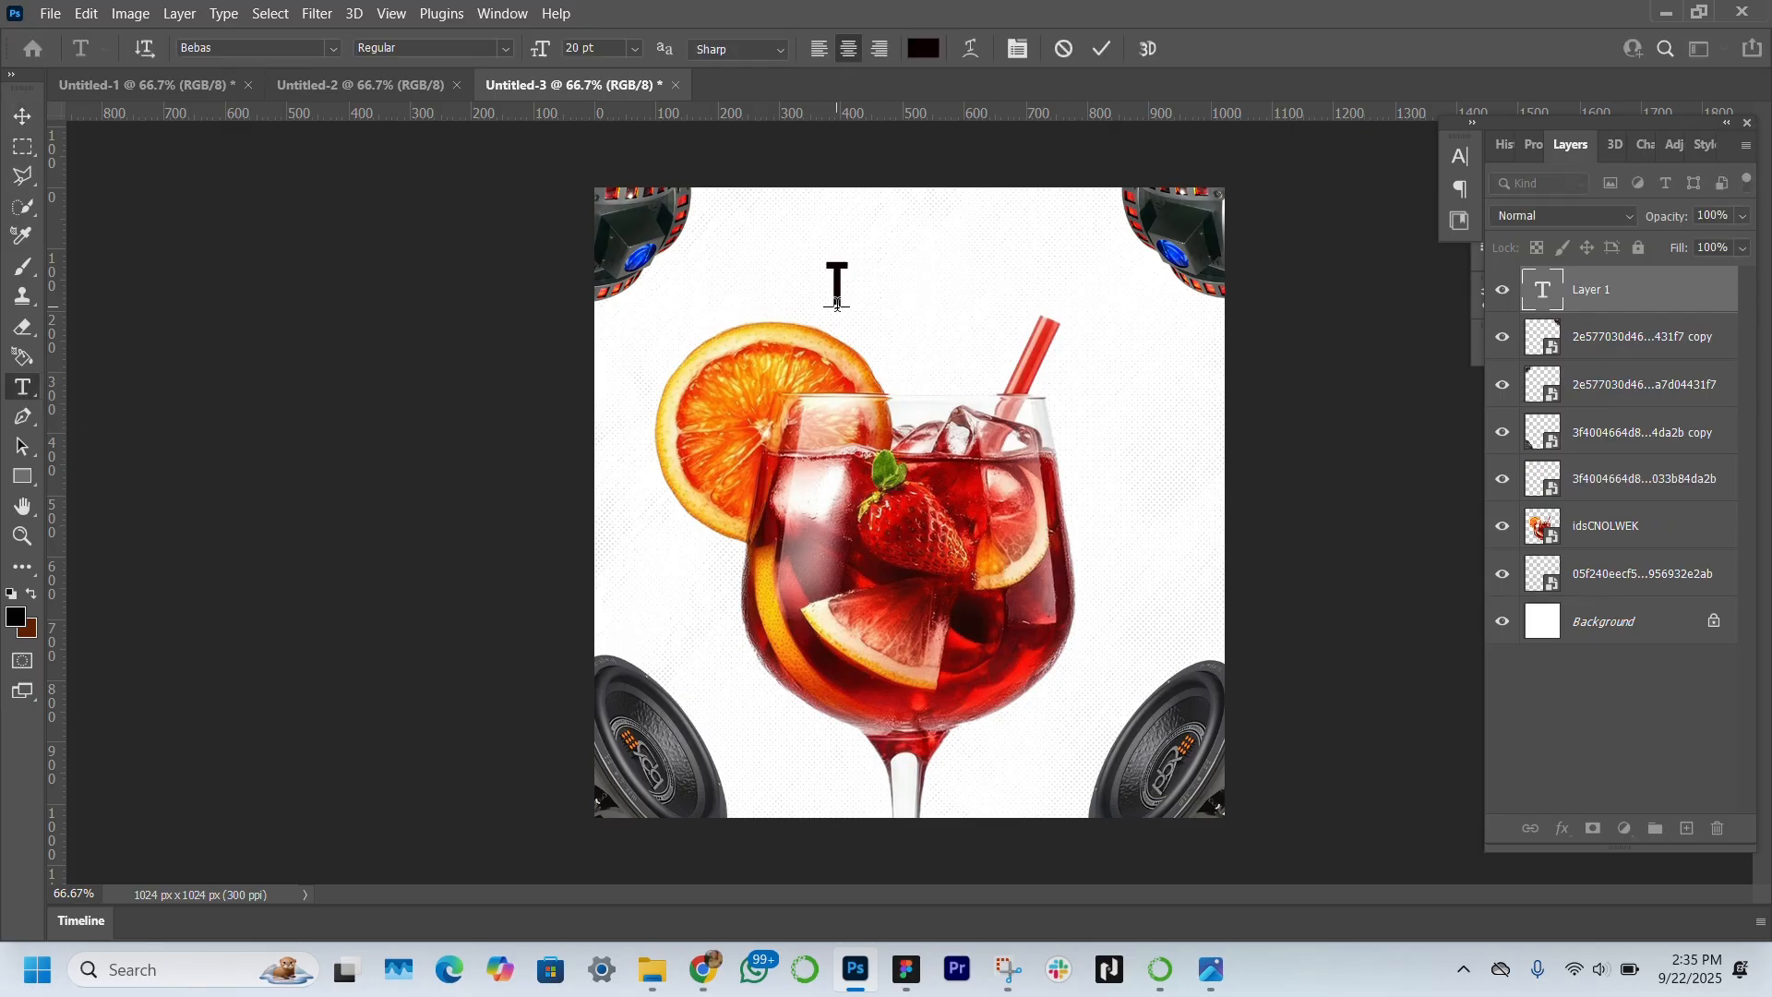
key("BackSpace")
type("TASTY")
key("ctrl+a")
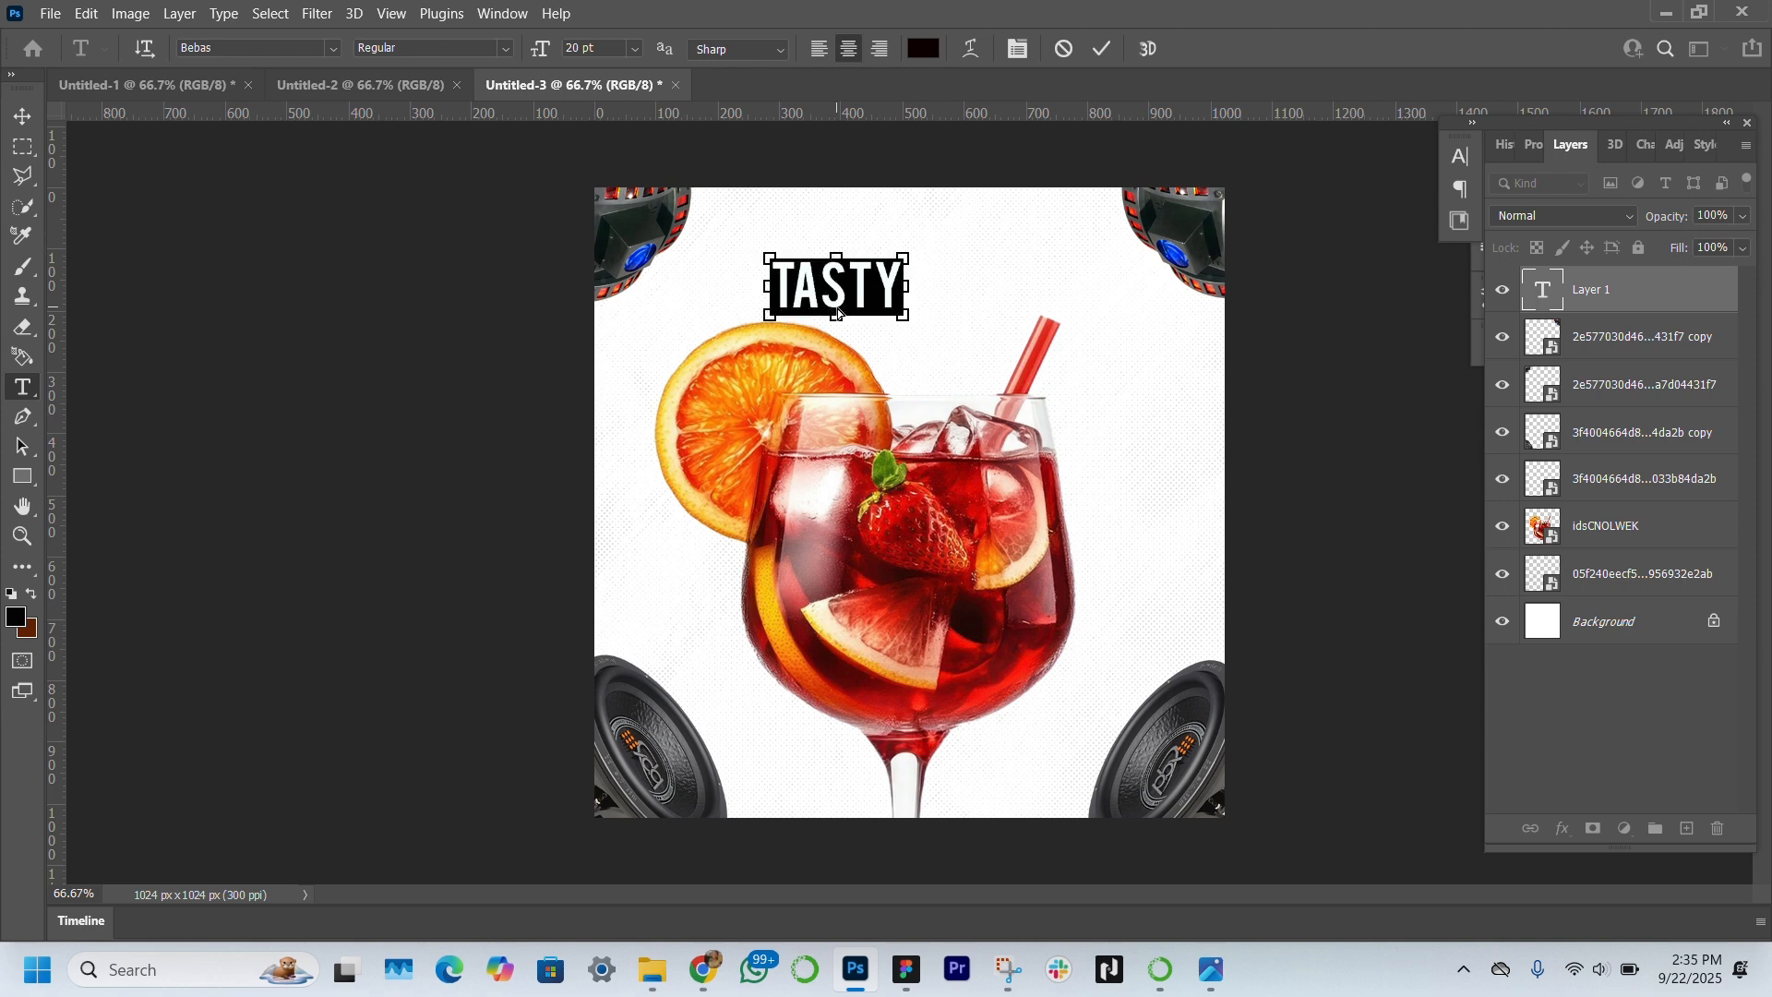
left_click(1460, 157)
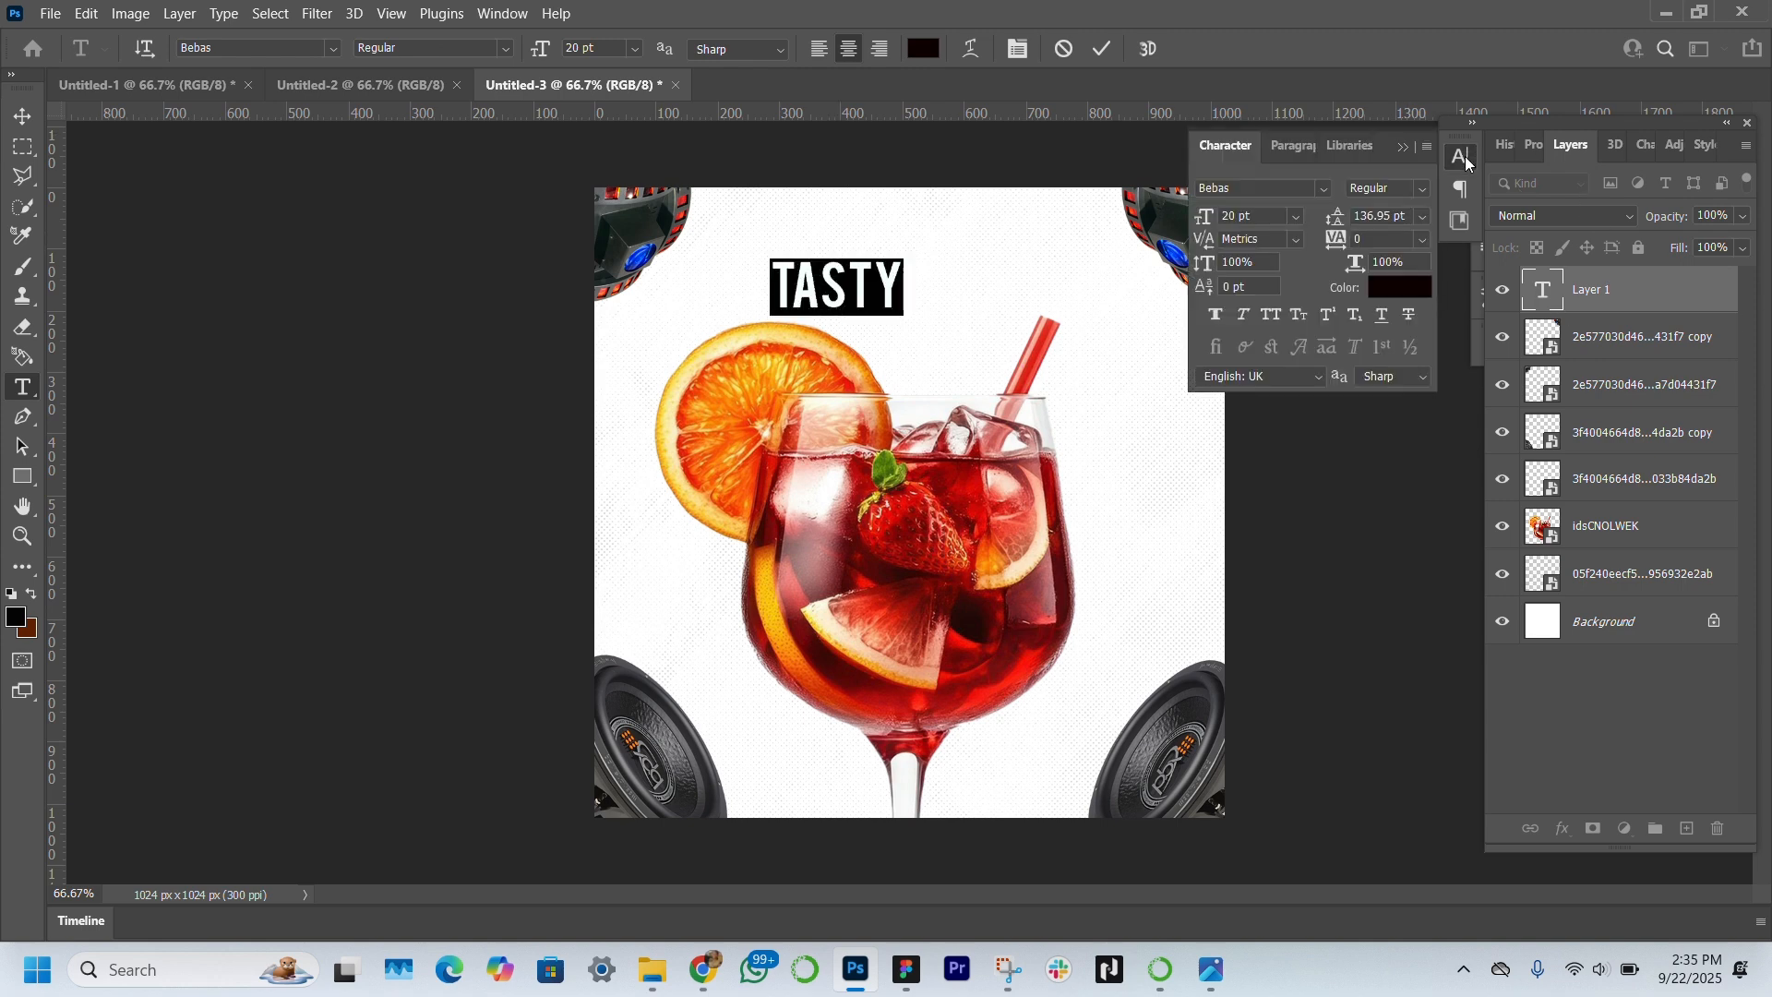
left_click(1323, 190)
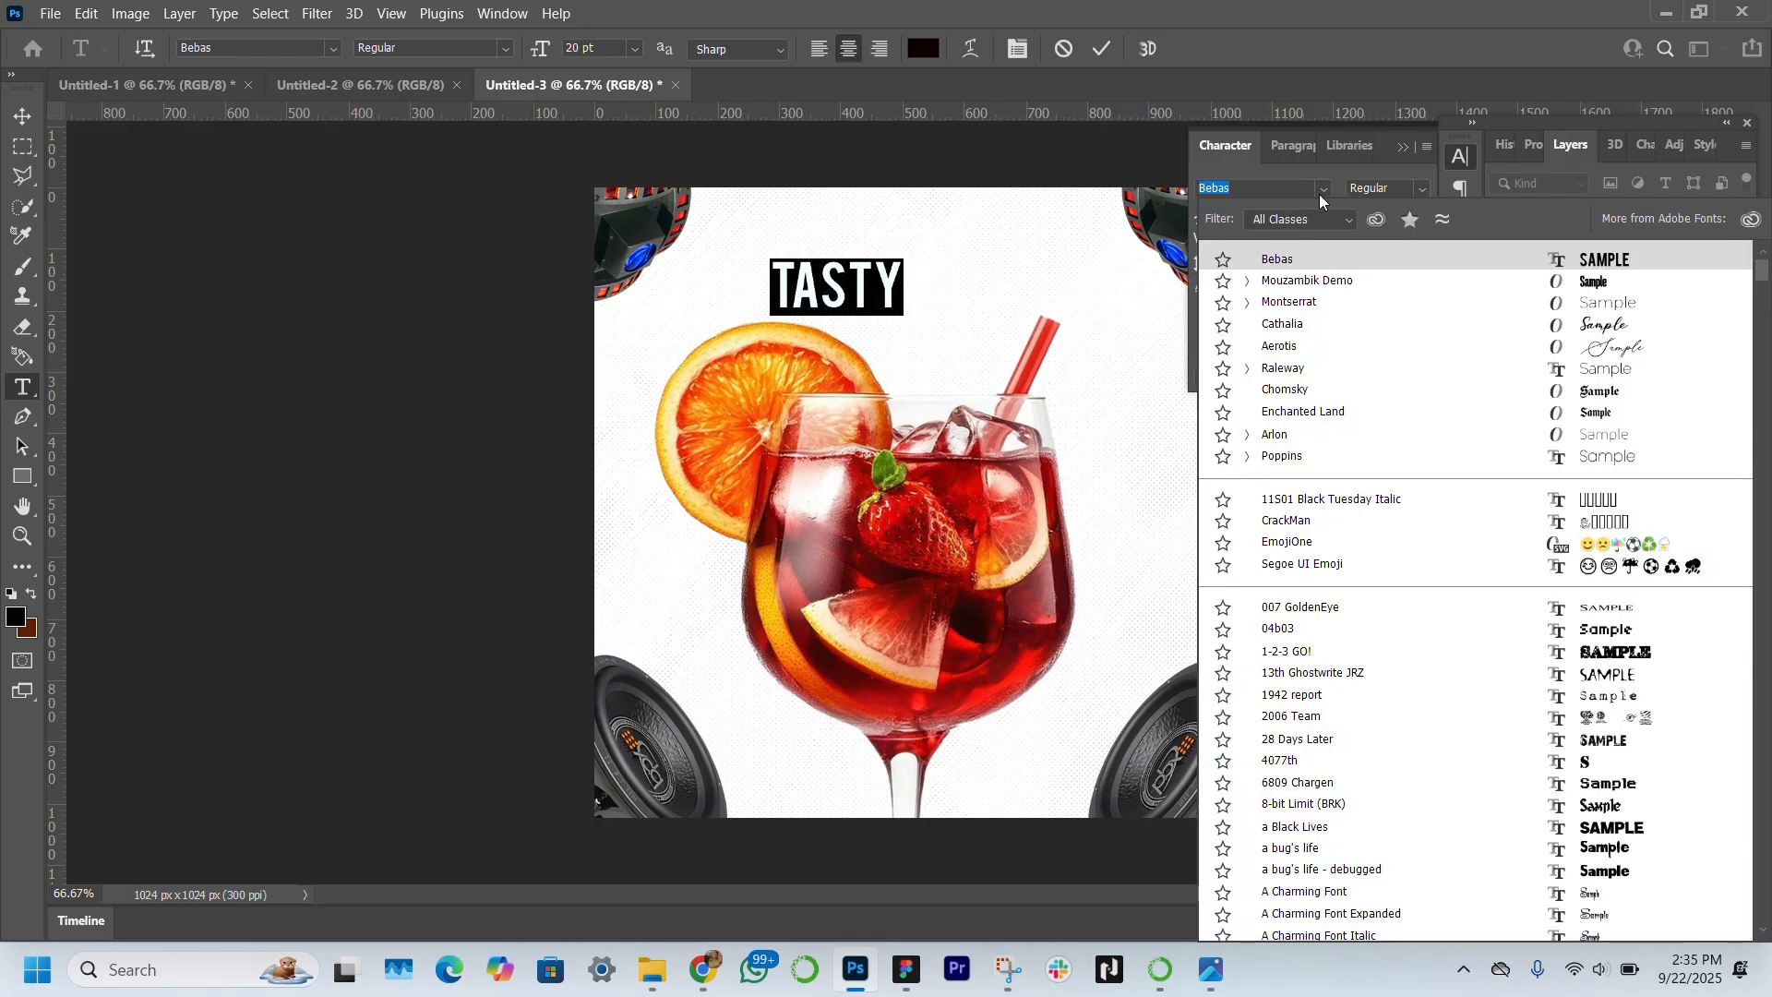
left_click(1359, 324)
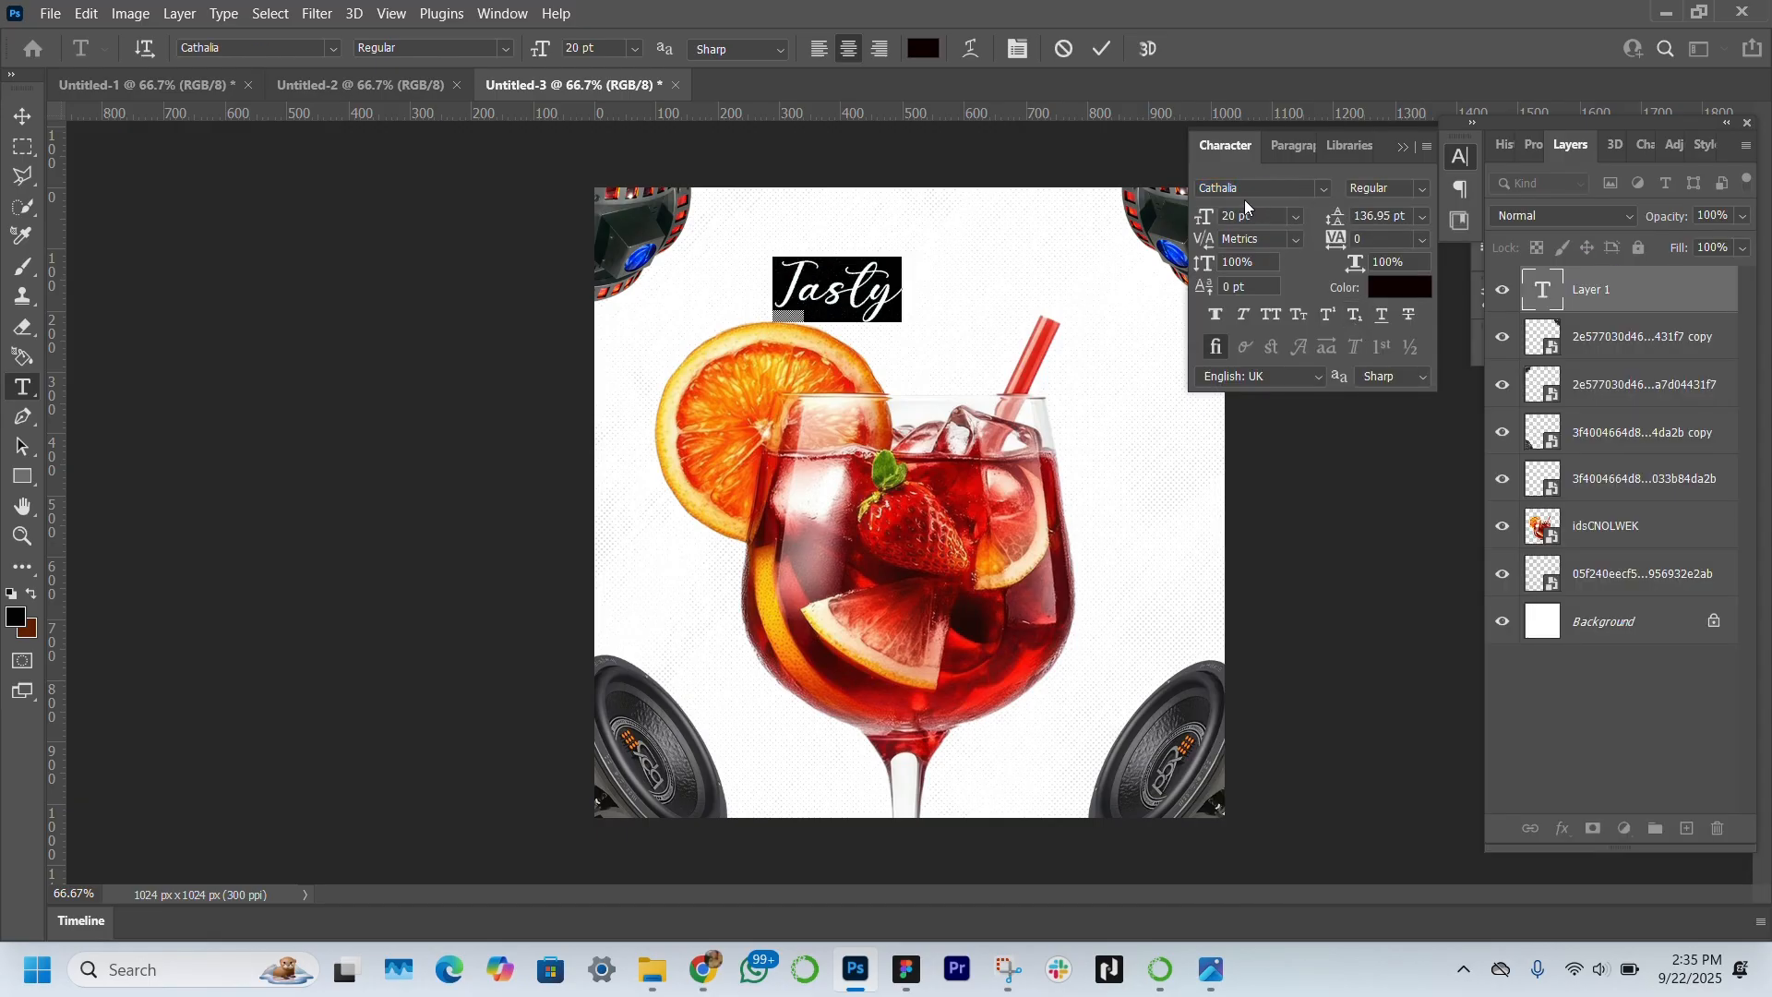
Step: Color the "Tasty" text red #d80200 and move it to the horizontal middle of the canvas above the glass
left_click(1410, 289)
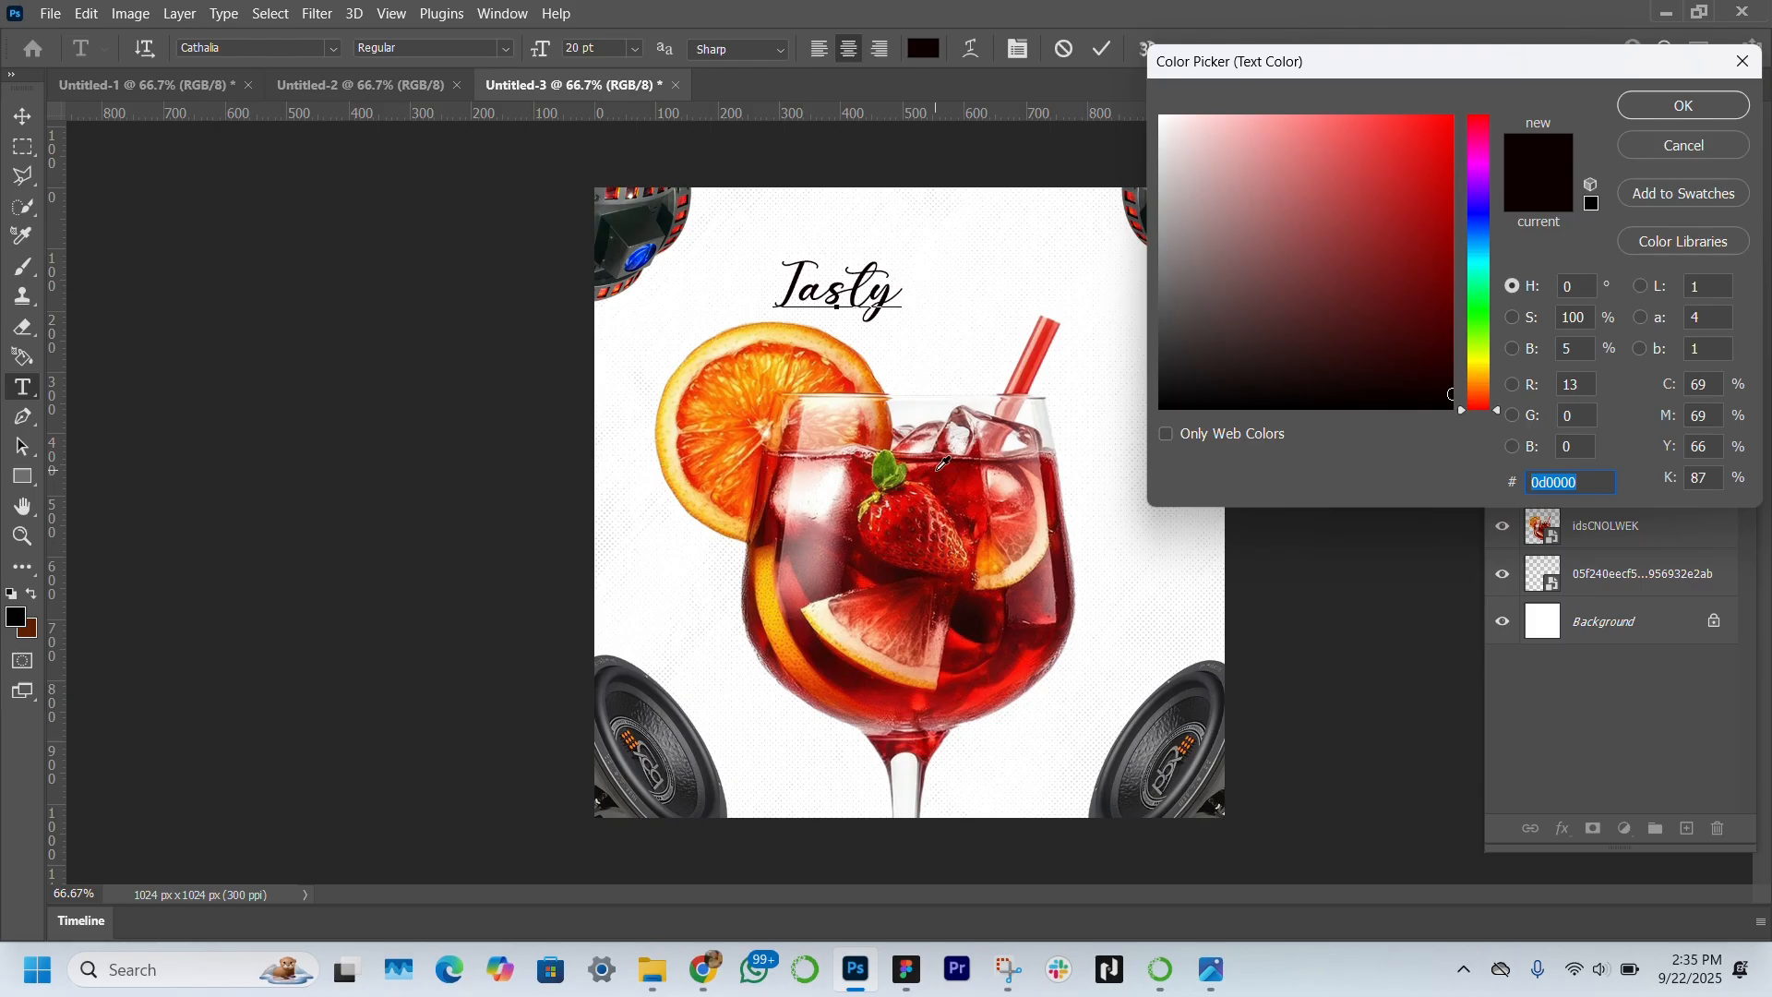
left_click(943, 463)
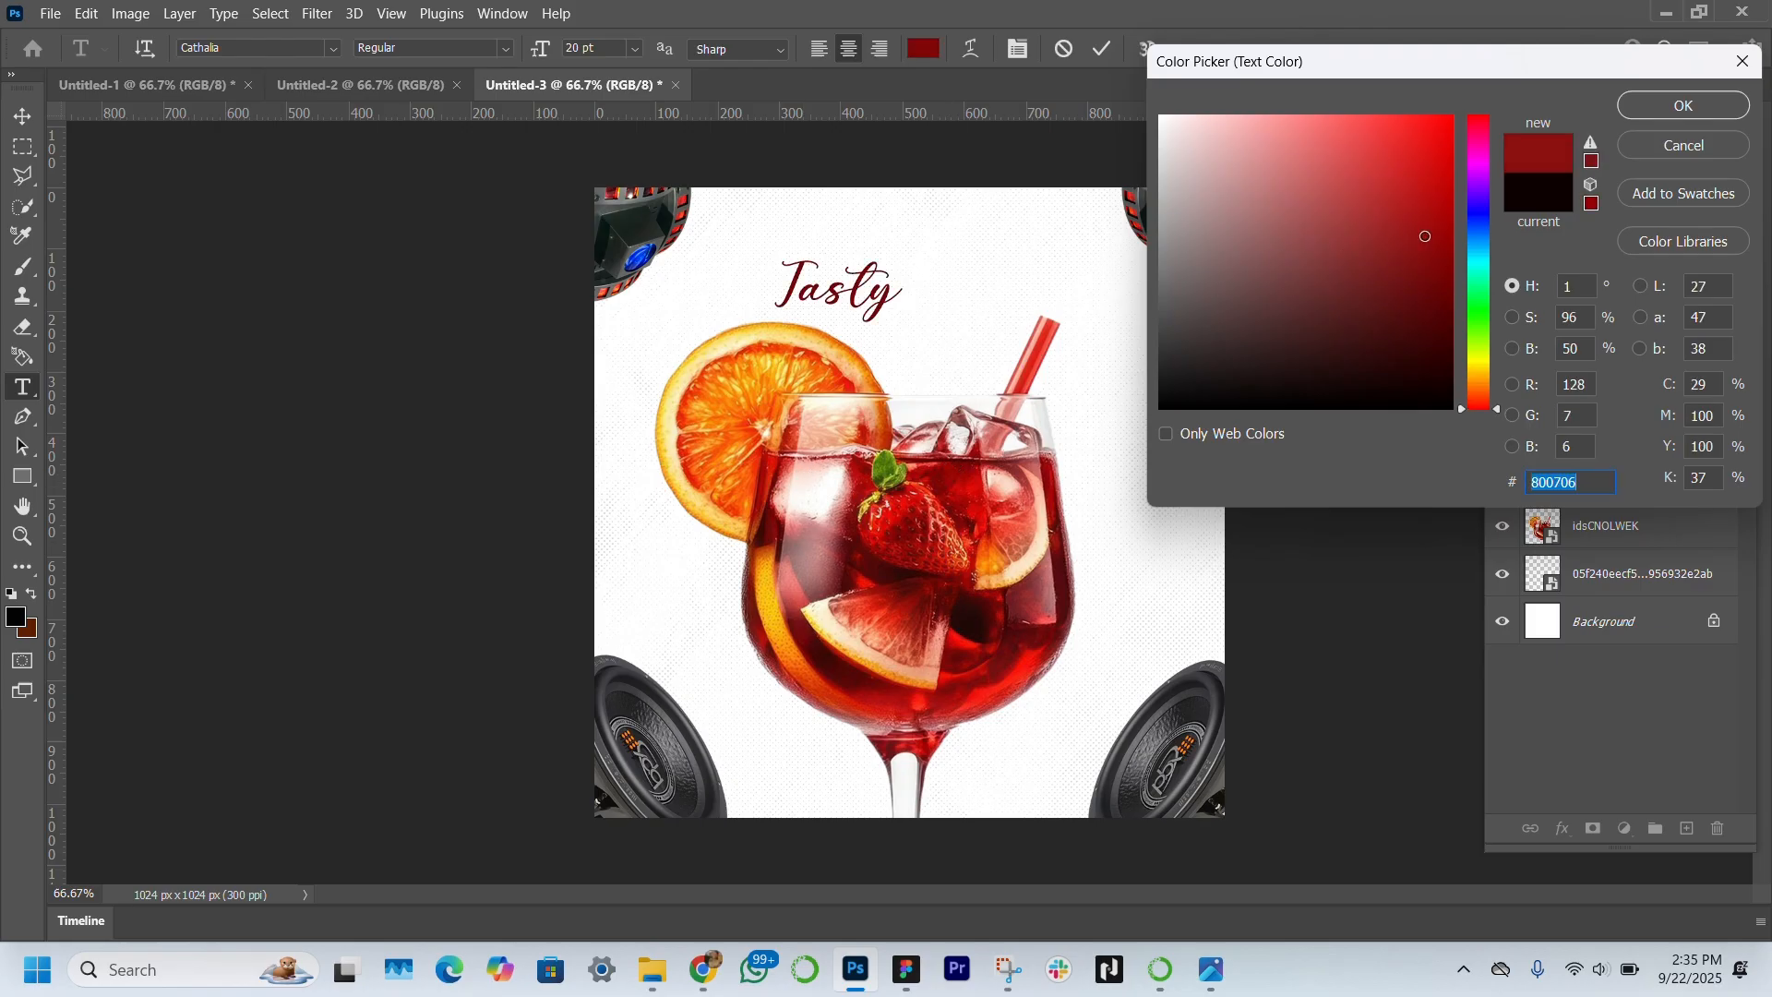
left_click(1452, 160)
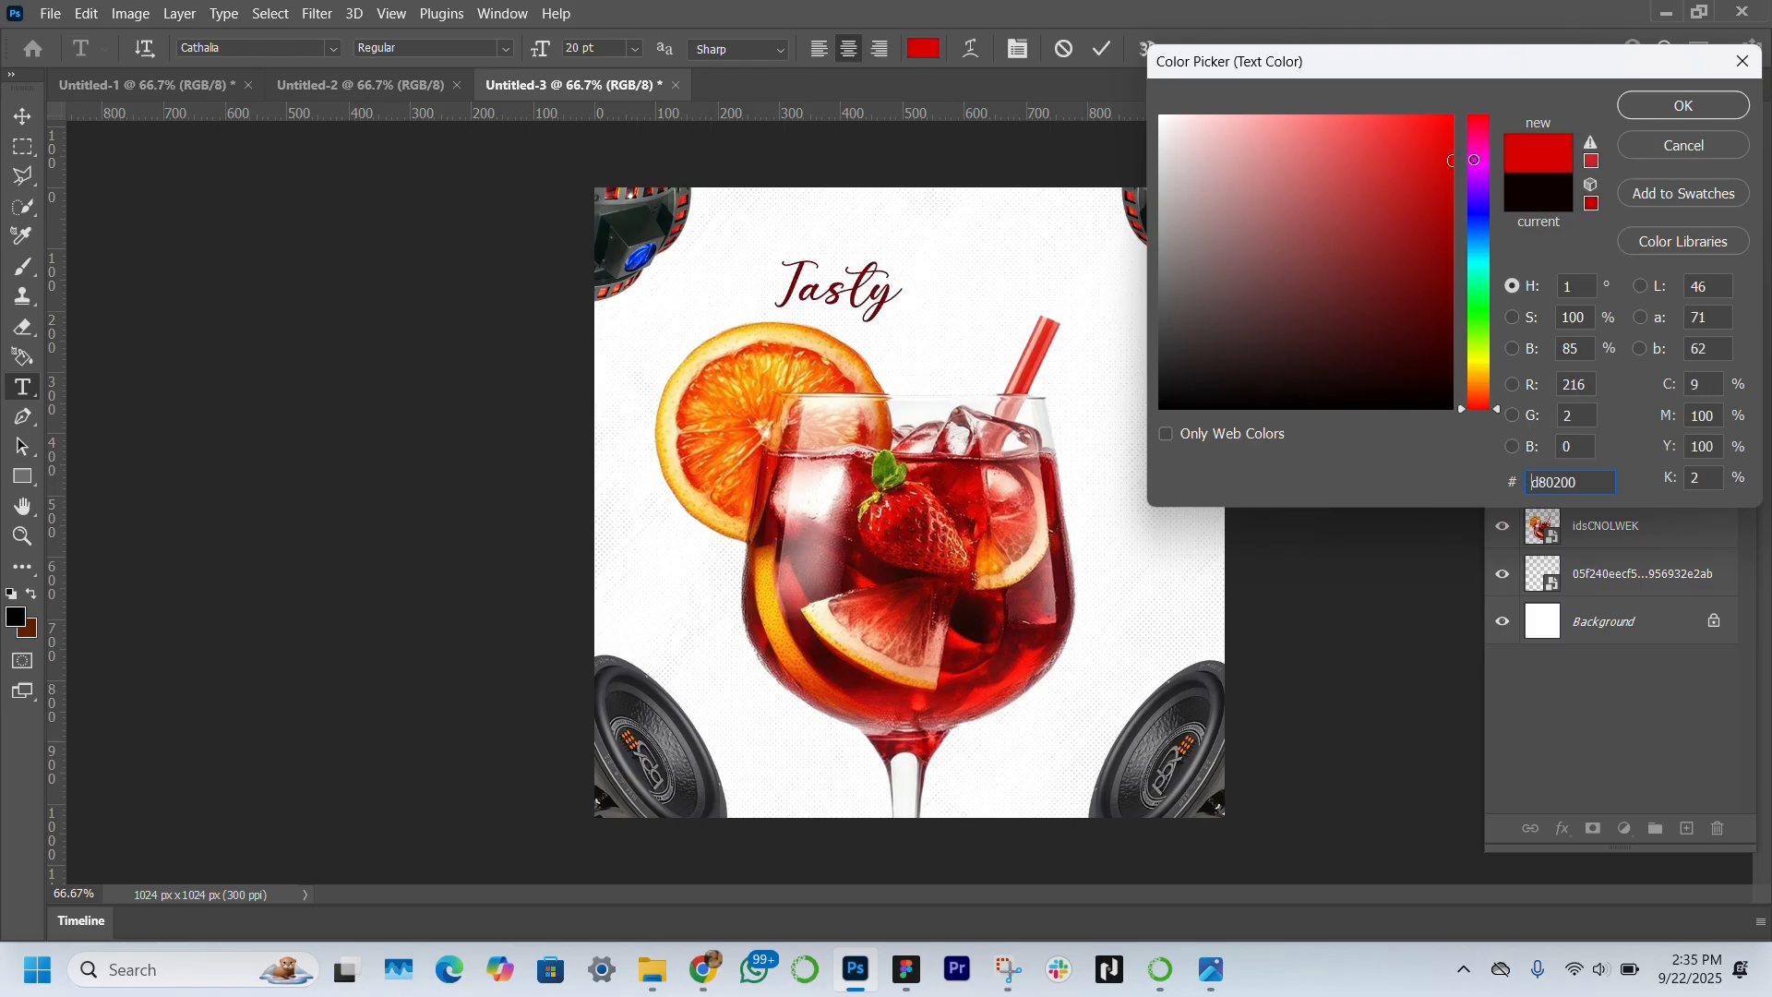
left_click(1666, 105)
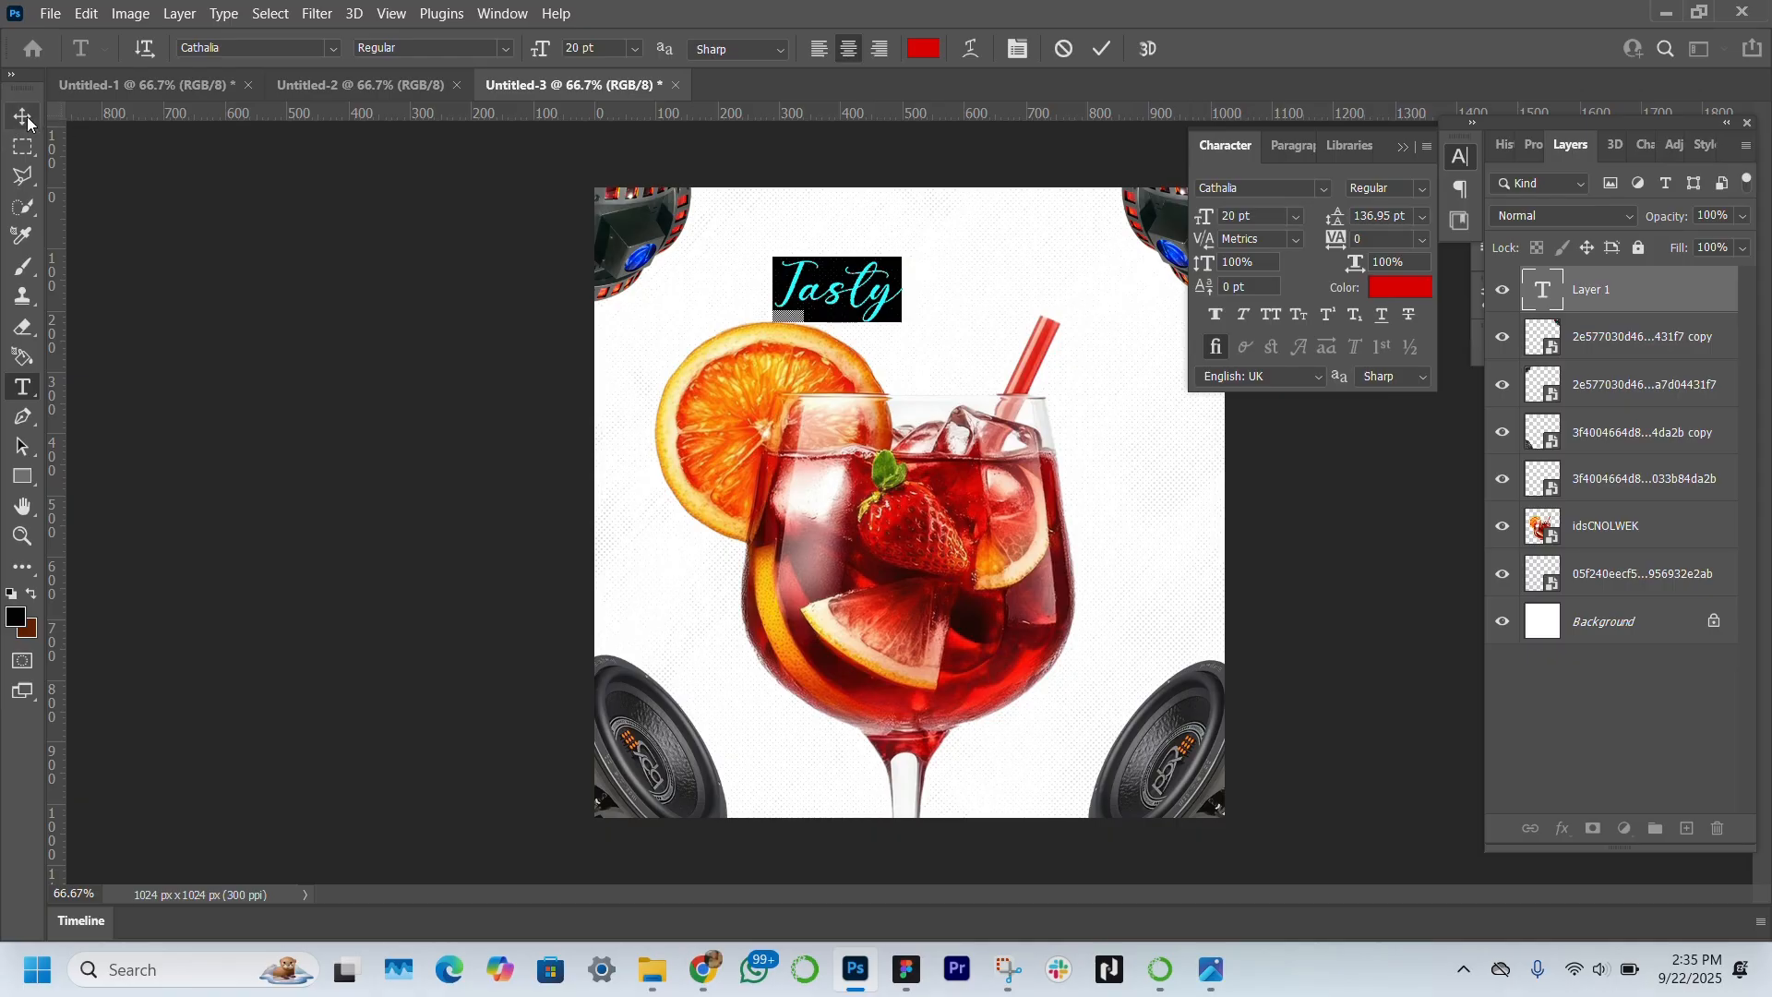
key("ctrl+Return")
key("v")
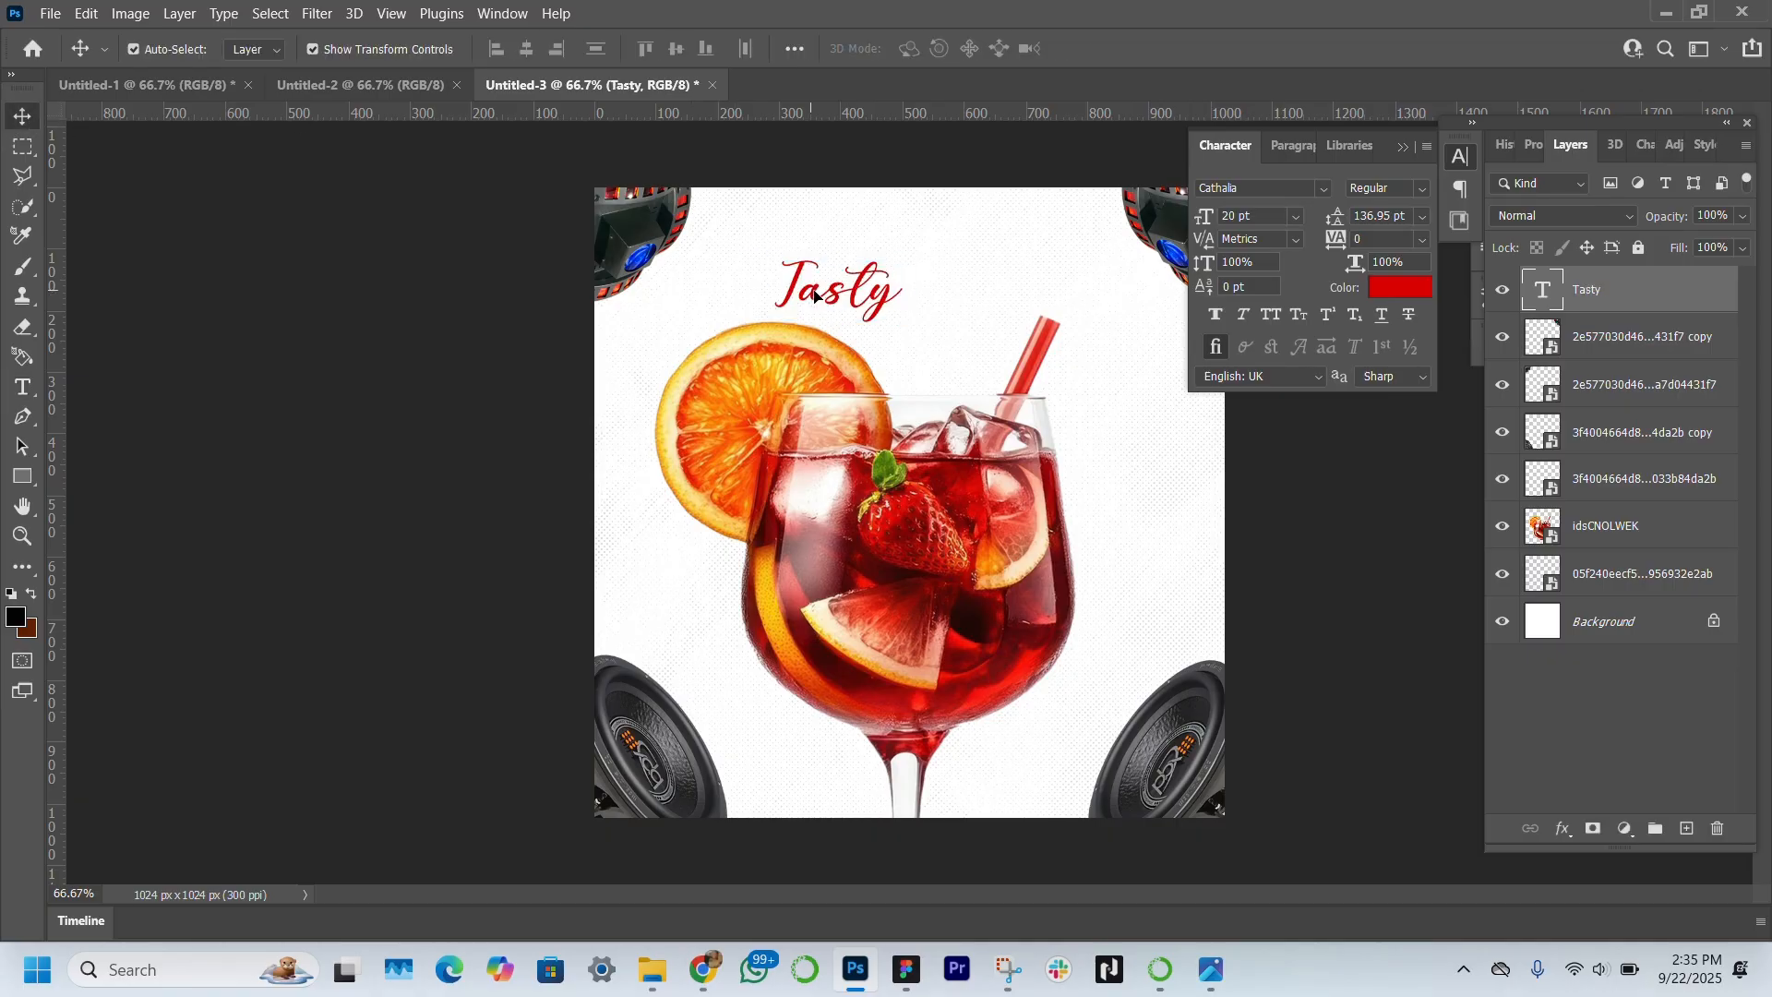
left_click_drag(814, 294, 903, 282)
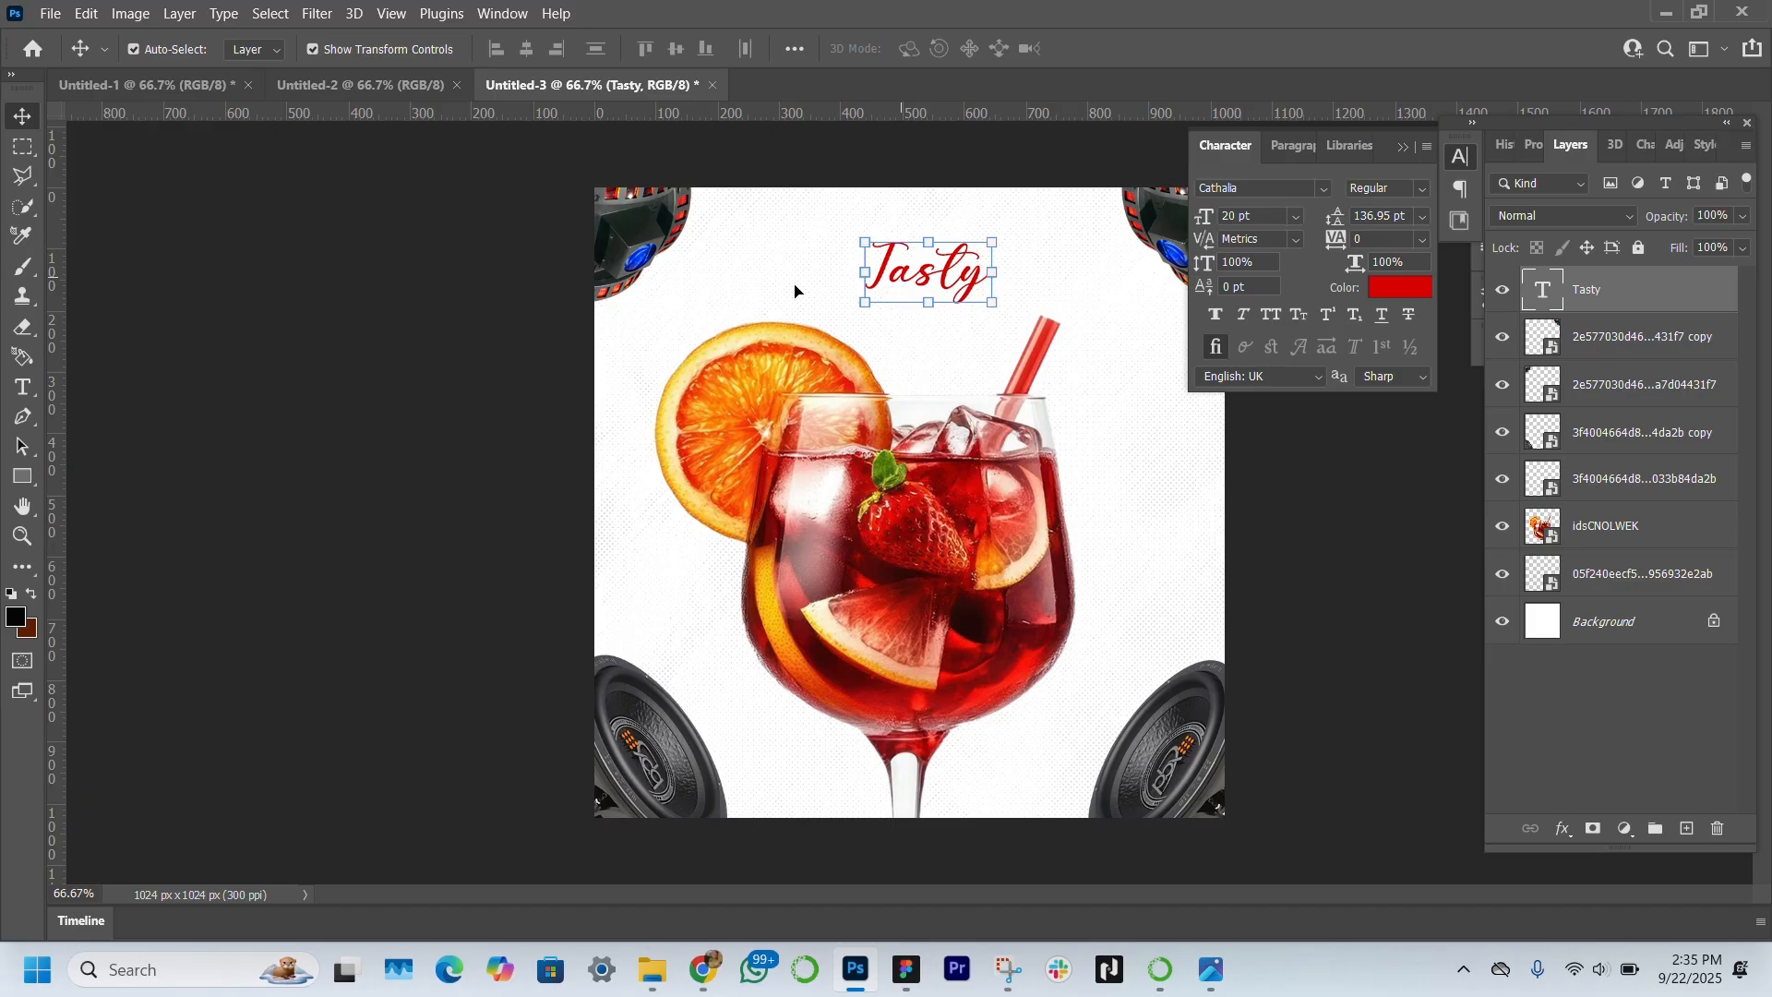
left_click(392, 328)
Step: Add a separate horizontal text layer reading "Saturday" just above the orange slice
left_click(27, 399)
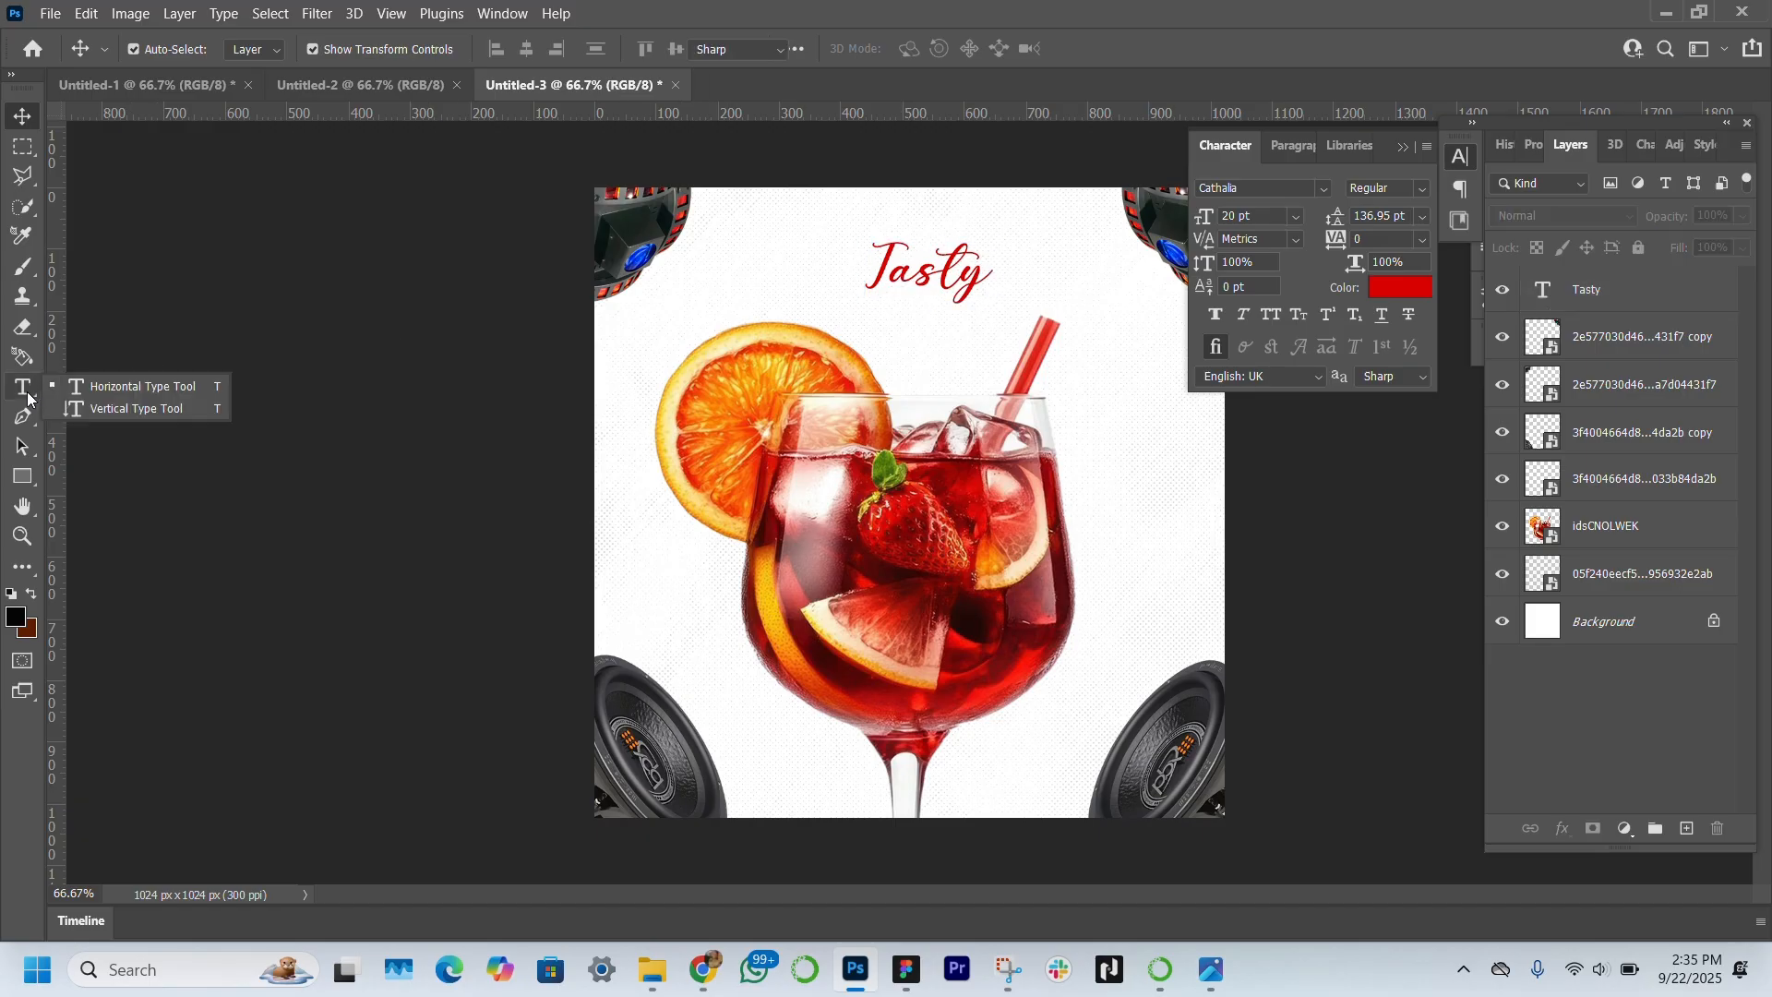
left_click(139, 385)
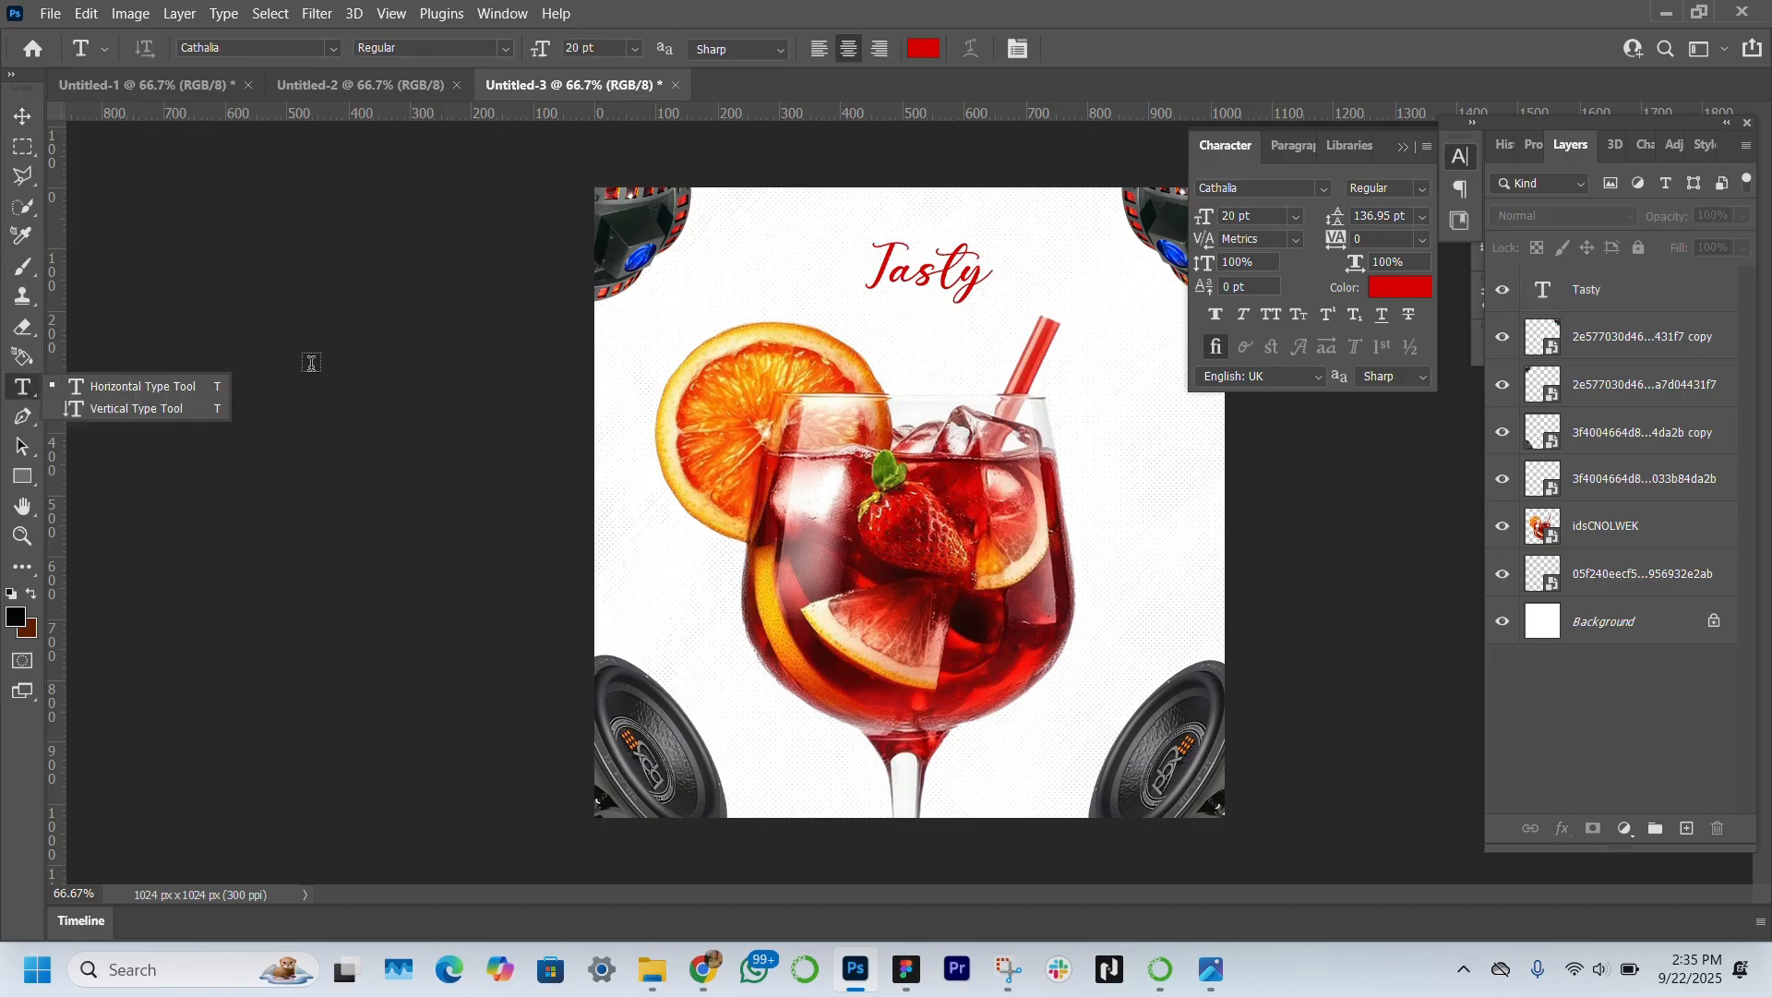
left_click(757, 320)
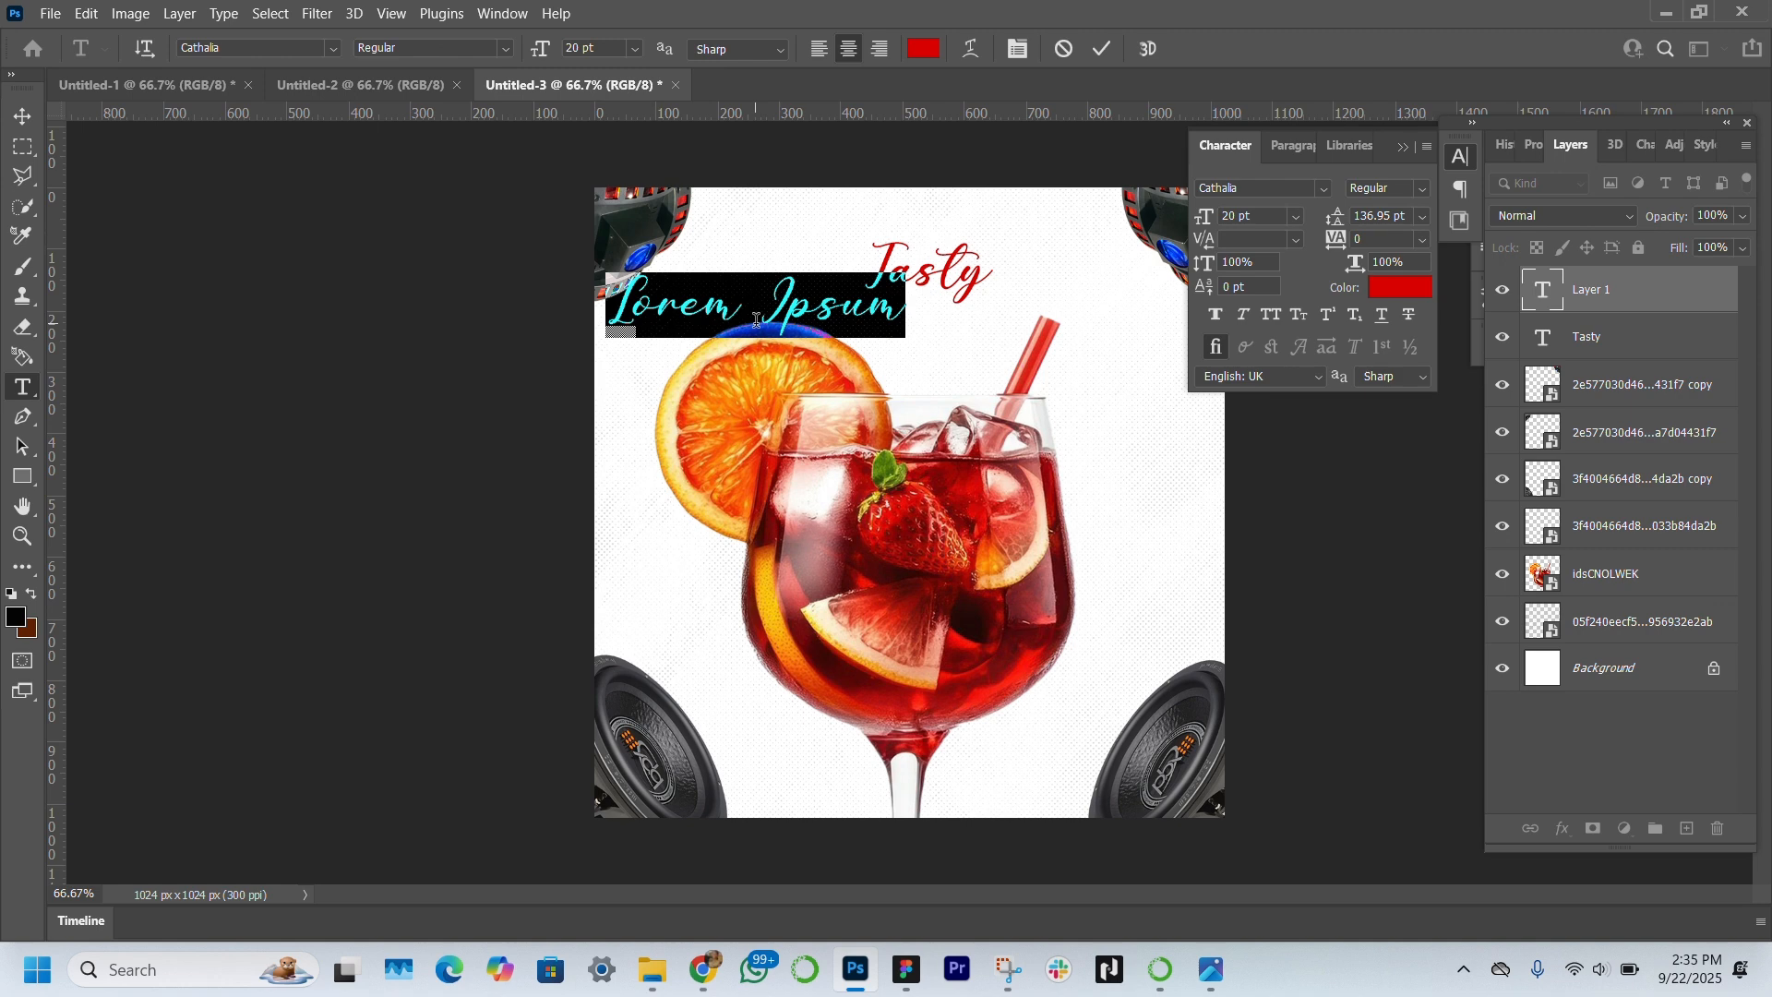
left_click(756, 320)
type("urday")
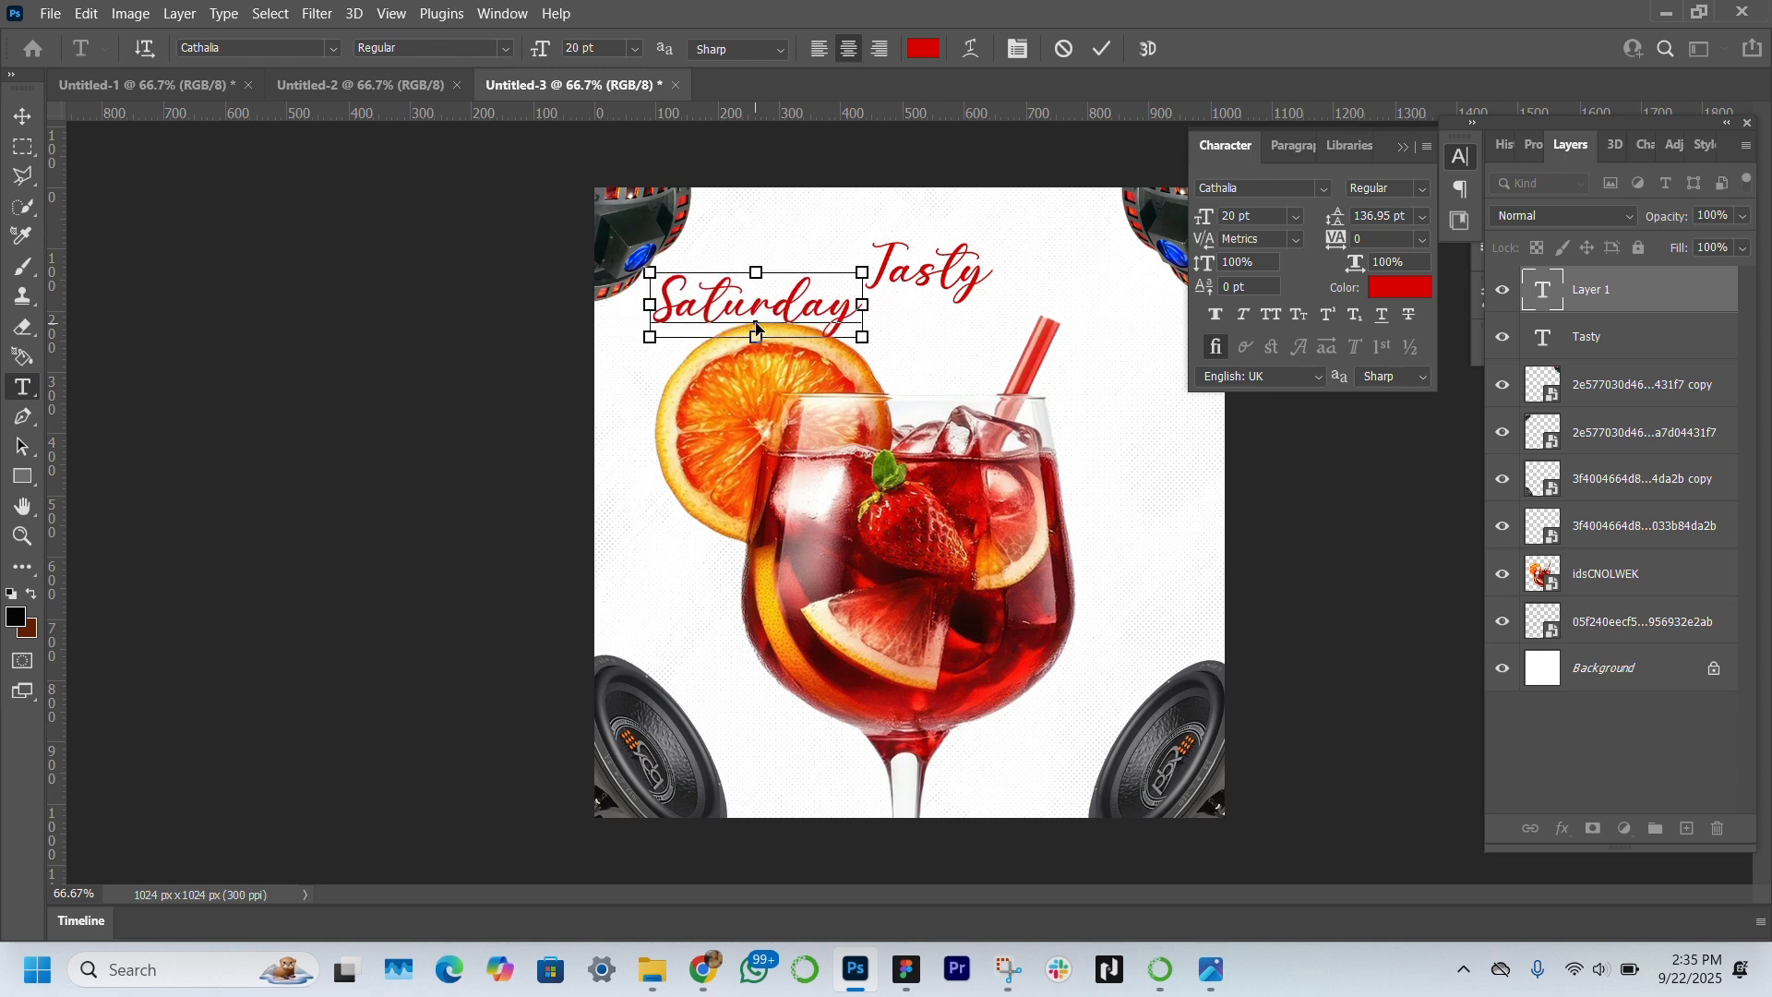
Step: Set the "Saturday" text to black #000000 and its font to Mouzambik Demo
key("ctrl+a")
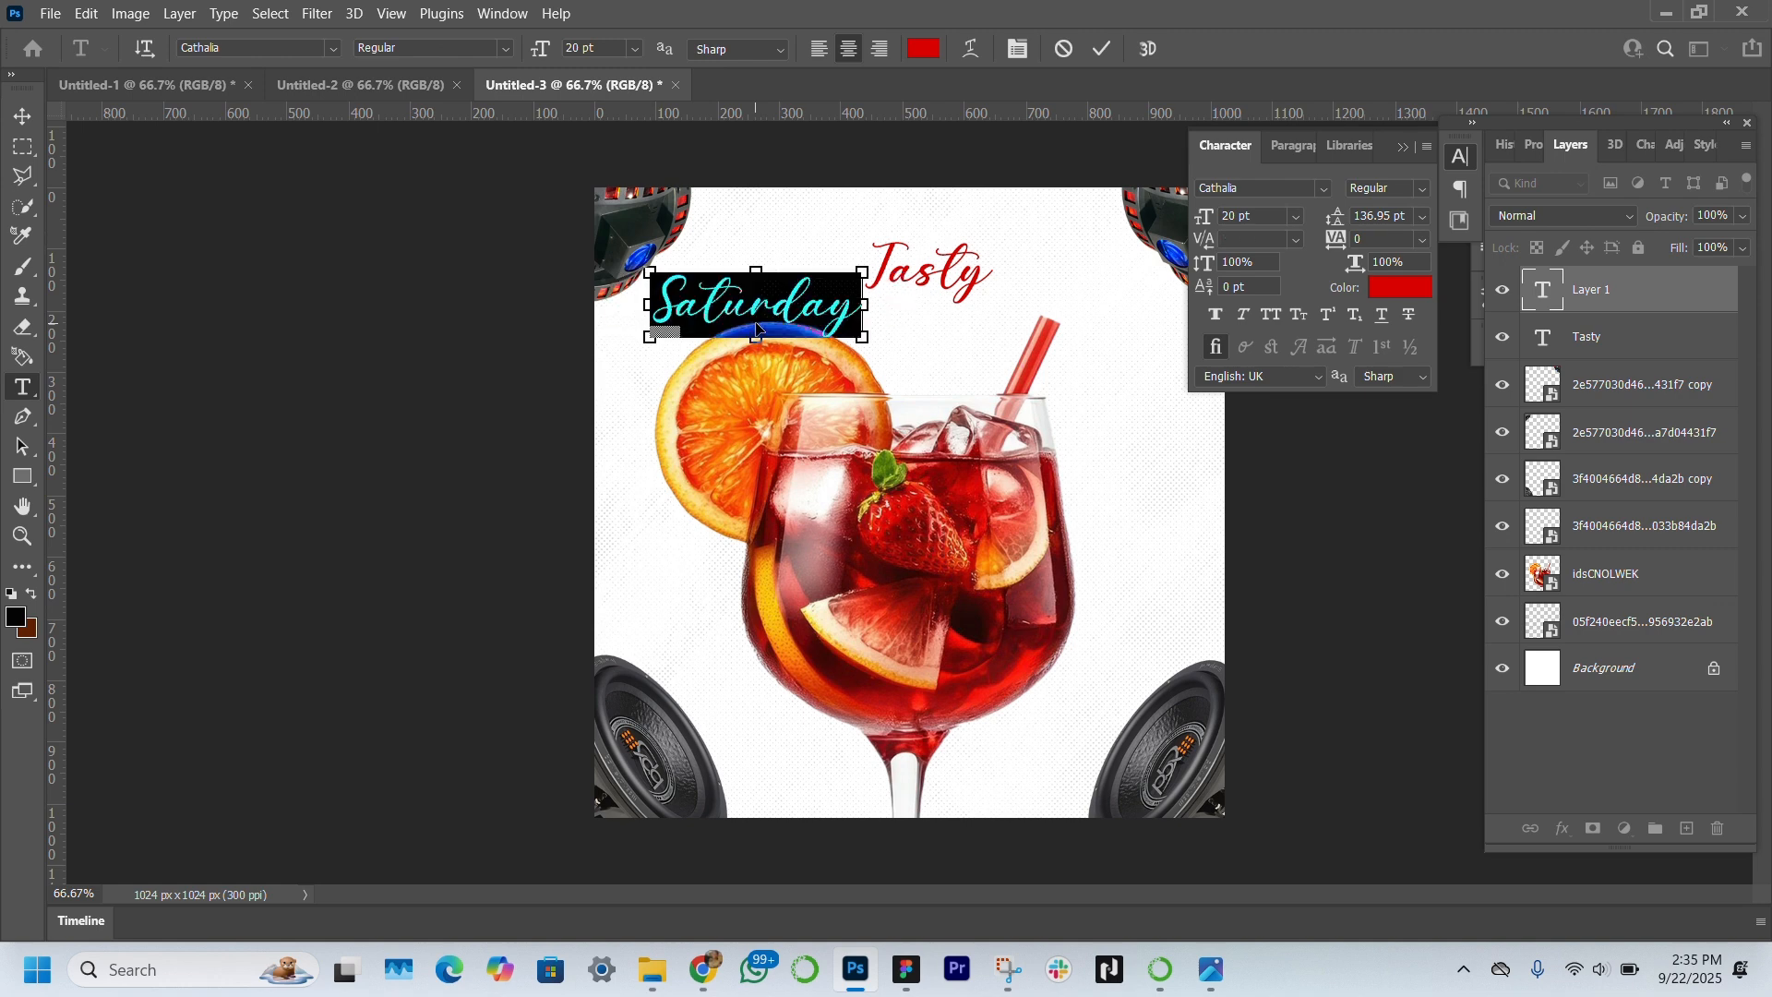
left_click(1396, 289)
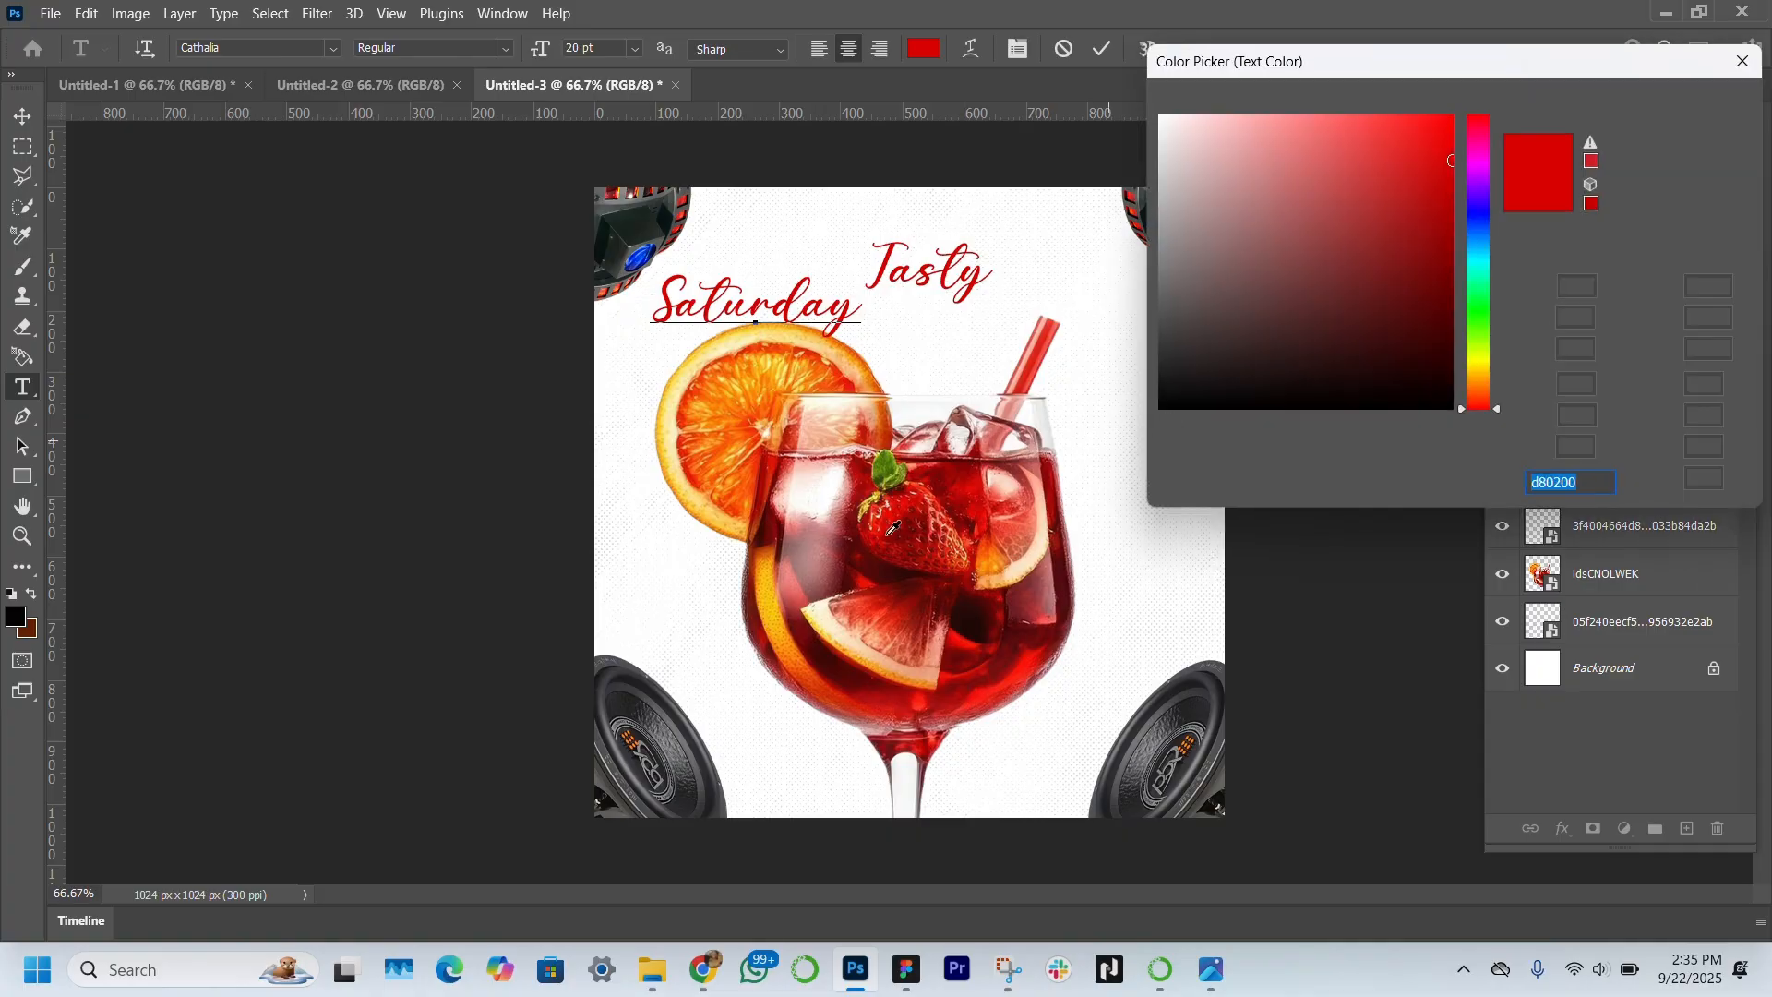
type("000000")
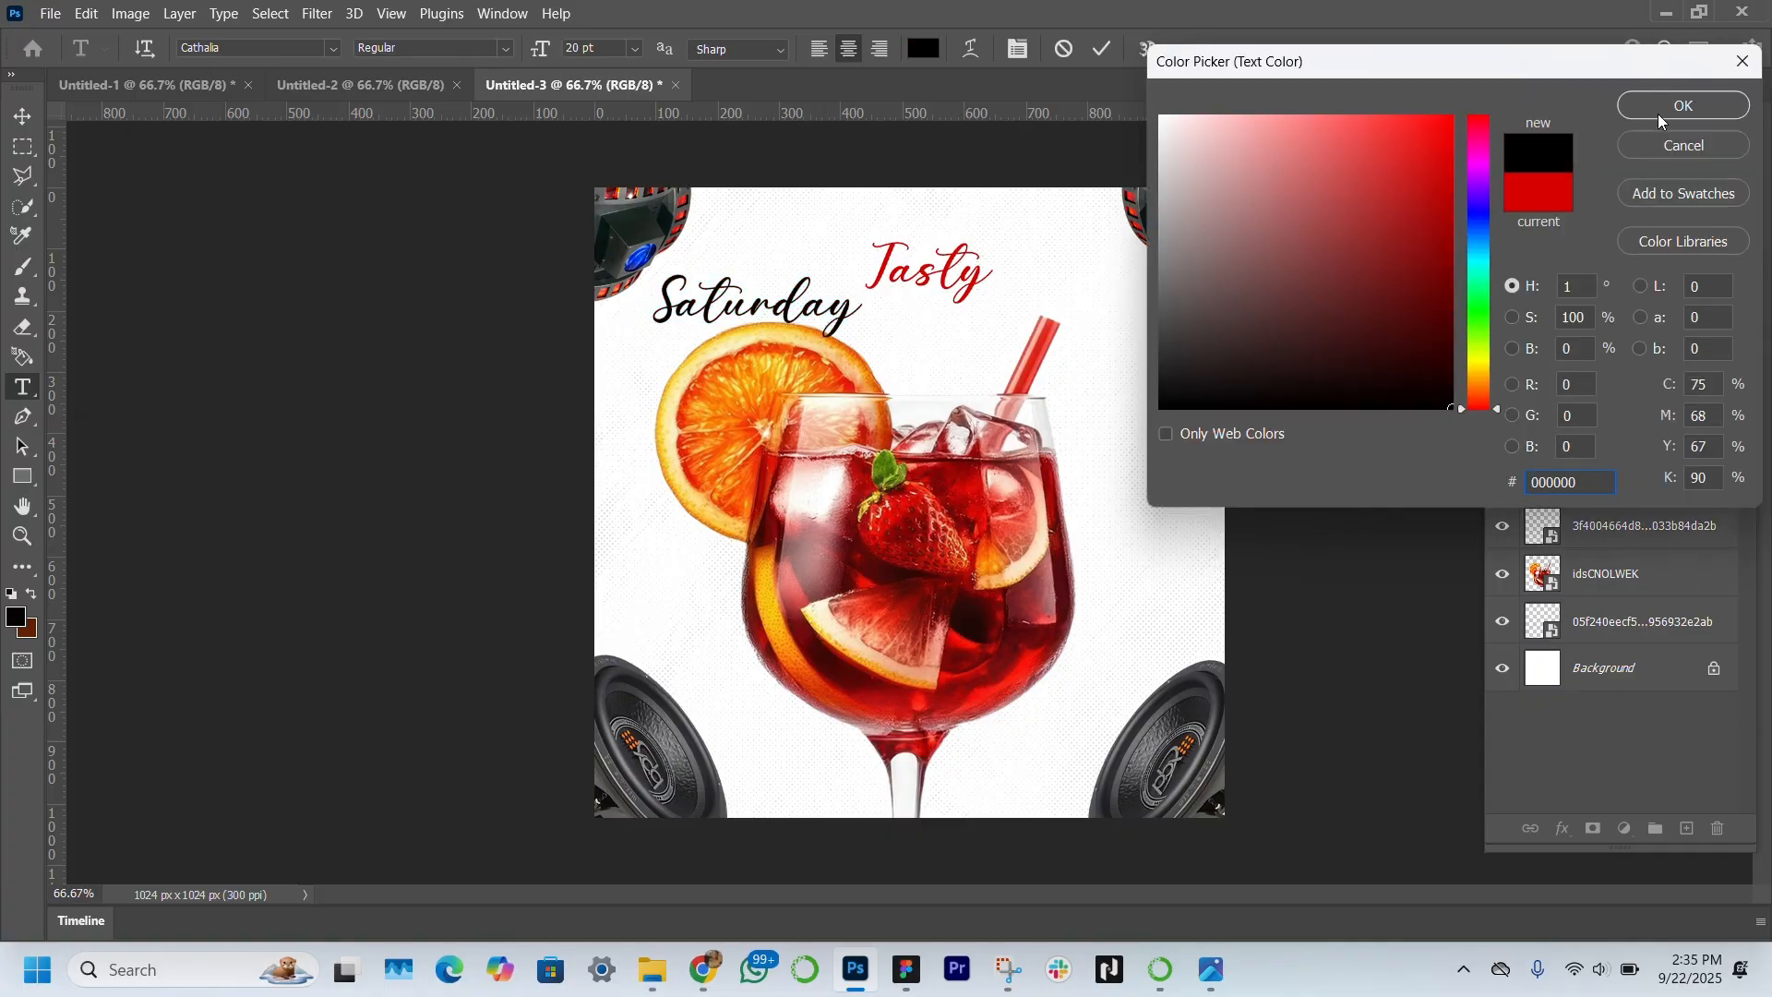
left_click(1648, 115)
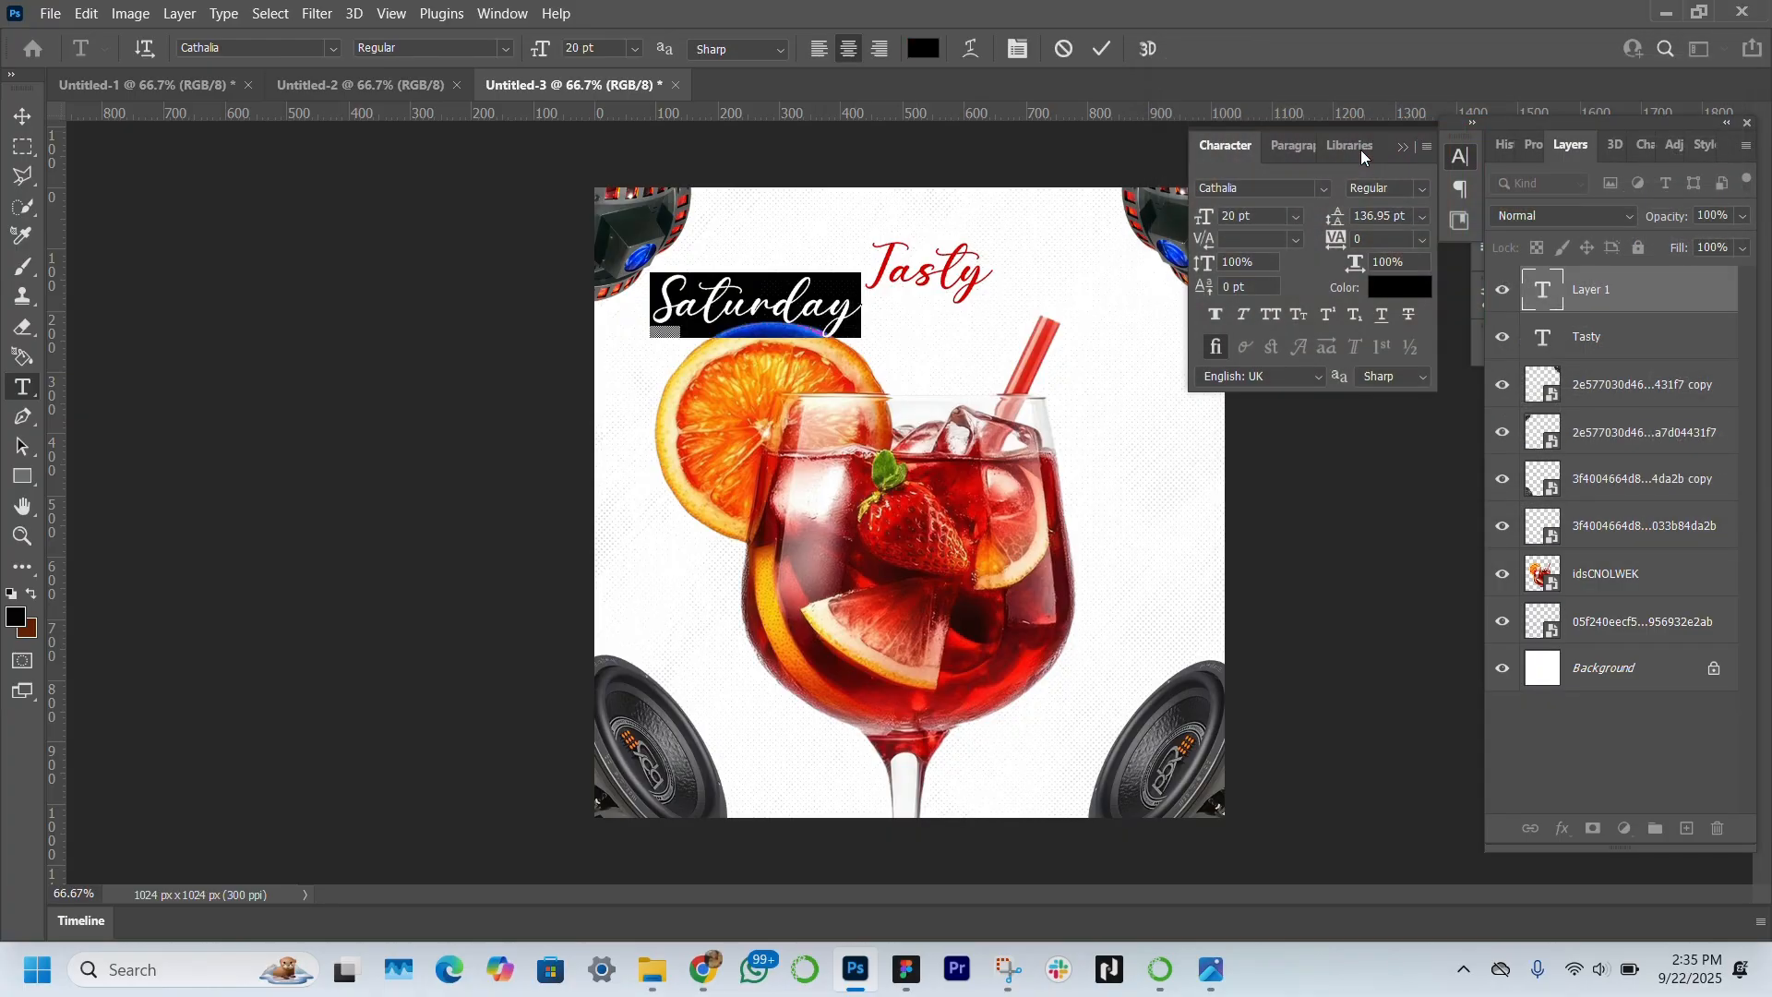
left_click(1322, 188)
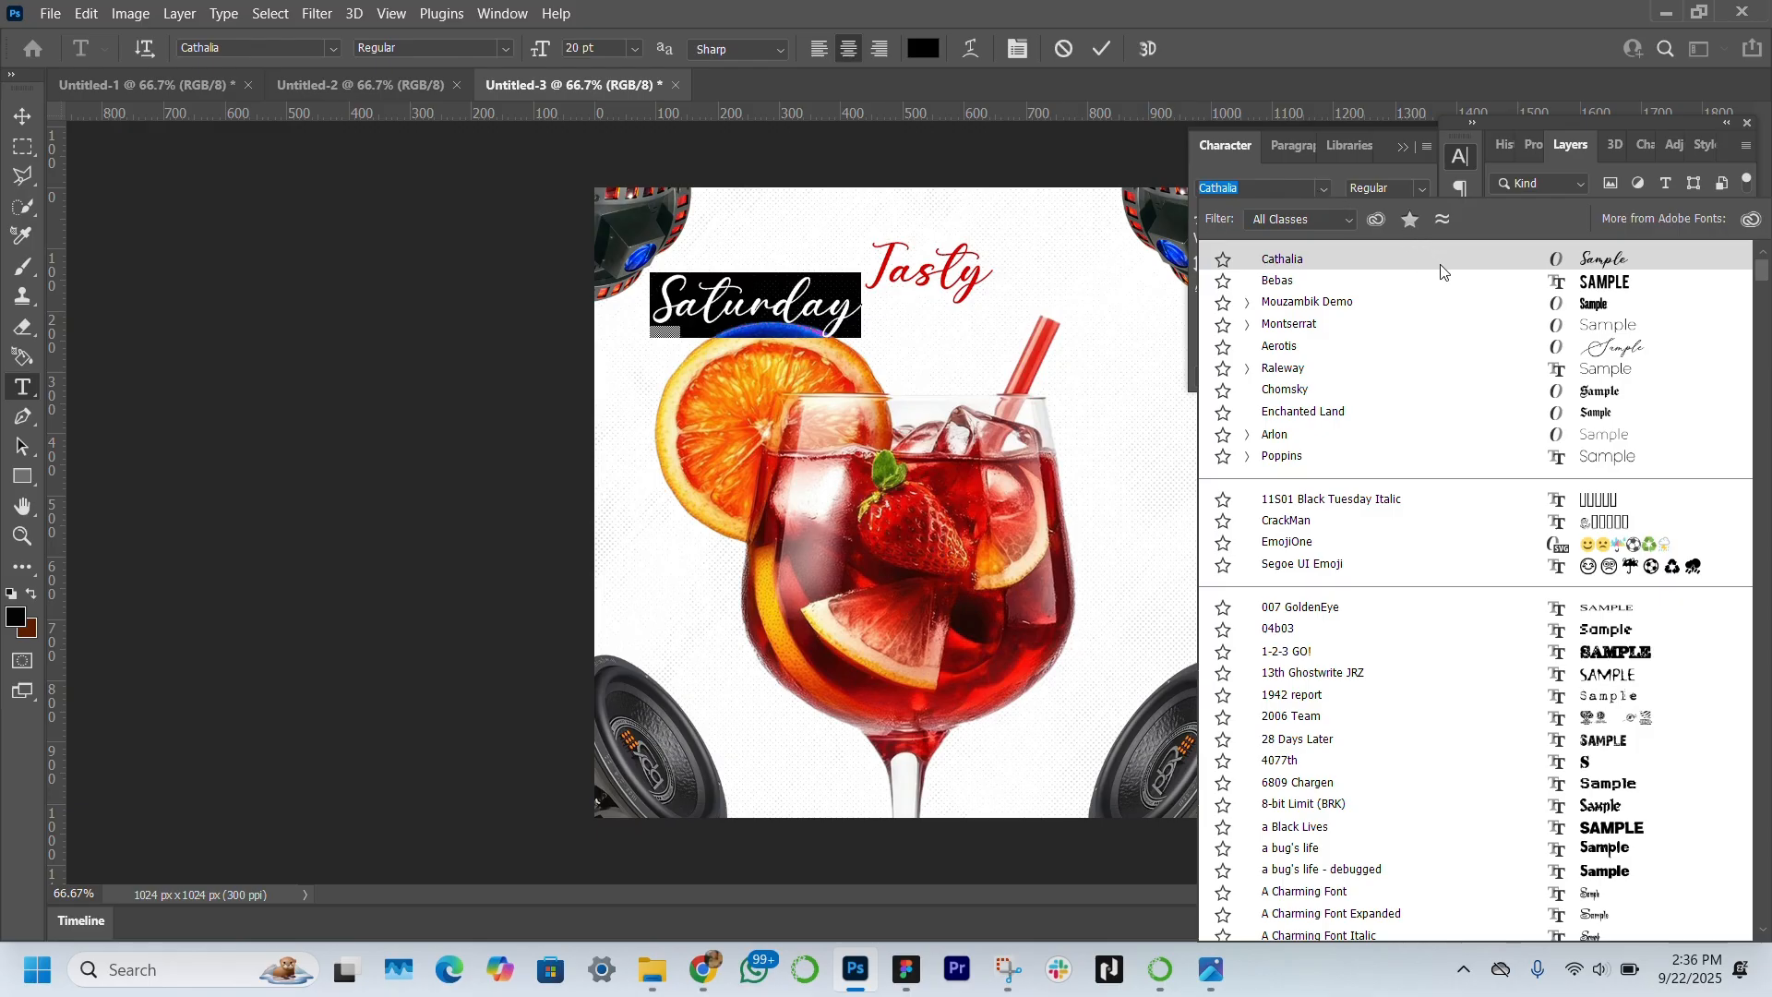
left_click(1465, 304)
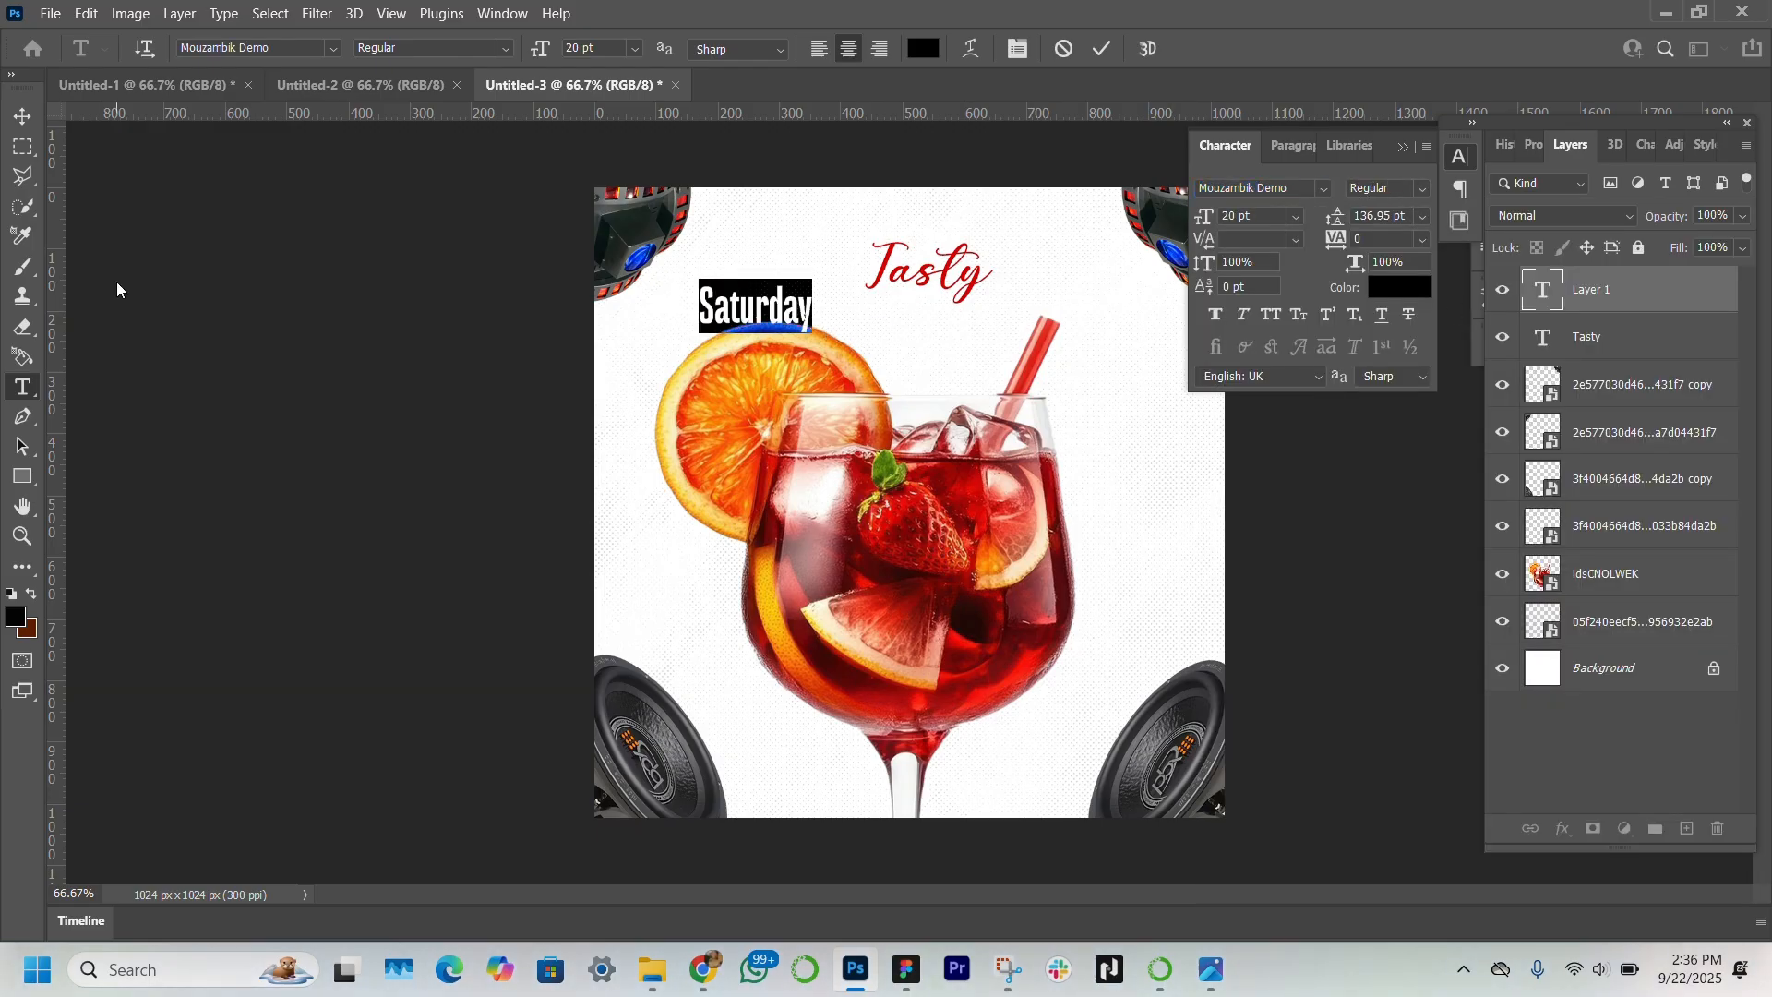
Step: Scale "Saturday" to about 374%, center it over the glass's upper part, and move its layer directly below the idsCNOLWEK cocktail layer
left_click(24, 111)
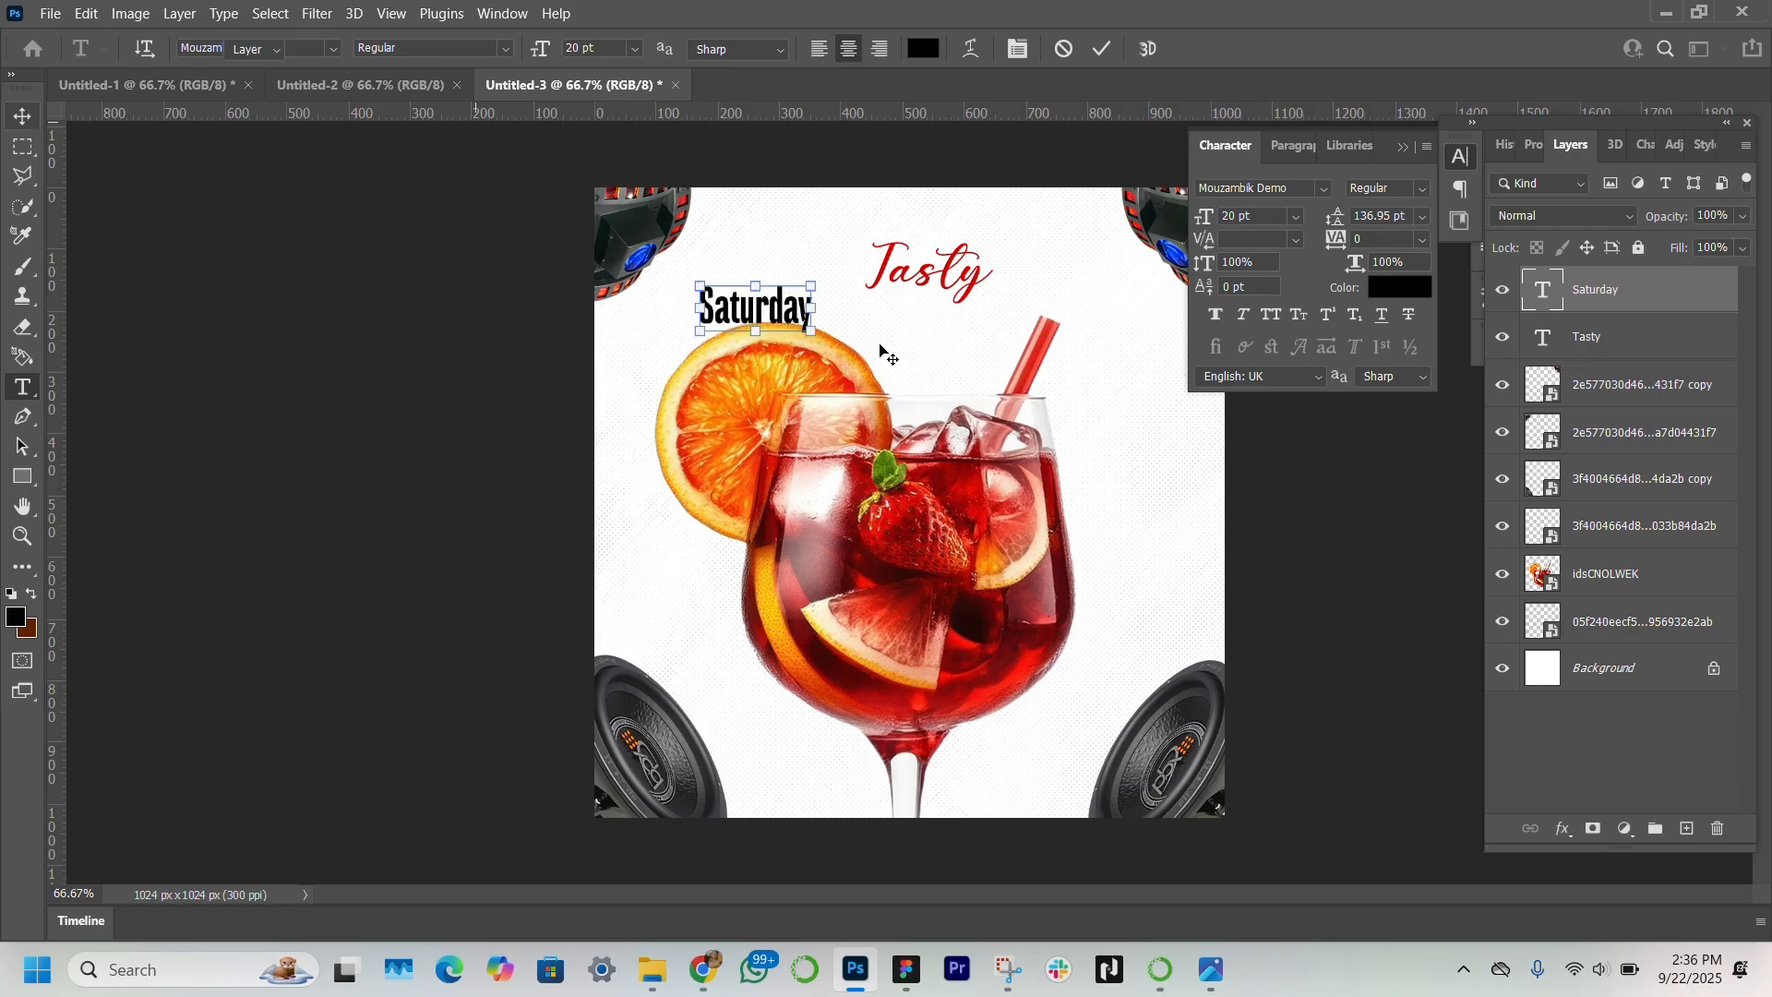
left_click_drag(895, 308, 1120, 314)
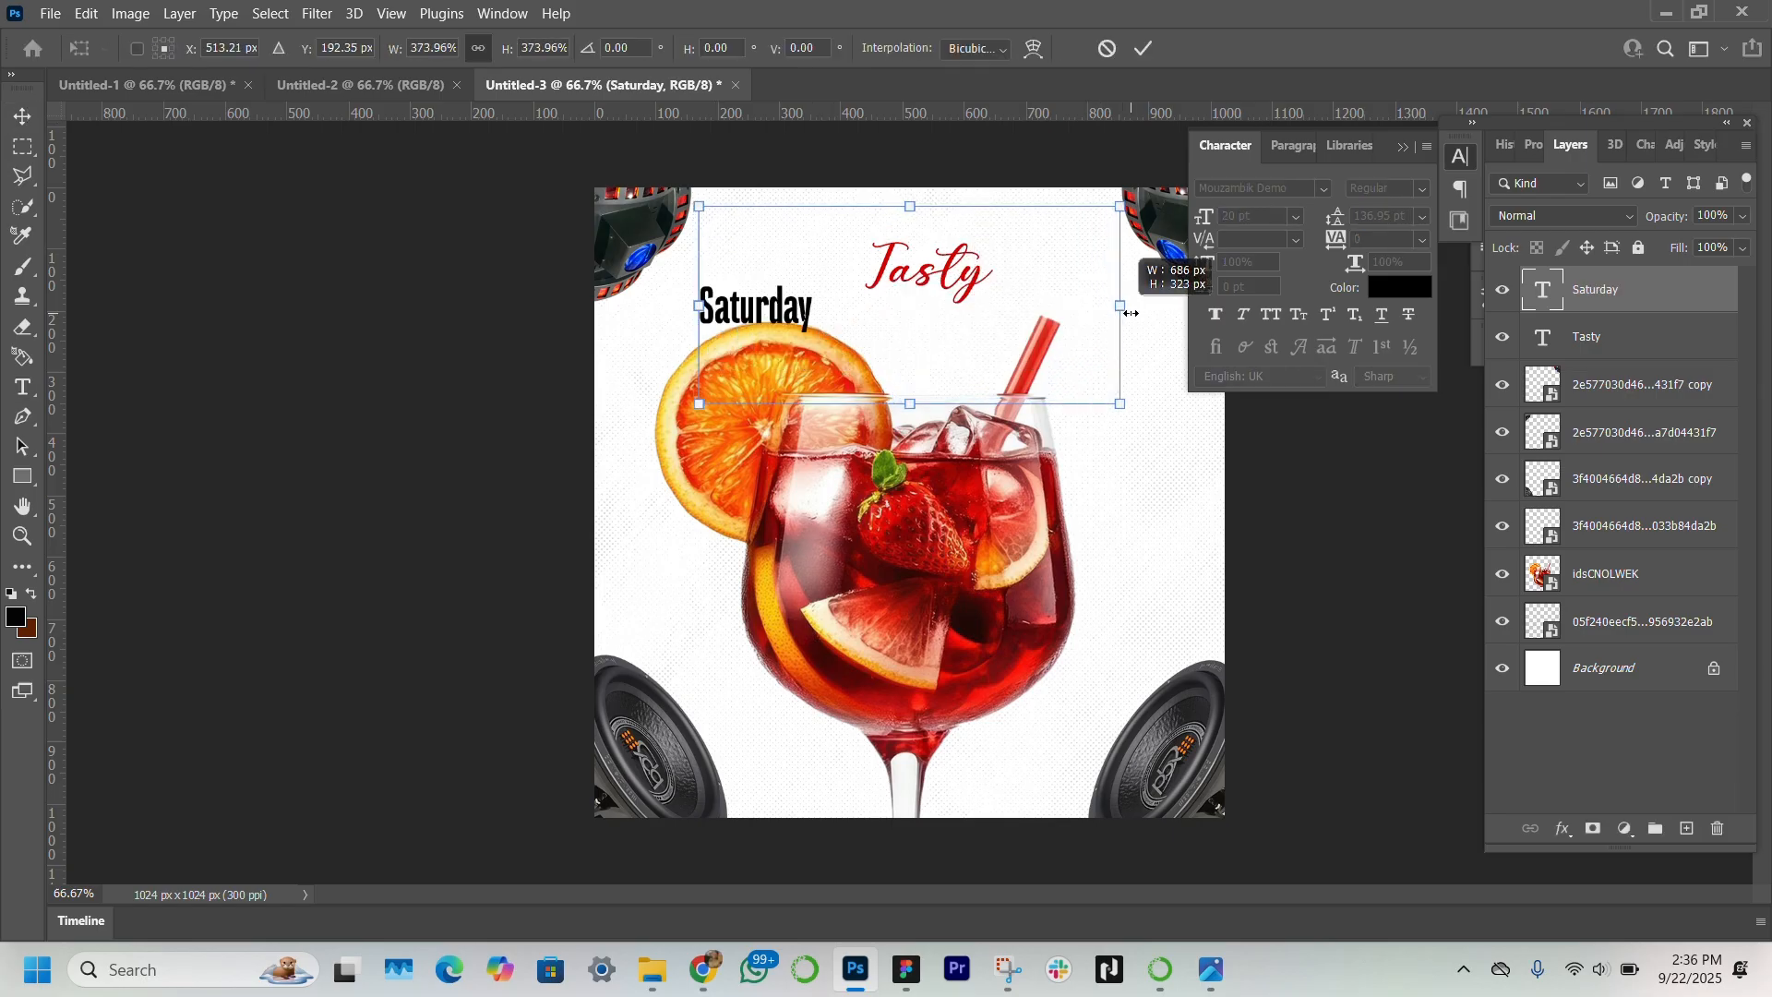
left_click_drag(830, 321, 855, 349)
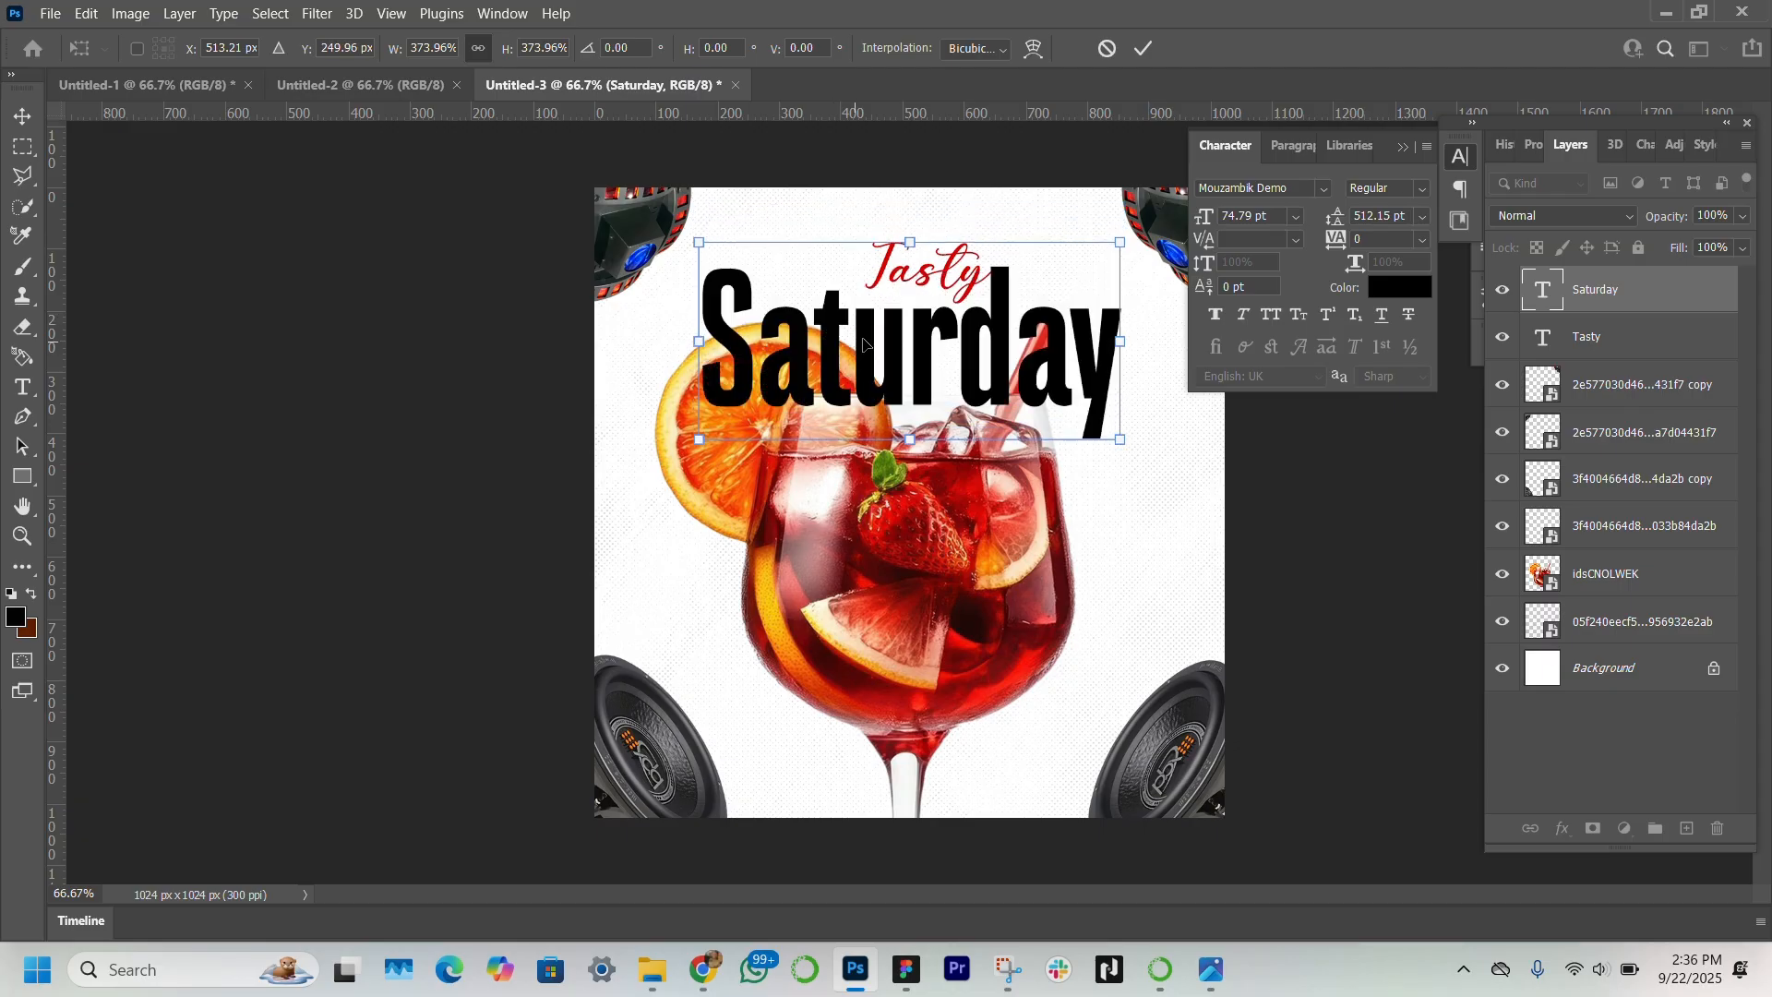
key("Return")
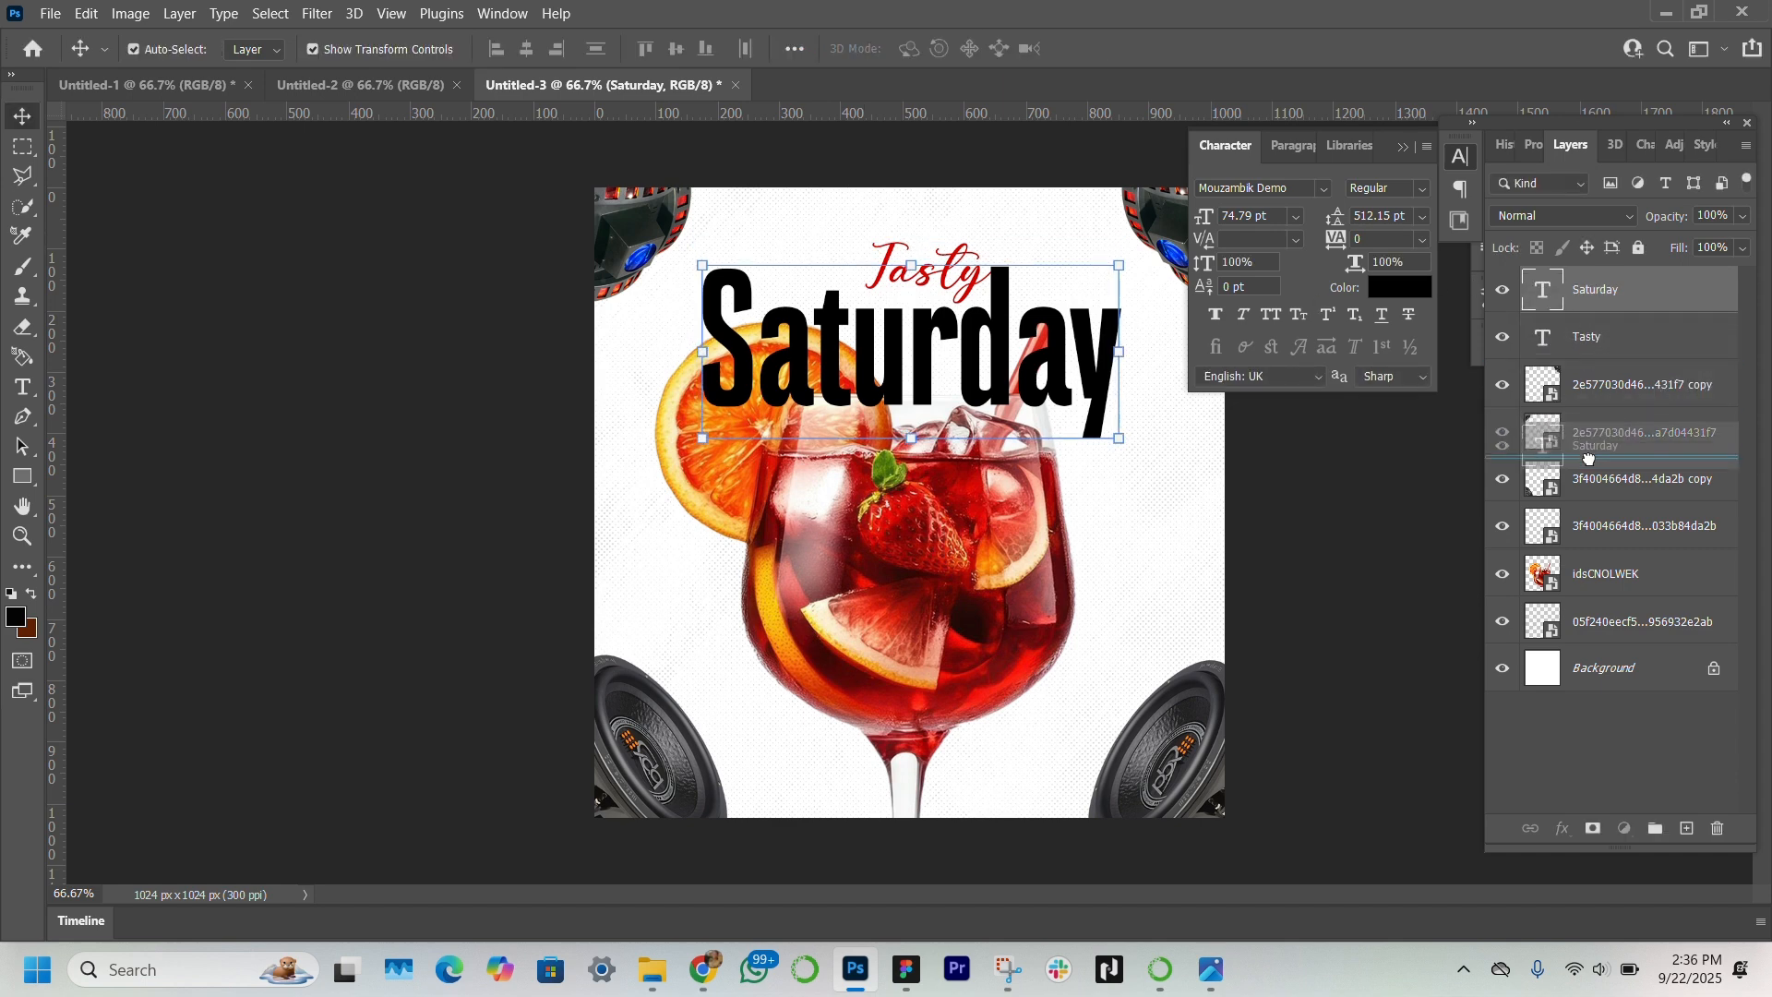
left_click_drag(1615, 601, 1613, 600)
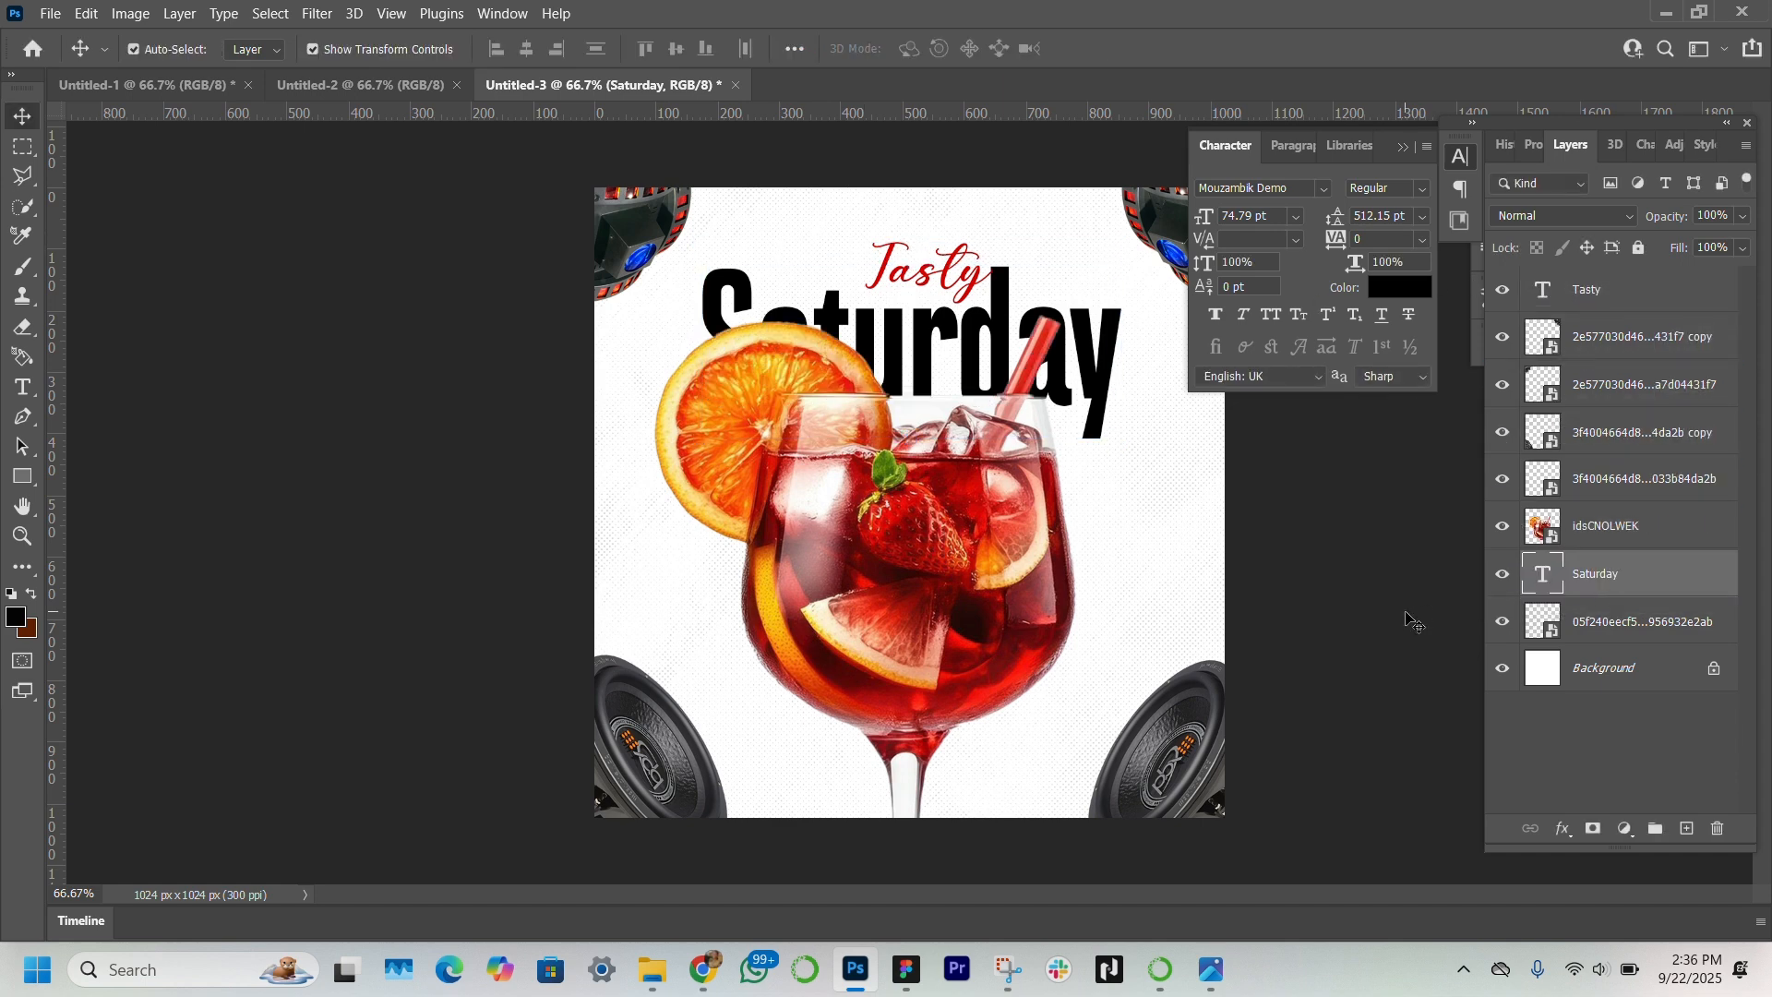
Step: Scale the "Tasty" text to about 90% and lower it so it overlaps the upper edge of "Saturday"
left_click(955, 292)
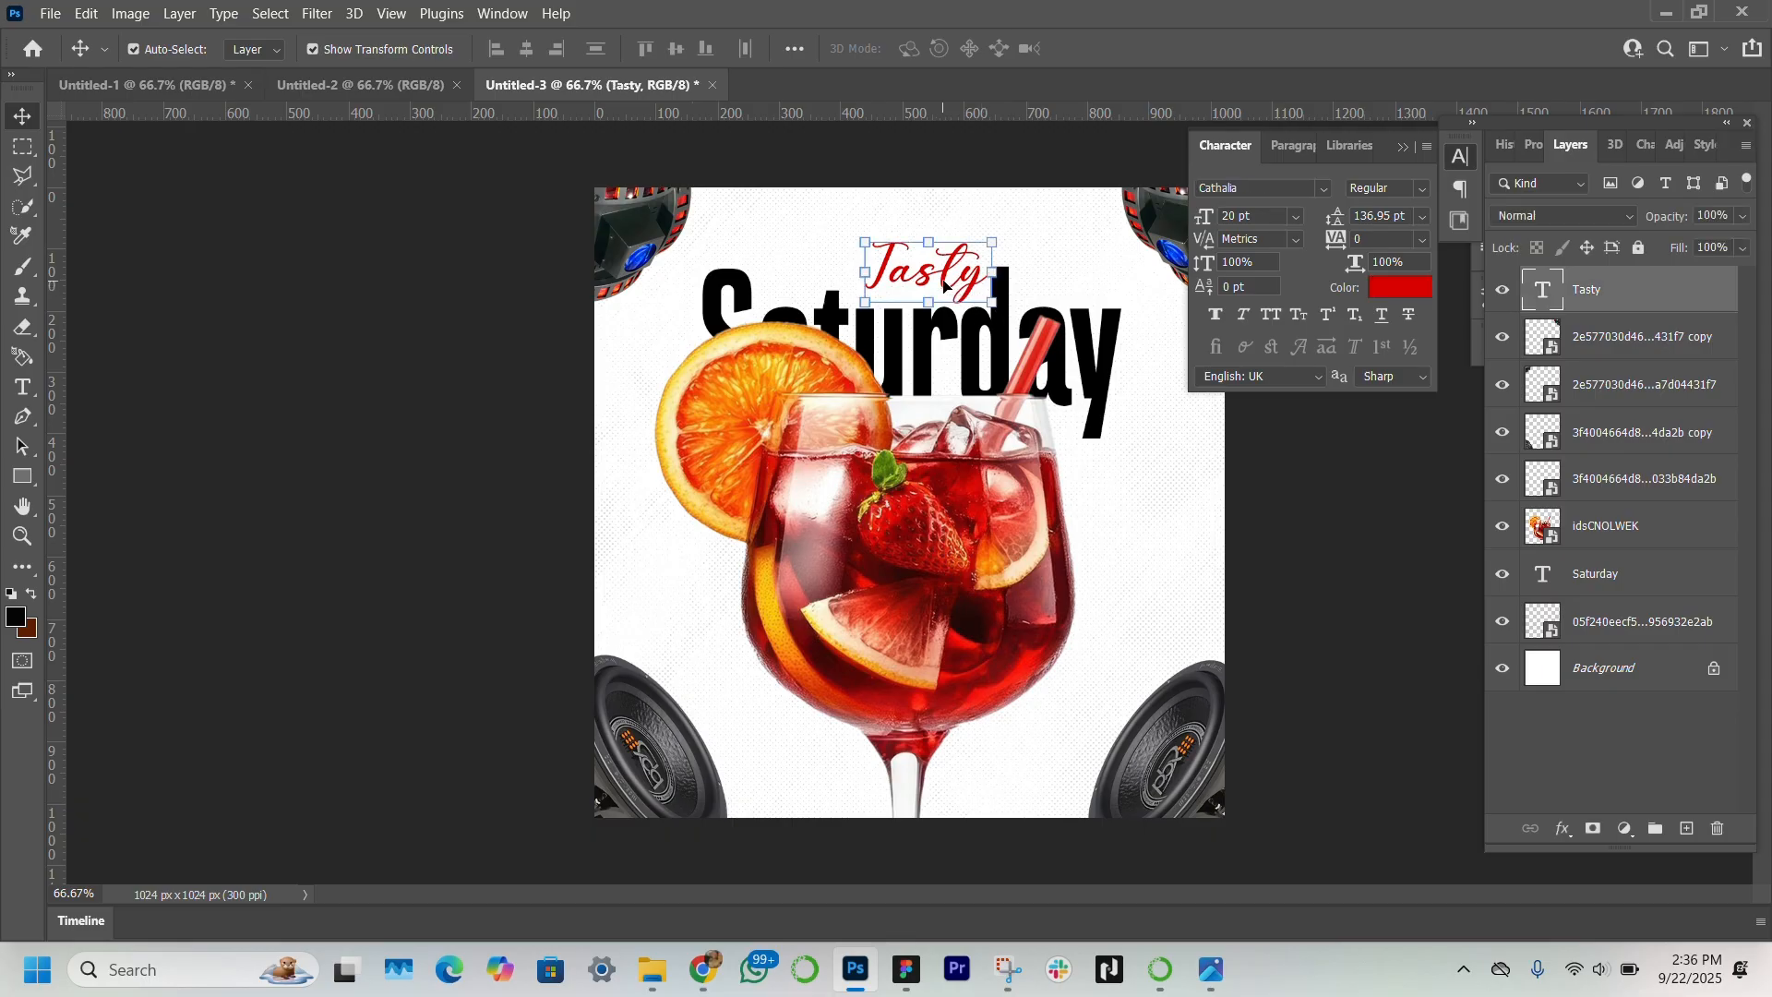
left_click_drag(943, 286, 927, 251)
left_click(927, 247)
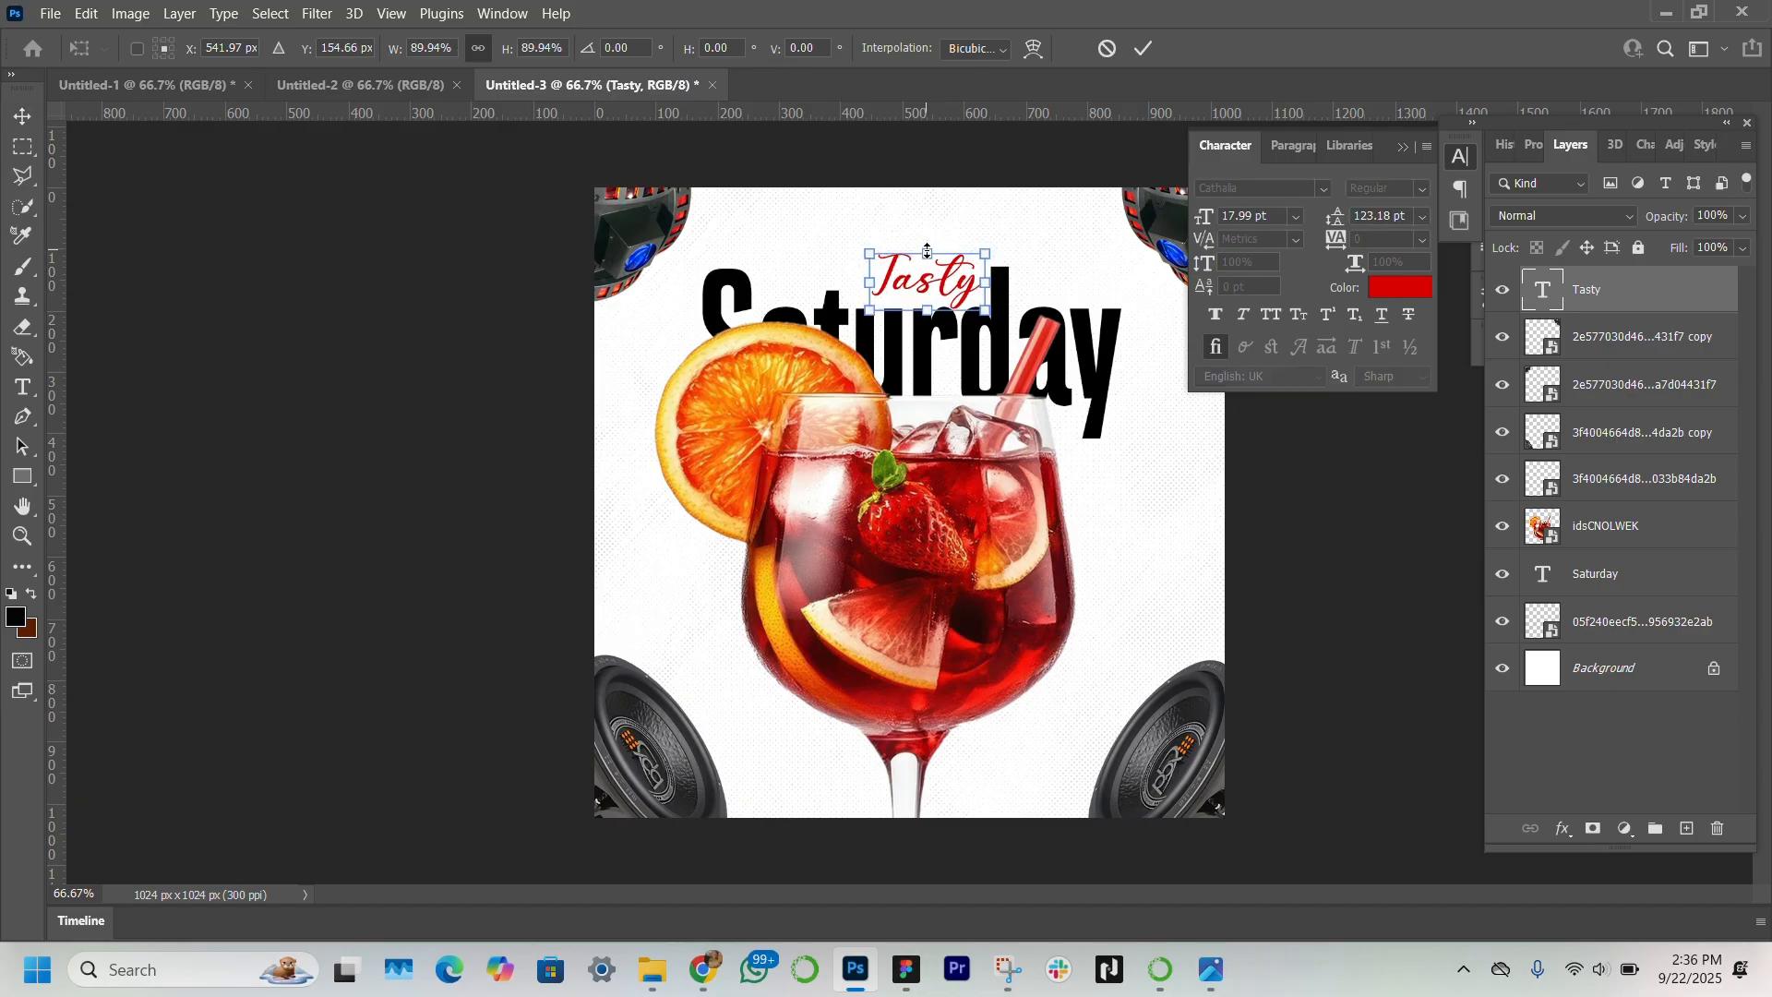
key("Escape")
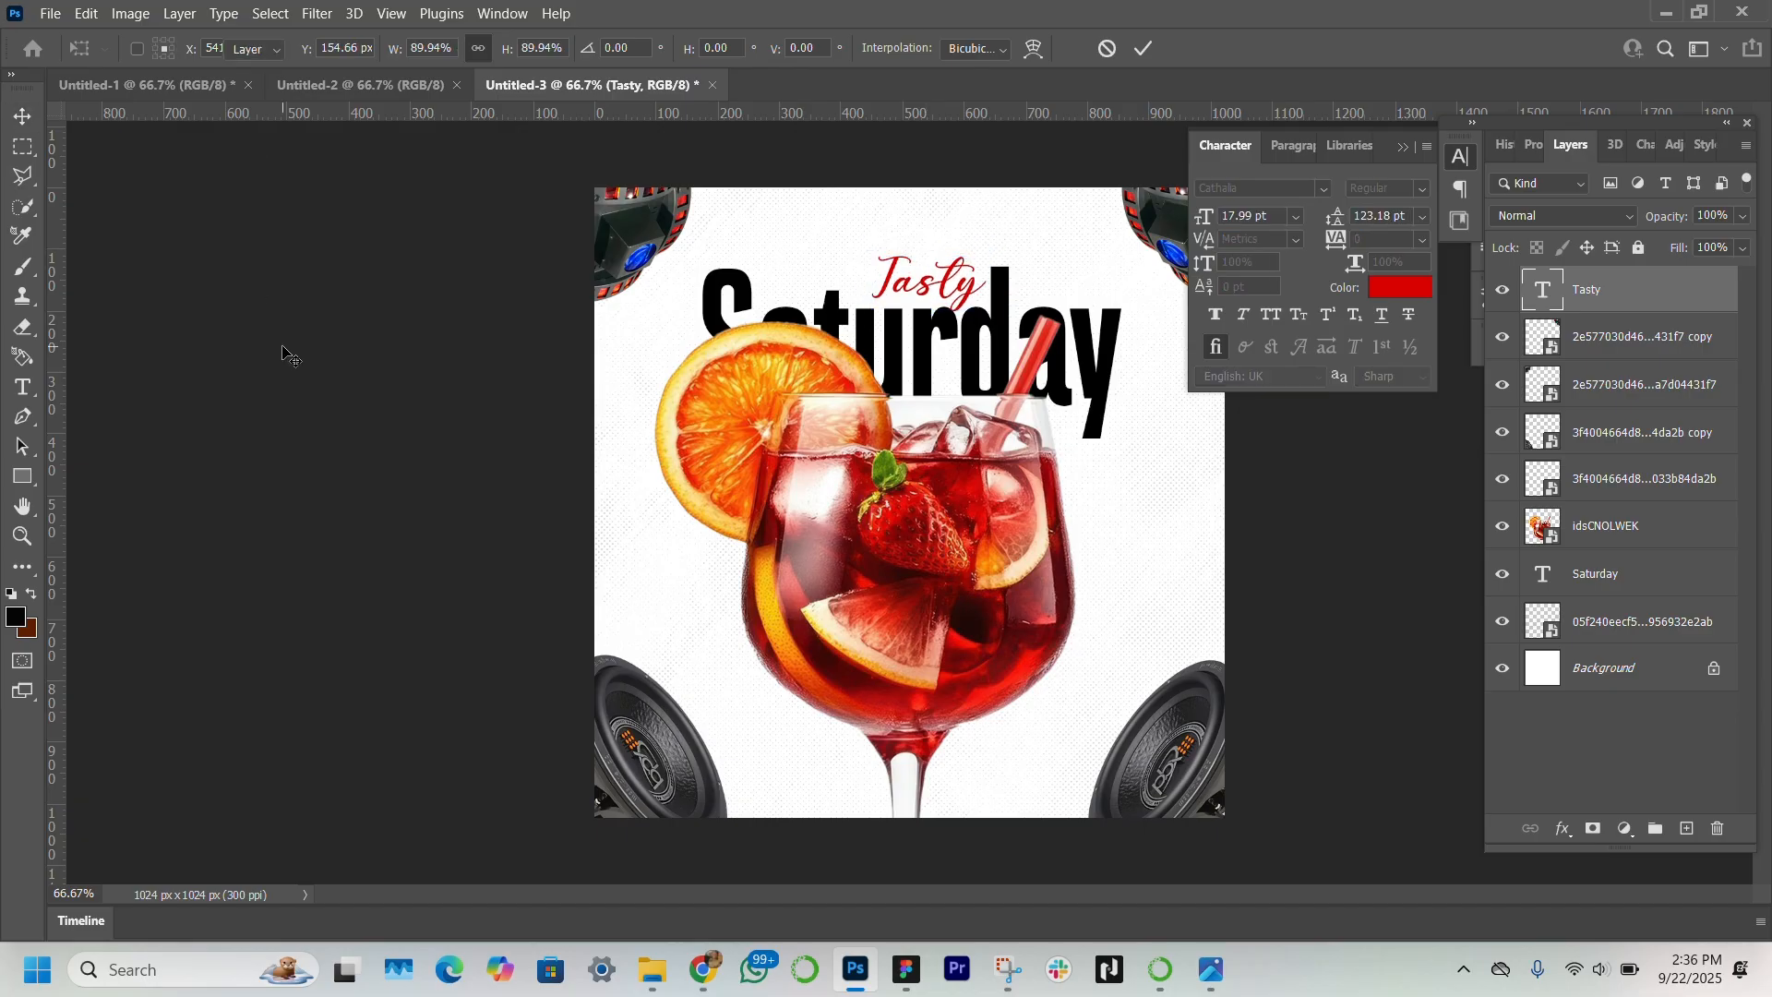
left_click(282, 355)
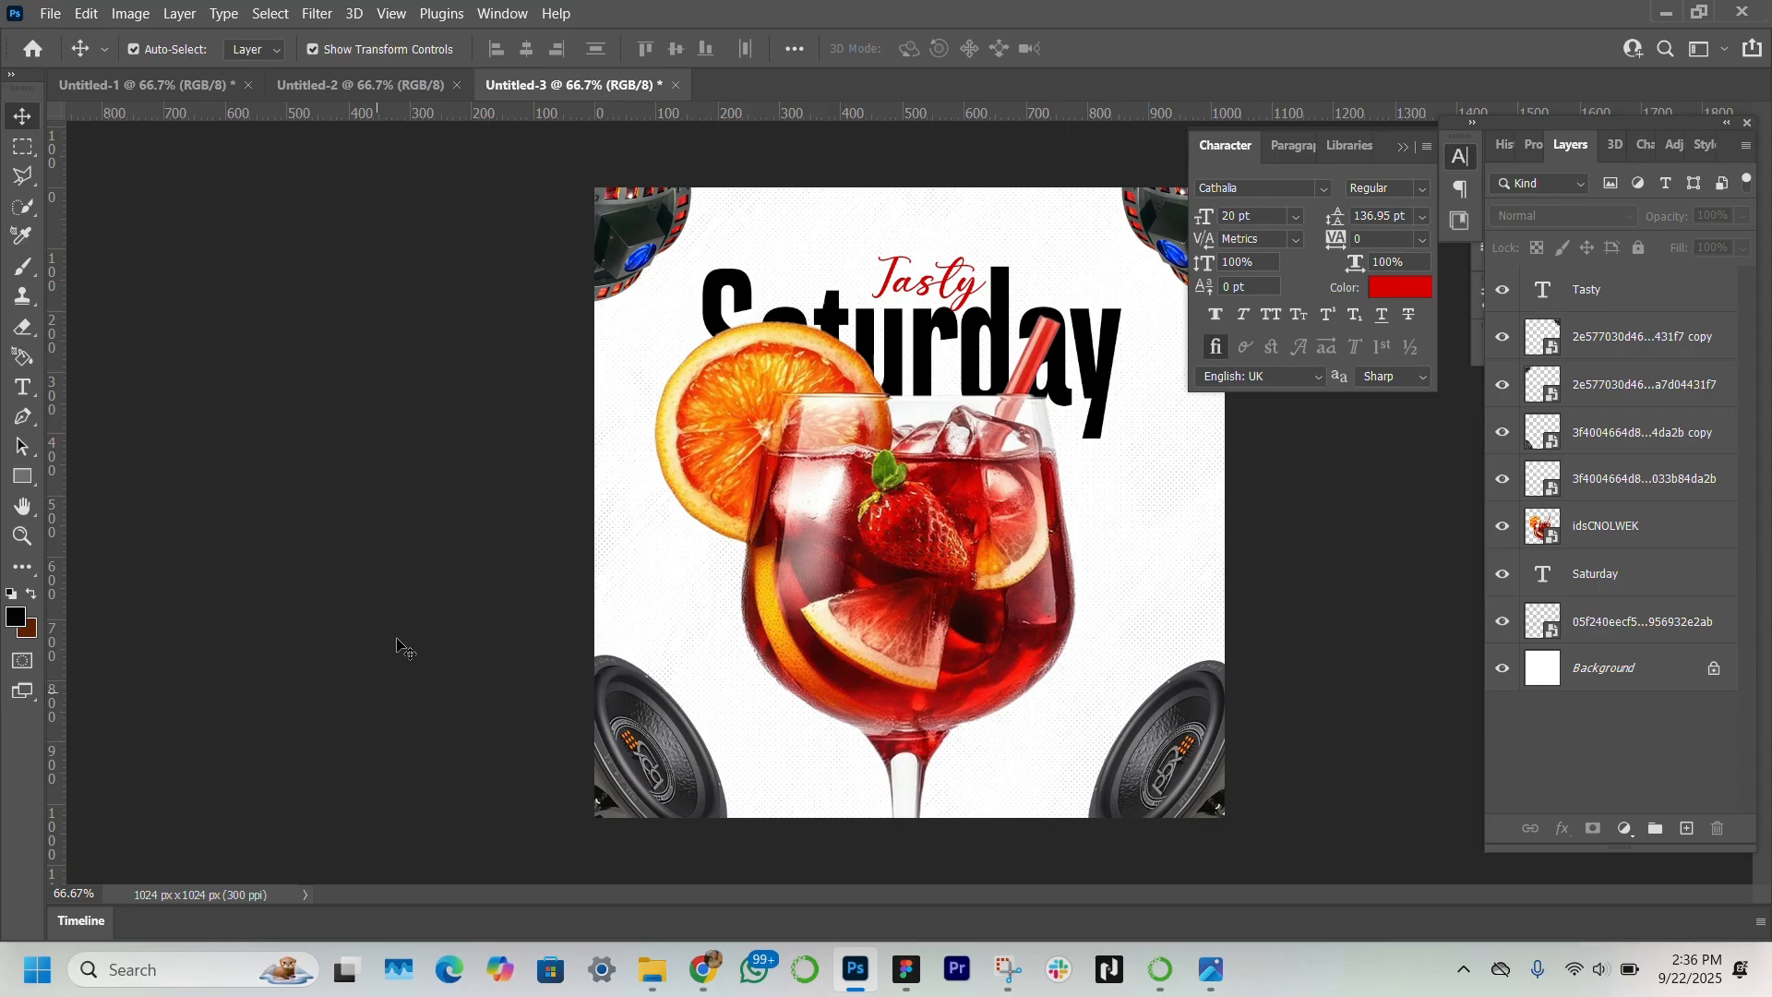
Step: Add a horizontal text layer reading "Dj Poupins" below the glass bowl, to the left of the stem
left_click(22, 387)
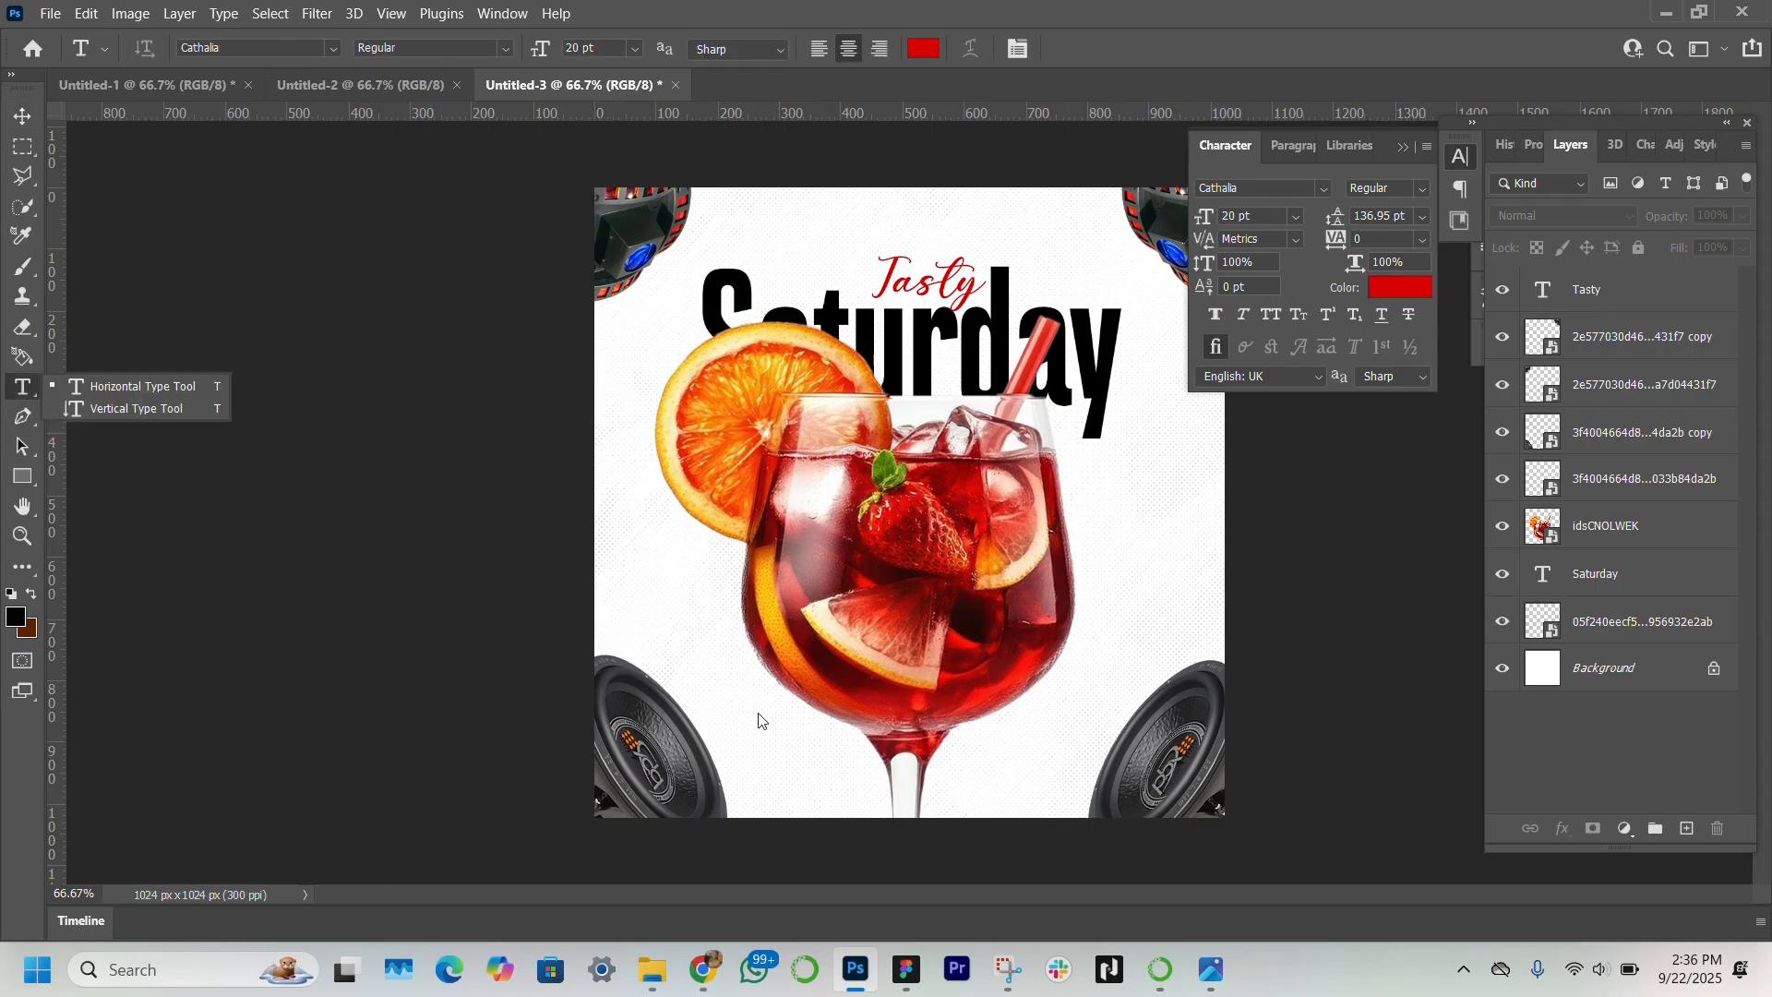
left_click(758, 755)
left_click(757, 756)
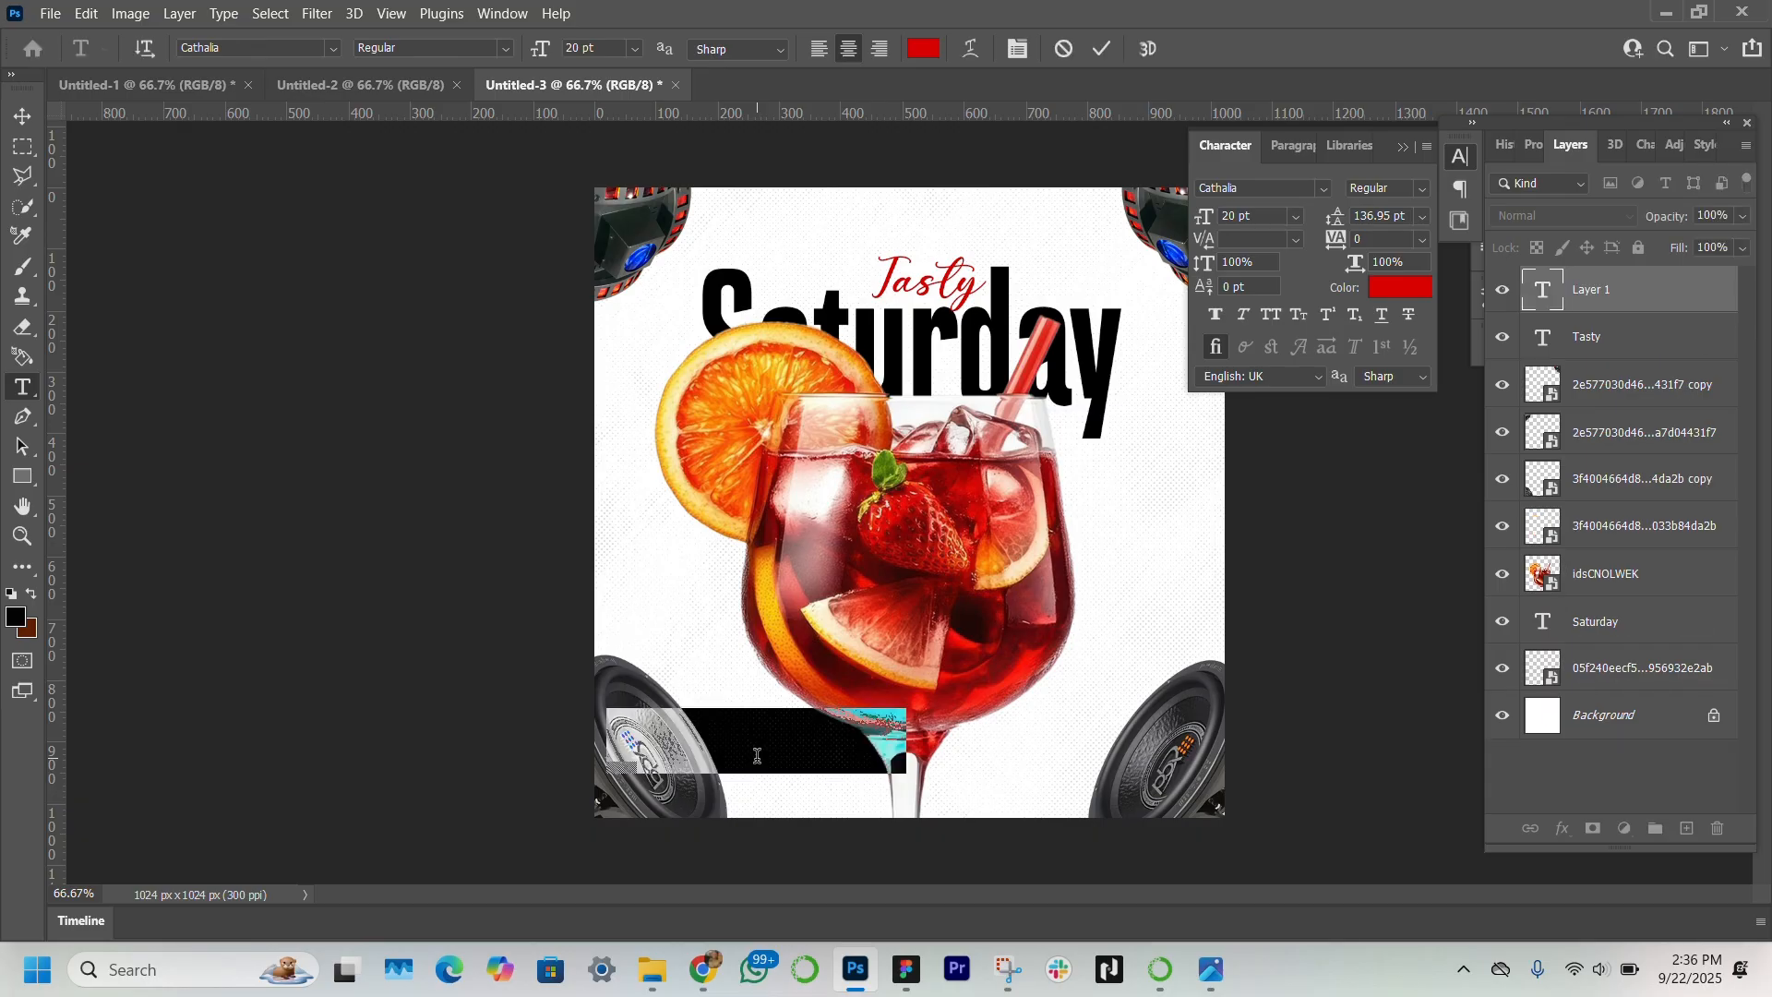
type("dj")
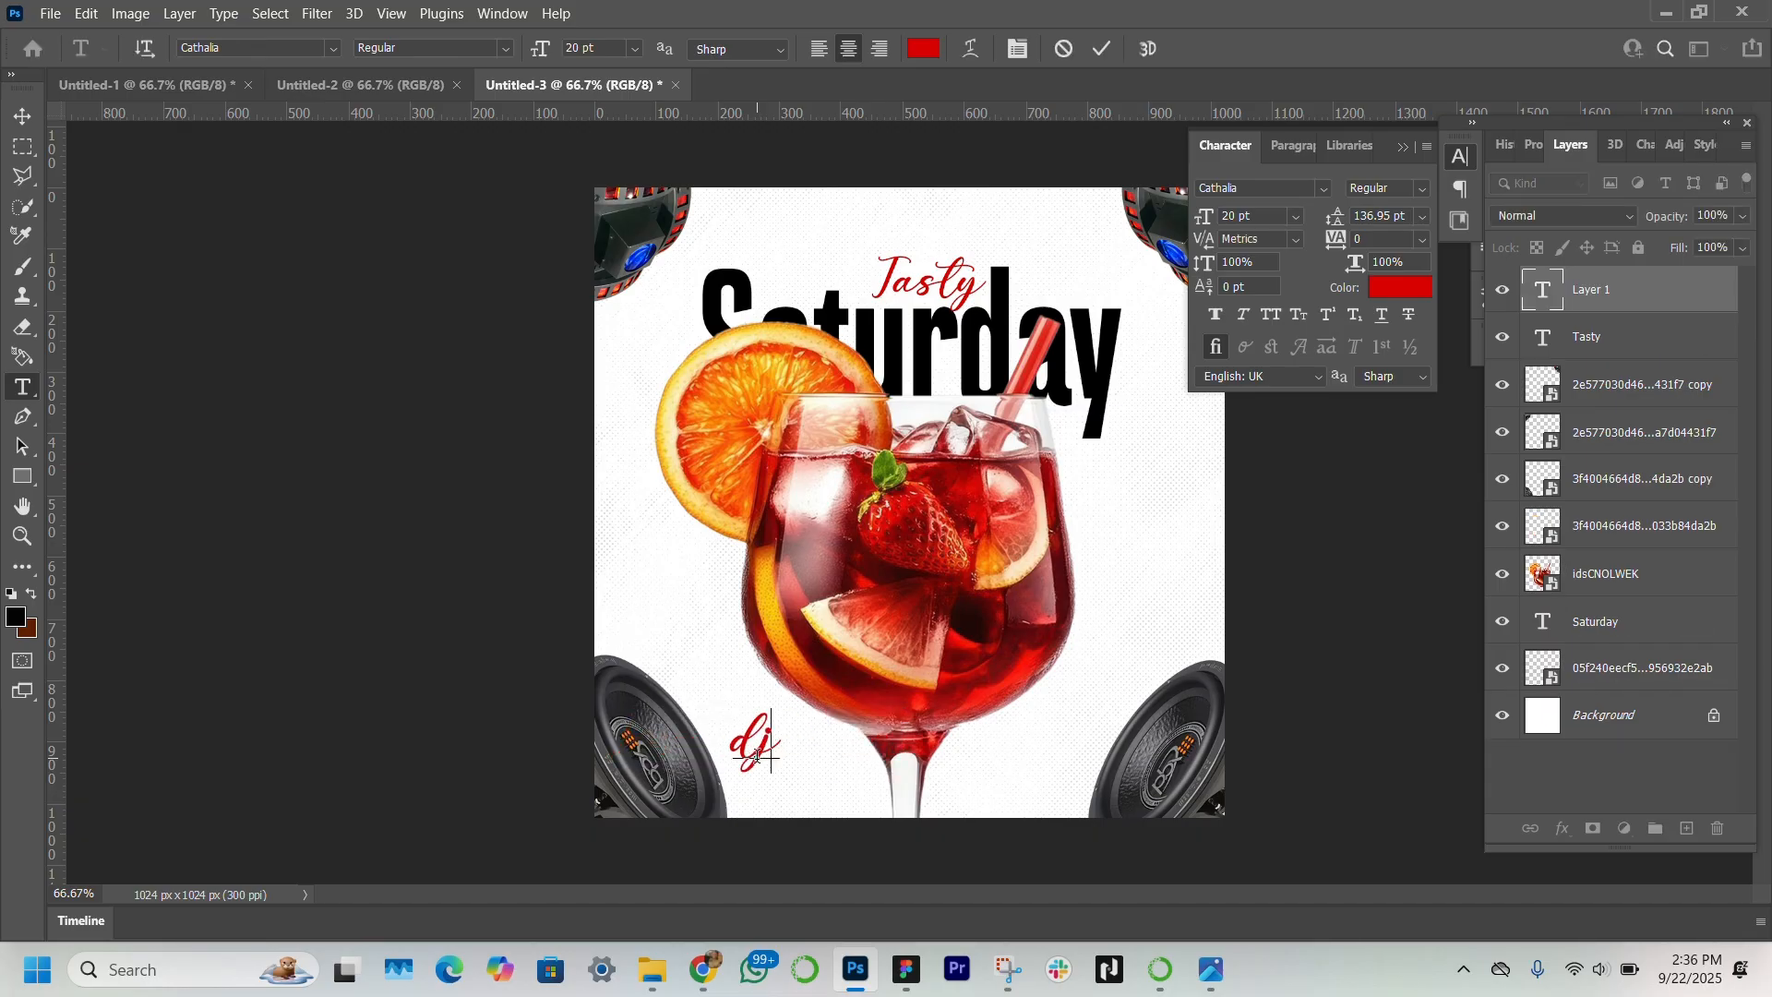
key("BackSpace")
key("BackSpace")
type("d")
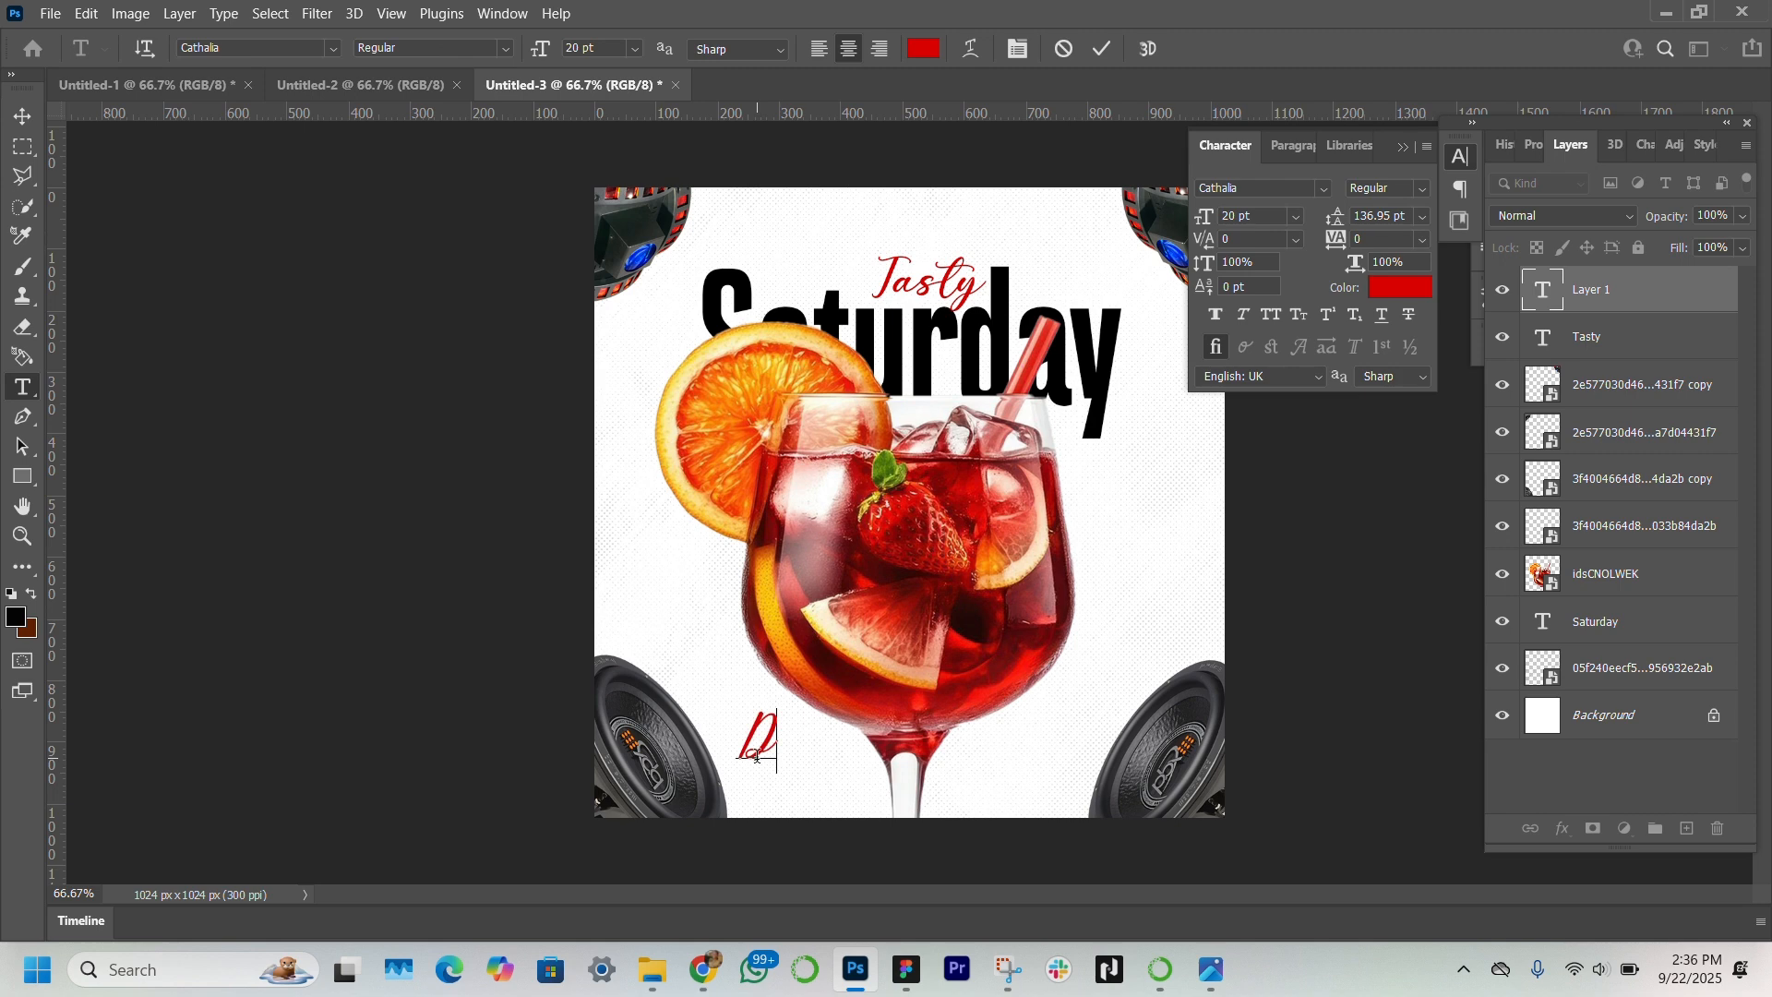
type("jpo")
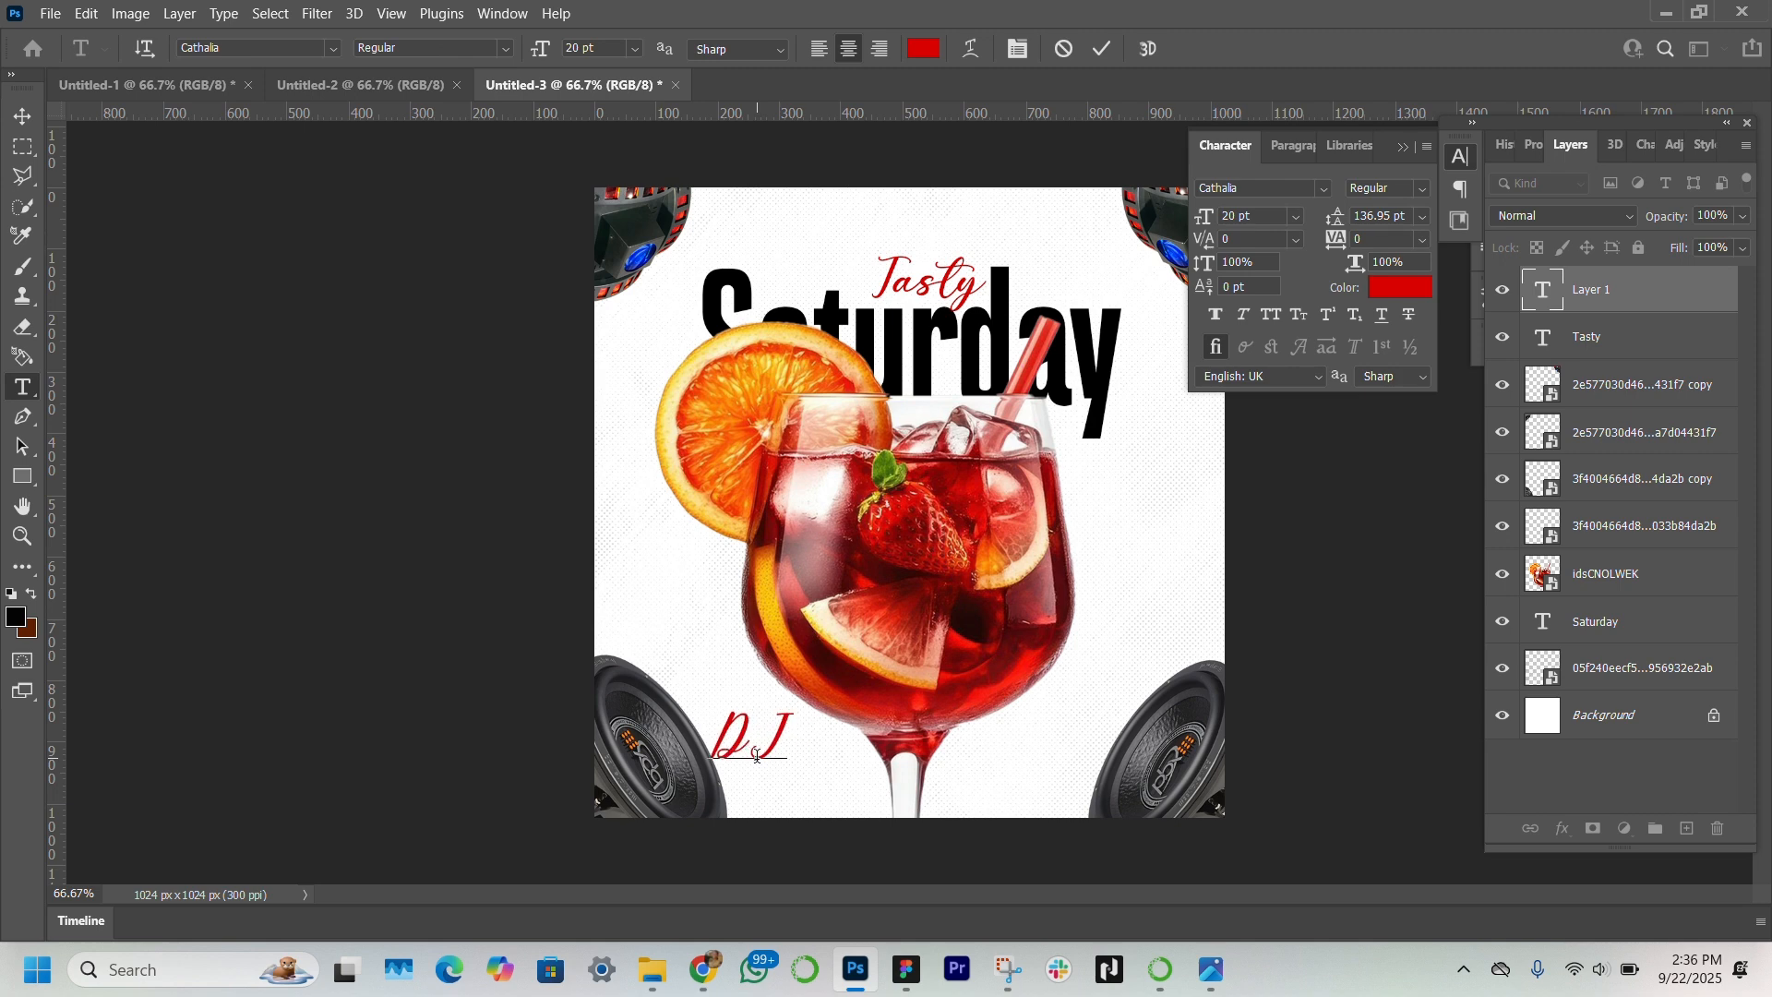
type("UPINS")
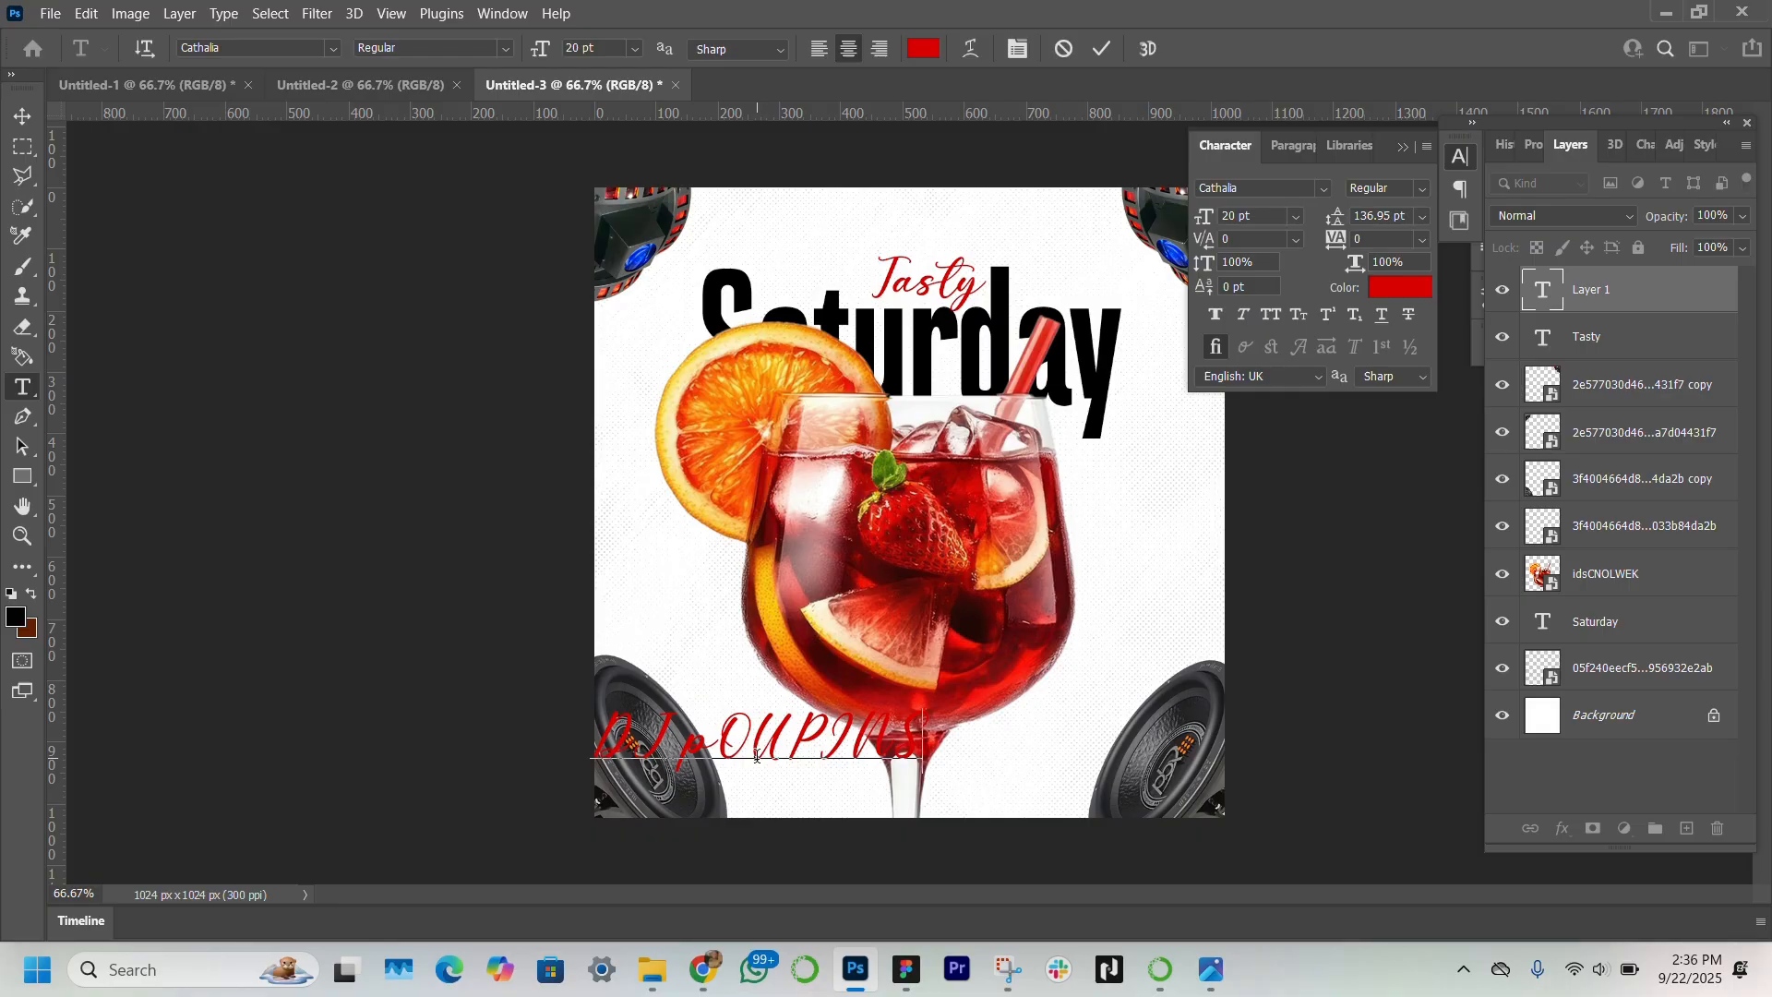
key("ctrl")
key("ctrl+a")
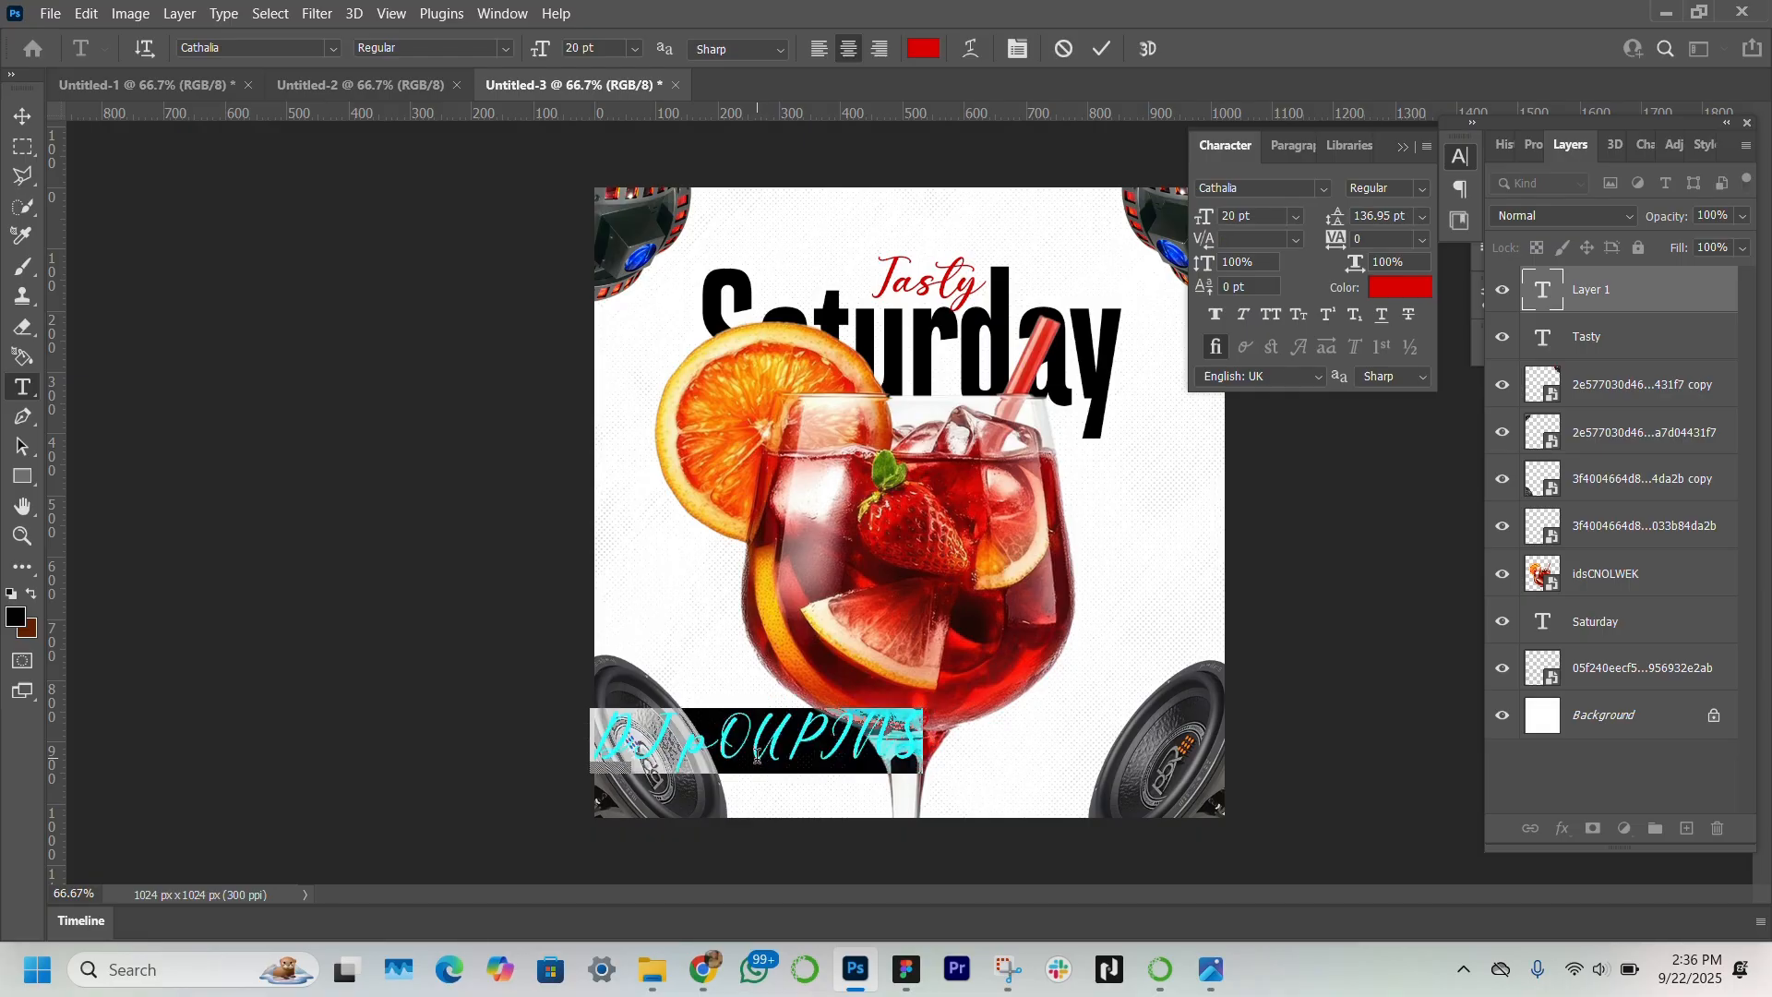
type("Dj P")
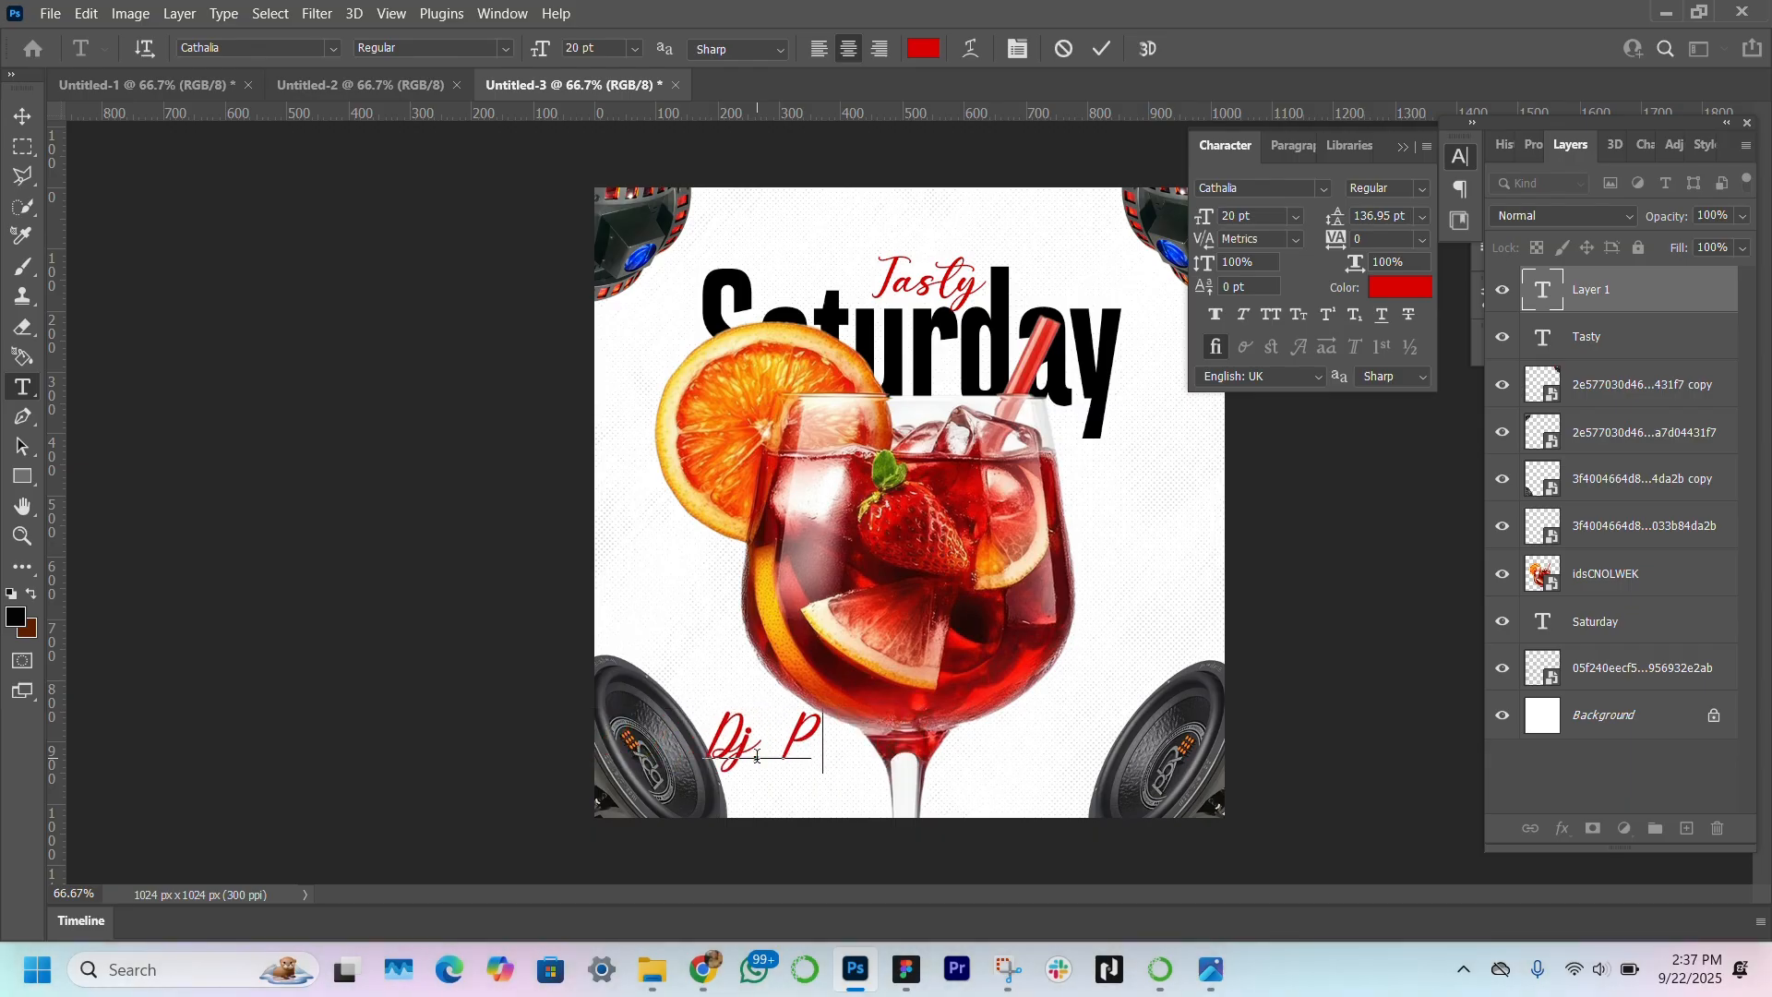
type("oupins")
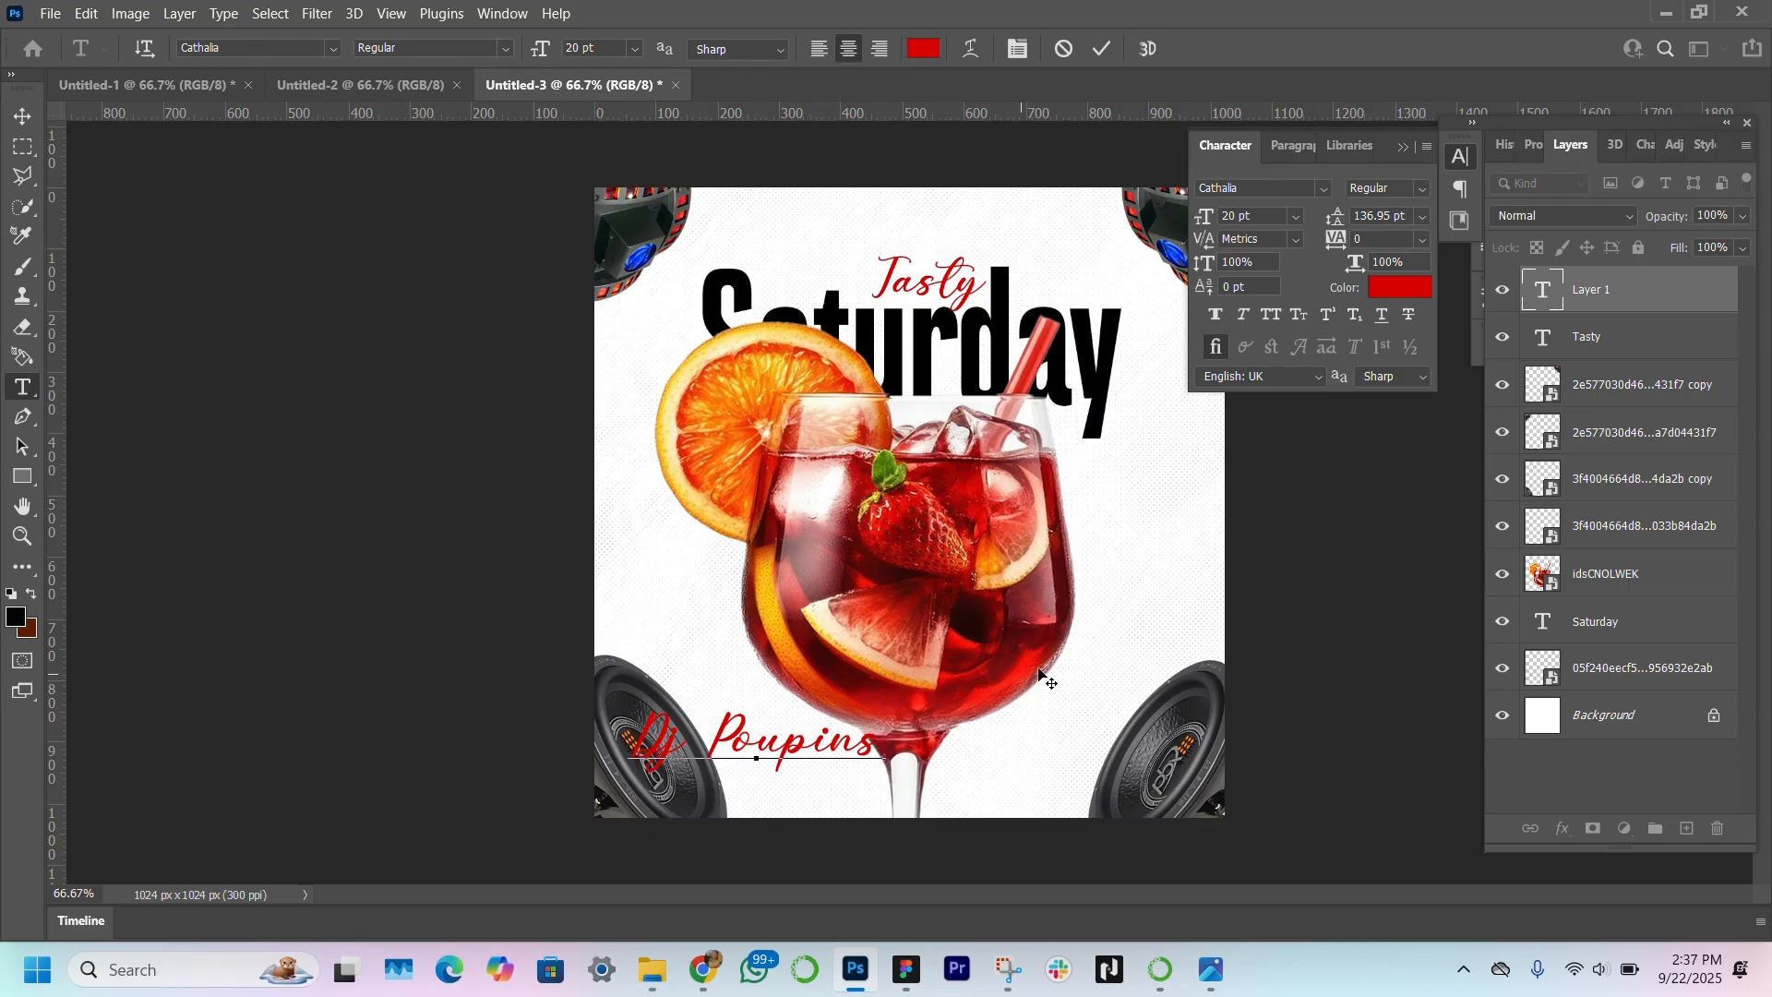
Step: Color the whole "Dj Poupins" text black and commit the text layer
left_click(1396, 286)
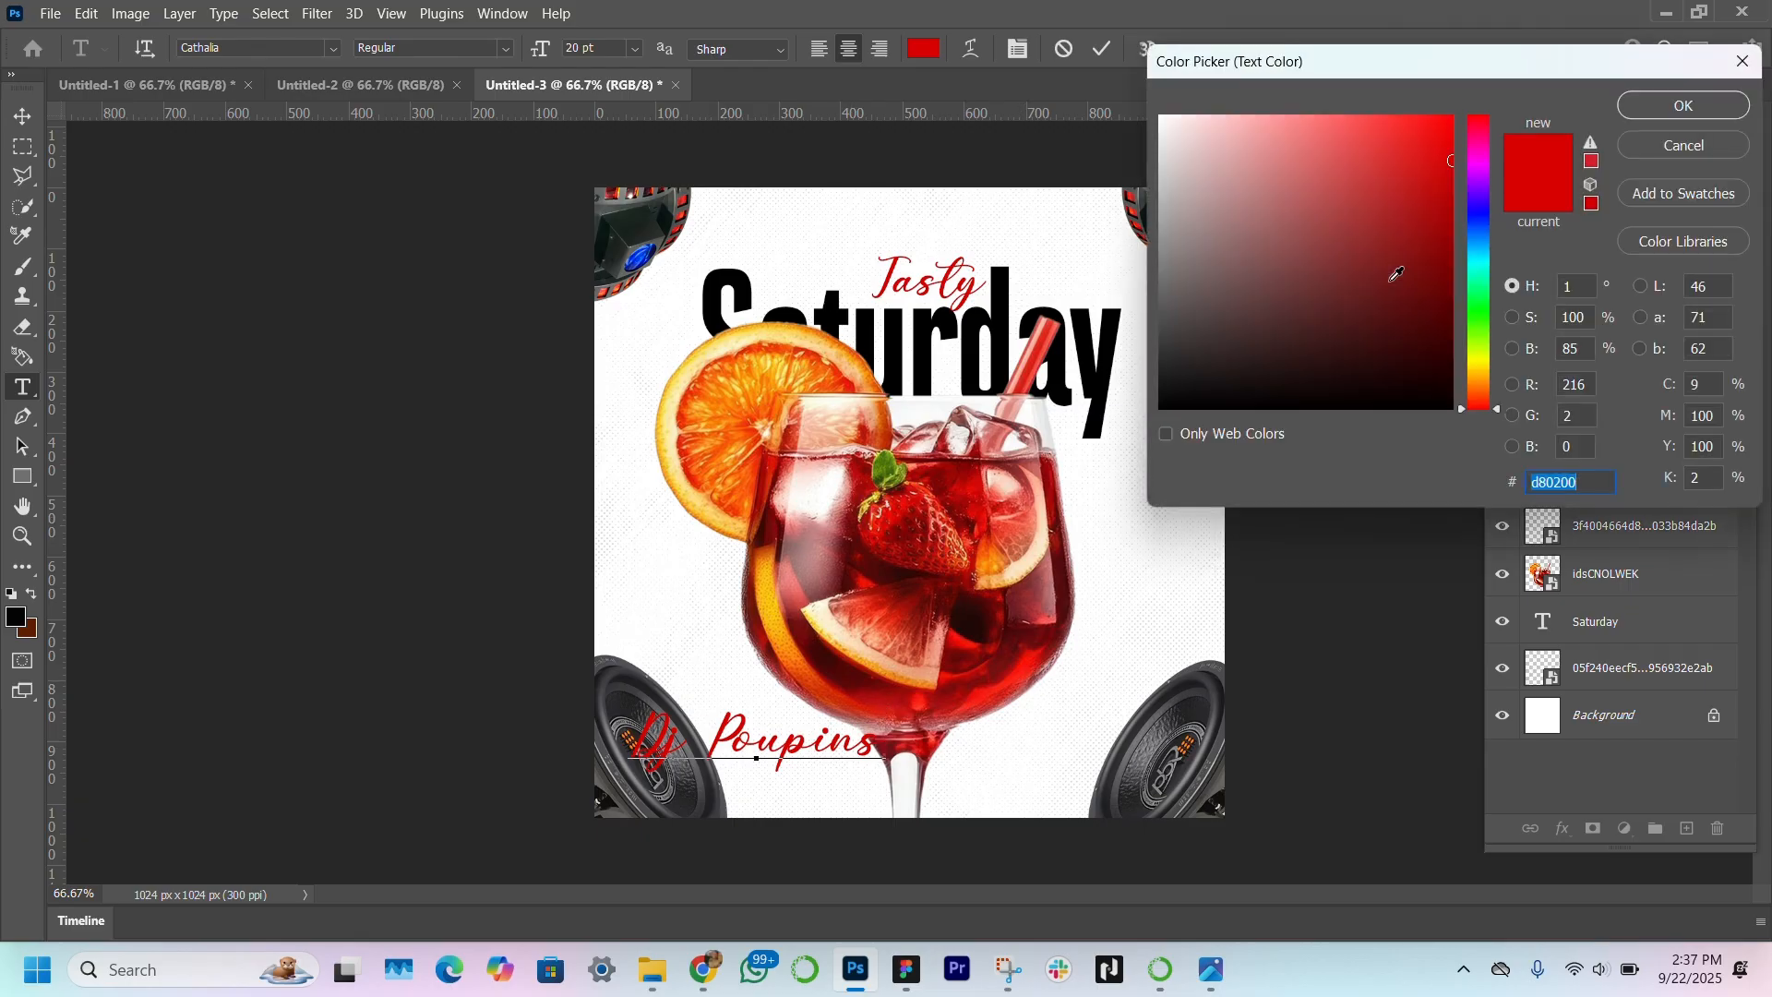
left_click(1666, 110)
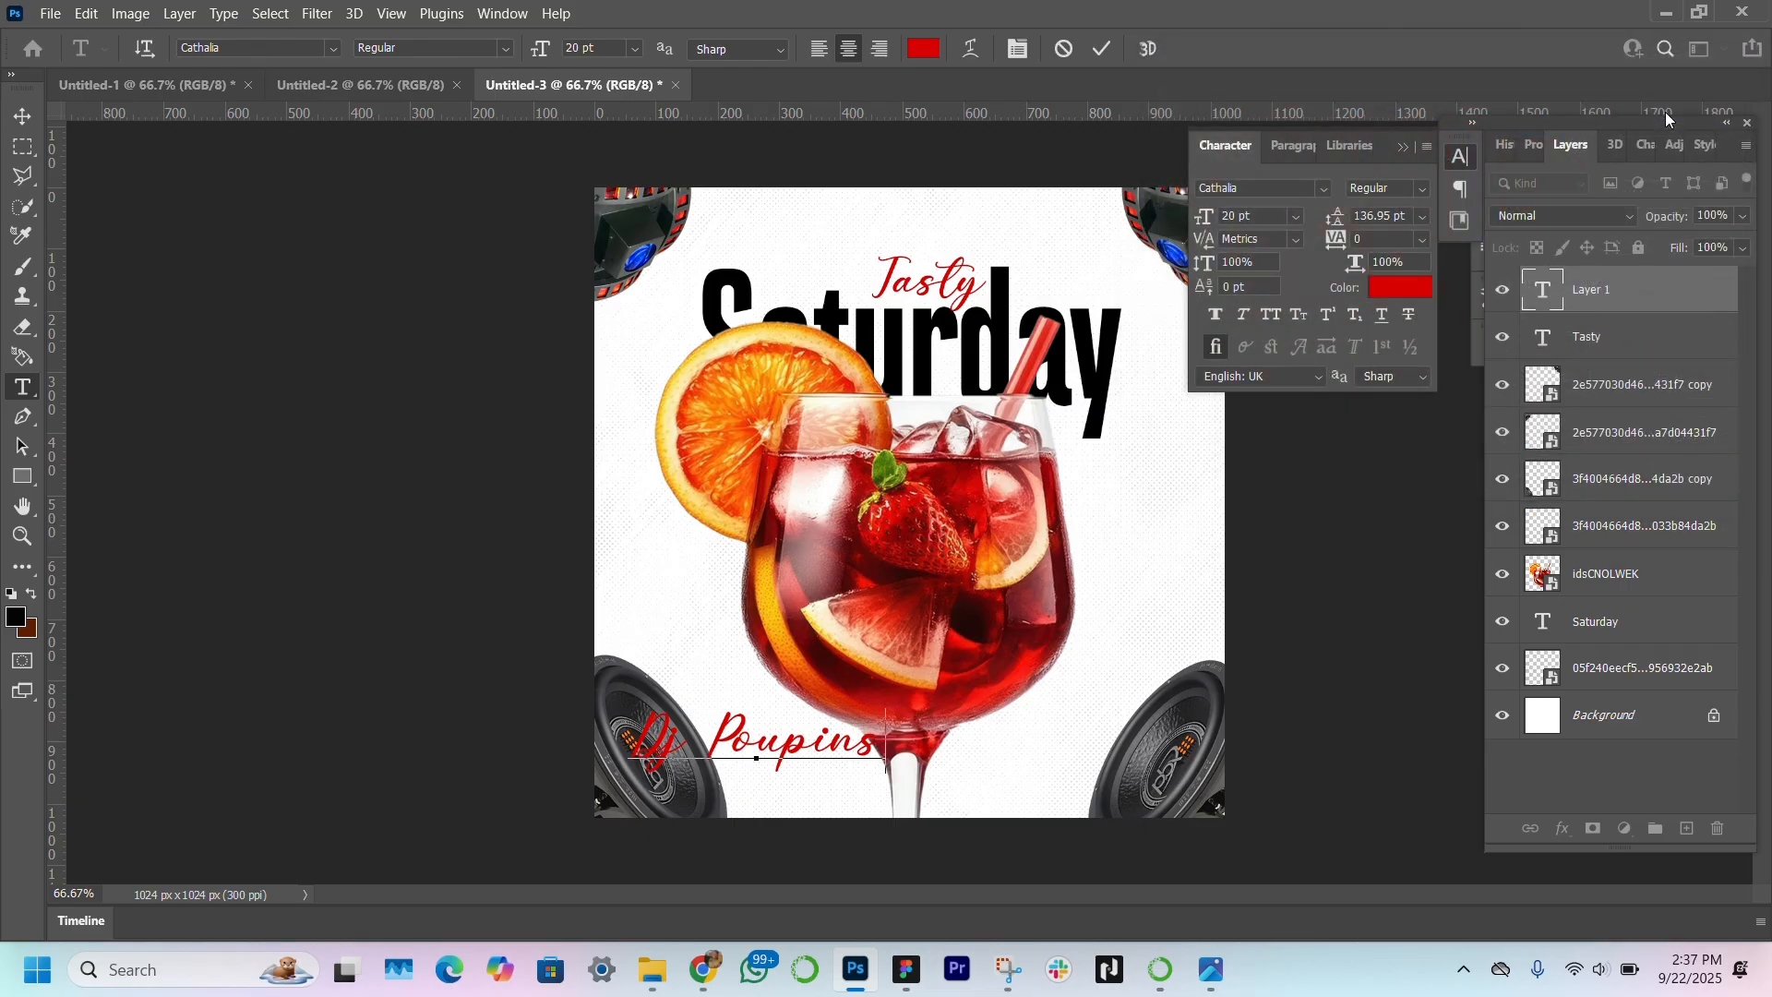
key("ctrl+a")
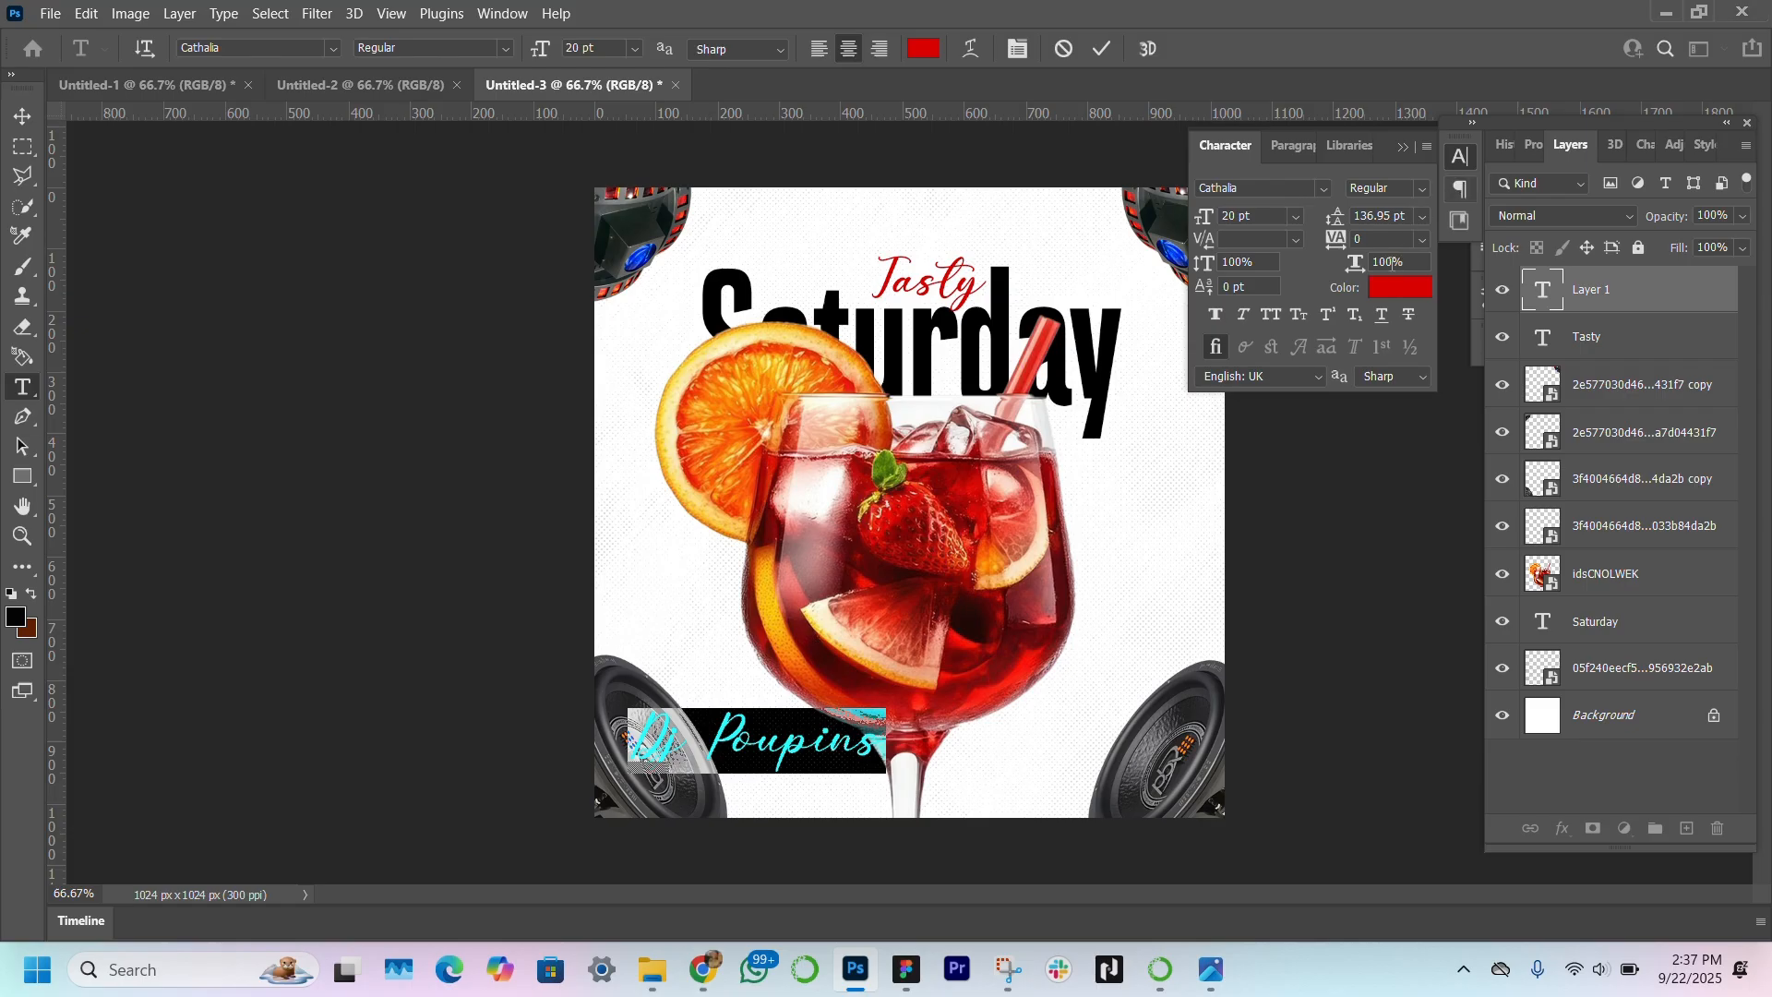
left_click(1389, 291)
left_click(1119, 404)
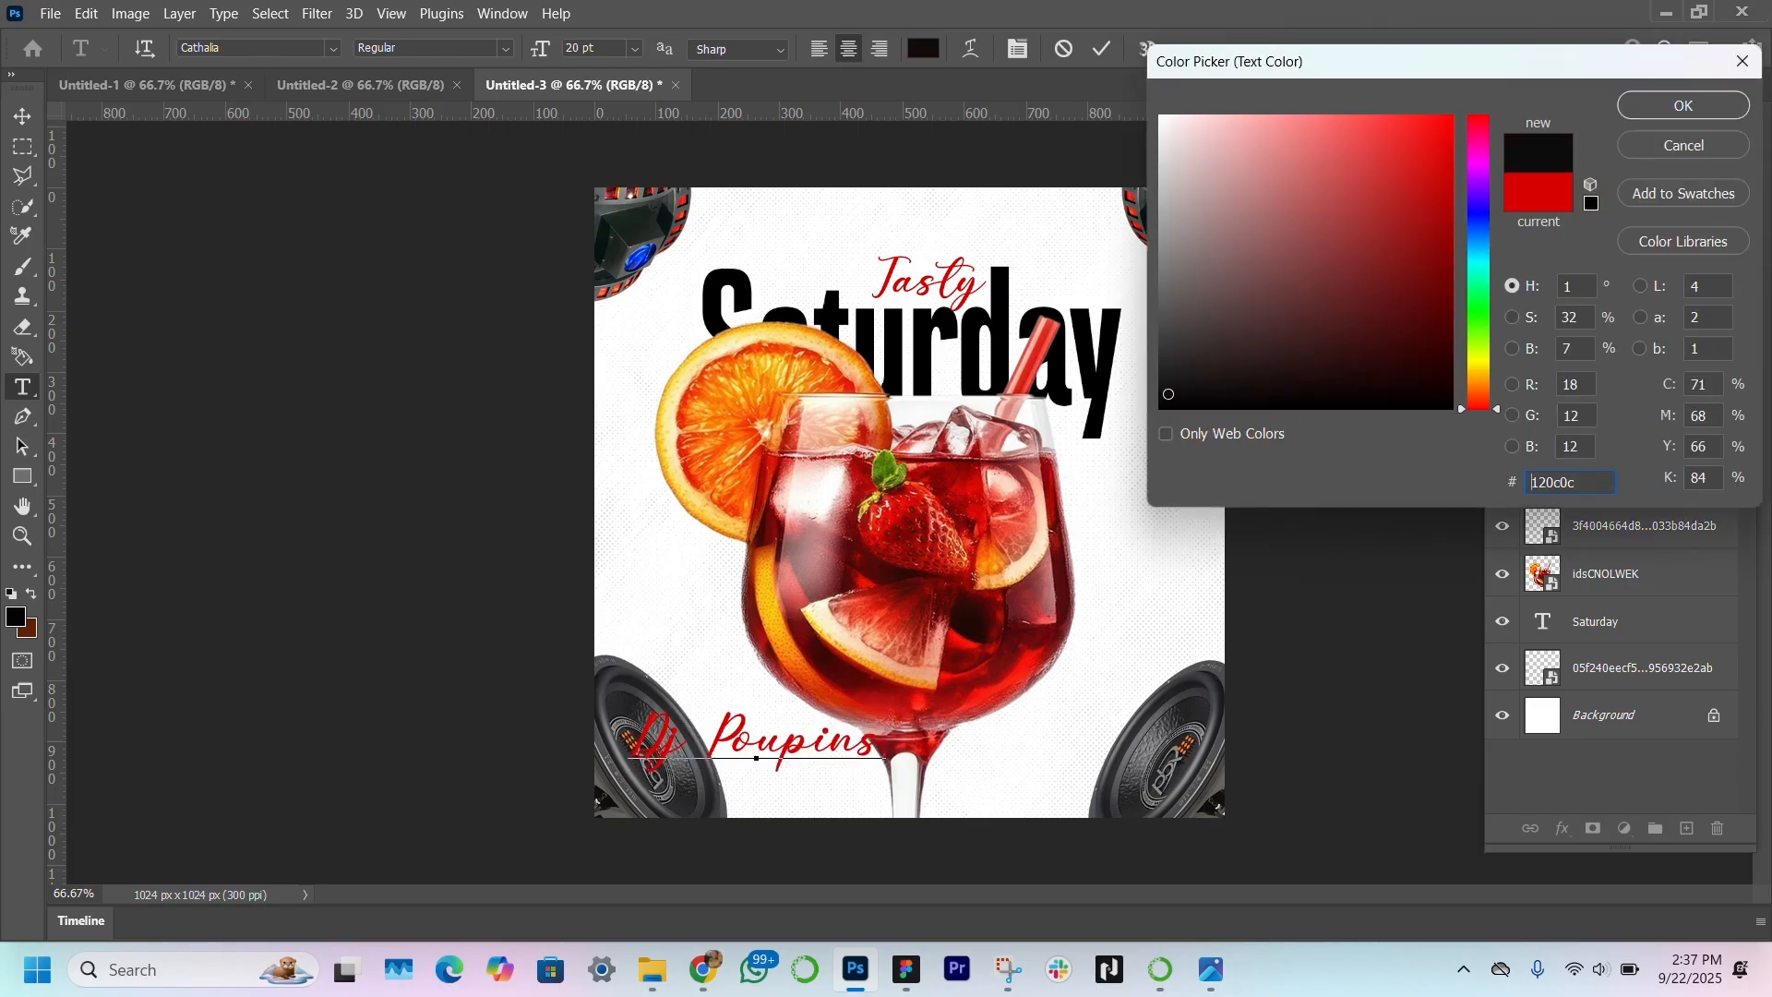
left_click(1657, 105)
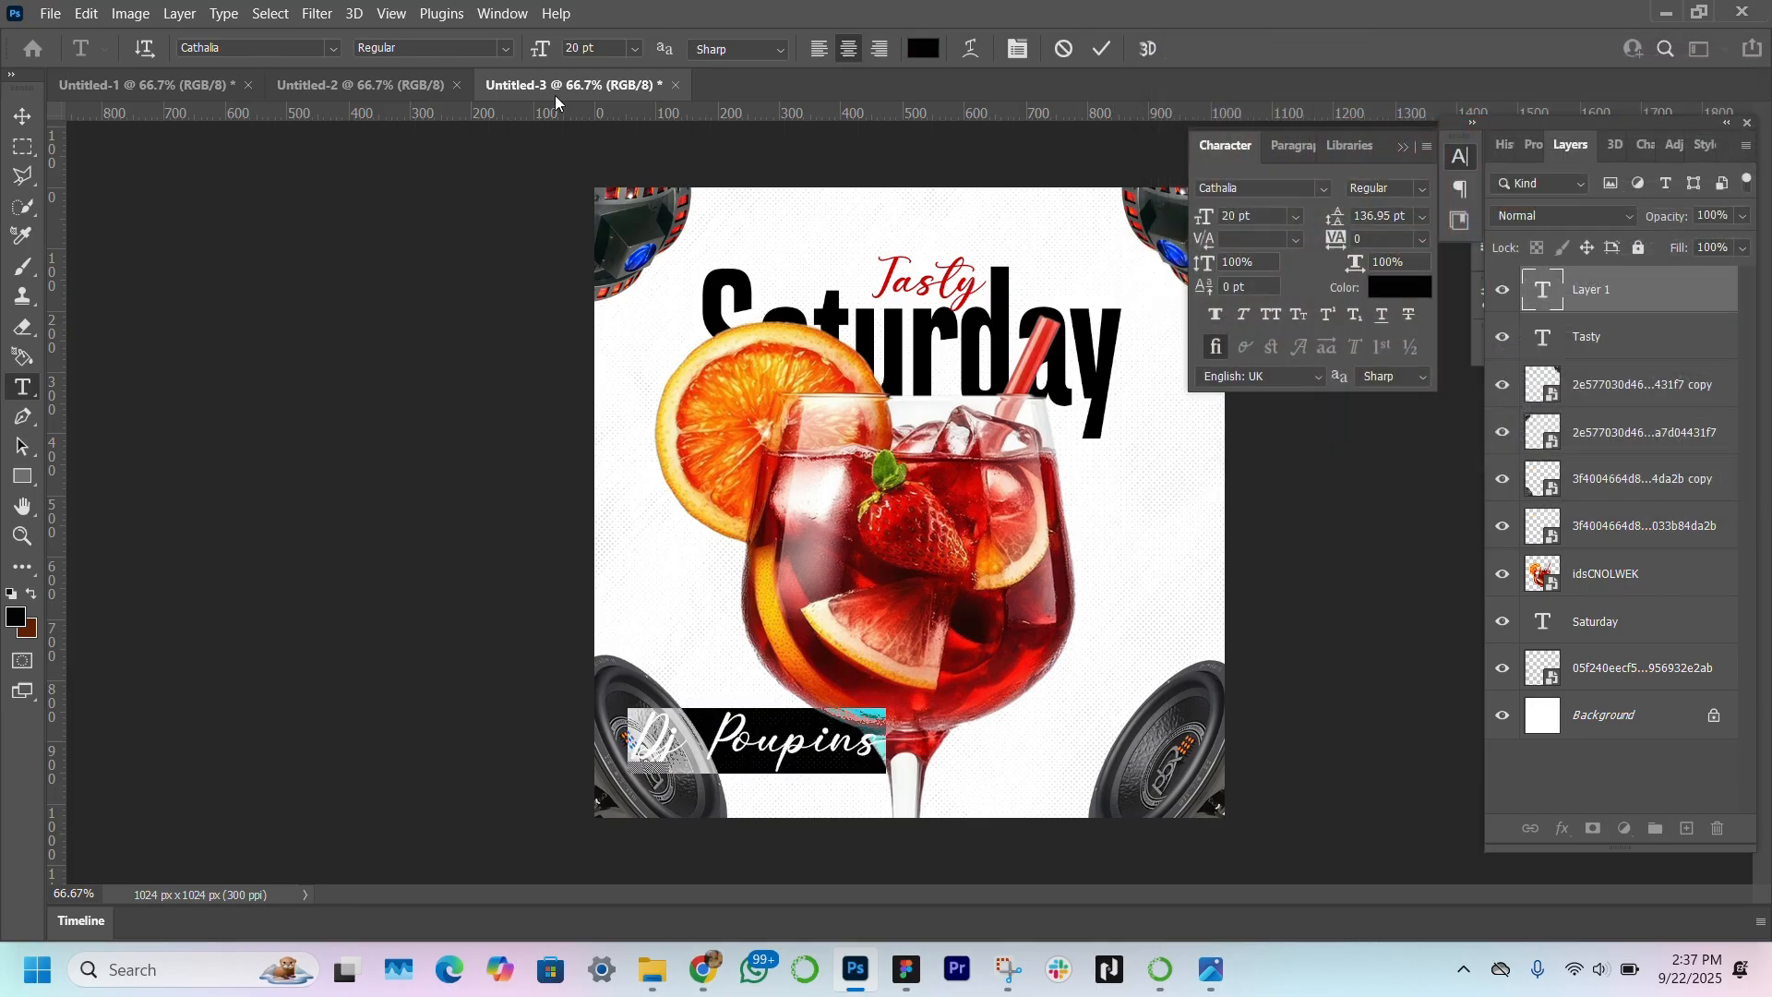
left_click(18, 120)
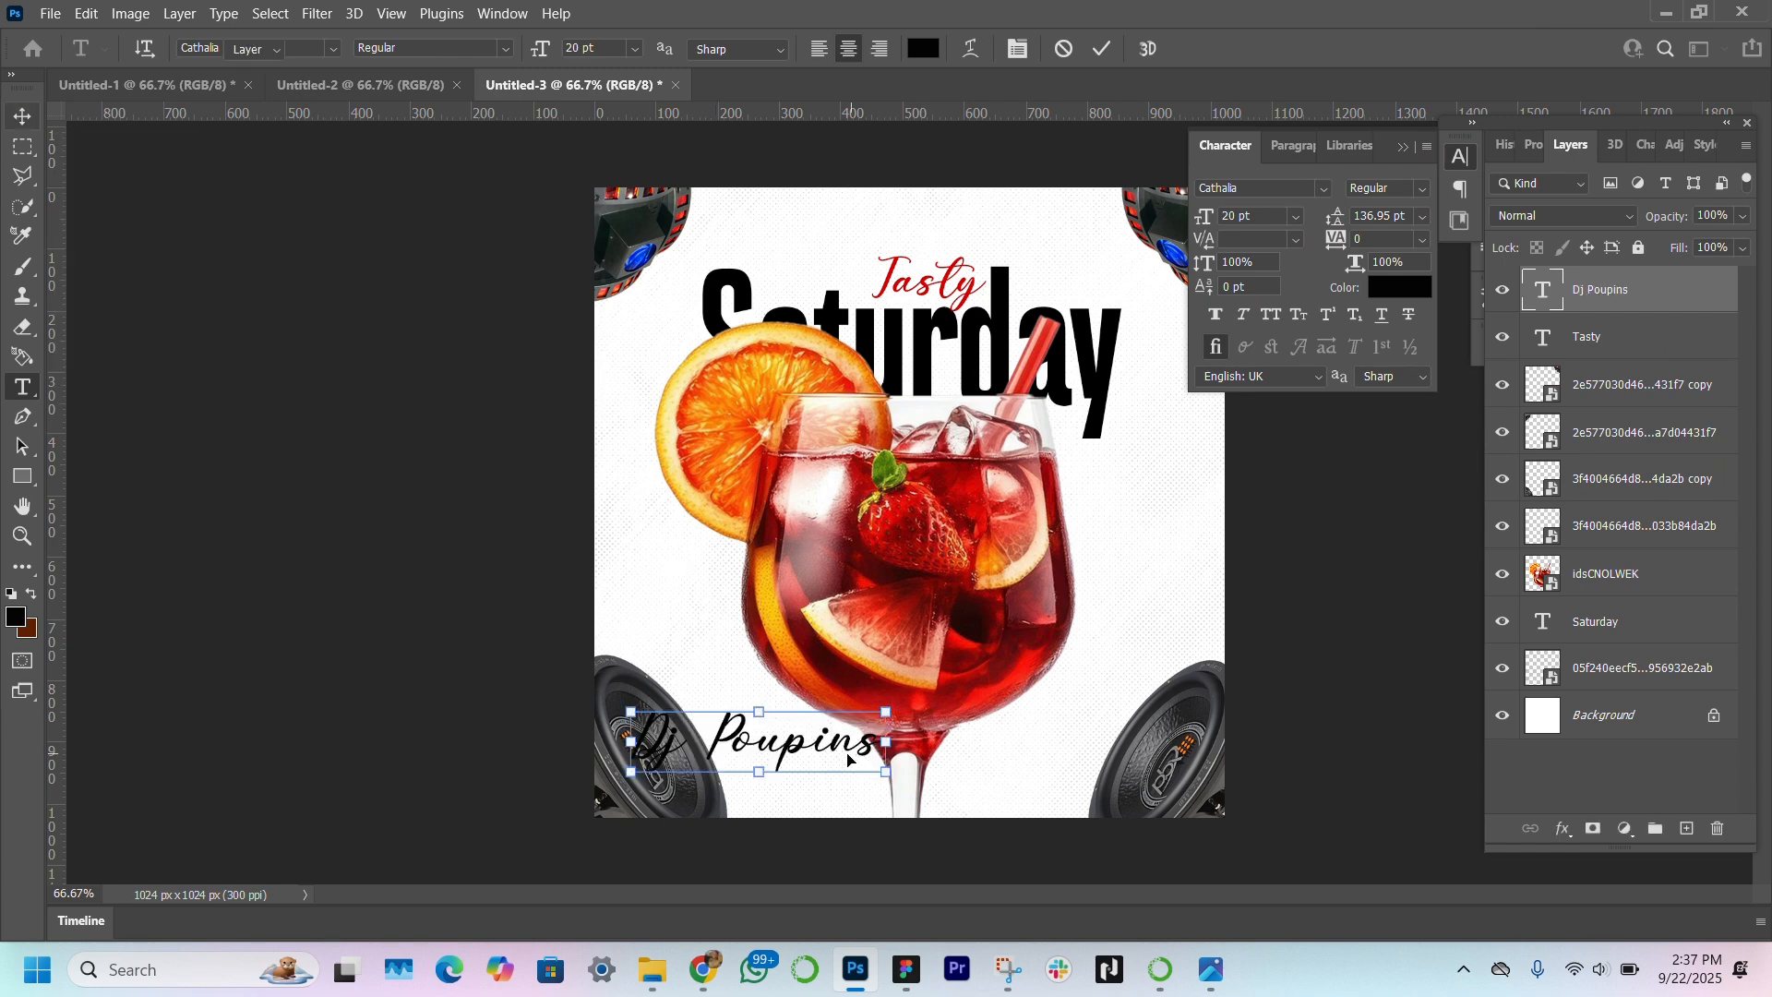
Step: Scale "Dj Poupins" down to about 12.15 pt and place it between the lower-left speaker and the glass stem
key("ctrl+t")
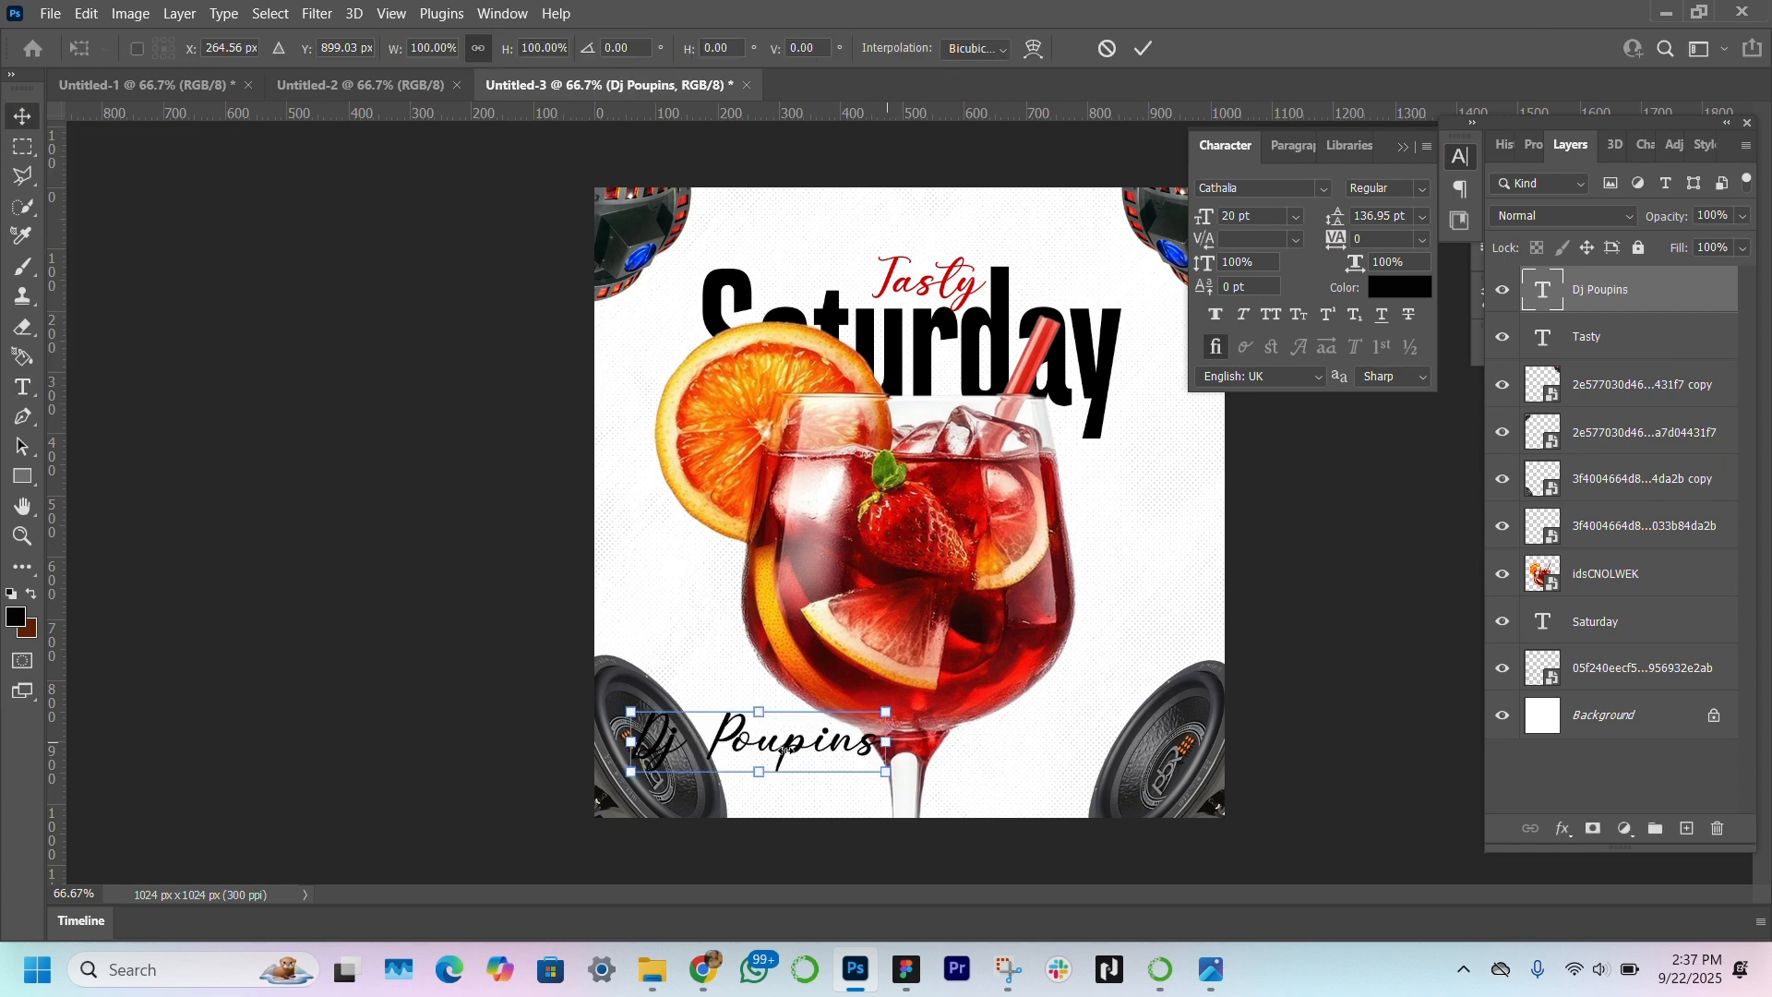
left_click_drag(886, 740, 787, 760)
key("Return")
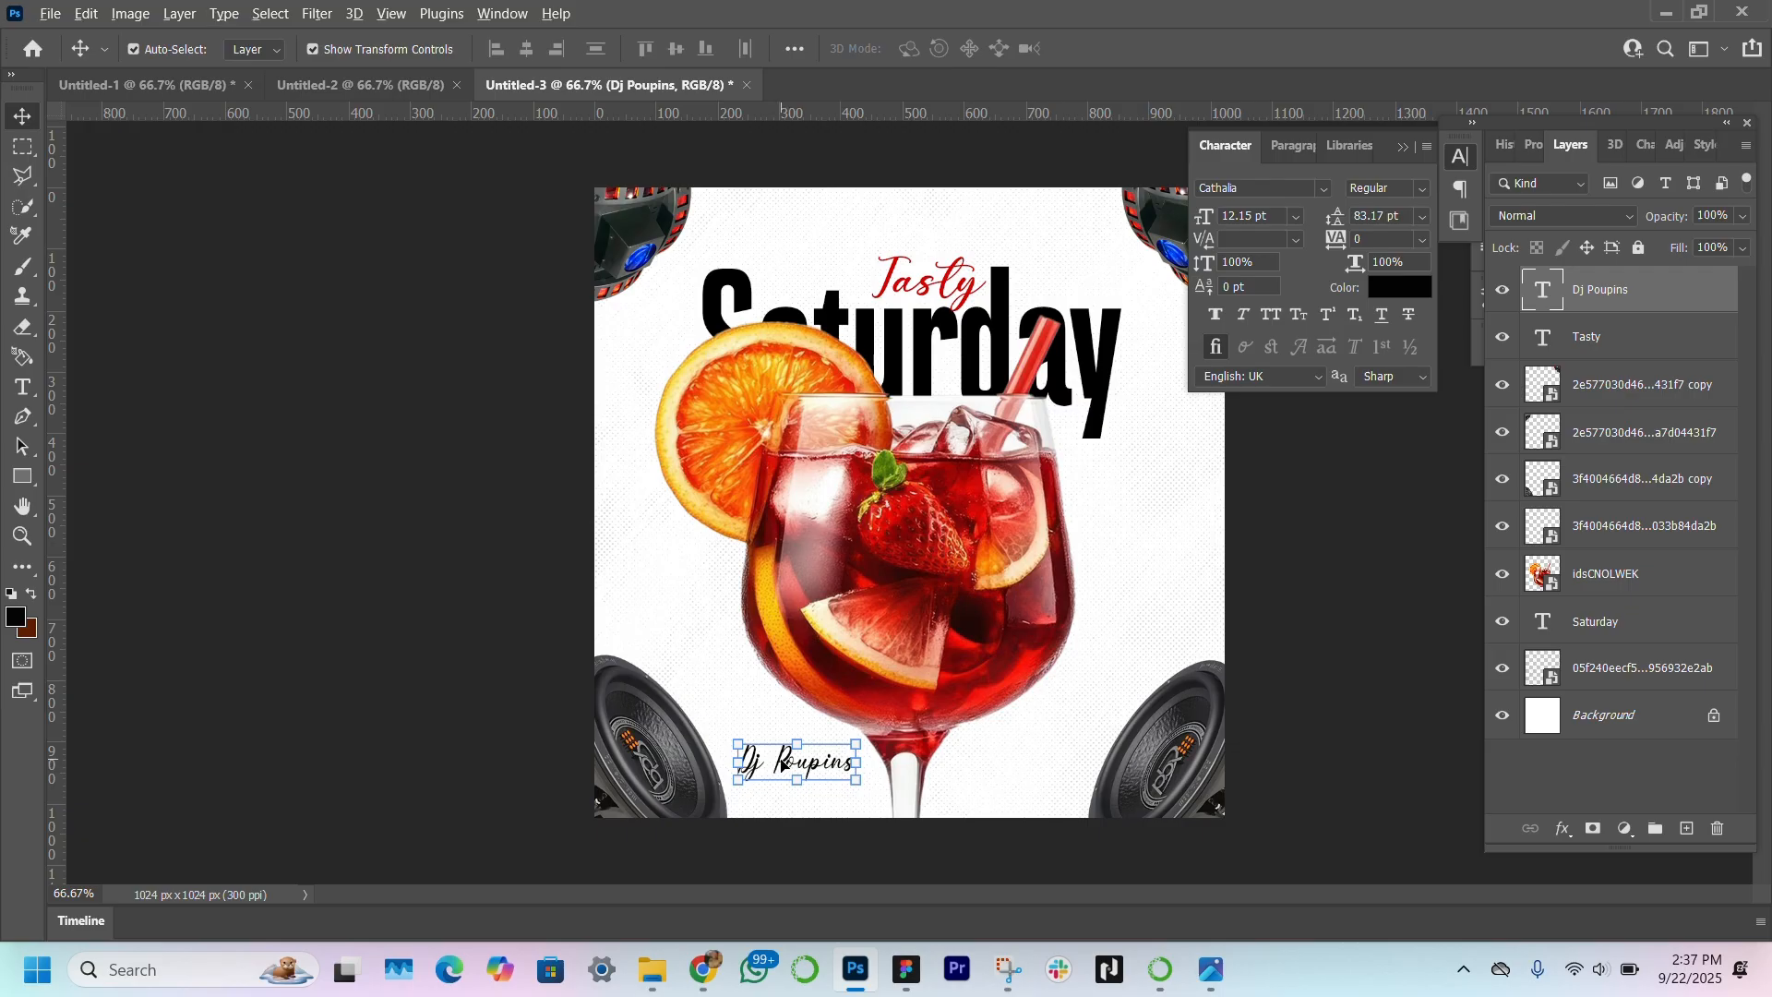
Step: Duplicate "Dj Poupins" to the other side of the glass stem and change the copy's text to "Big Dog"
left_click_drag(783, 764, 996, 764)
double_click(997, 762)
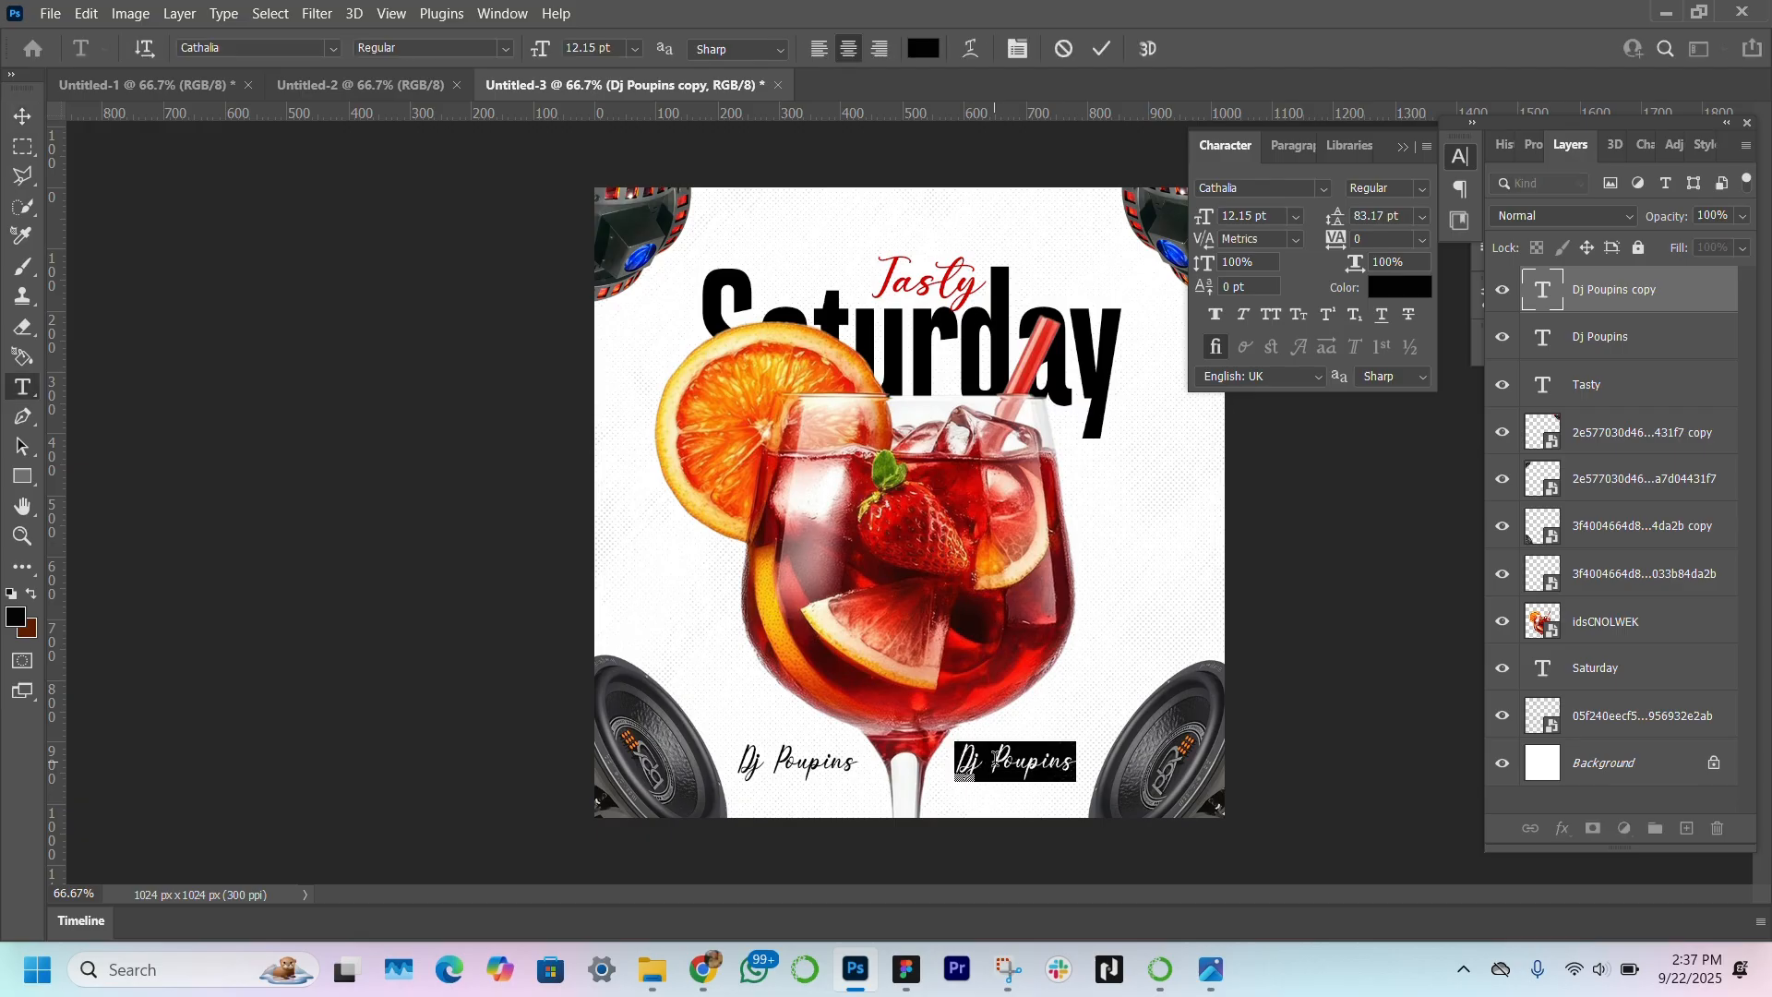
type("Big Dod")
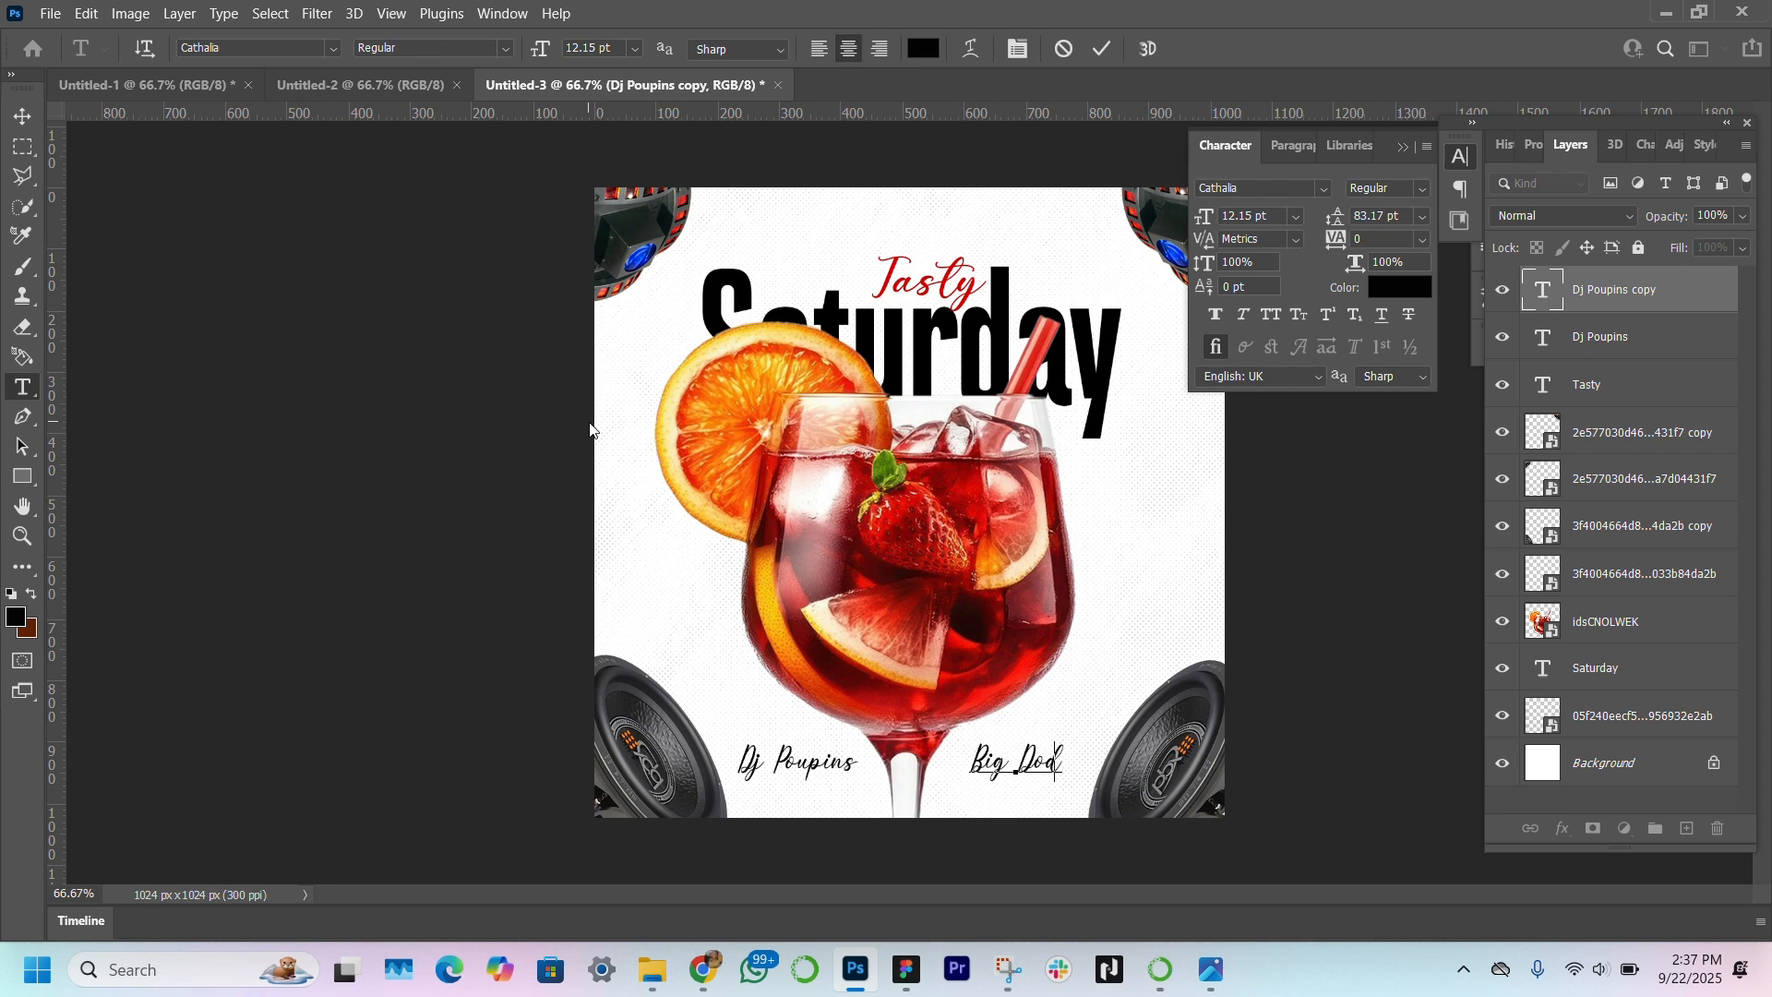
key("BackSpace")
type("g")
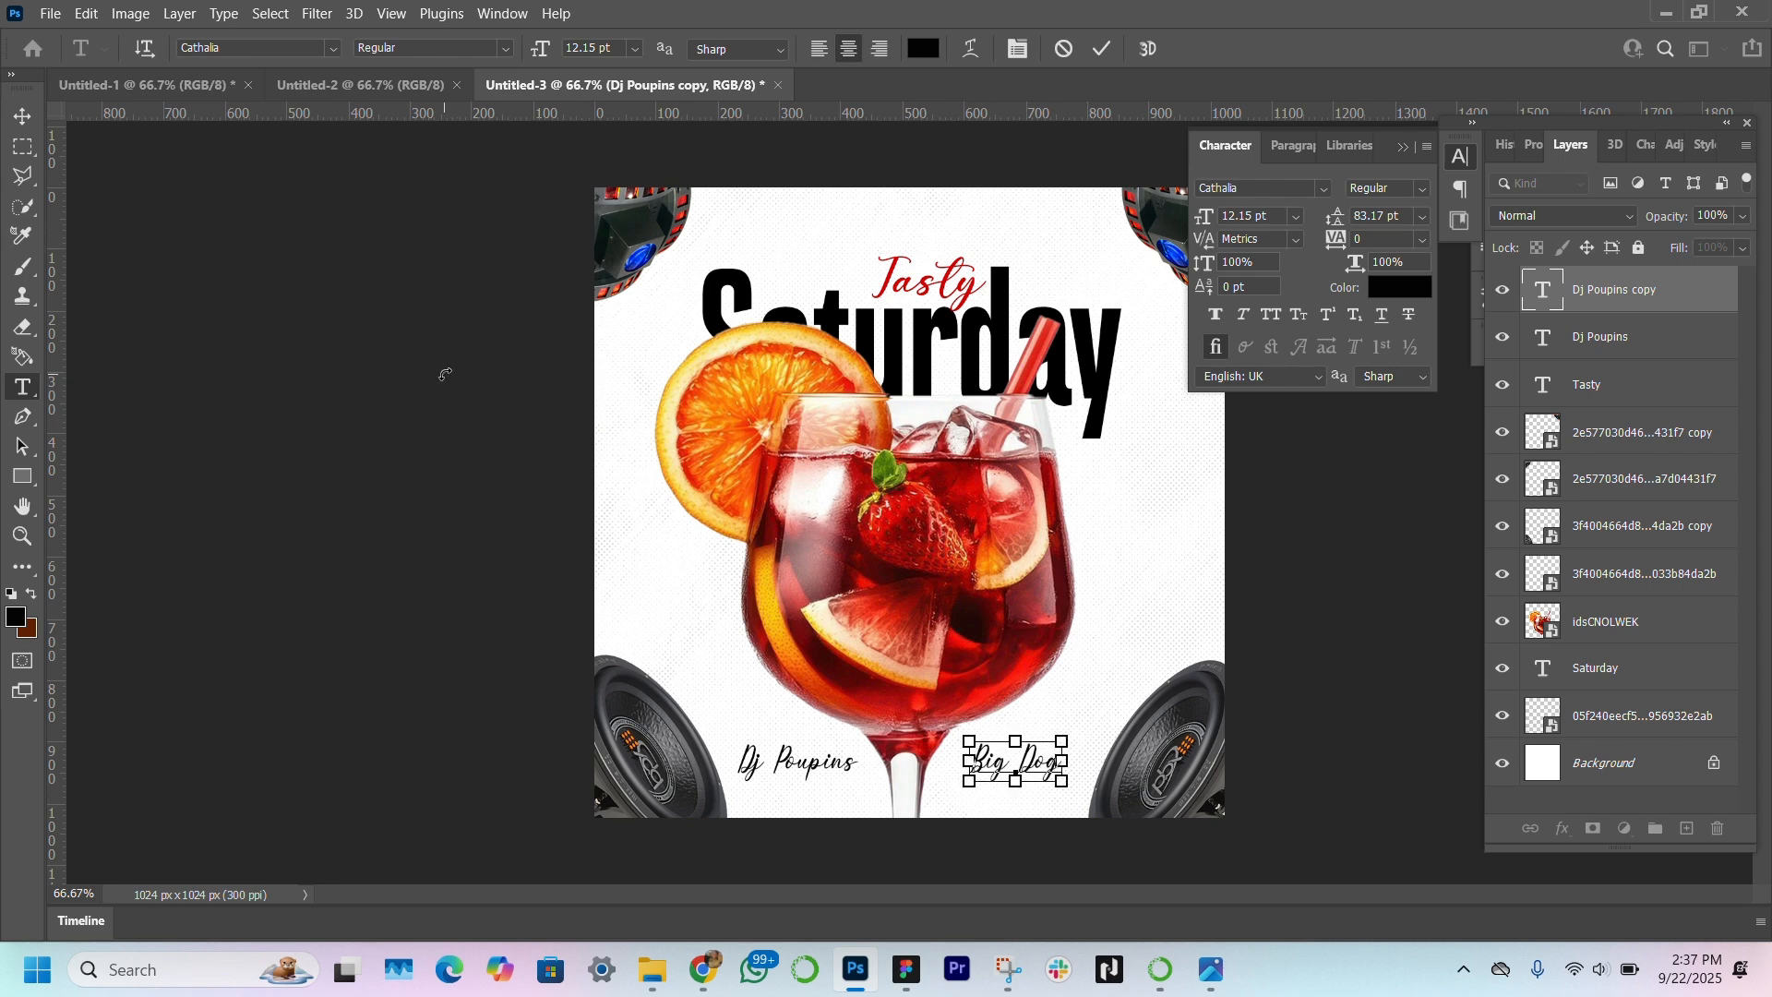
left_click(23, 116)
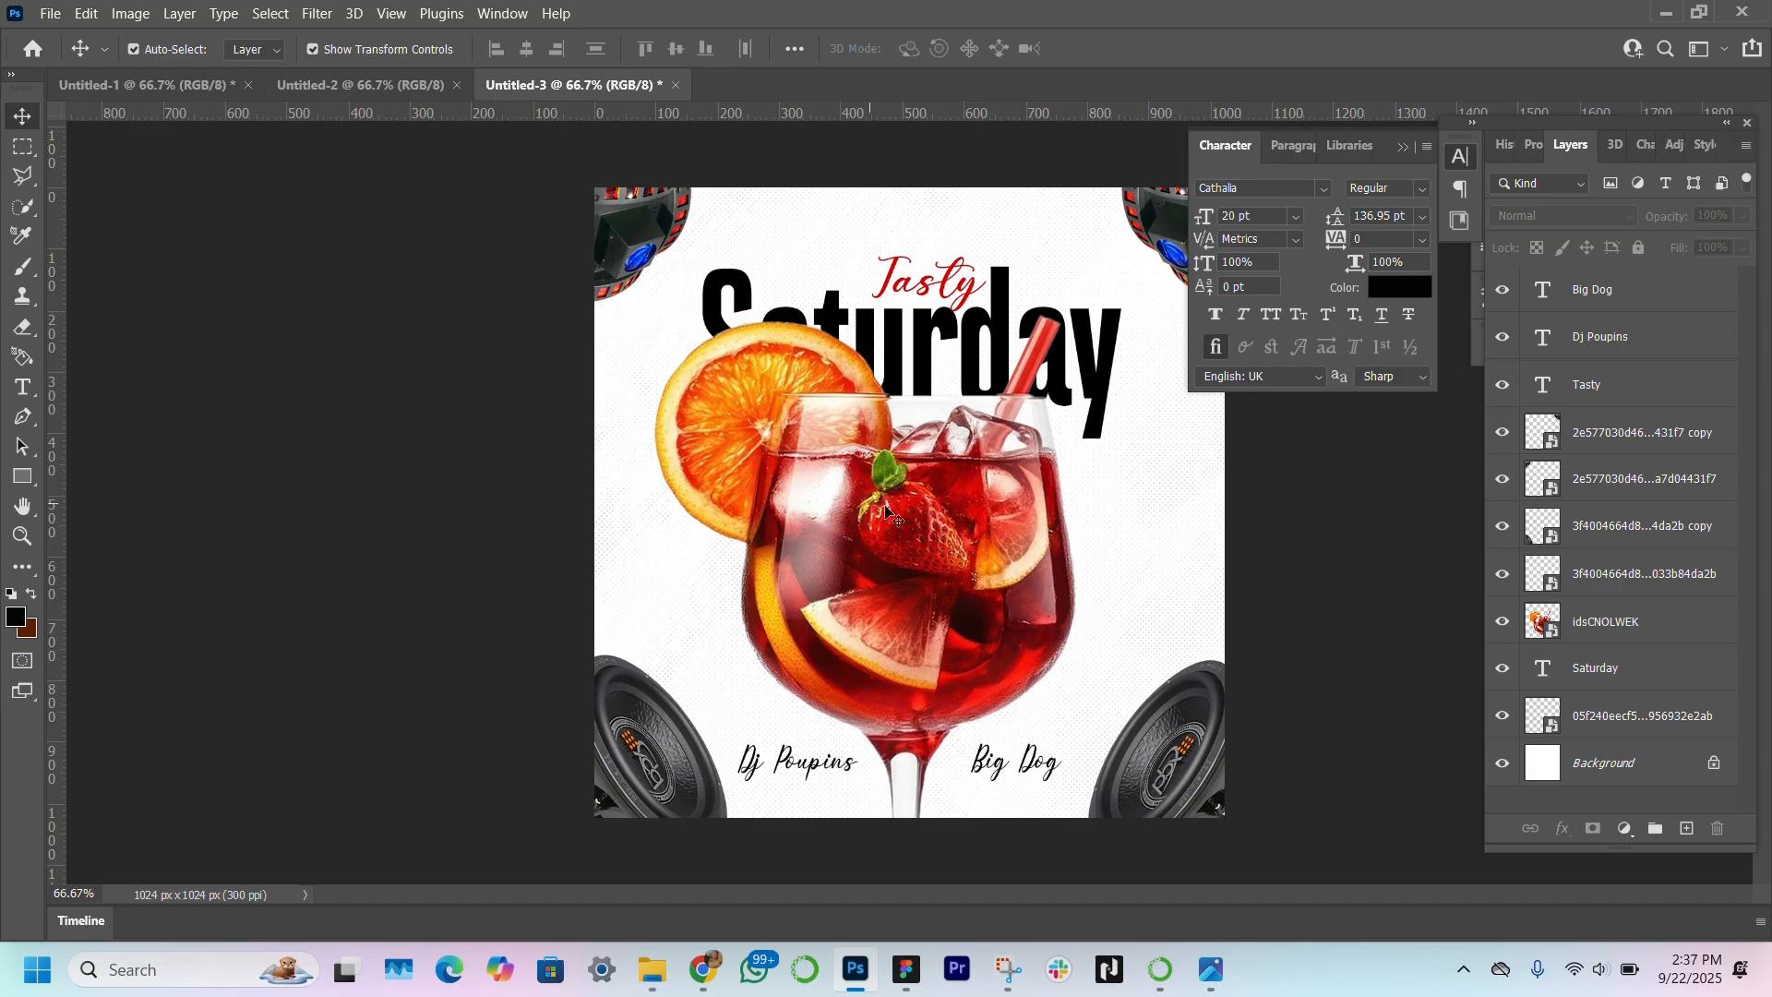
Step: Add a 20 pt horizontal text layer reading "10pm" below the "y" of "Saturday", over the glass's right edge
left_click(1098, 376)
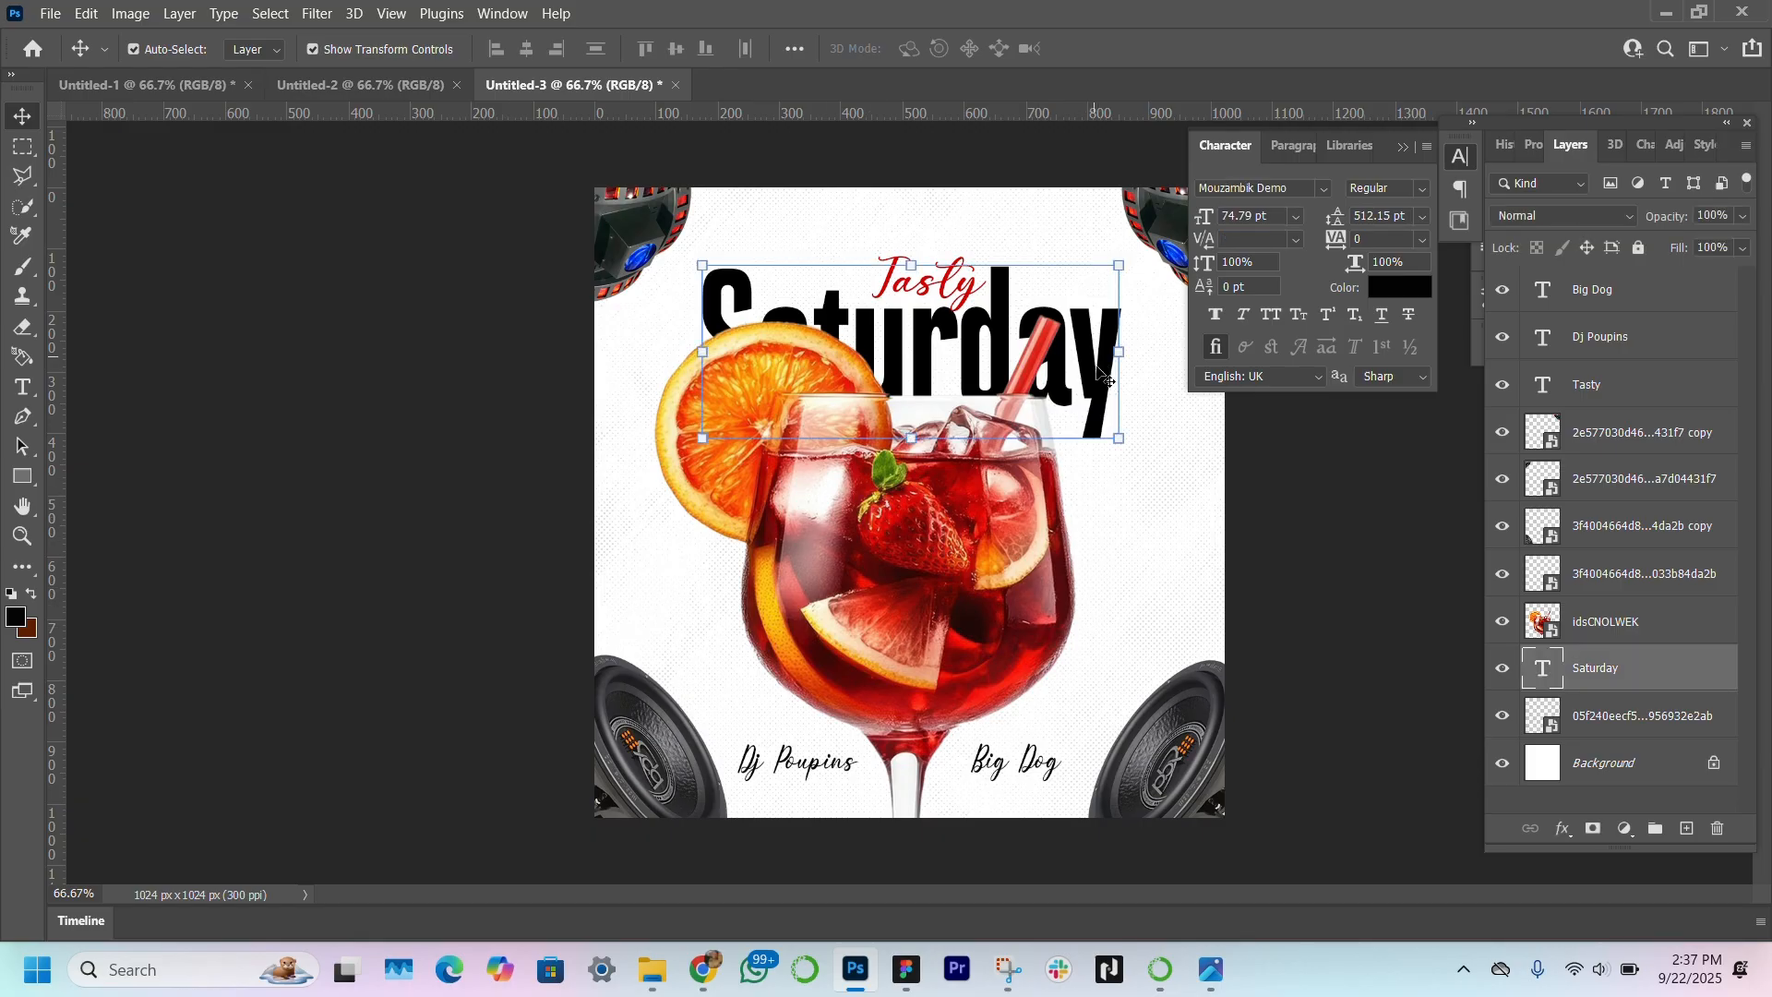
left_click(416, 359)
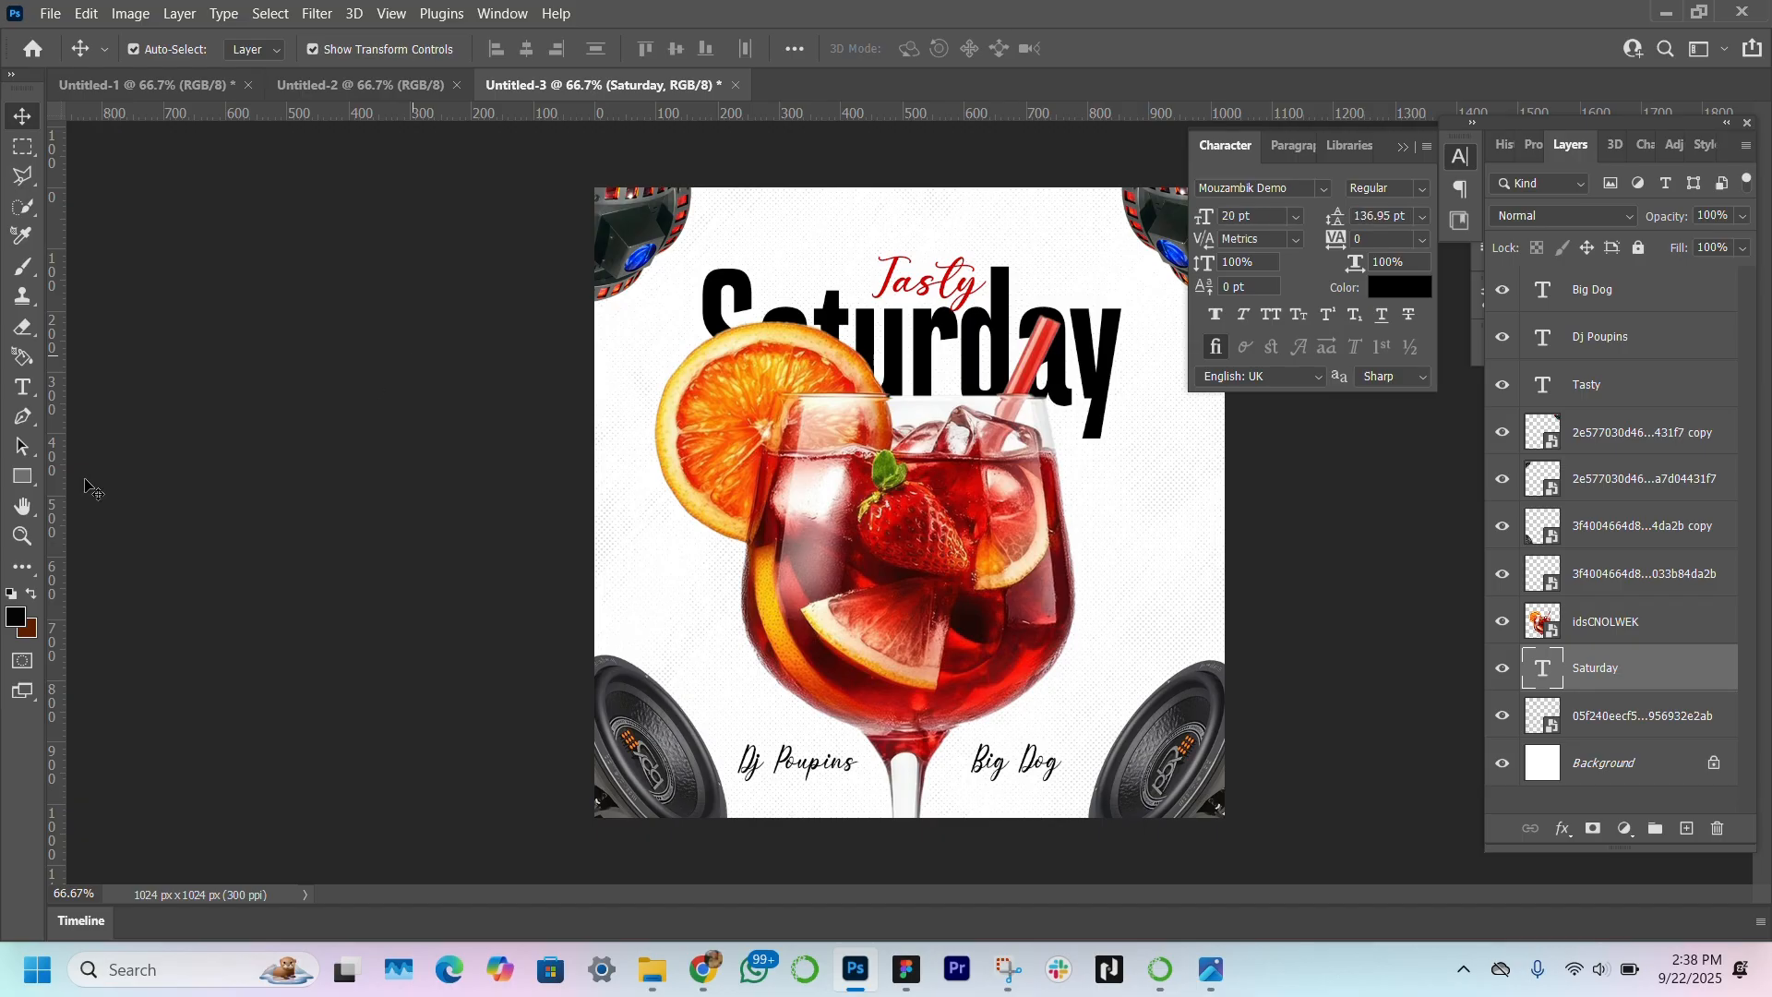
left_click(29, 391)
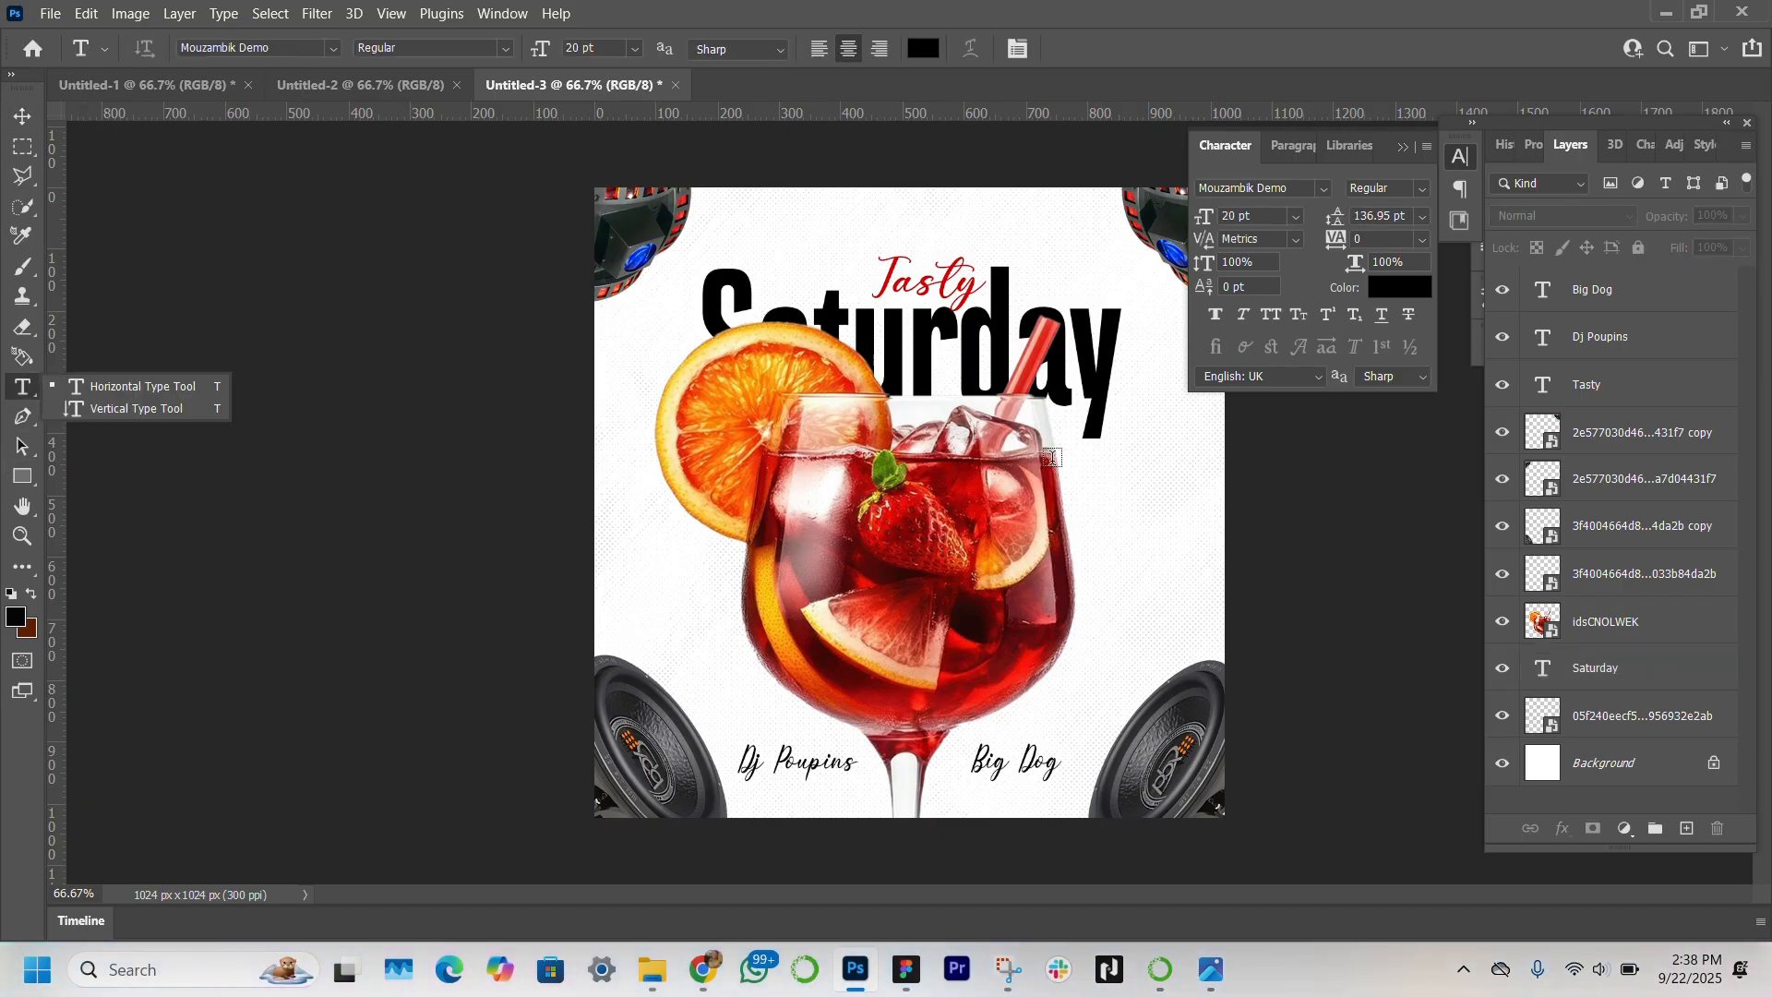
left_click(1085, 494)
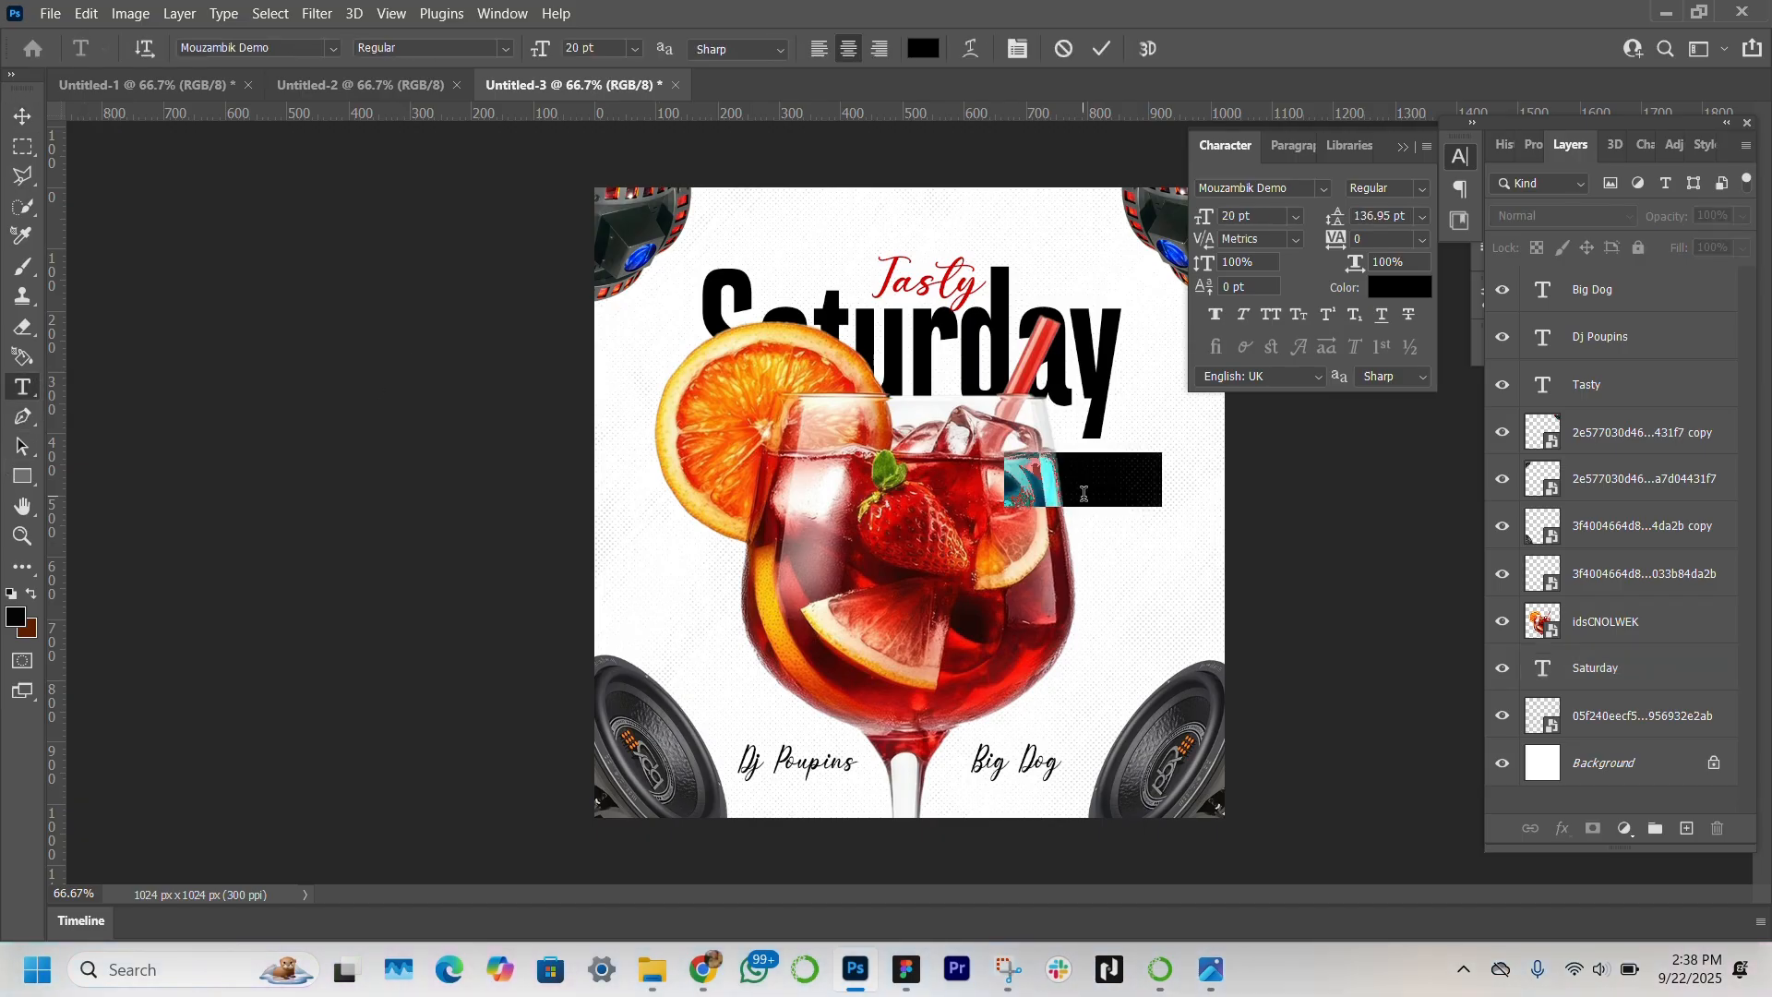
type("10pm")
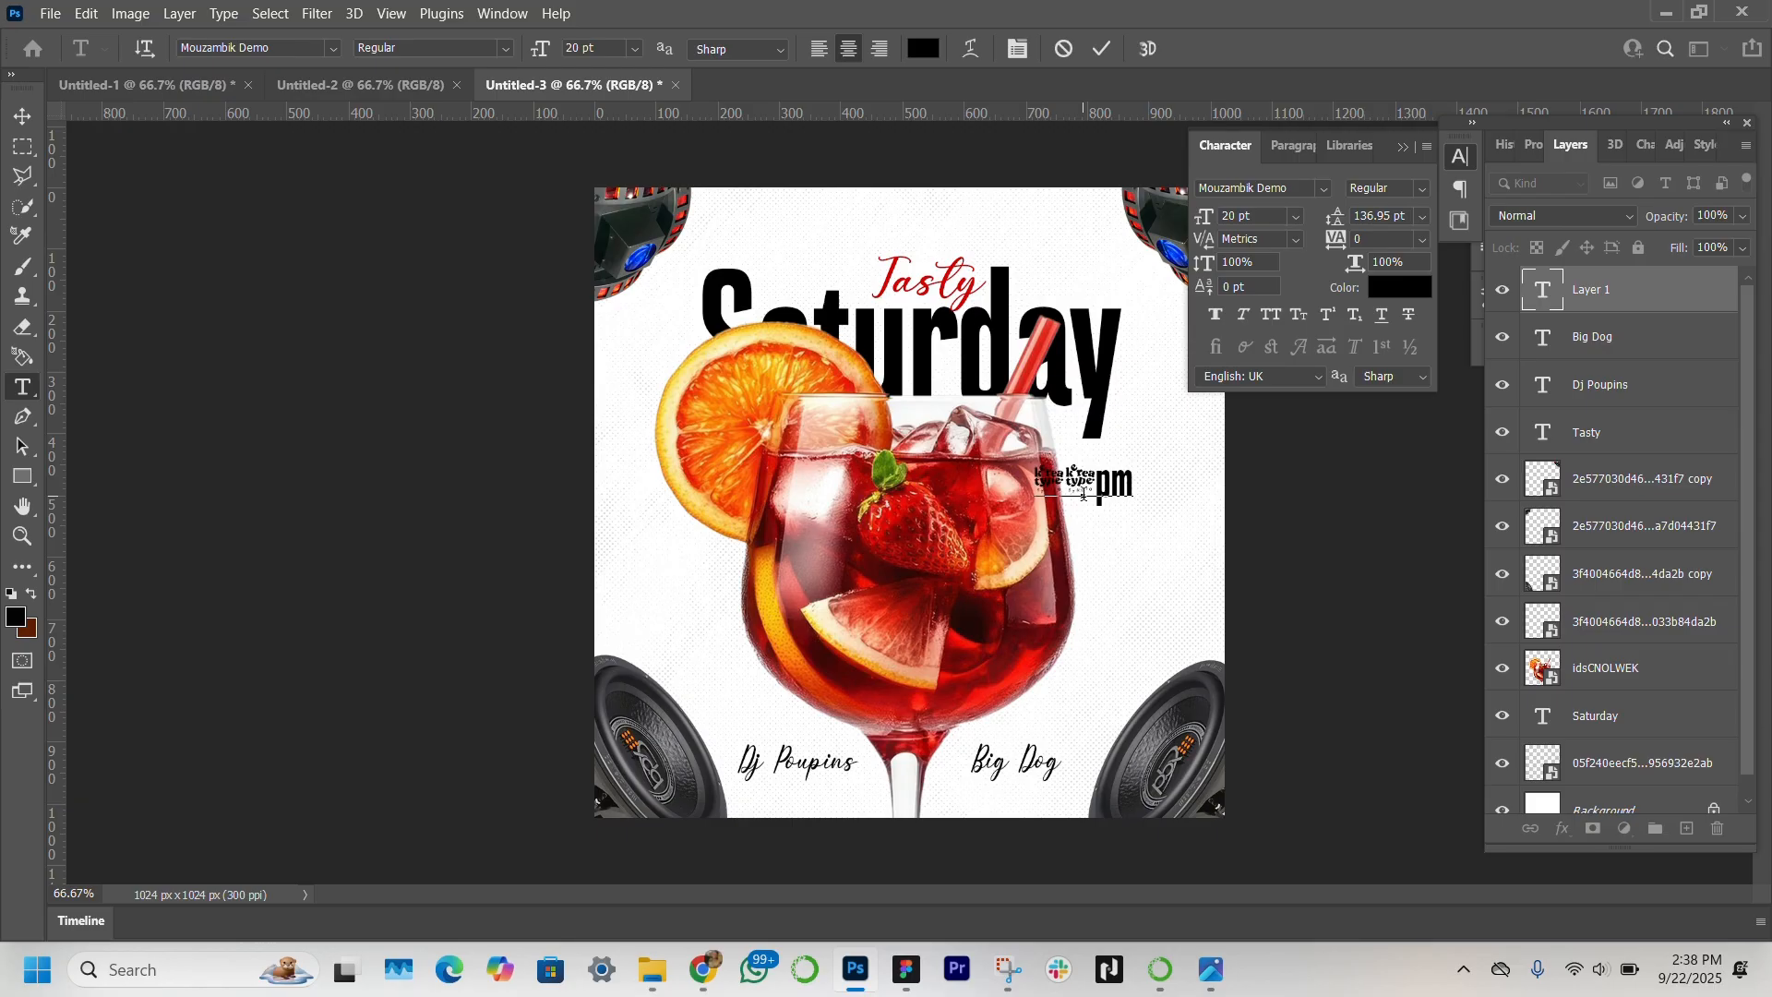
Step: Change the "10pm" text's font to Bebas and reduce only its "PM" characters to 11 pt
key("ctrl+a")
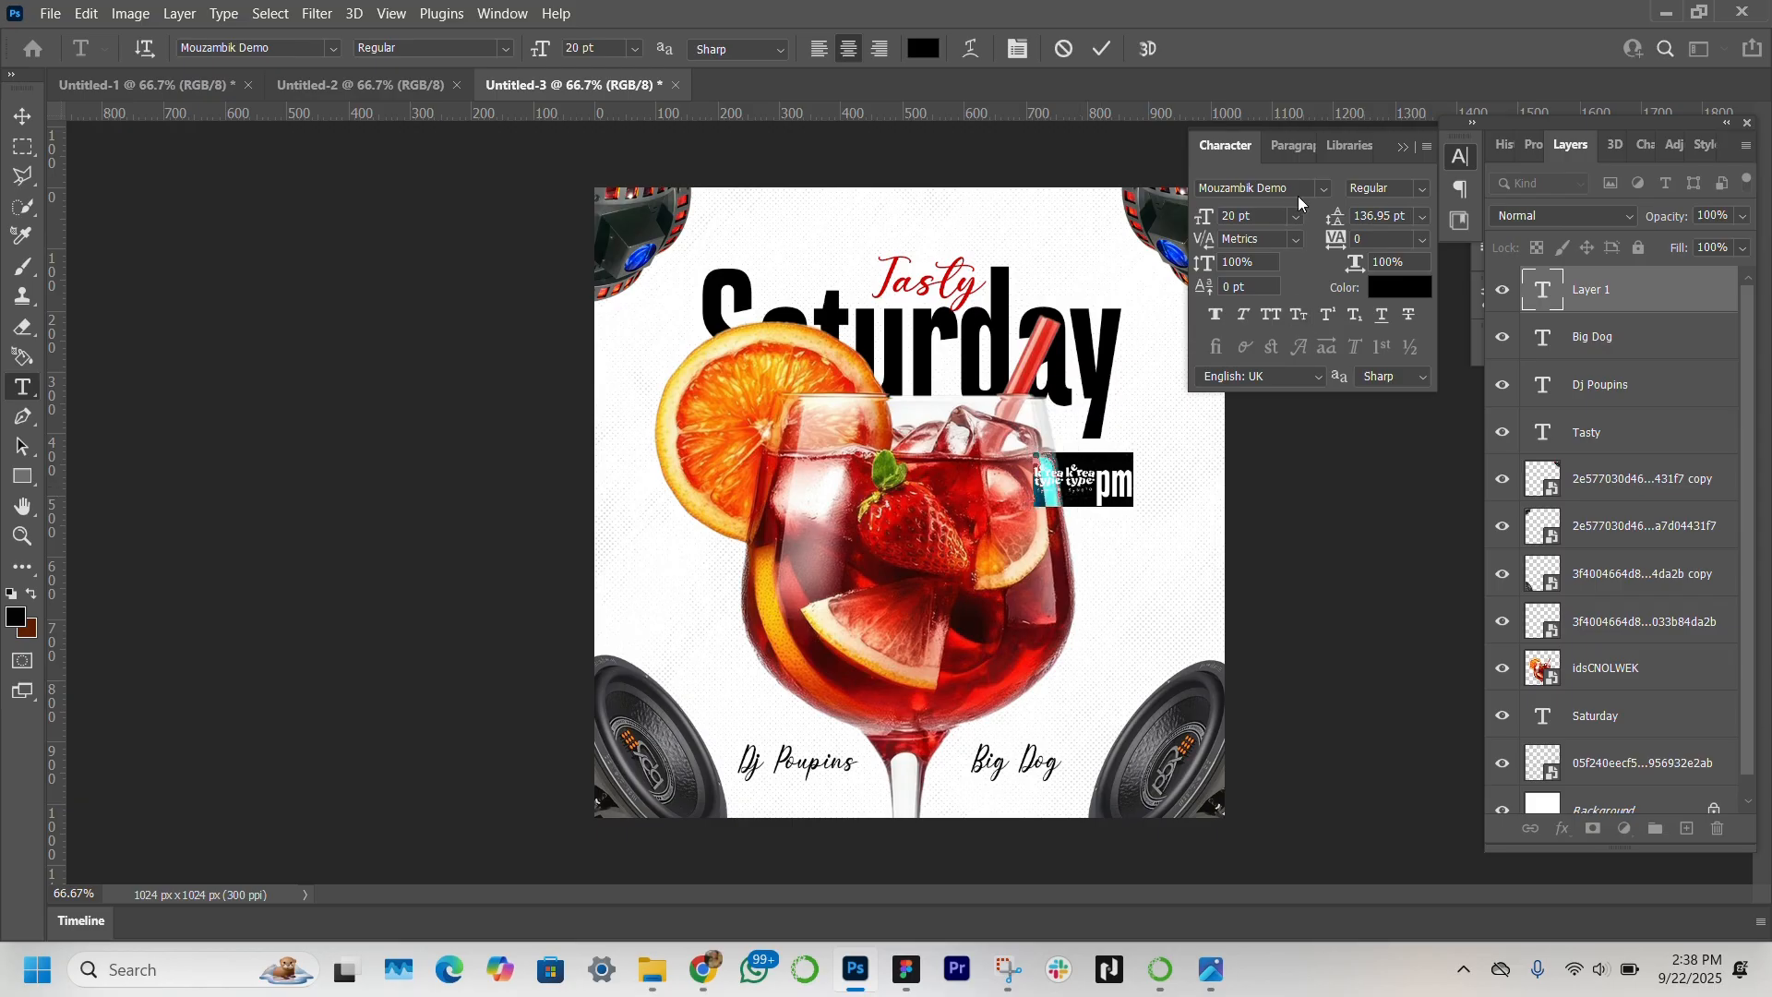
left_click(1330, 187)
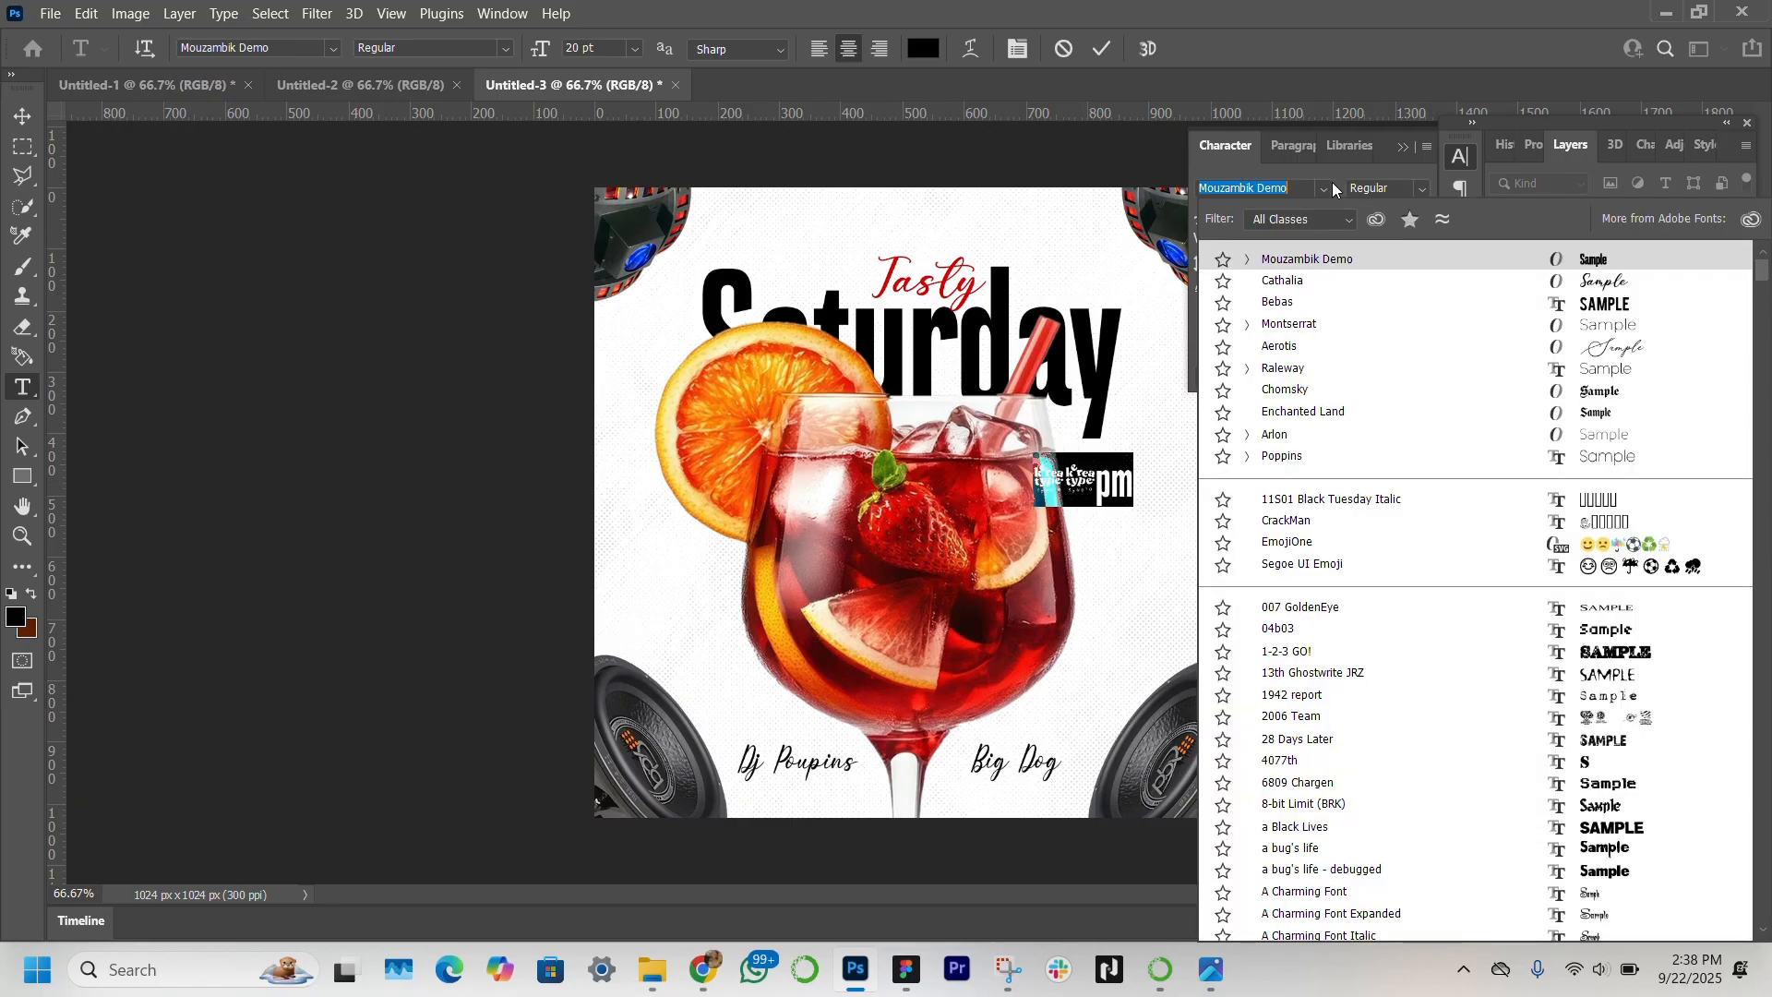
left_click(1398, 307)
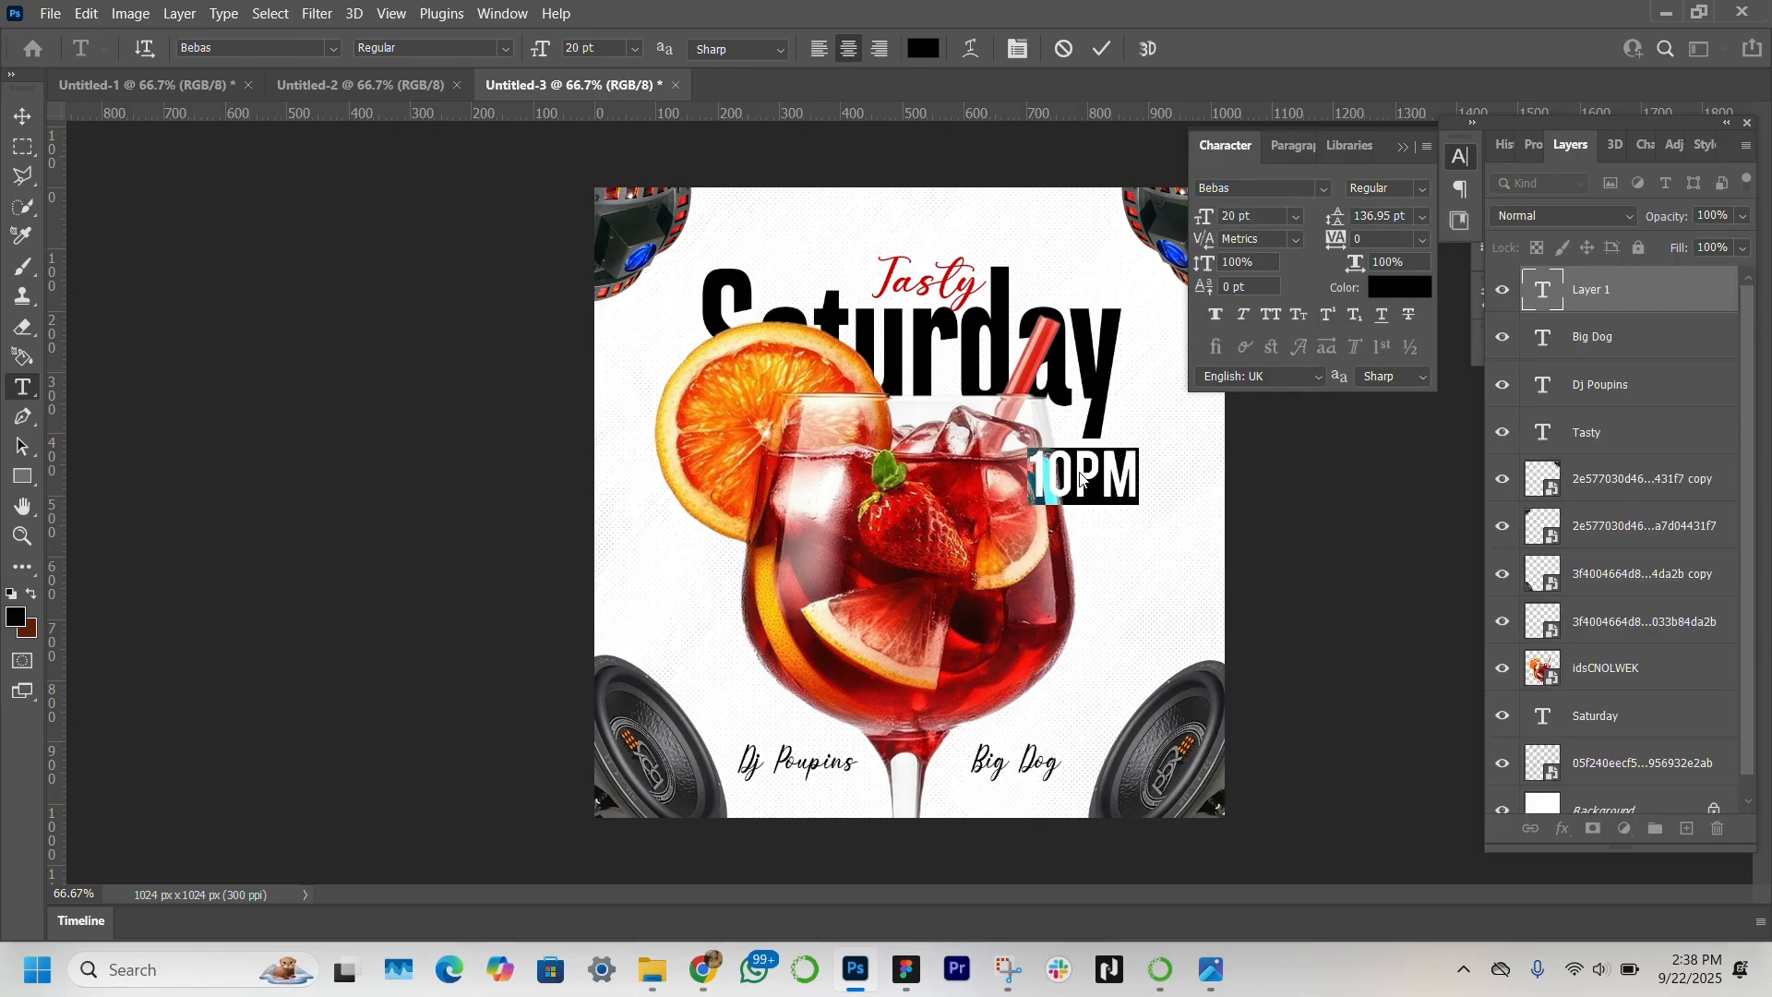
left_click_drag(1143, 477, 1078, 480)
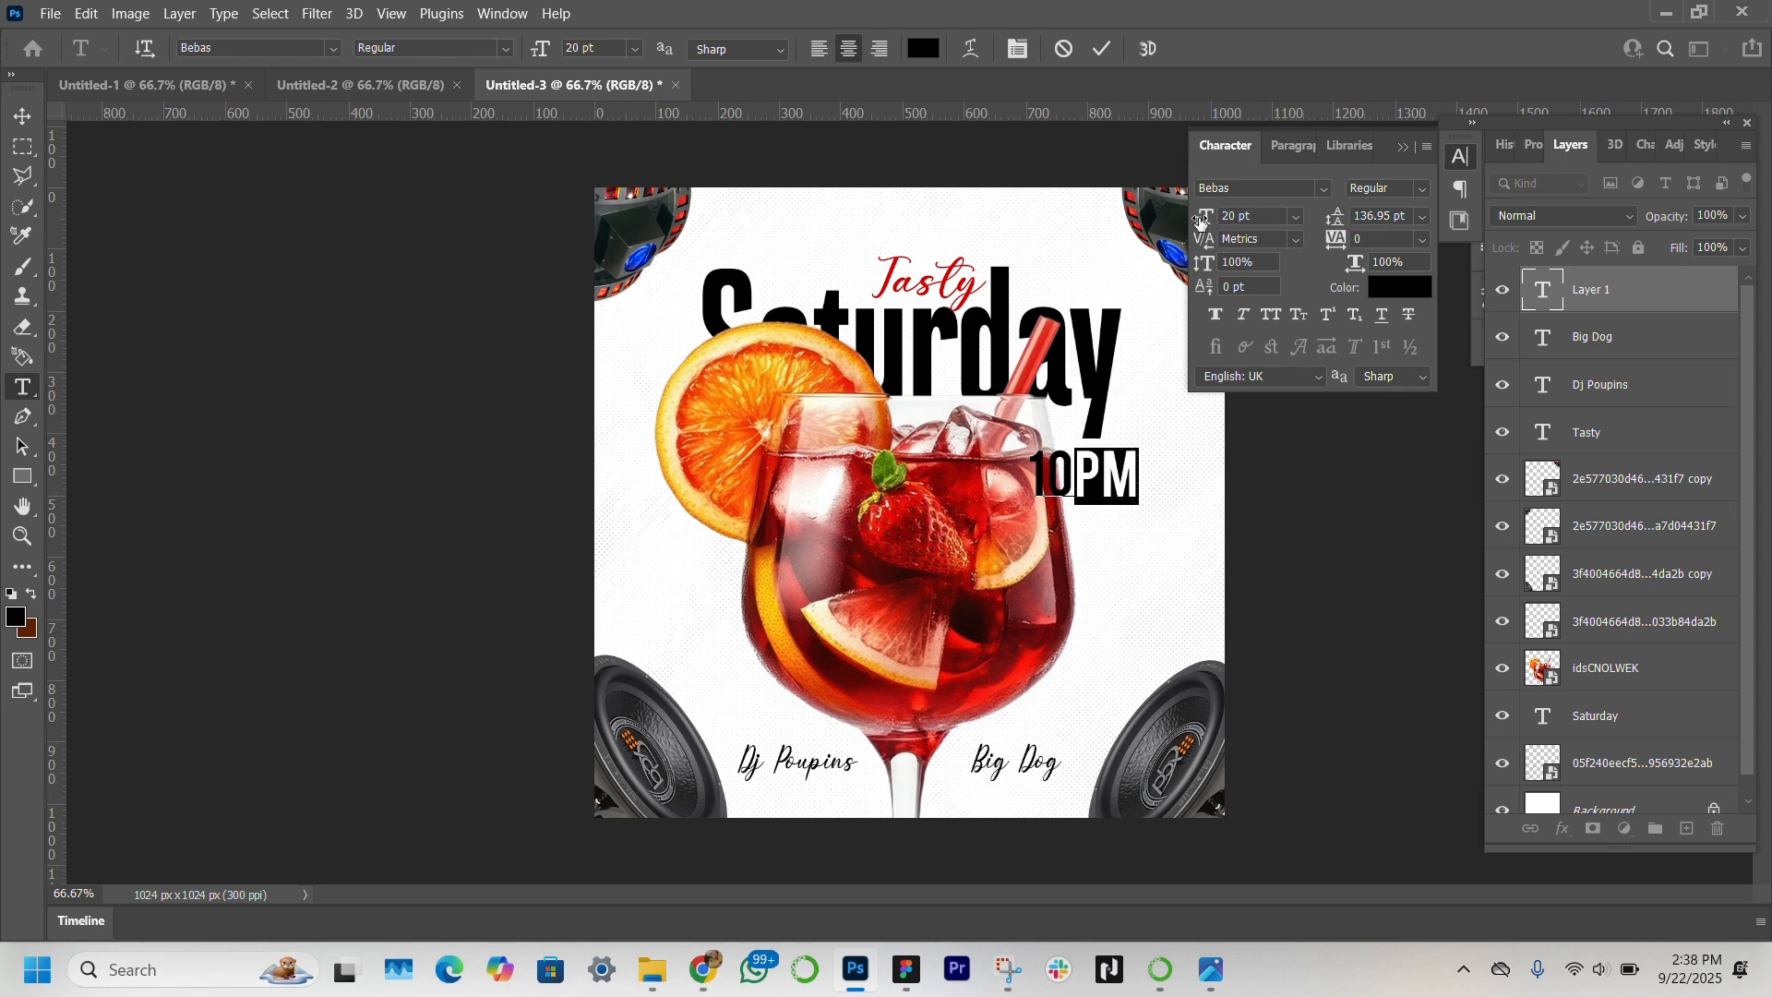
left_click_drag(1201, 221, 1190, 221)
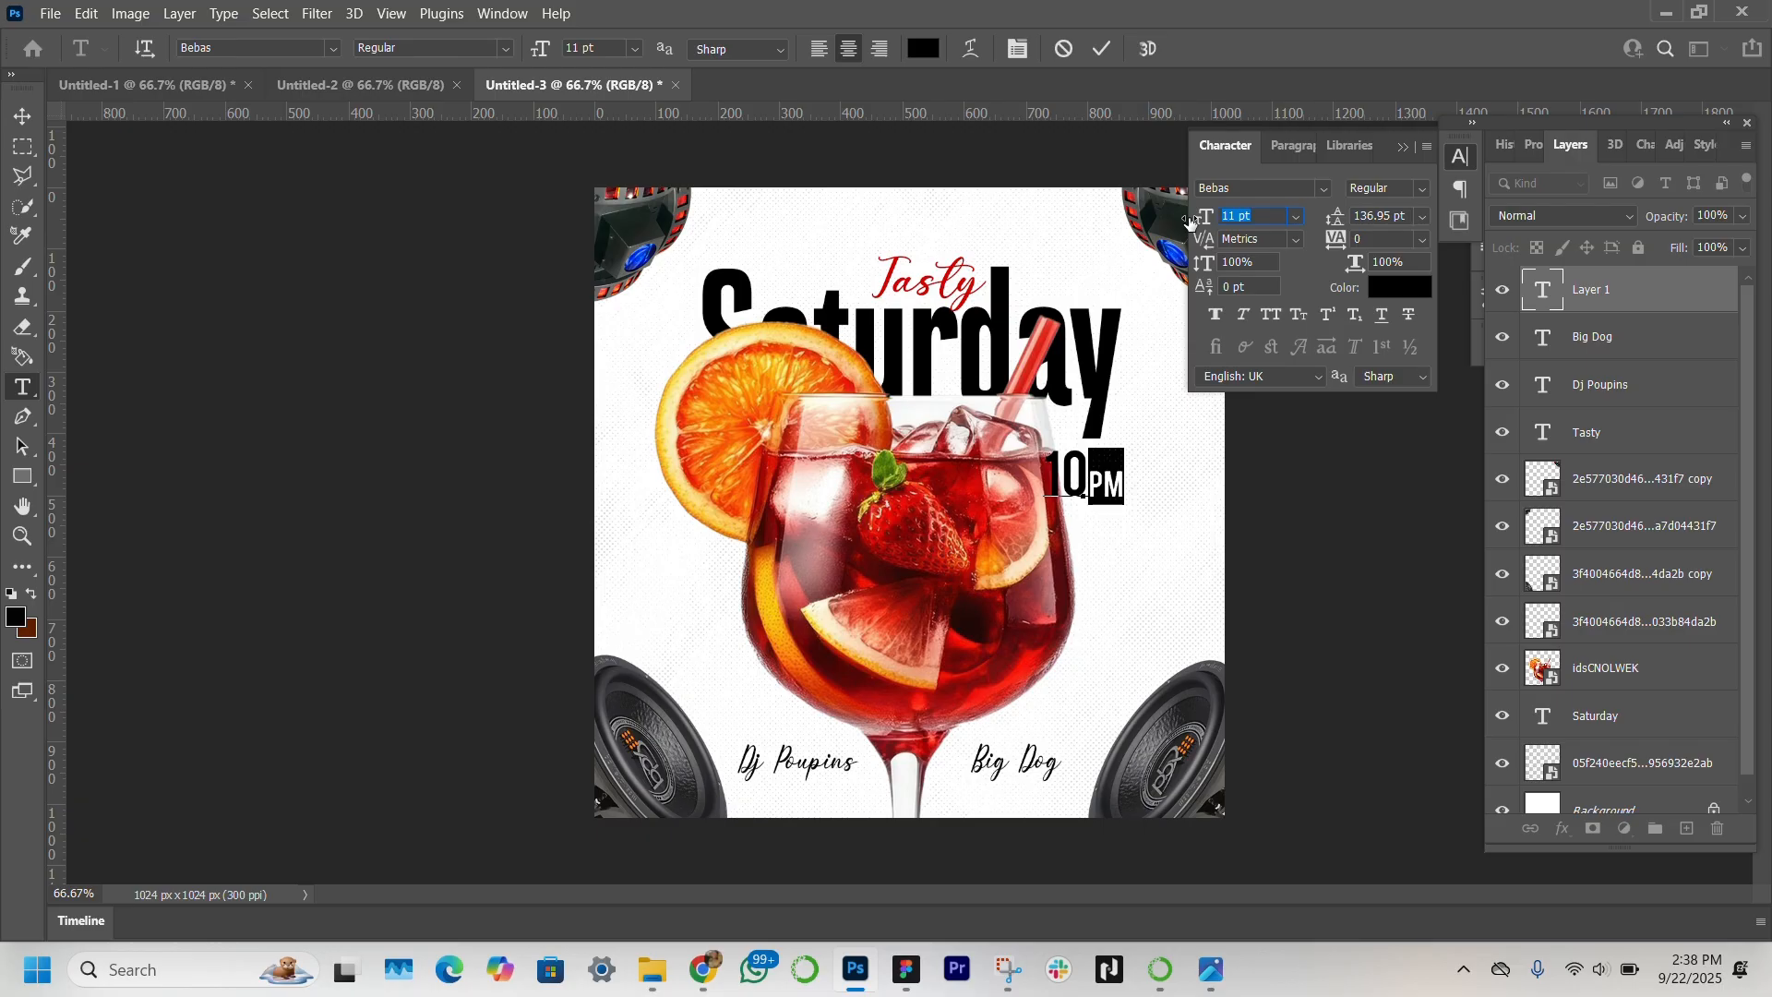
Step: Retype the "PM" of the time text and reduce only those two characters to 11 pt
key("BackSpace")
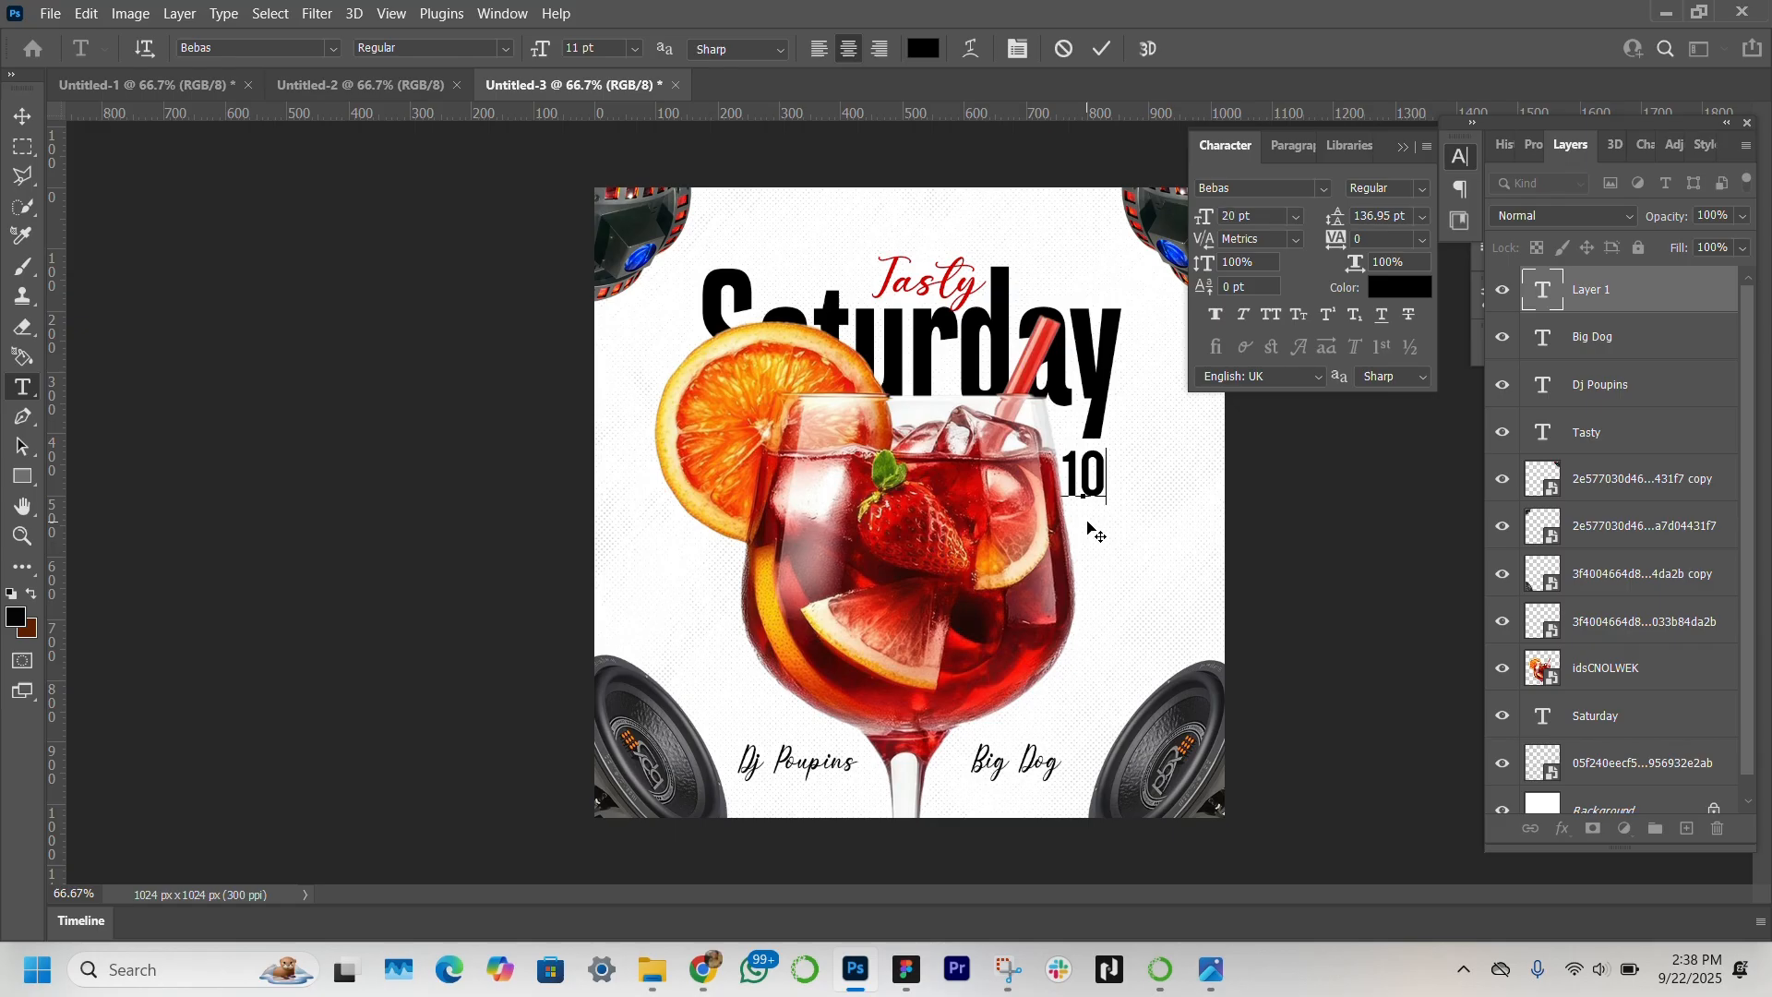
key("BackSpace")
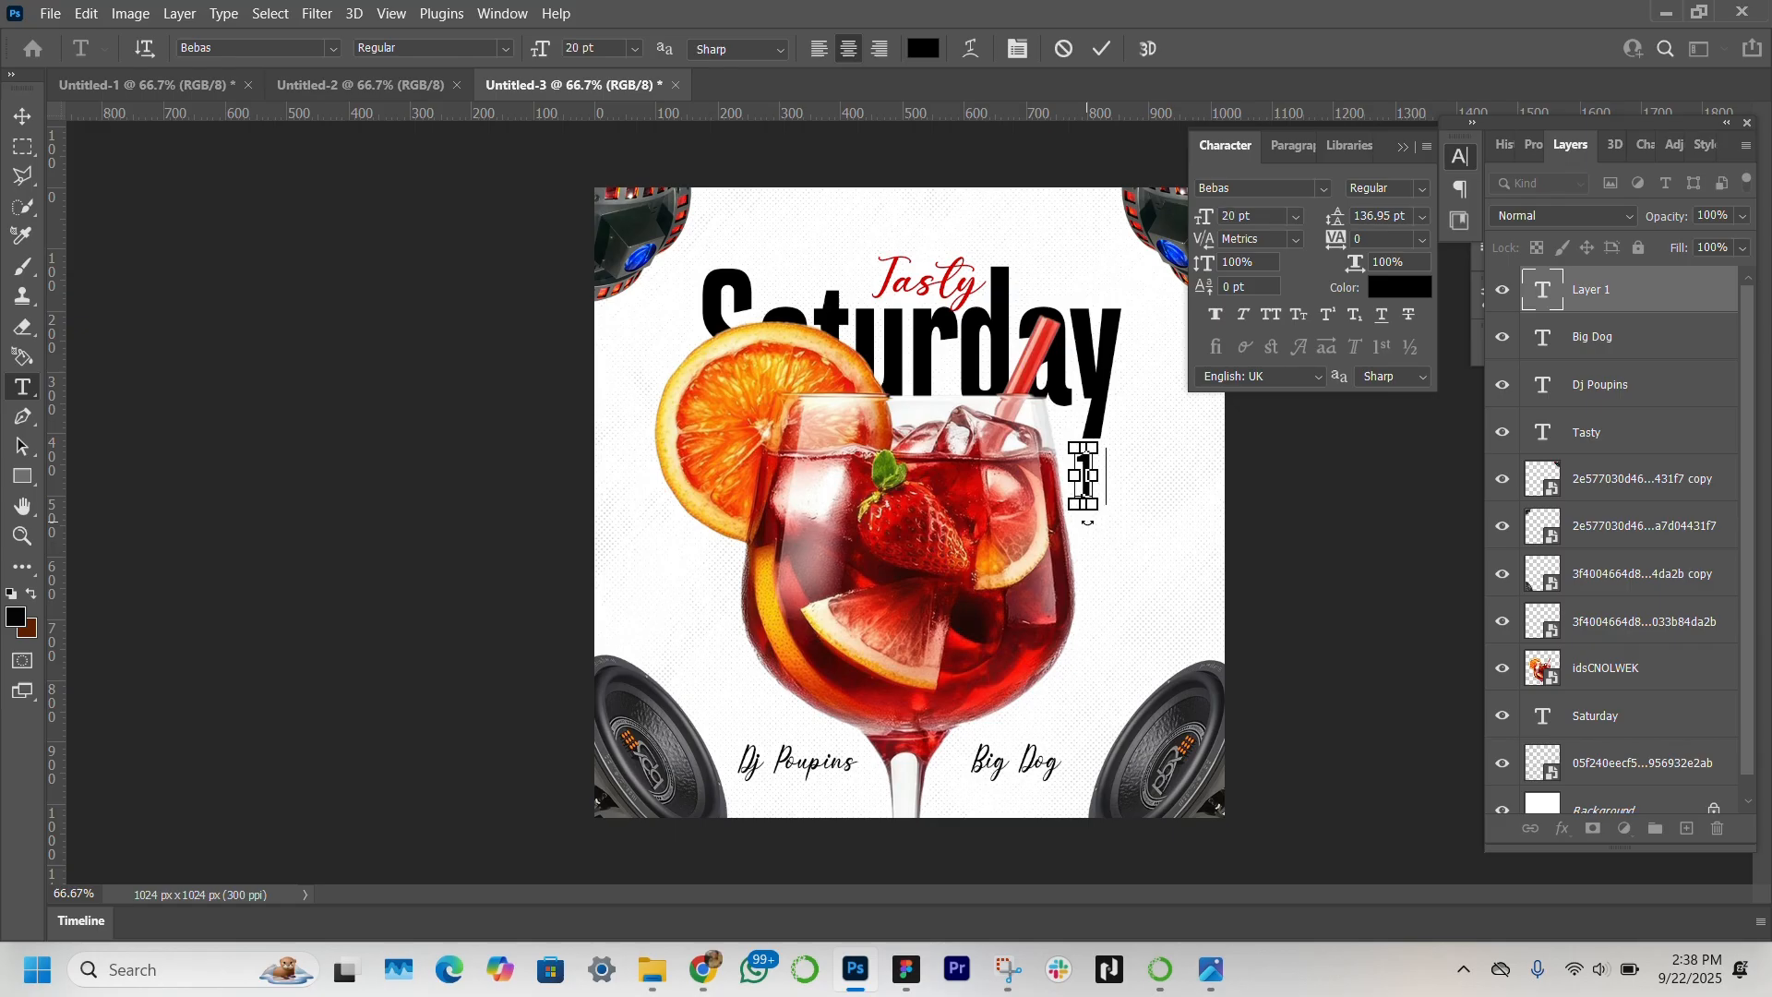
type("0")
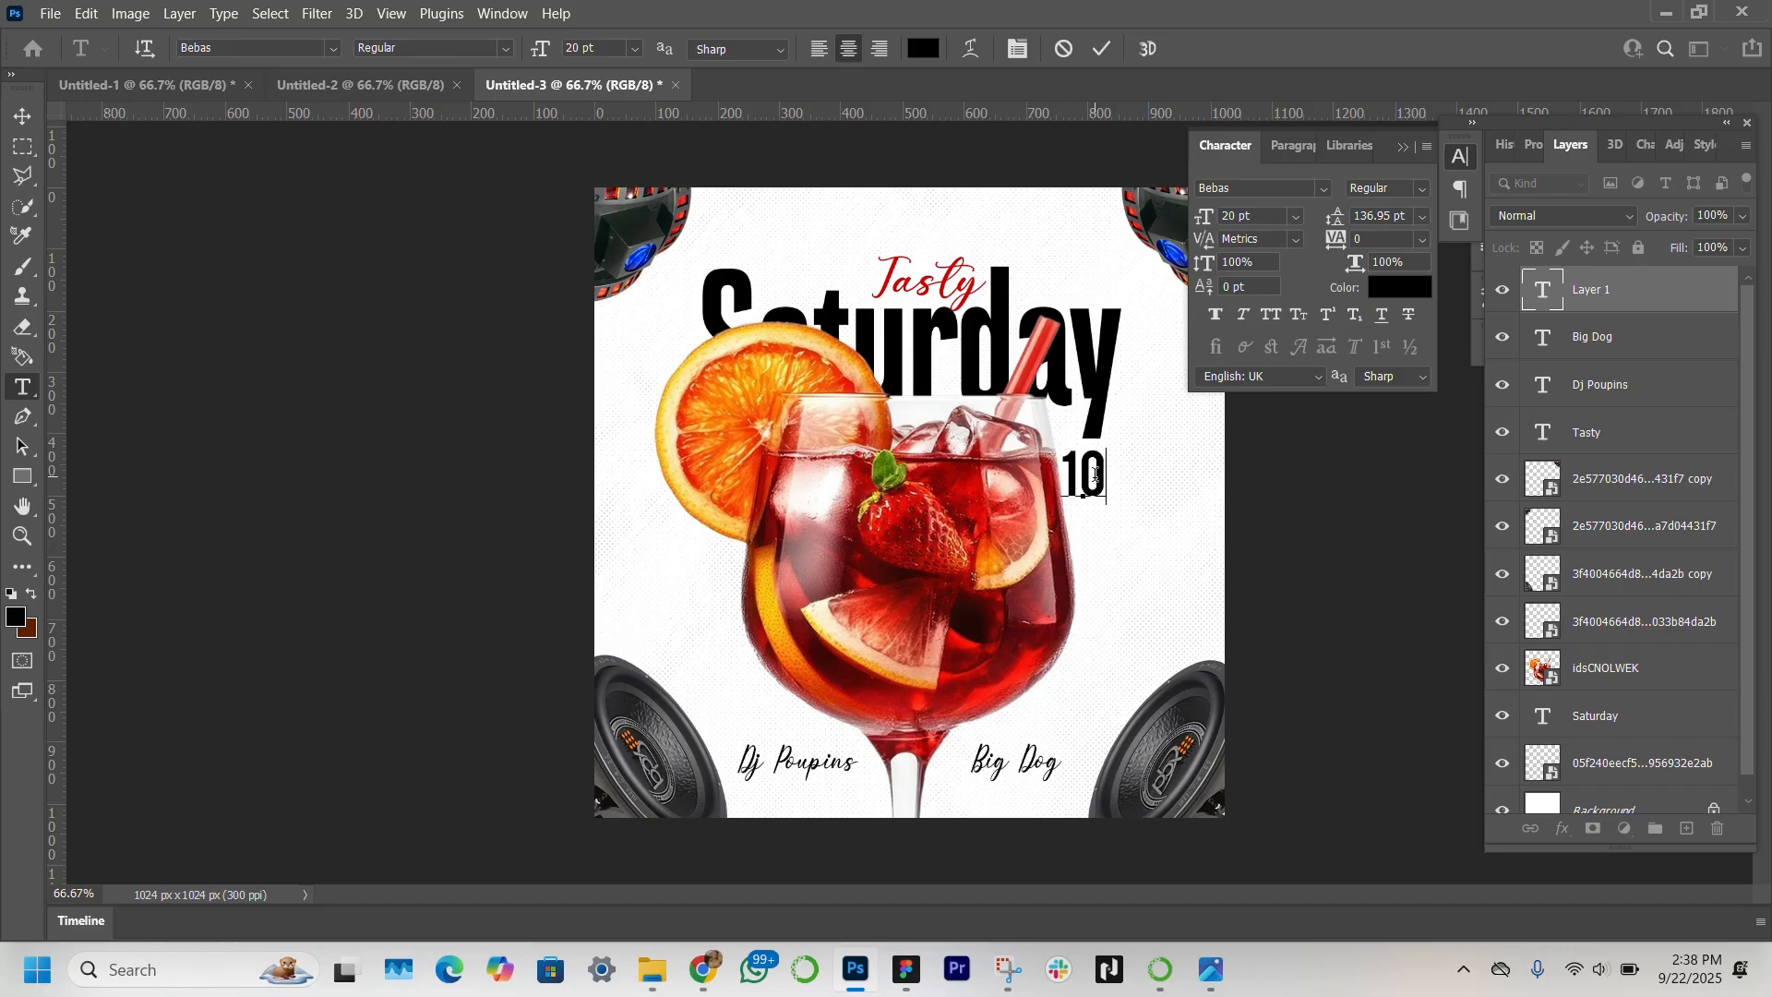
type("PM")
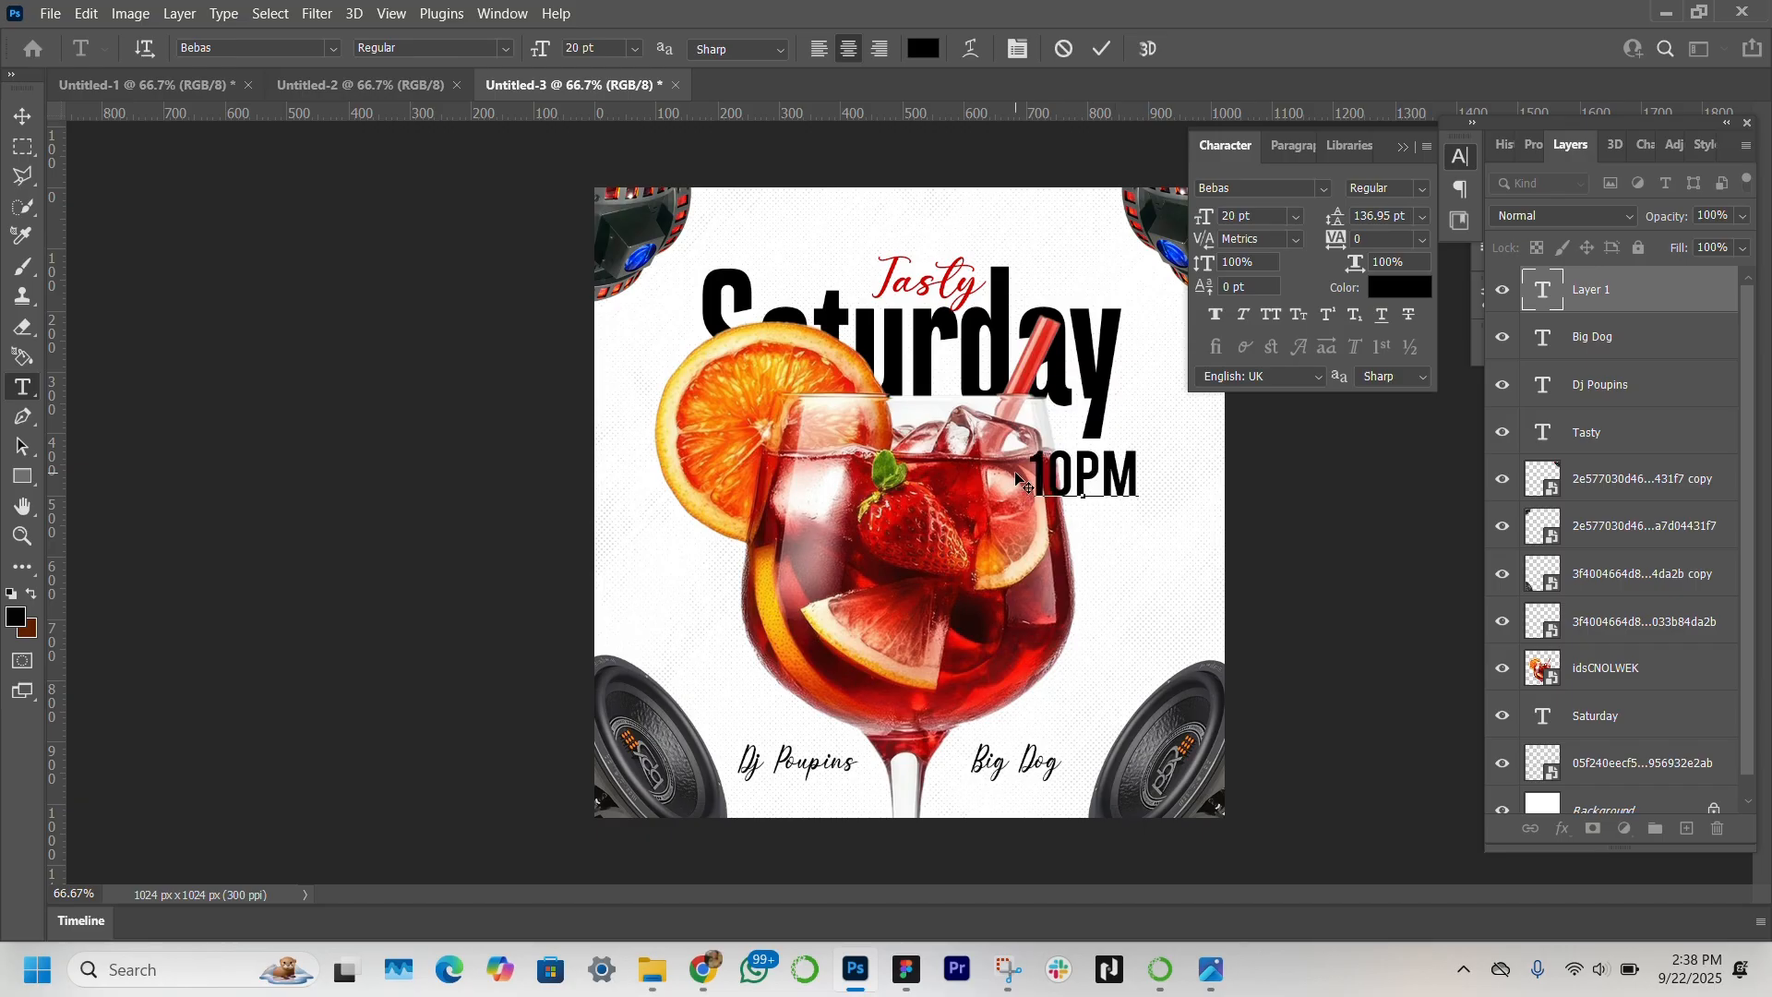
key("ctrl")
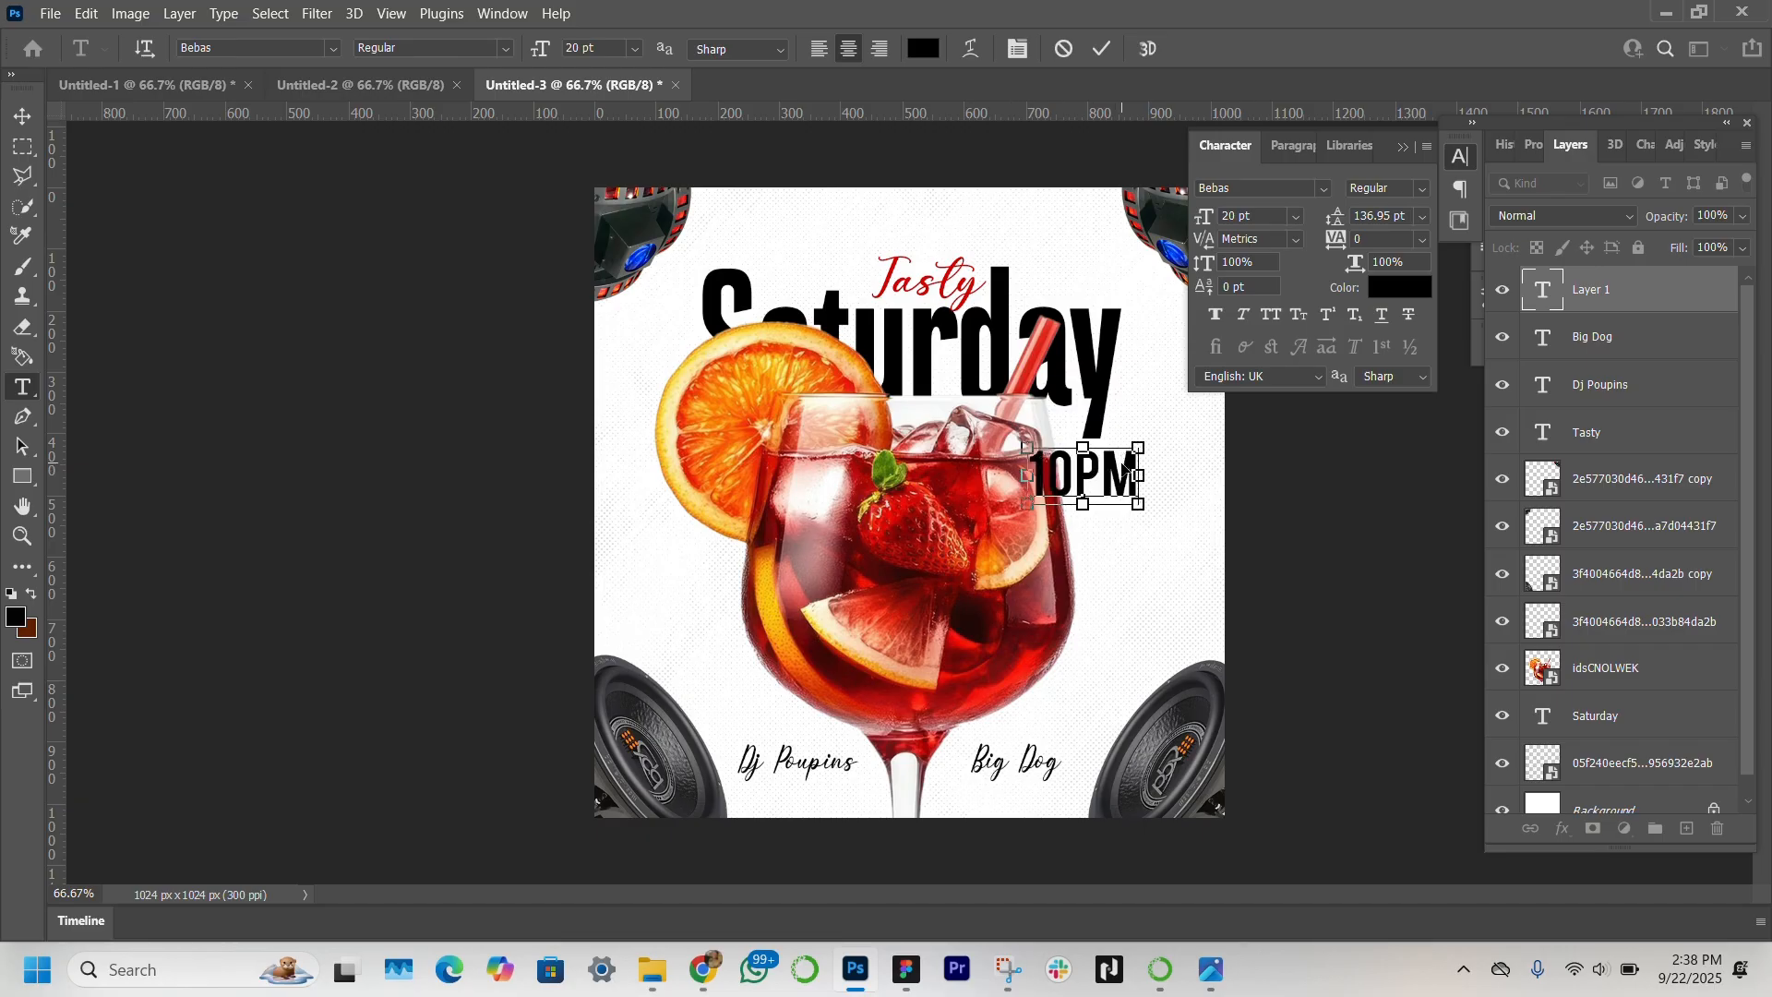
left_click_drag(1139, 475, 1074, 475)
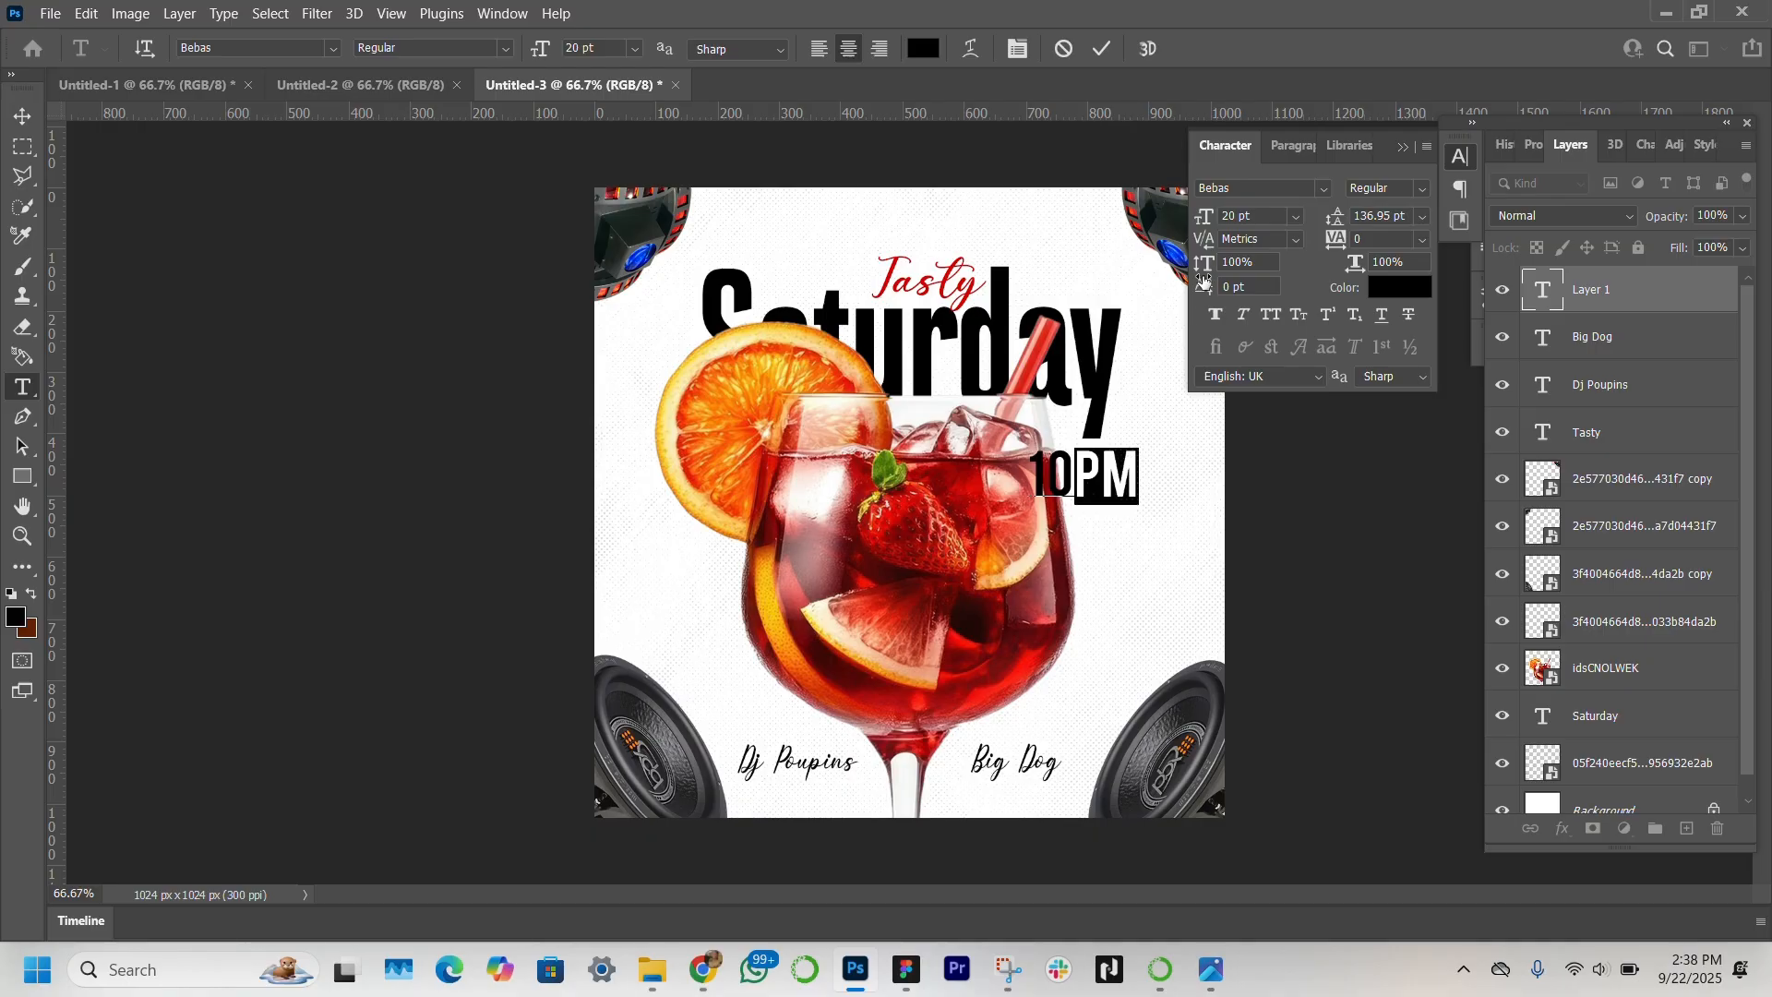
left_click_drag(1206, 222, 1201, 222)
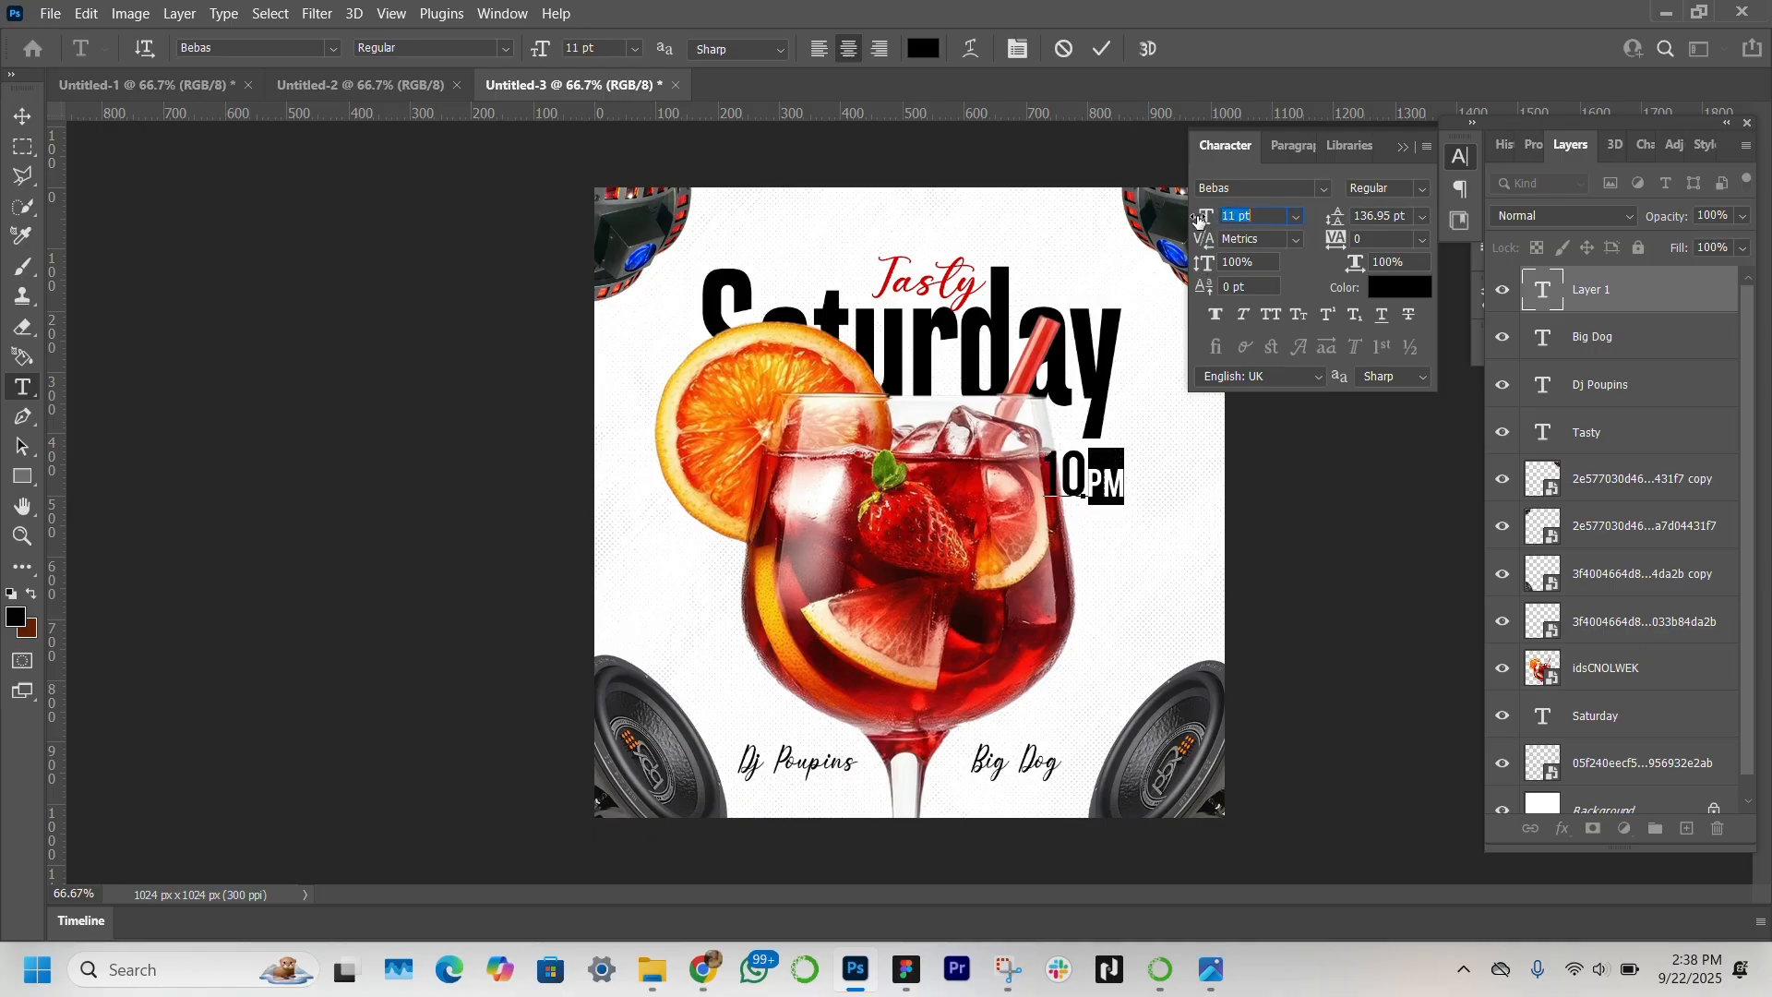
left_click(22, 116)
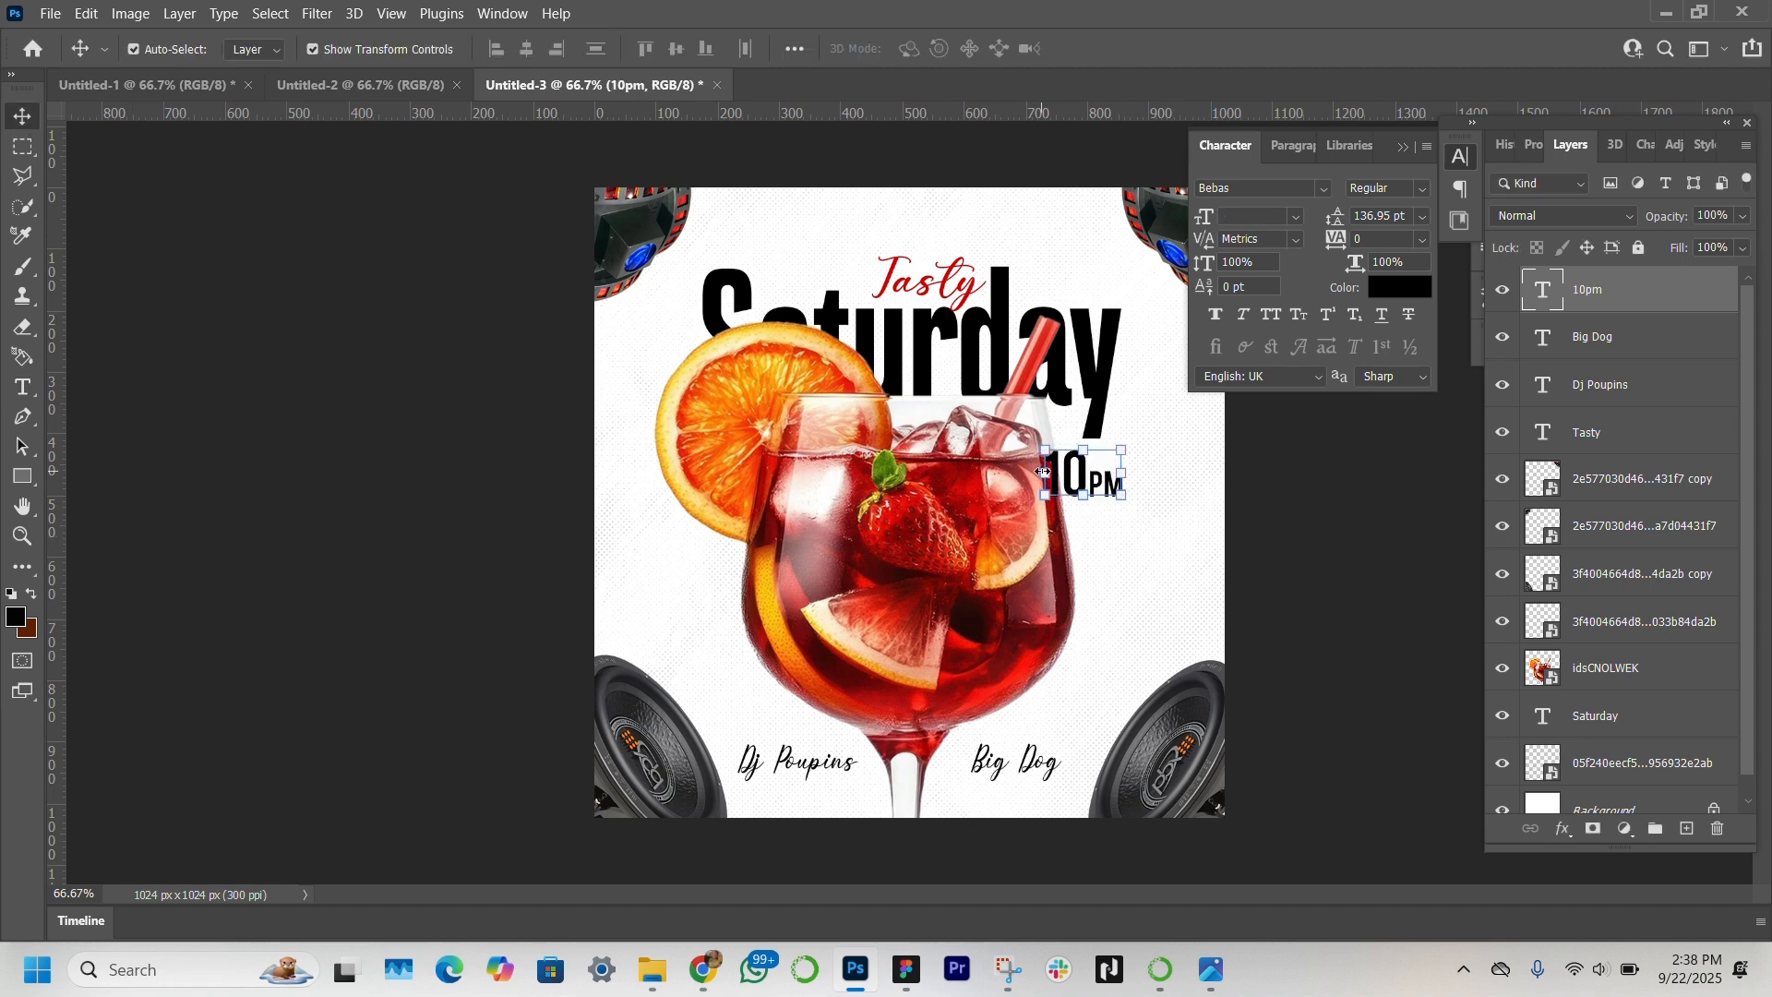
Step: Narrow the "10pm" text to 77.02% width and move it clear of the glass's right edge, below the "y" of "Saturday"
key("ctrl+t")
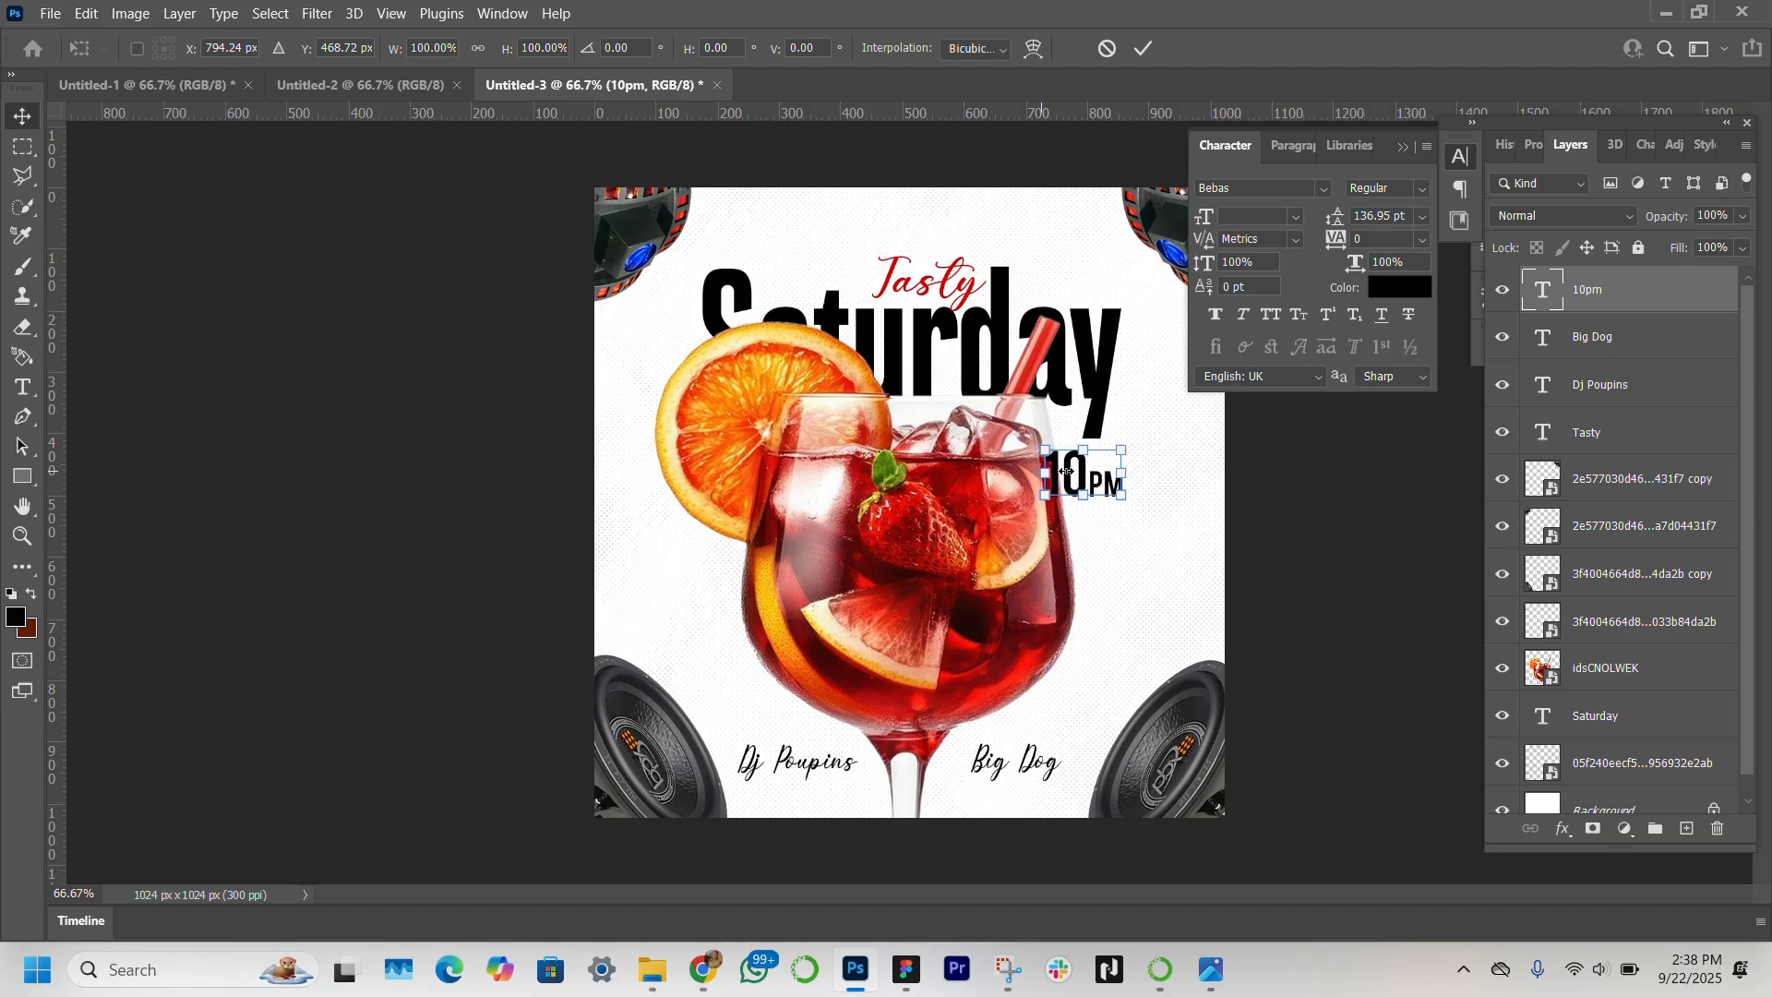
left_click_drag(1066, 472, 1064, 471)
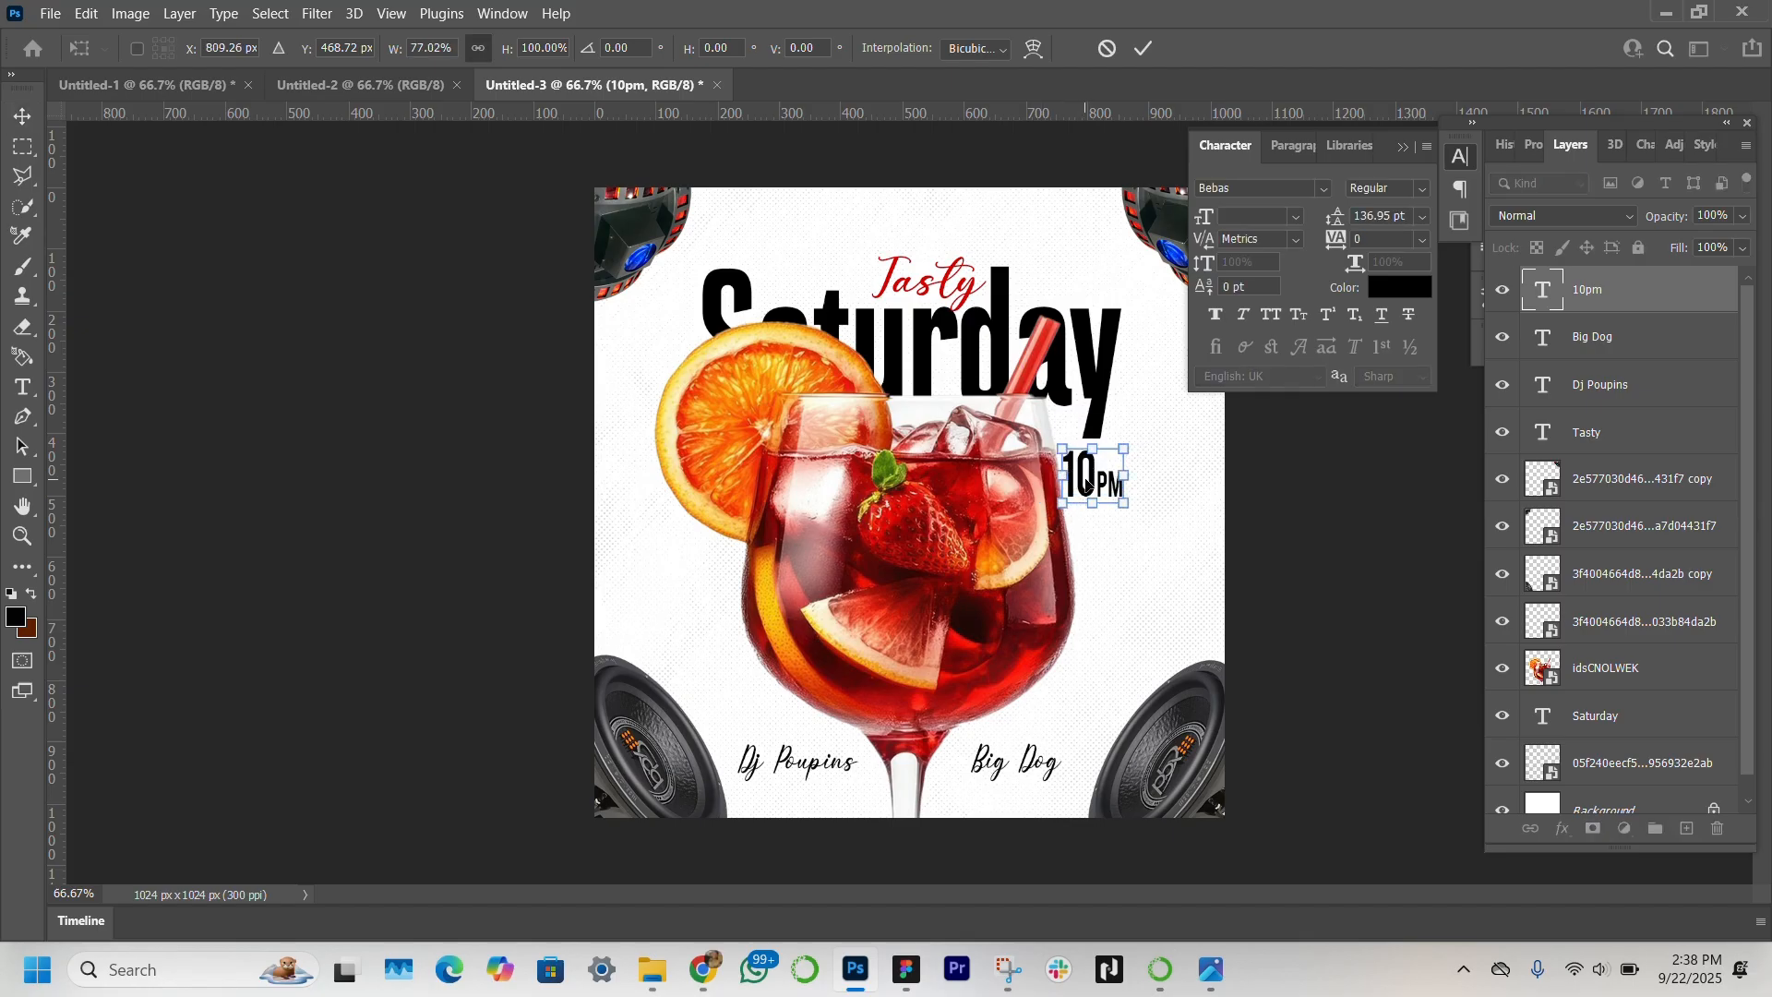
left_click_drag(1088, 481, 1092, 492)
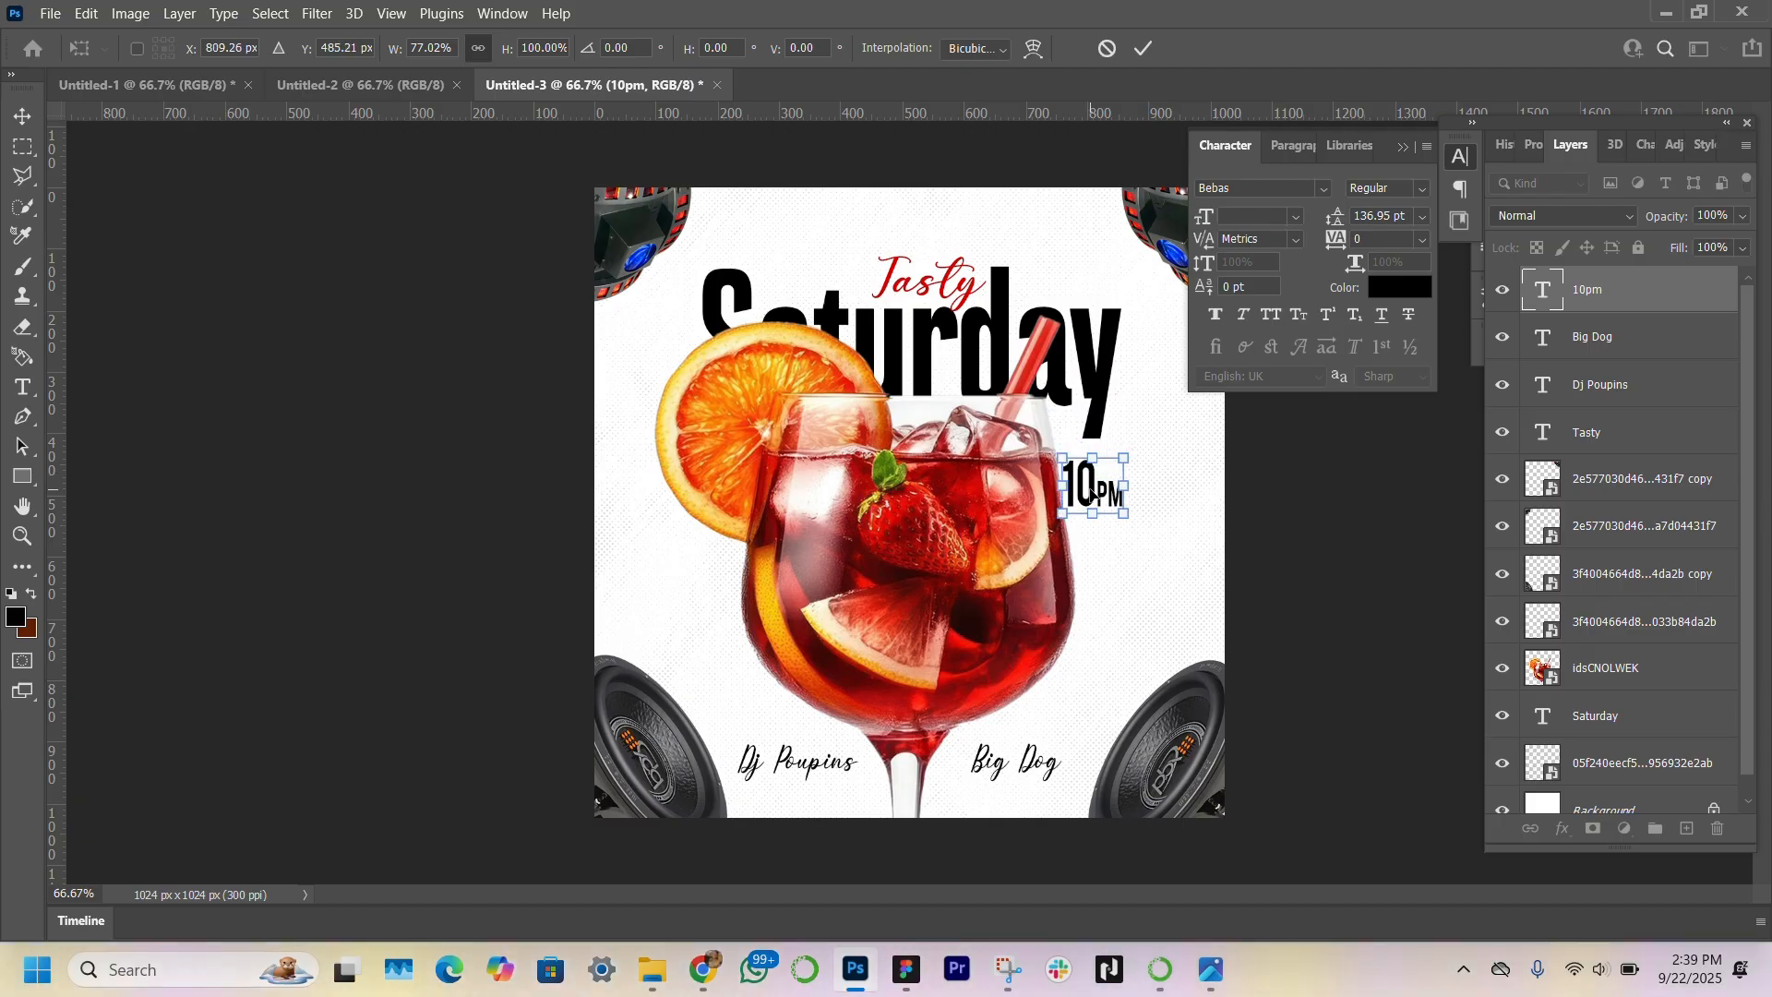
left_click(296, 458)
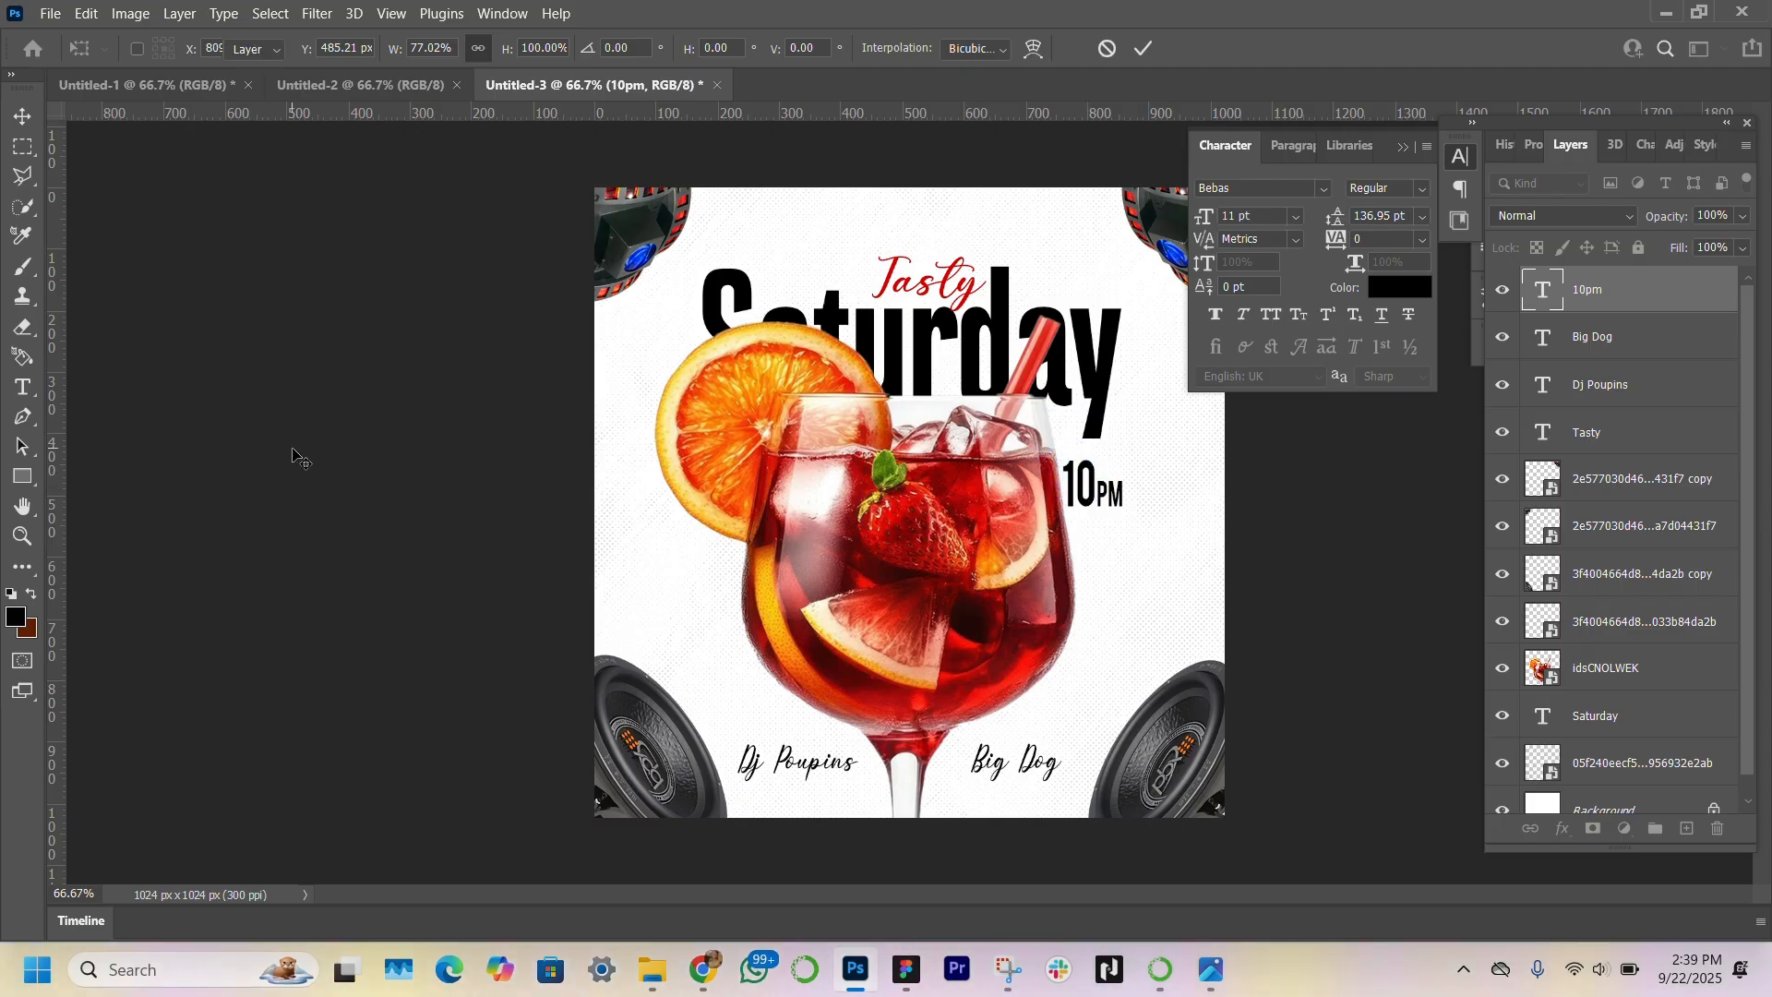
left_click(285, 459)
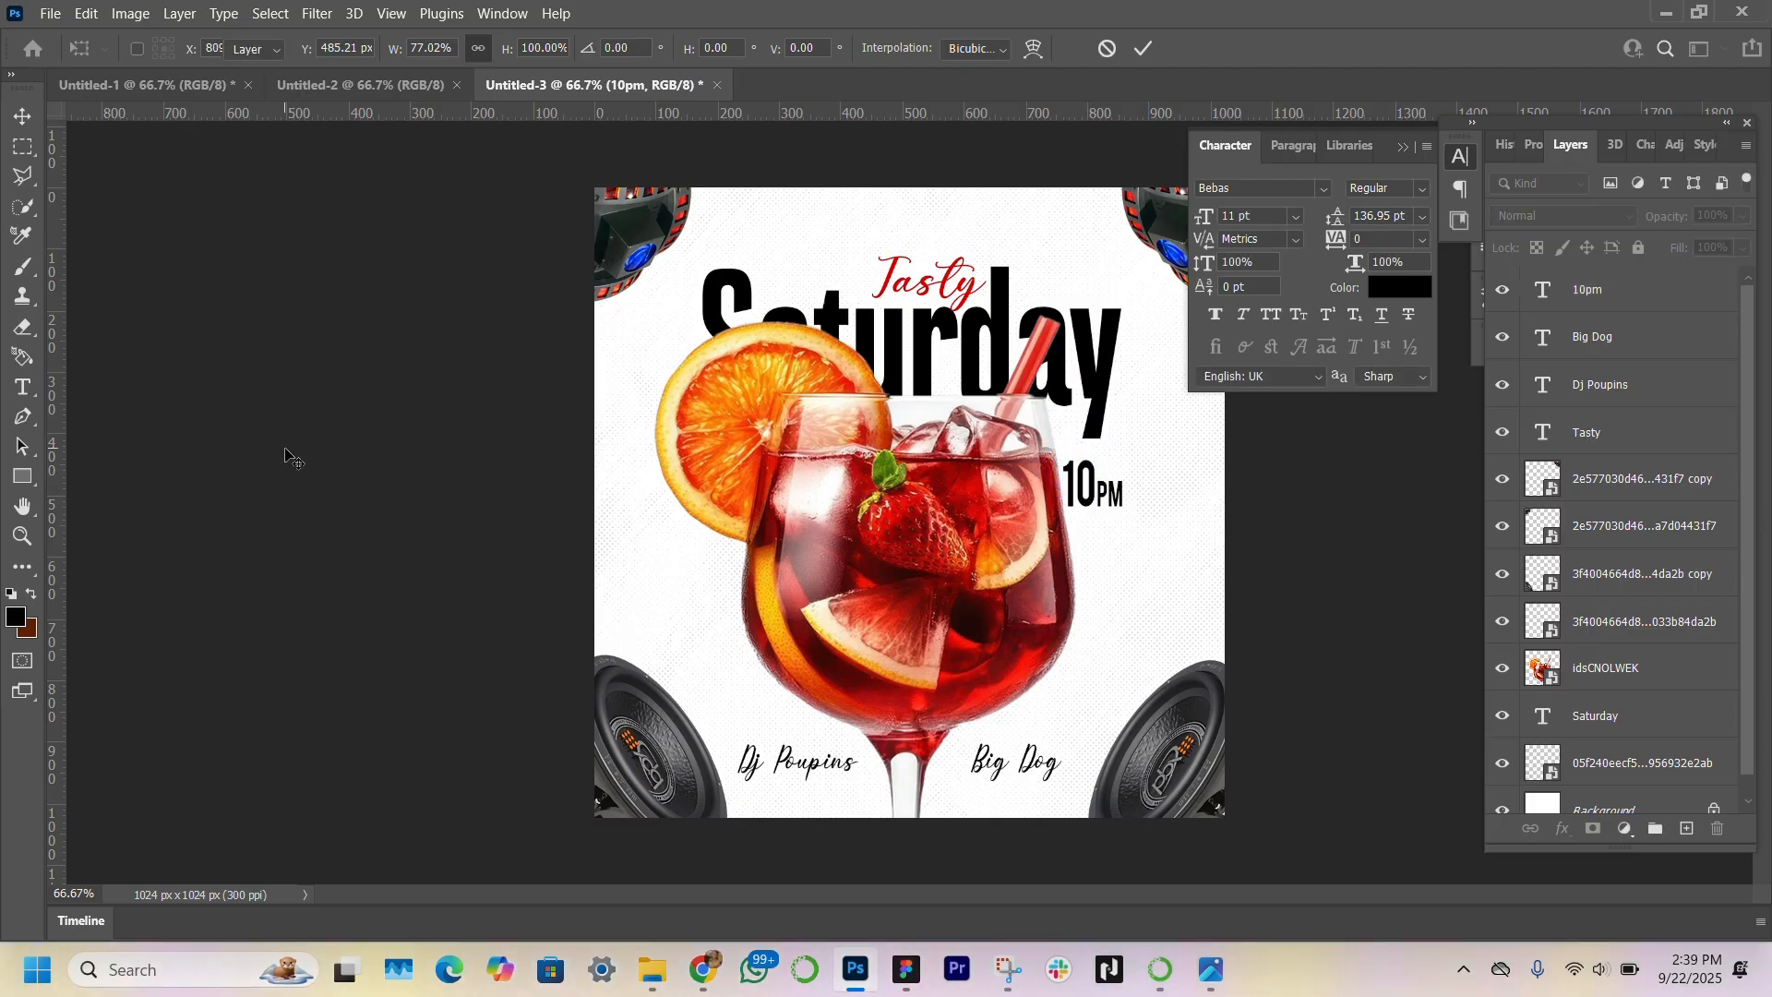
left_click(1080, 504)
left_click_drag(1082, 503, 1097, 495)
left_click(444, 502)
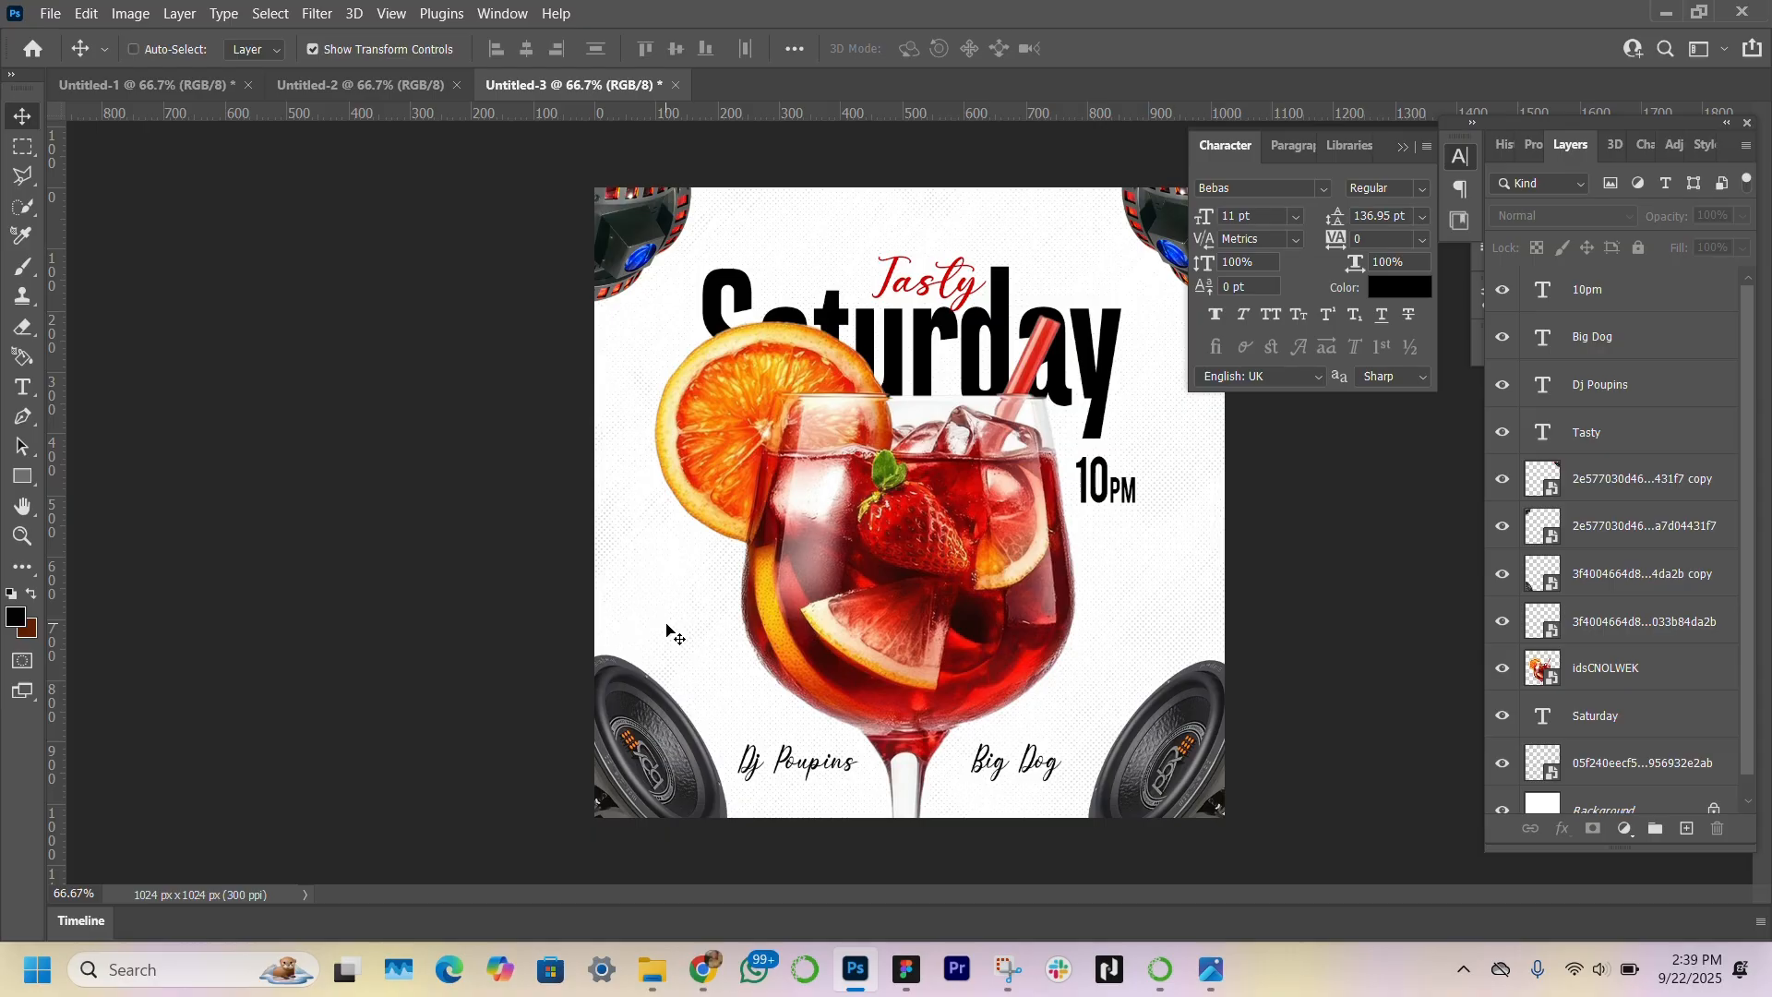
Step: Stamp all visible layers into a new top layer and convert it for smart filters
key("ctrl+shift+alt+e")
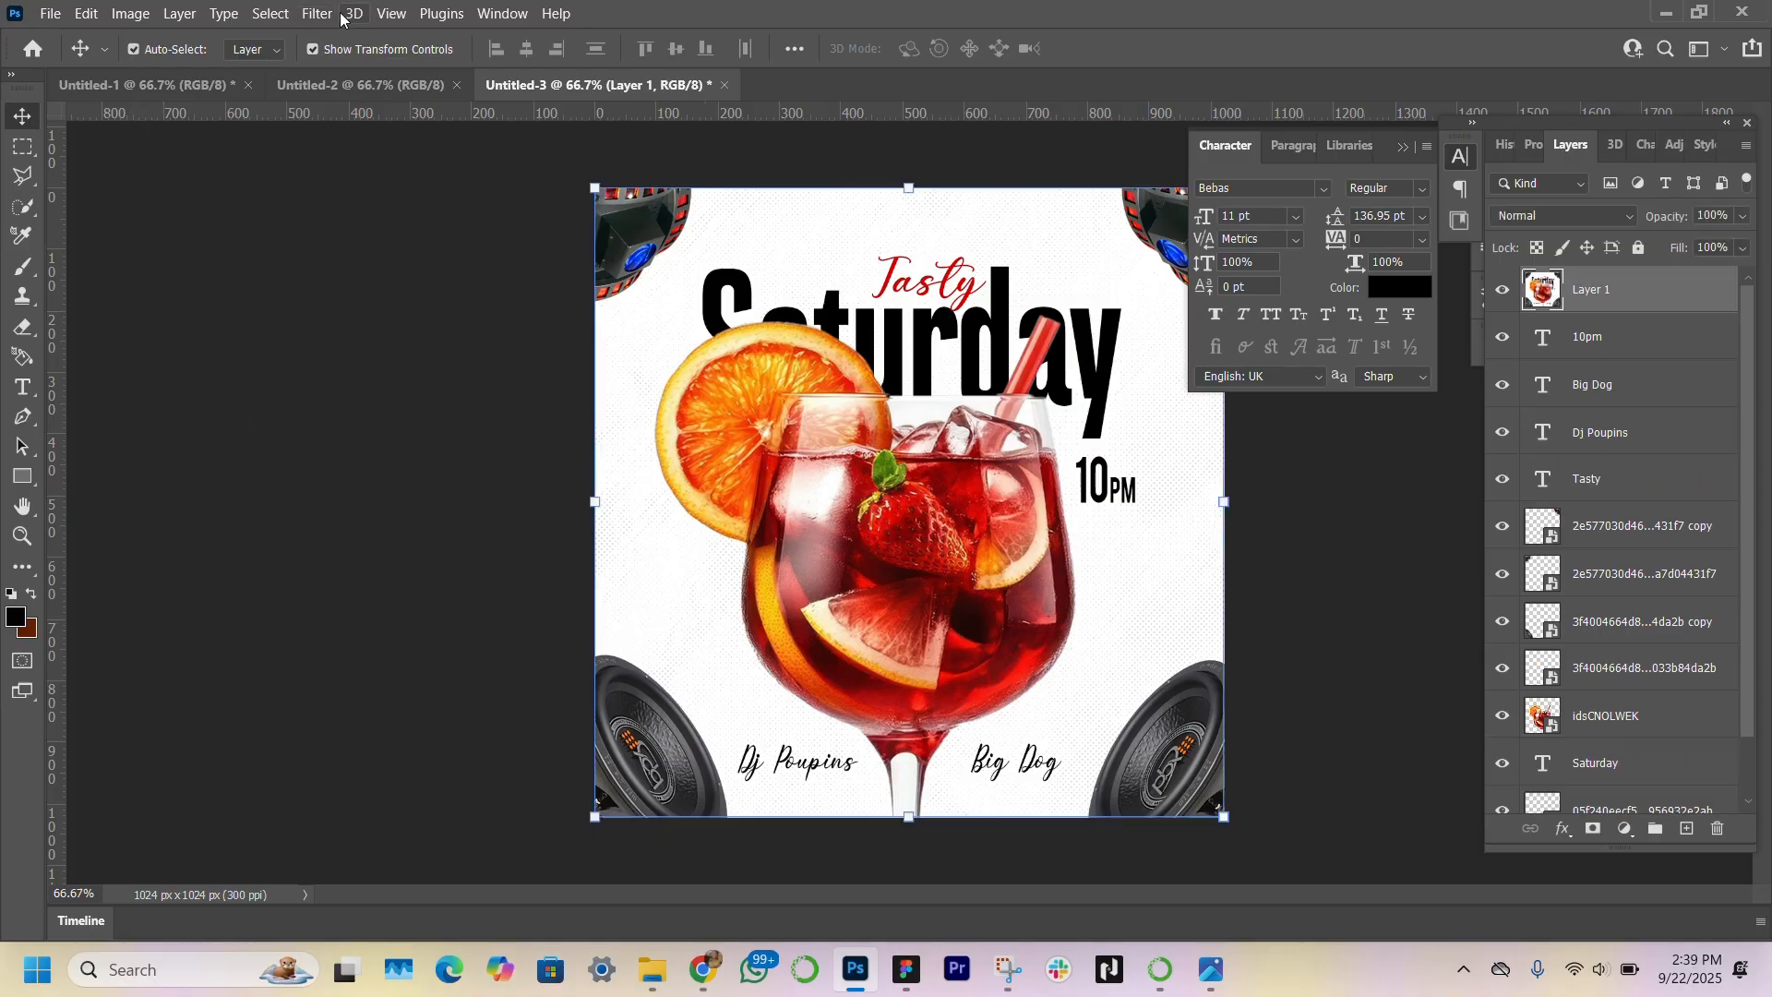
left_click(318, 13)
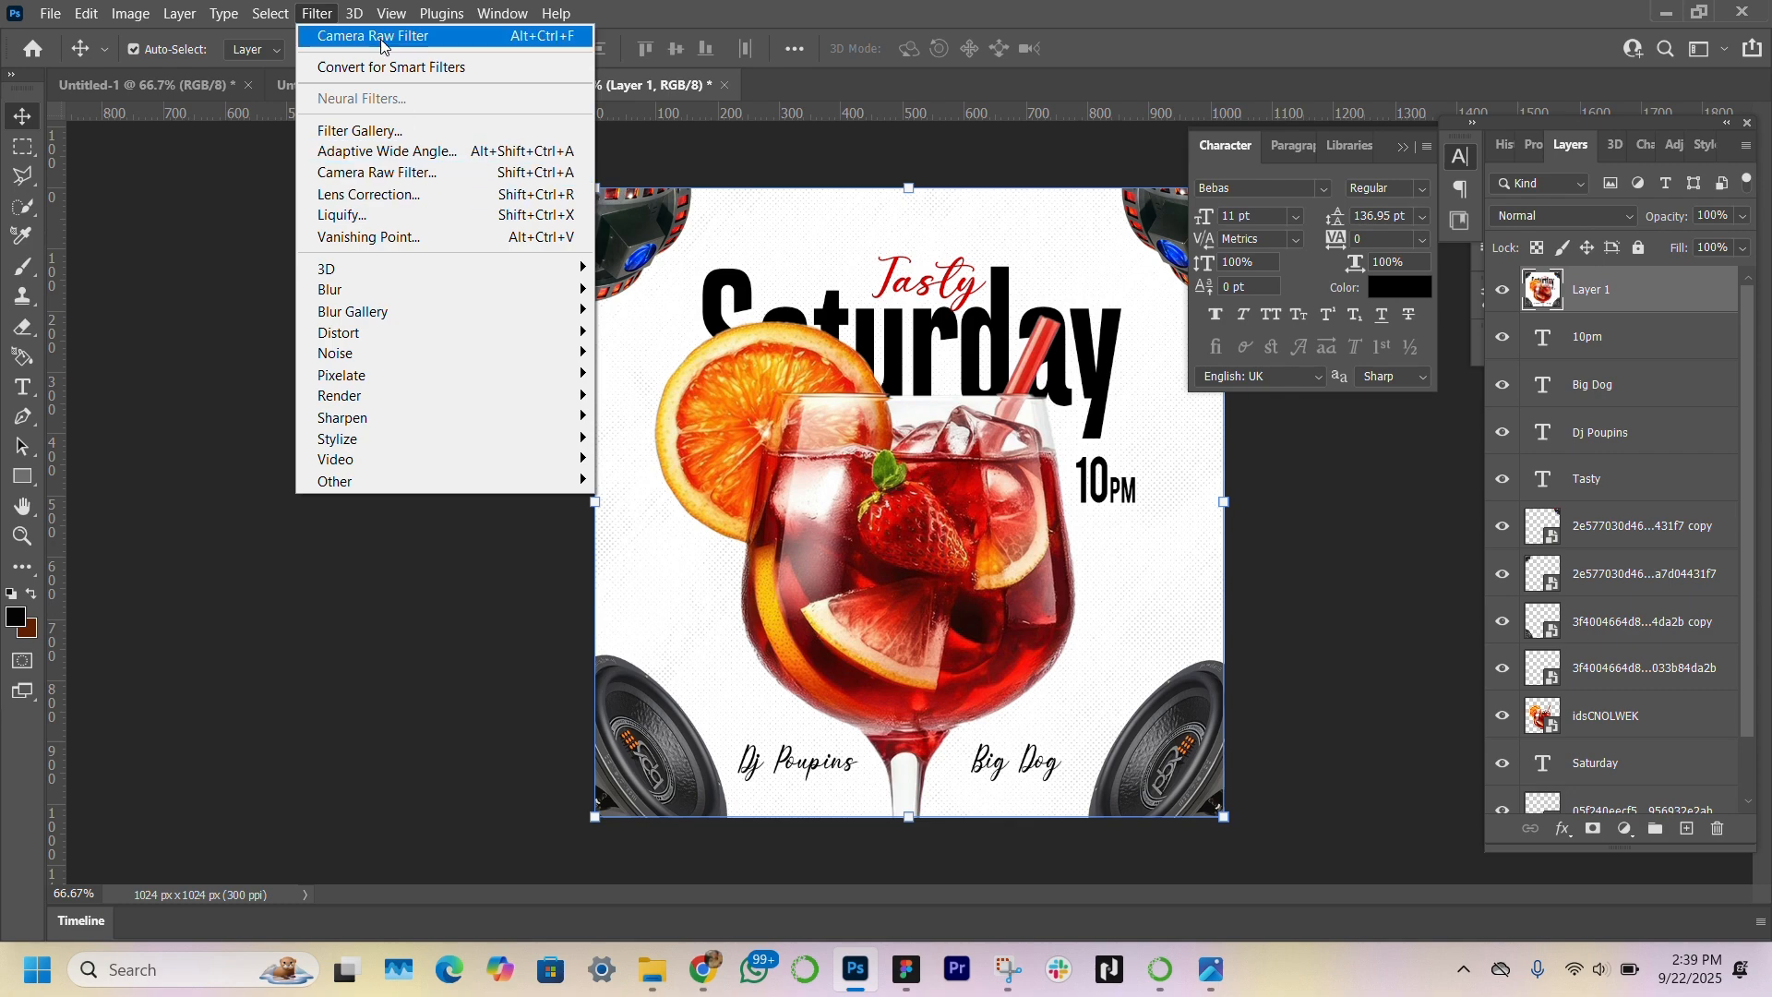
left_click(392, 67)
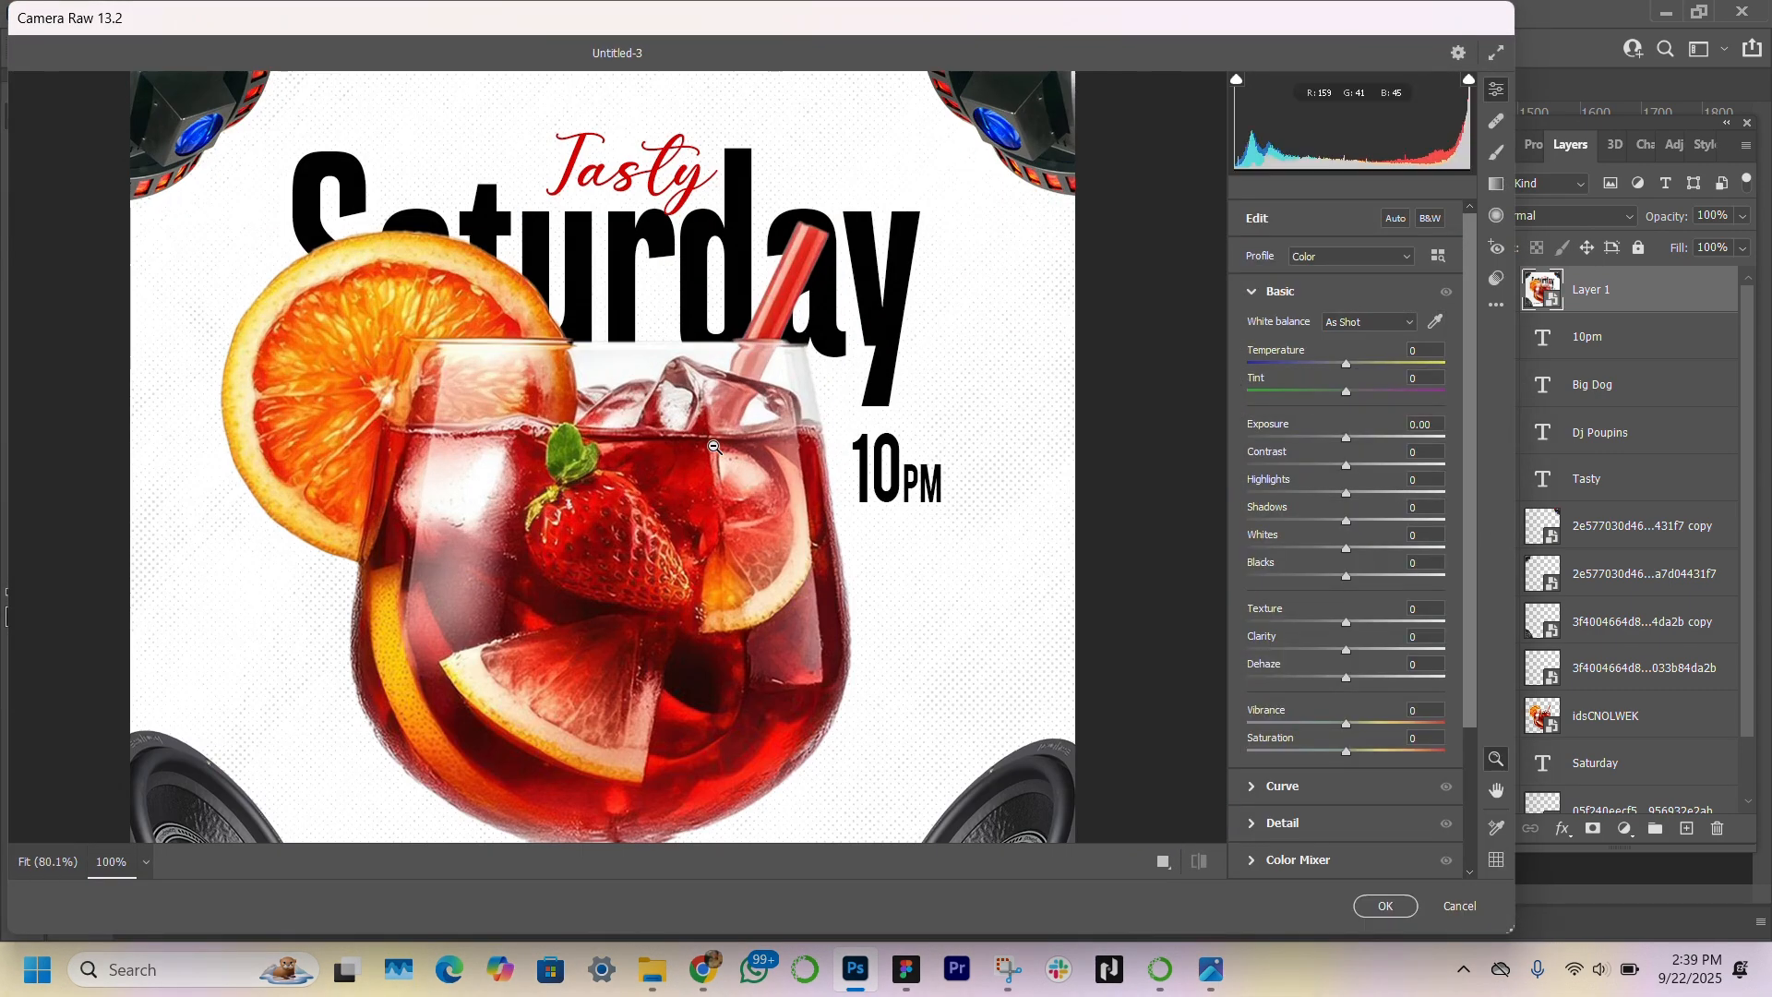
Step: Apply a Camera Raw filter to the stamped layer with Texture +65, Clarity -6 and Vibrance +38
left_click(714, 447)
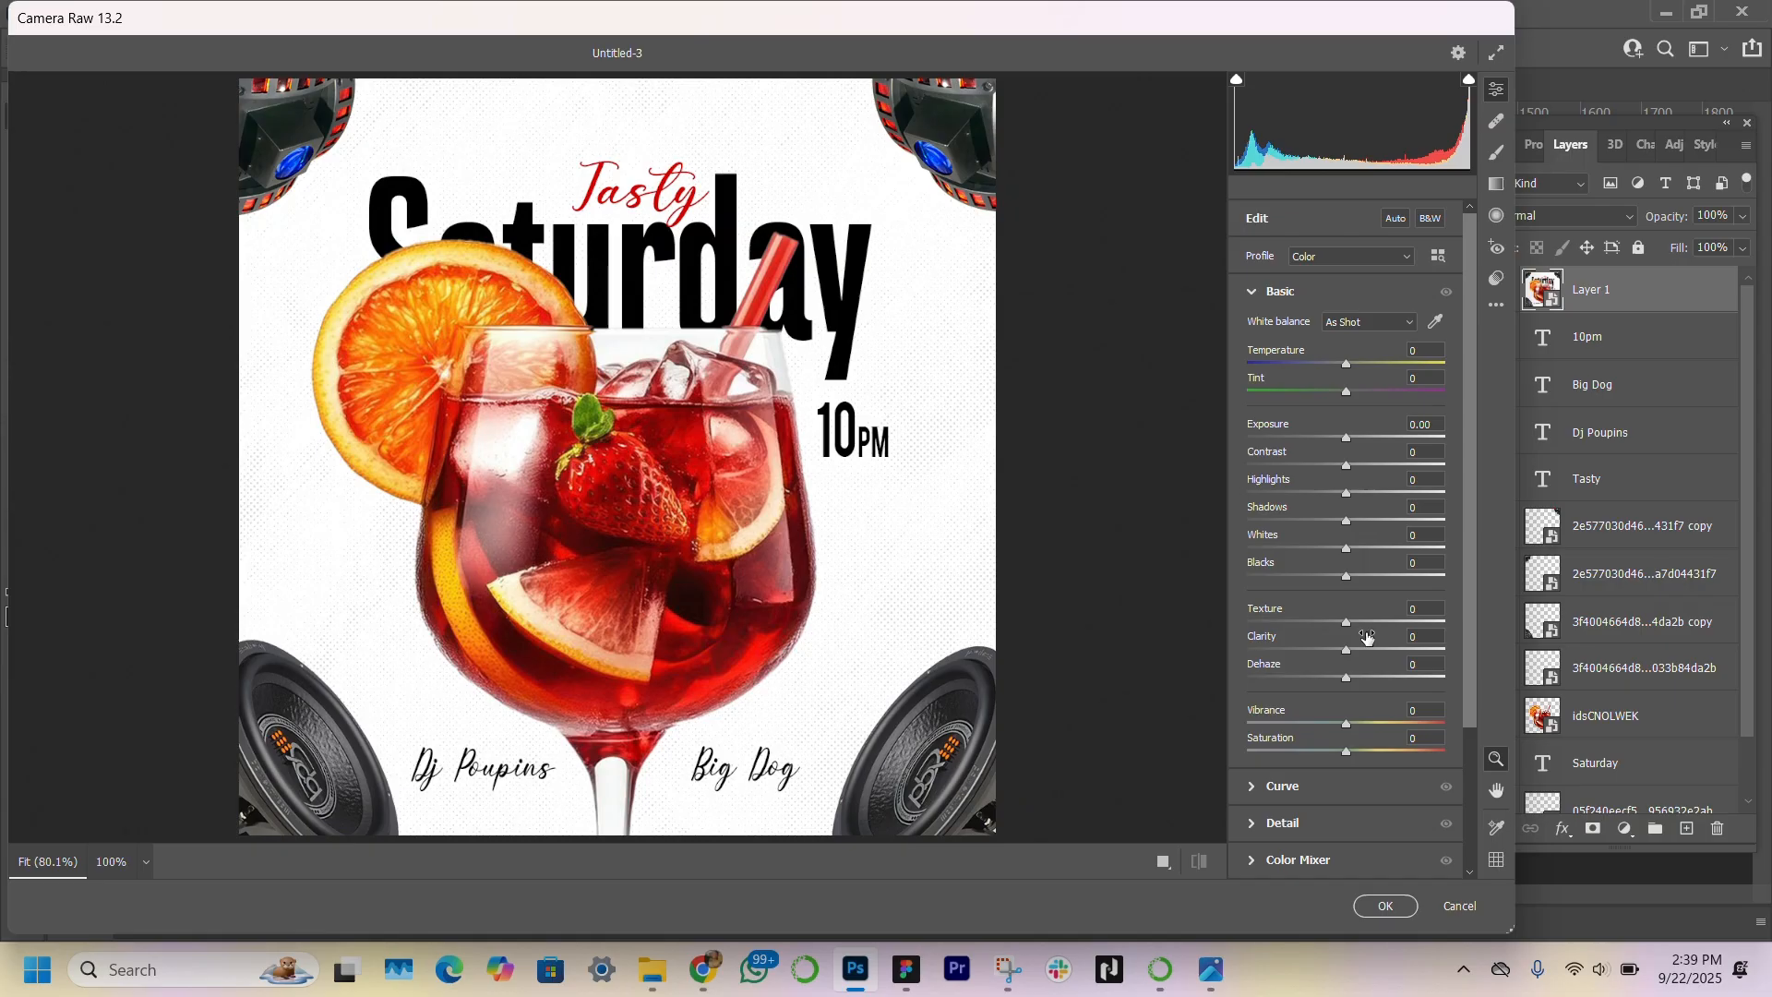
left_click(1372, 622)
left_click_drag(1372, 626, 1340, 652)
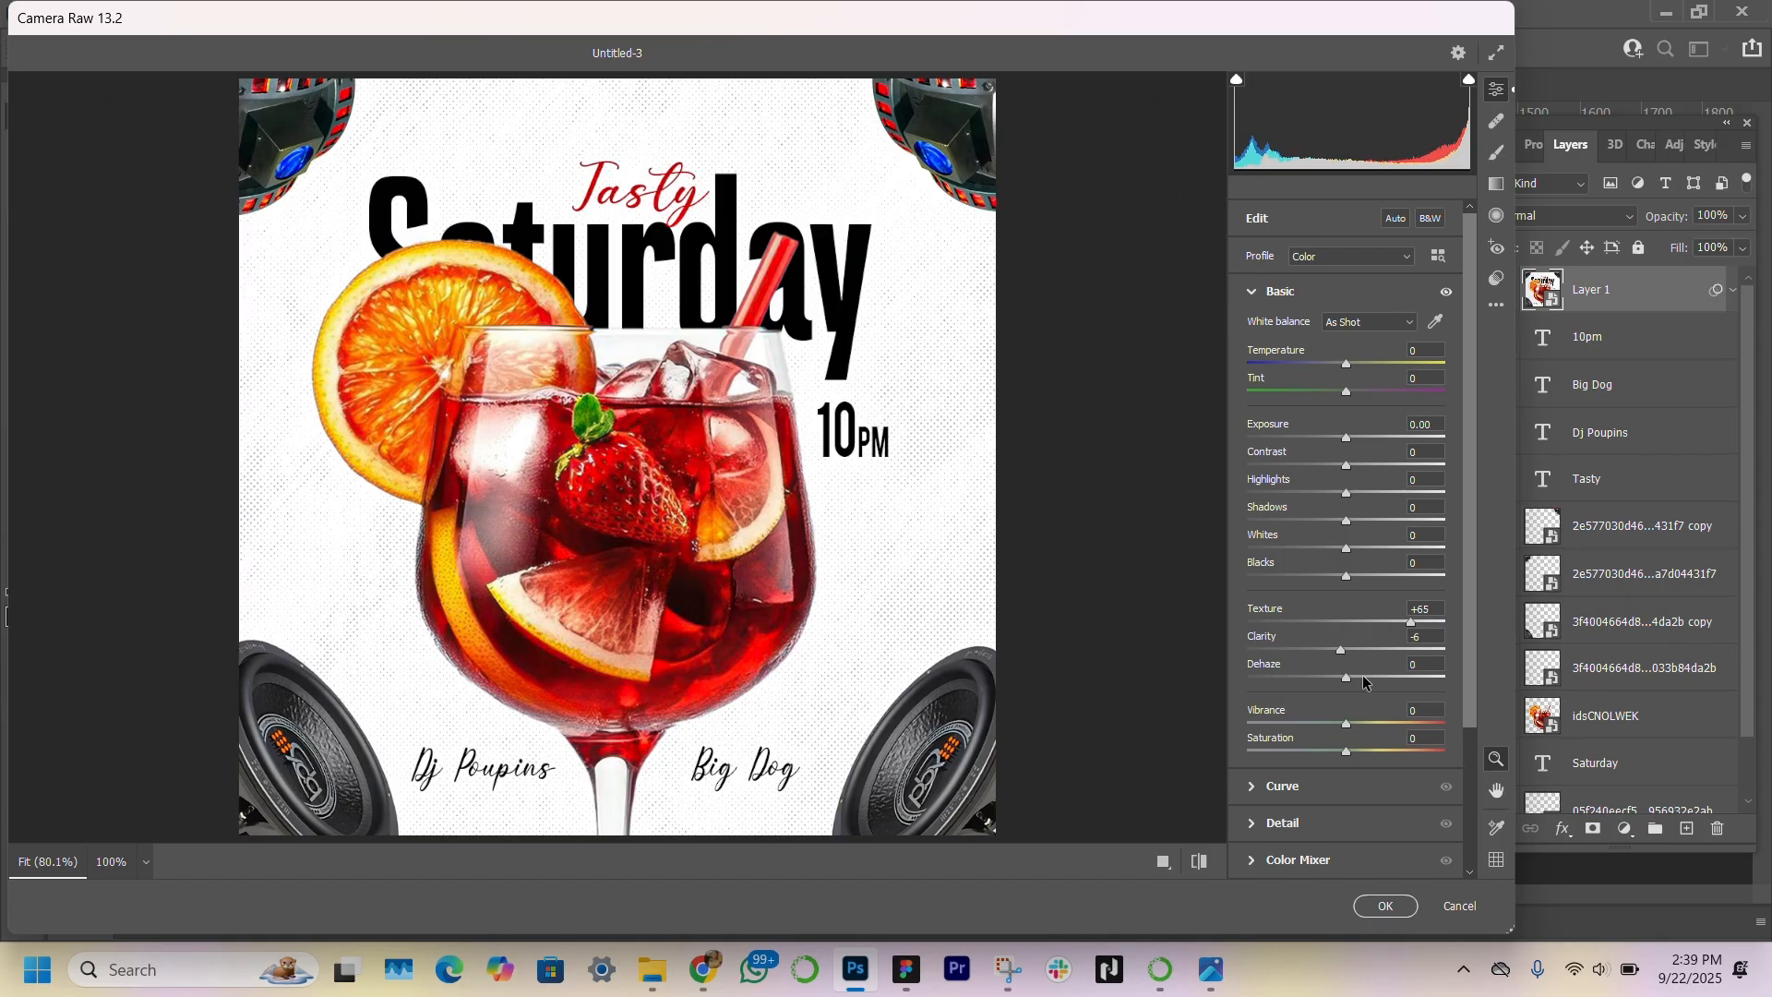
left_click(1383, 724)
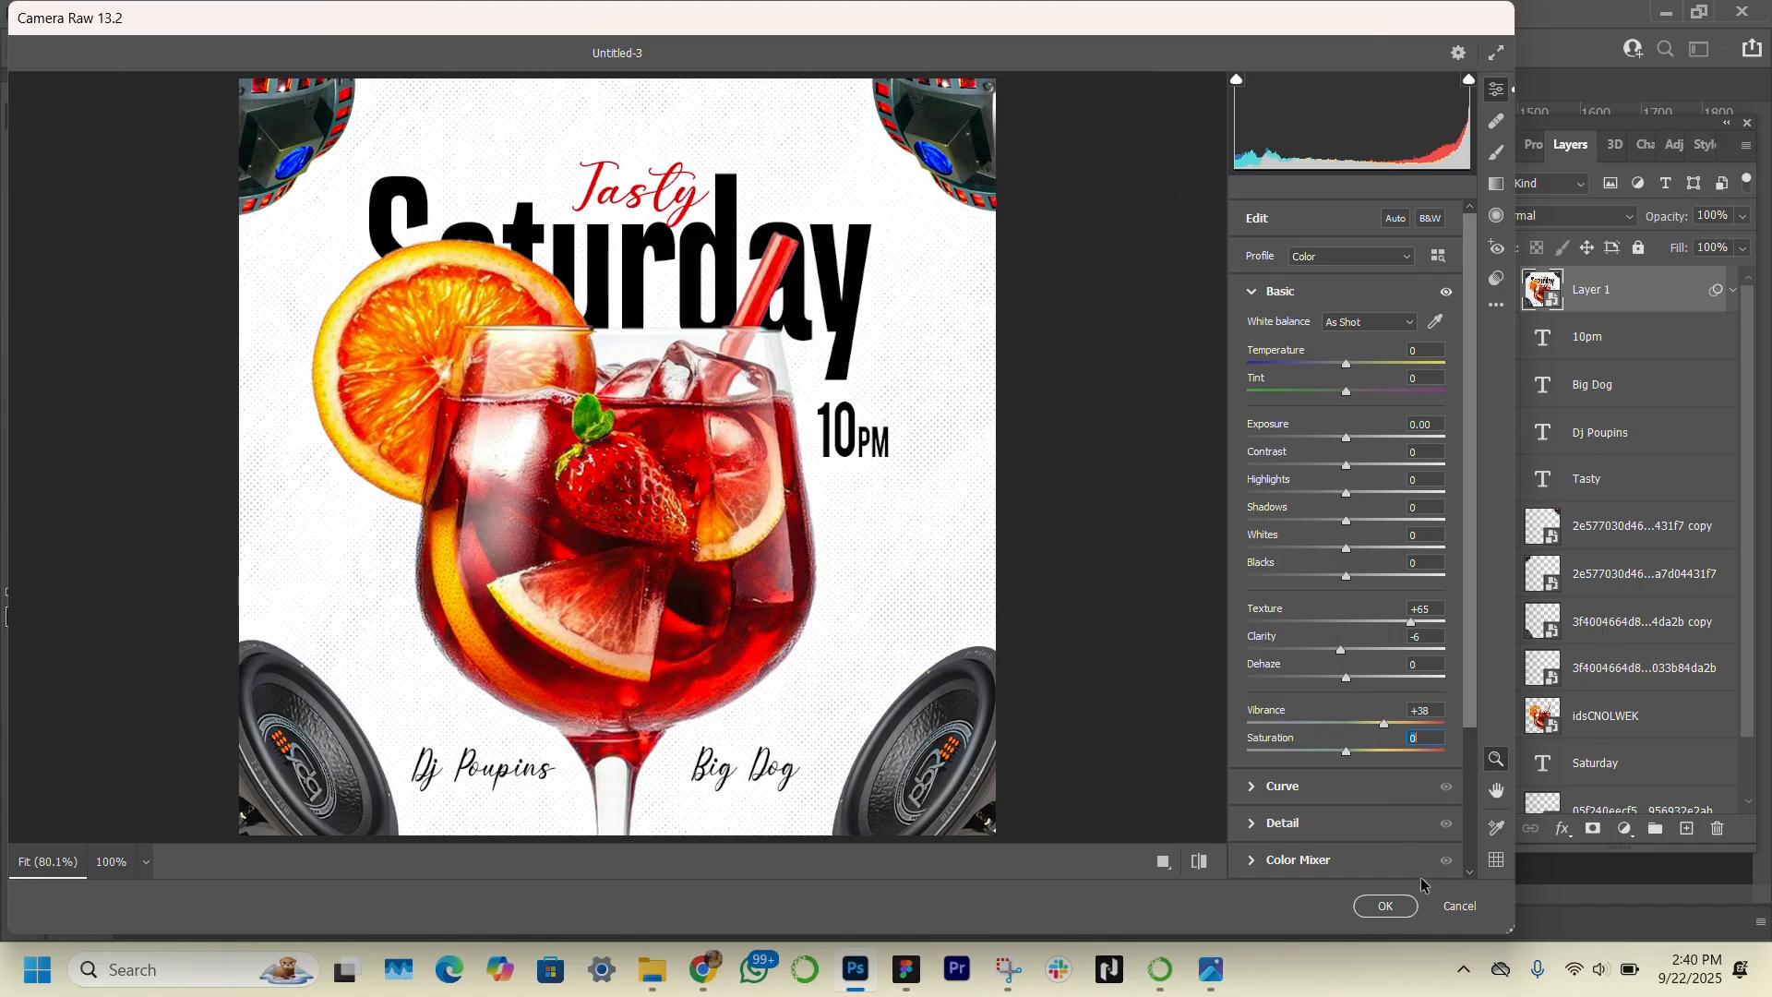
left_click(1396, 906)
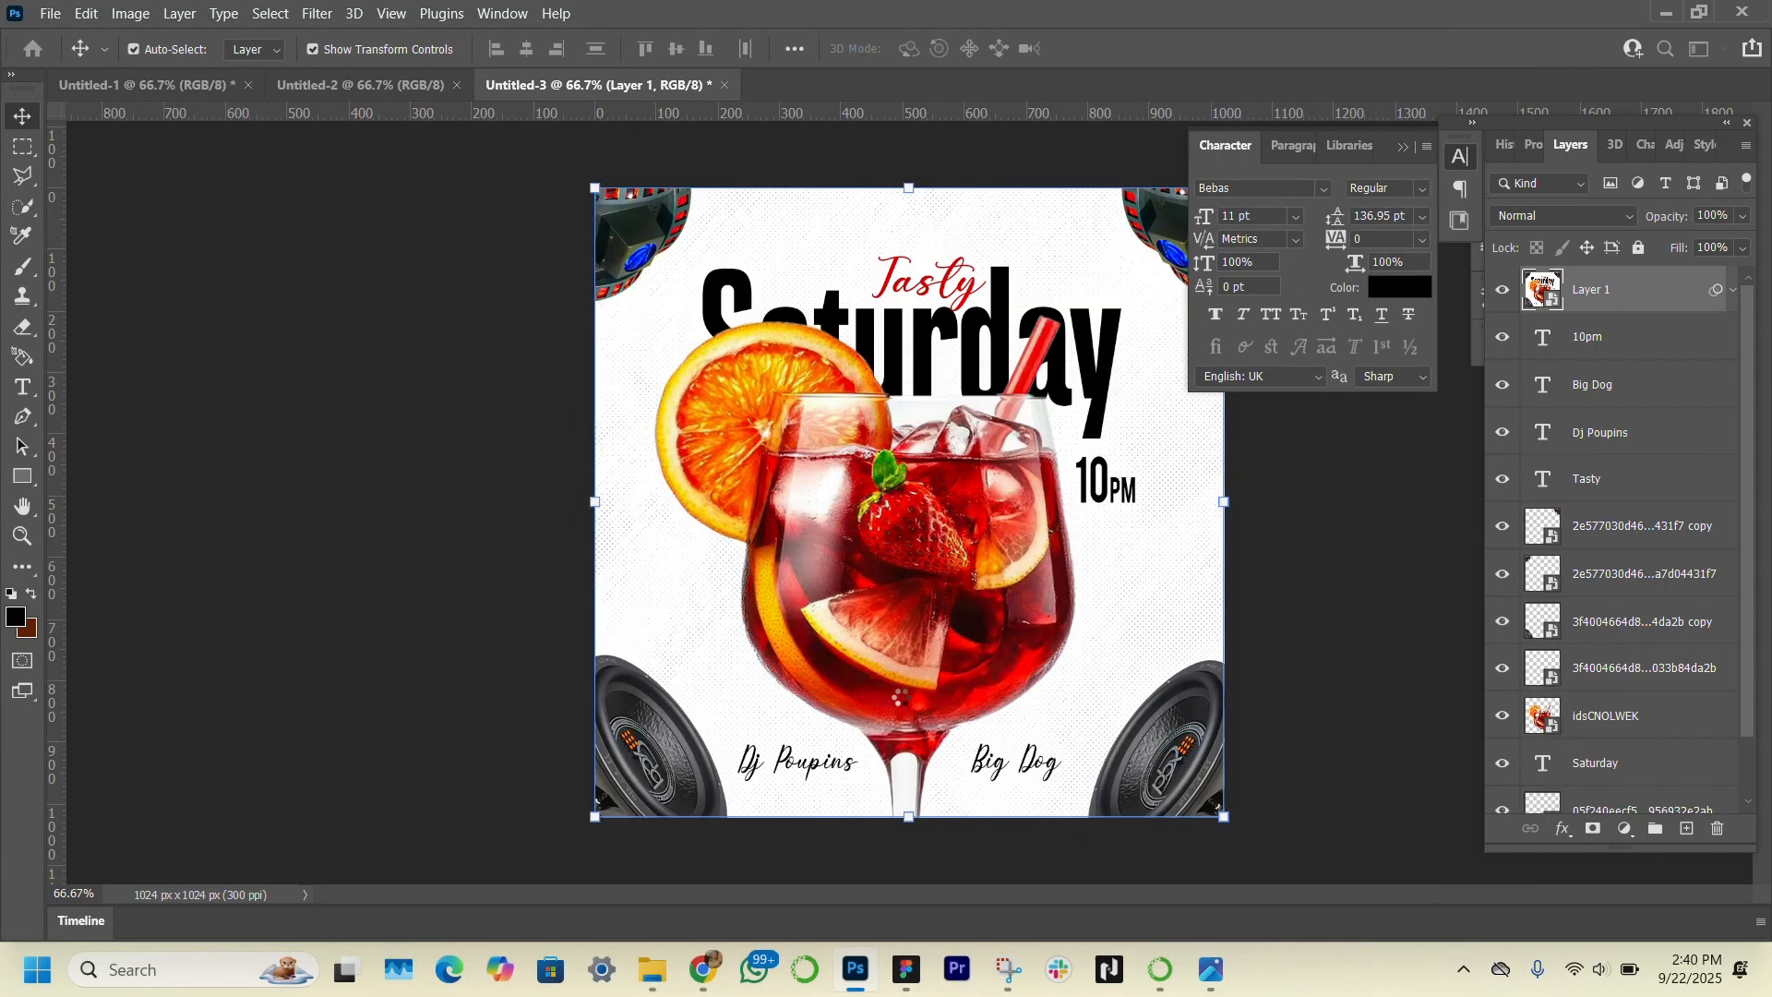
Step: Add 15.84% uniform noise to the stamped flyer layer, then deselect the layer
left_click(319, 11)
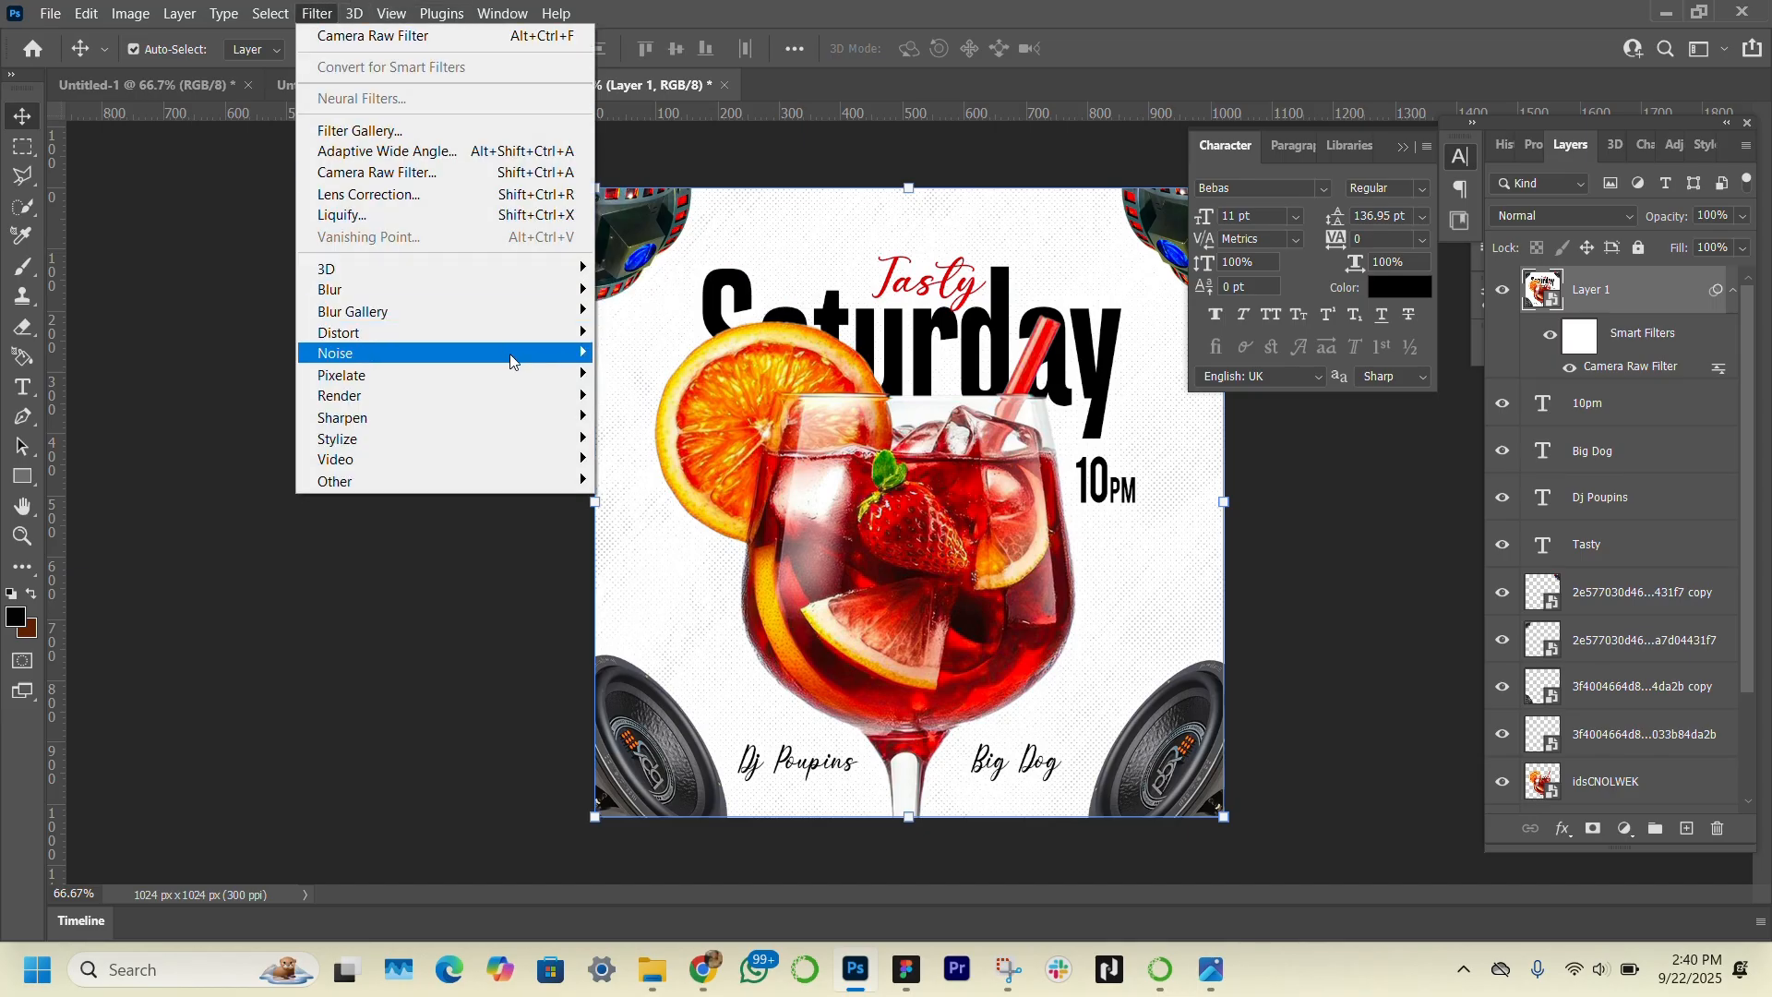
left_click(672, 348)
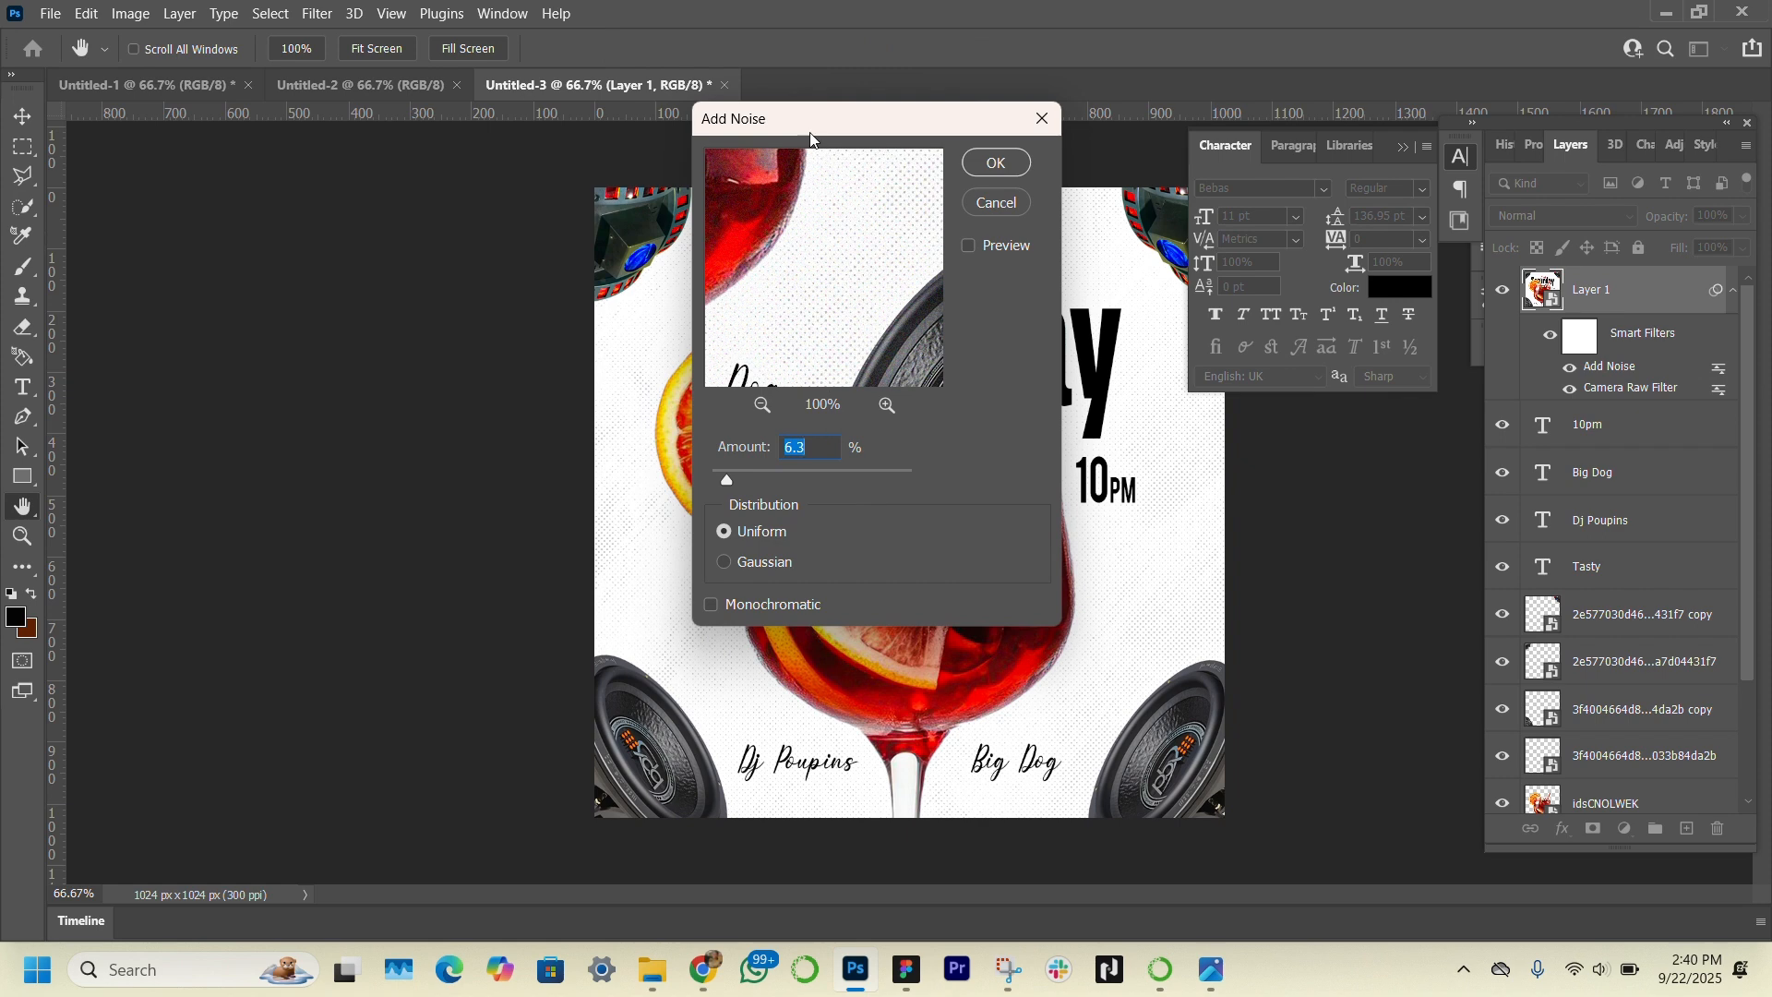
left_click_drag(812, 134, 303, 112)
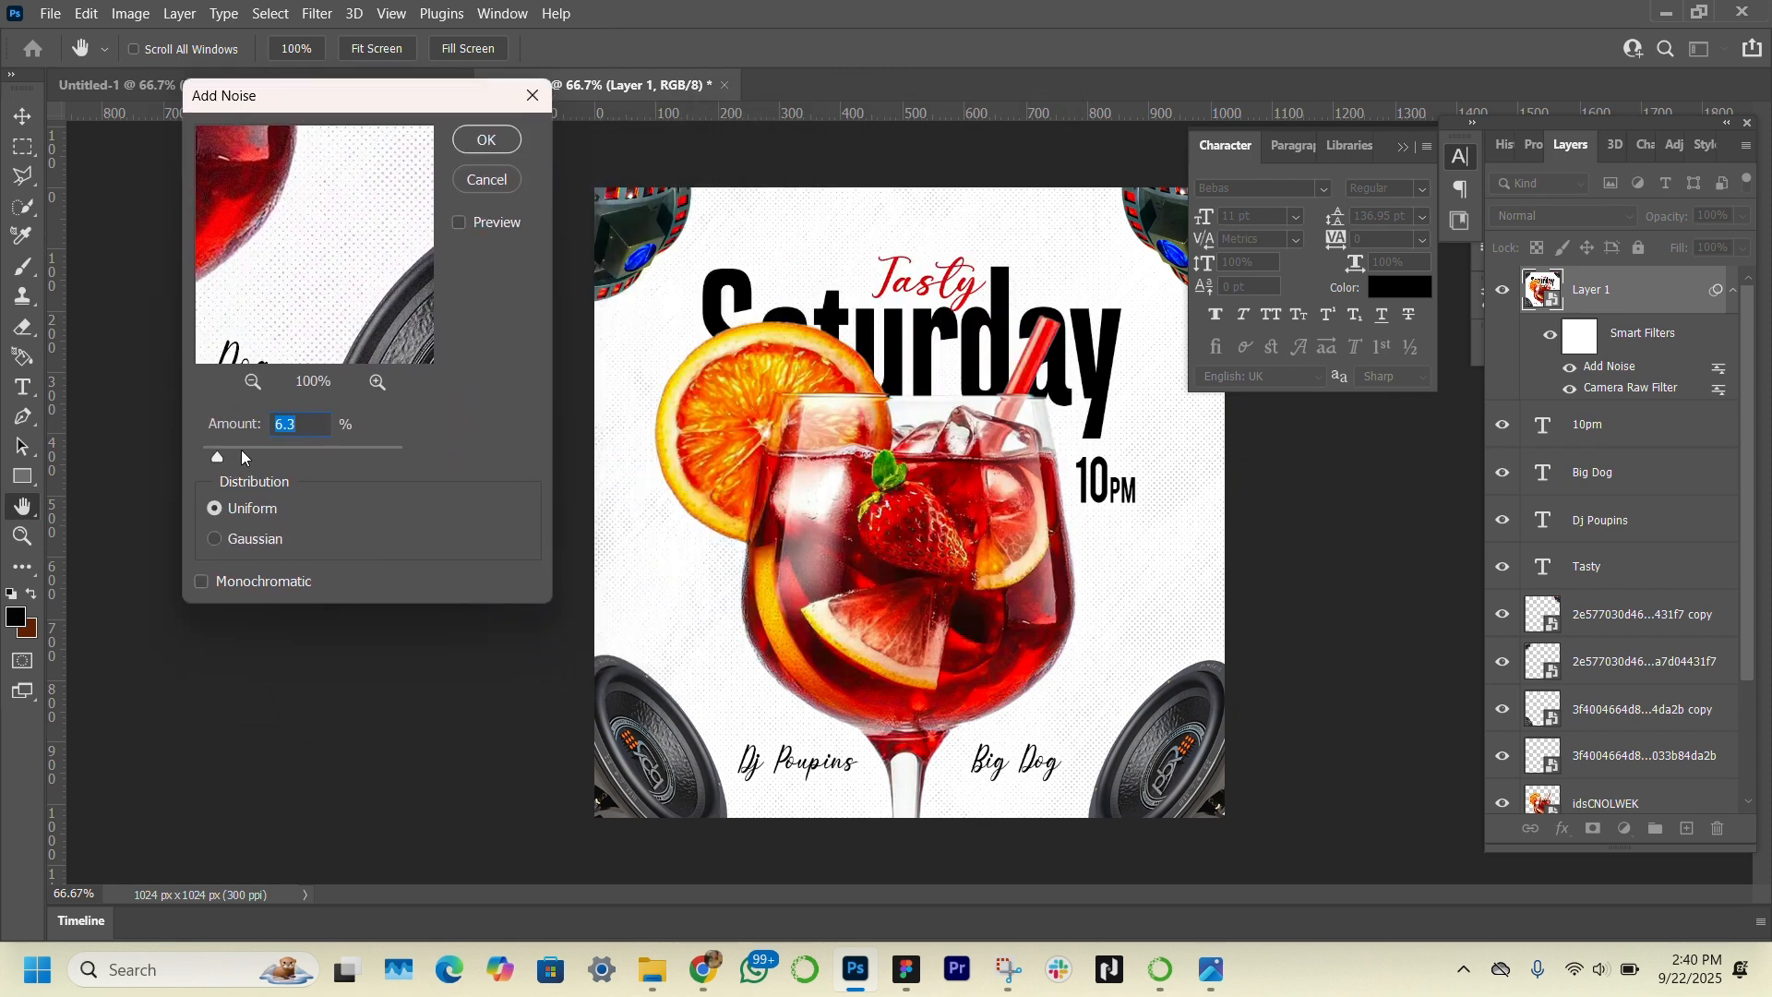
left_click(248, 455)
mouse_move(260, 449)
left_mouse_down()
mouse_move(279, 445)
mouse_move(241, 447)
left_mouse_up()
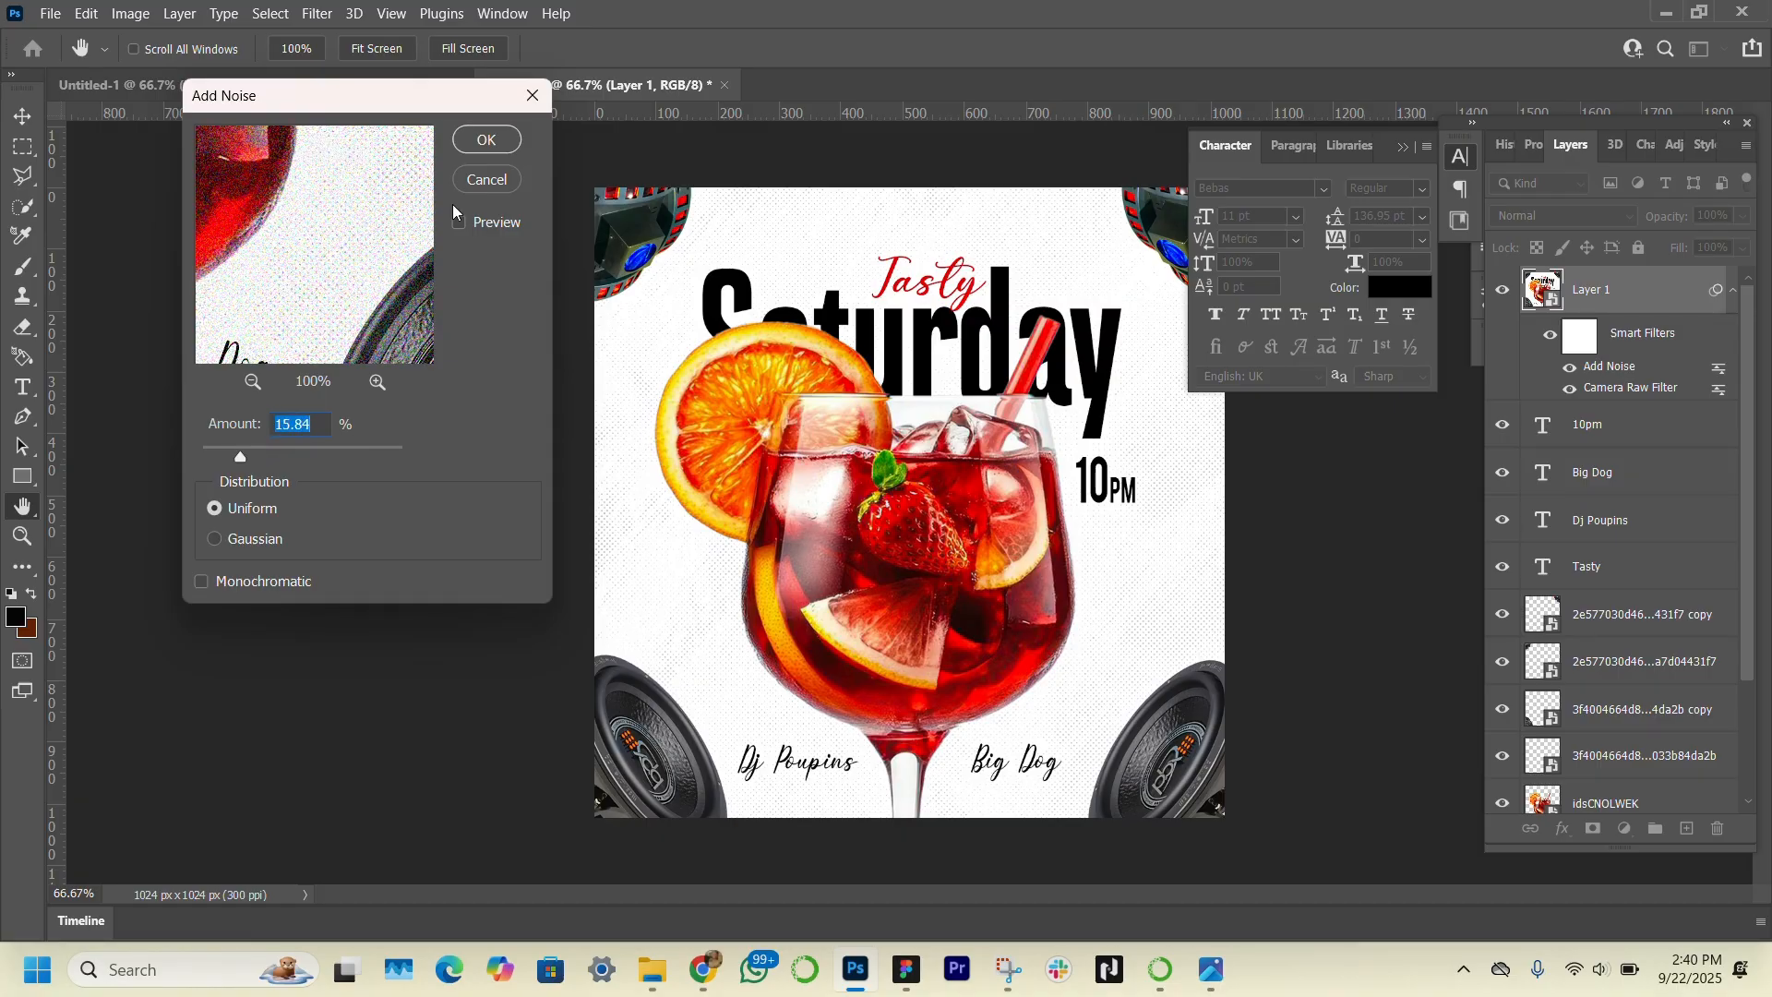
left_click(486, 140)
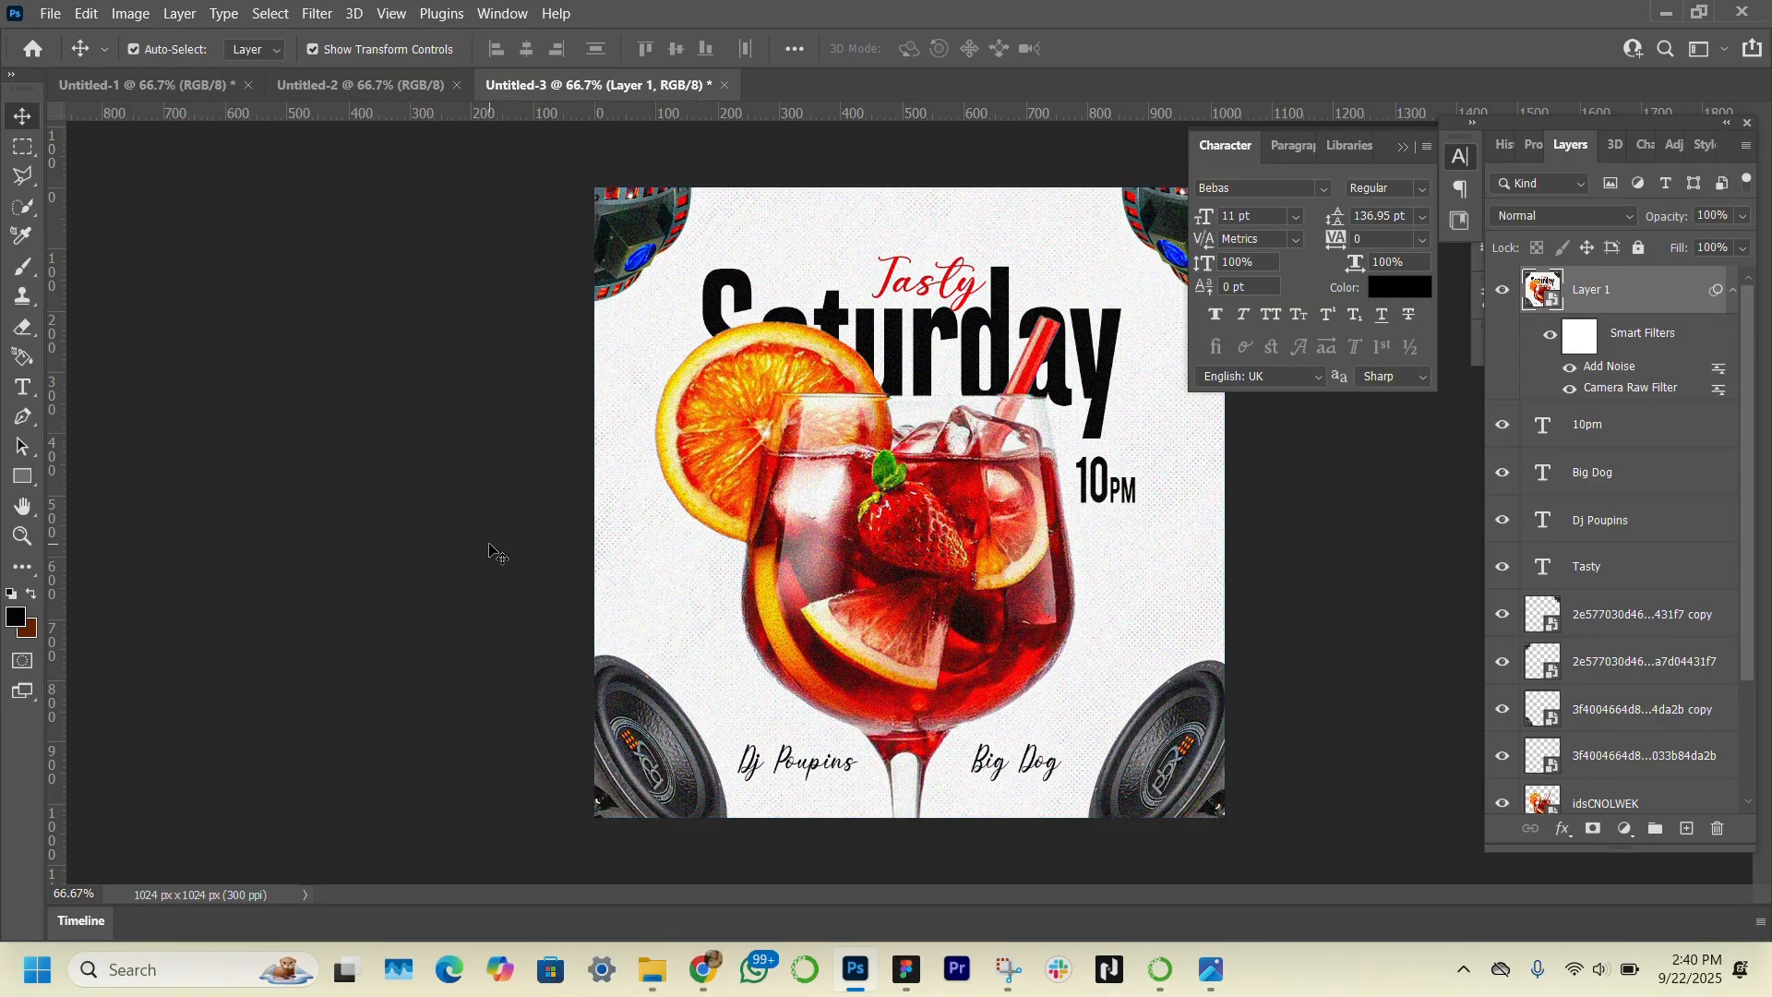
left_click(490, 546)
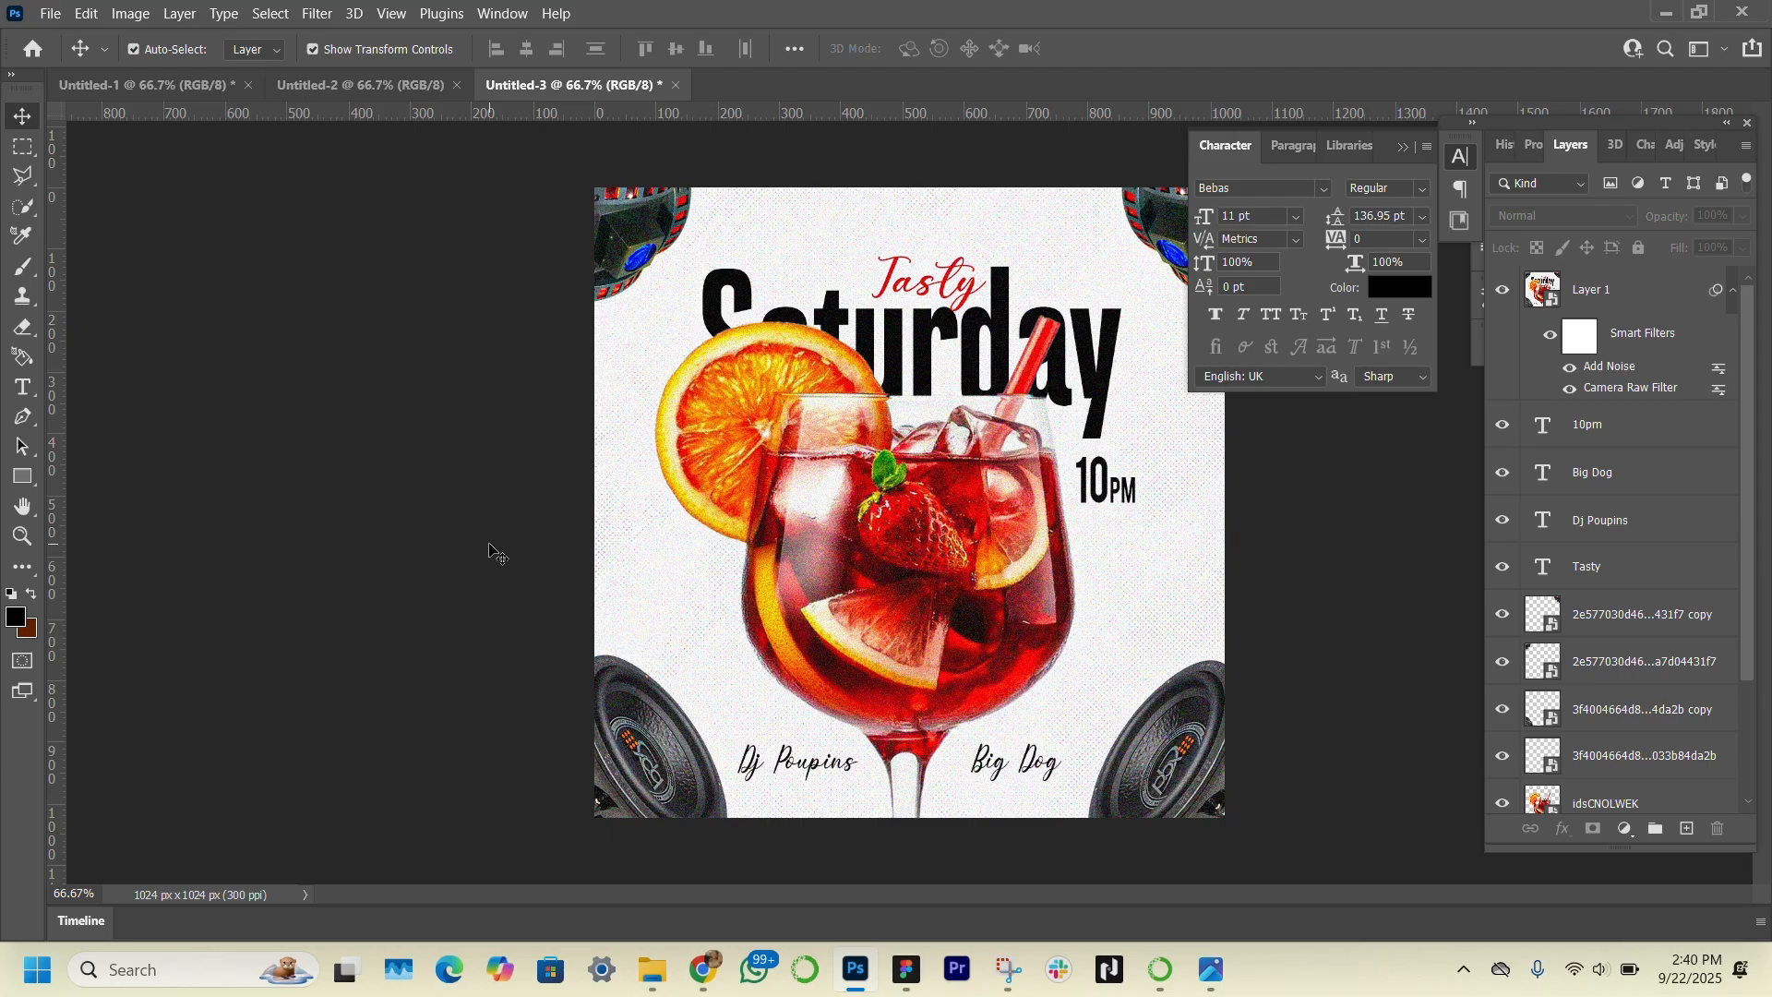